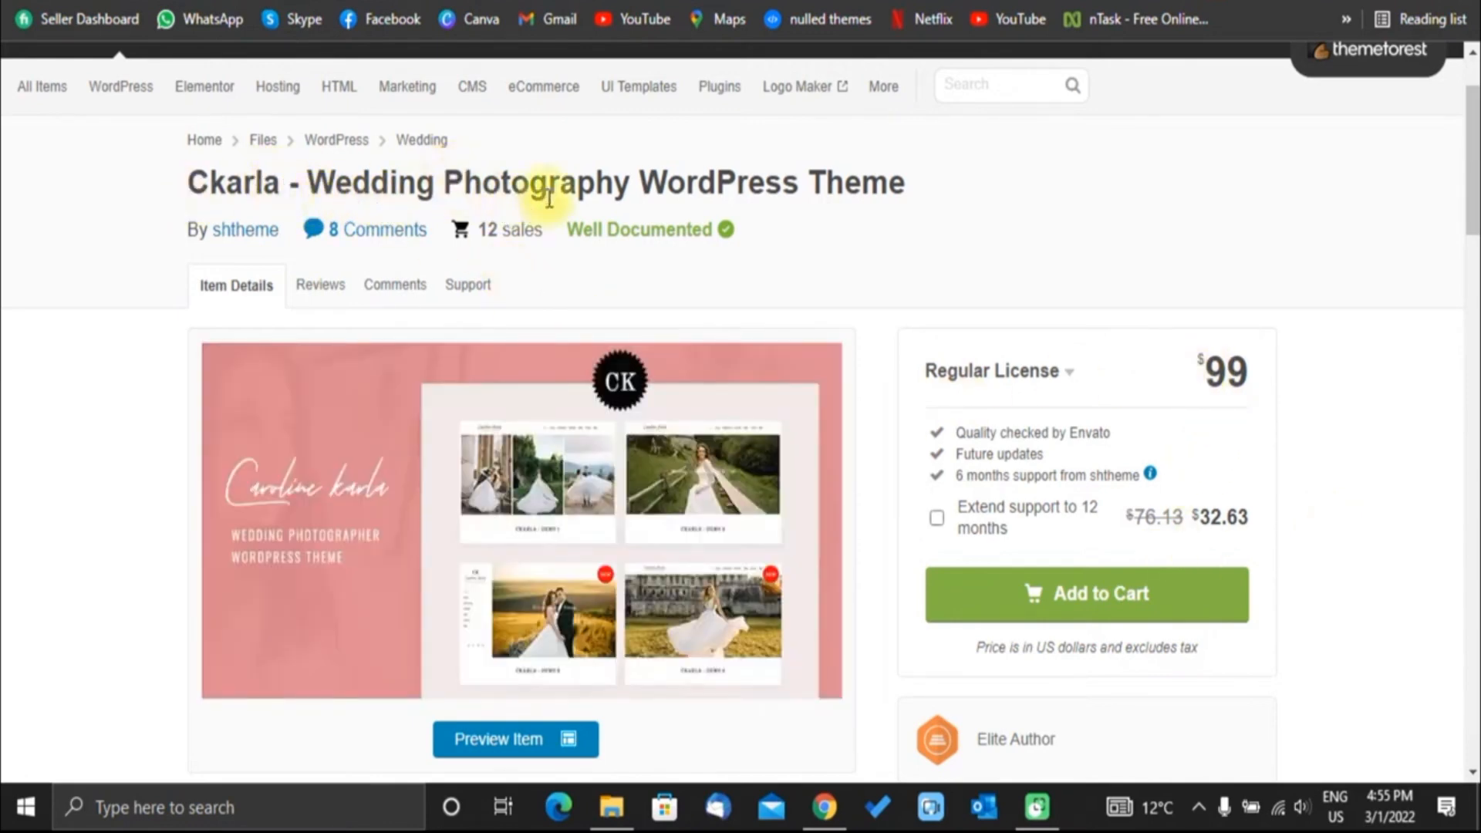
# Open the live preview of the Ckarla - Wedding Photography WordPress Theme in a new tab.
pyautogui.moveTo(307, 183); pyautogui.dragTo(617, 199)
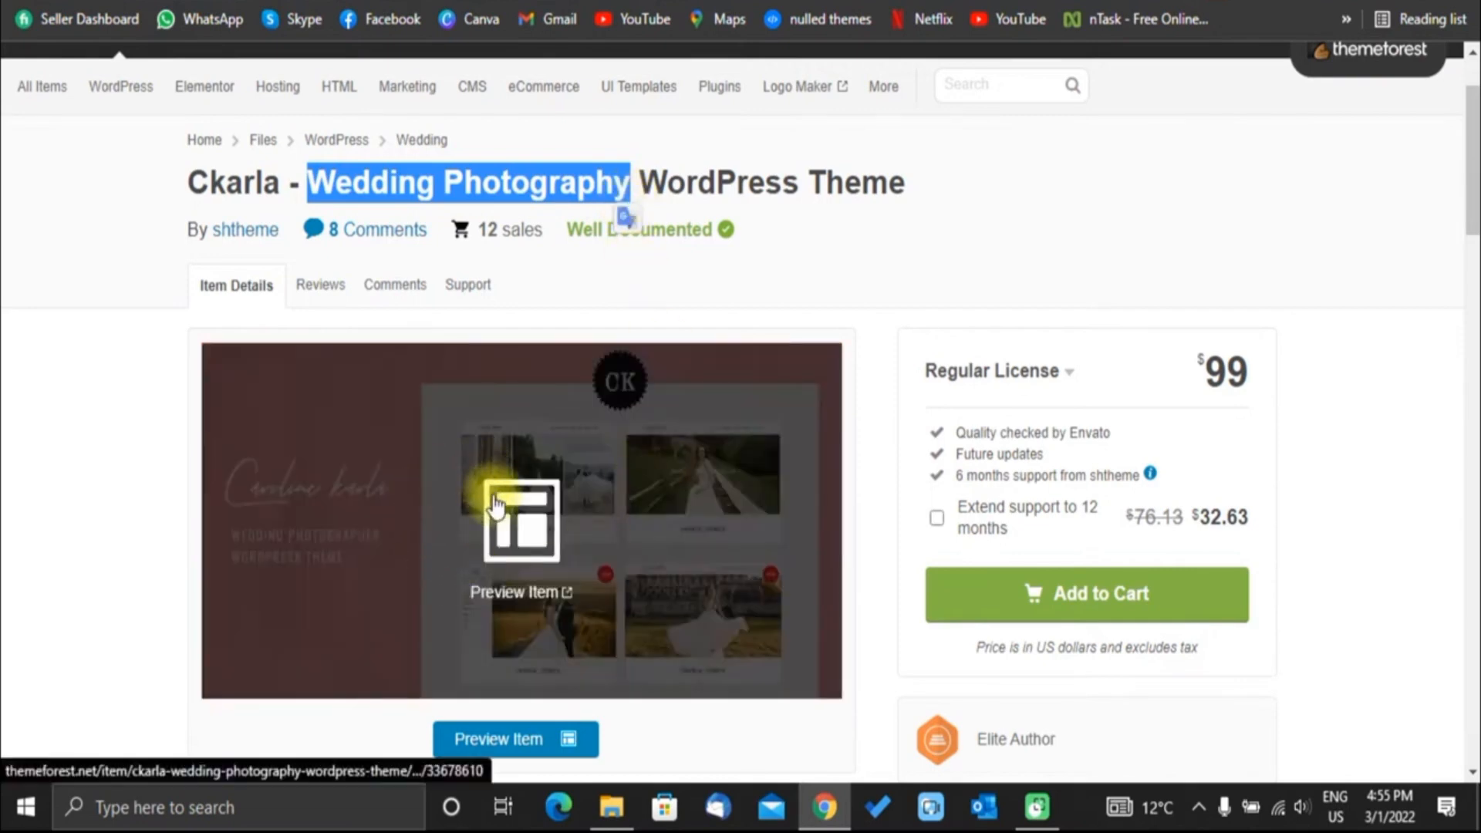
pyautogui.click(481, 421)
pyautogui.rightClick(480, 421)
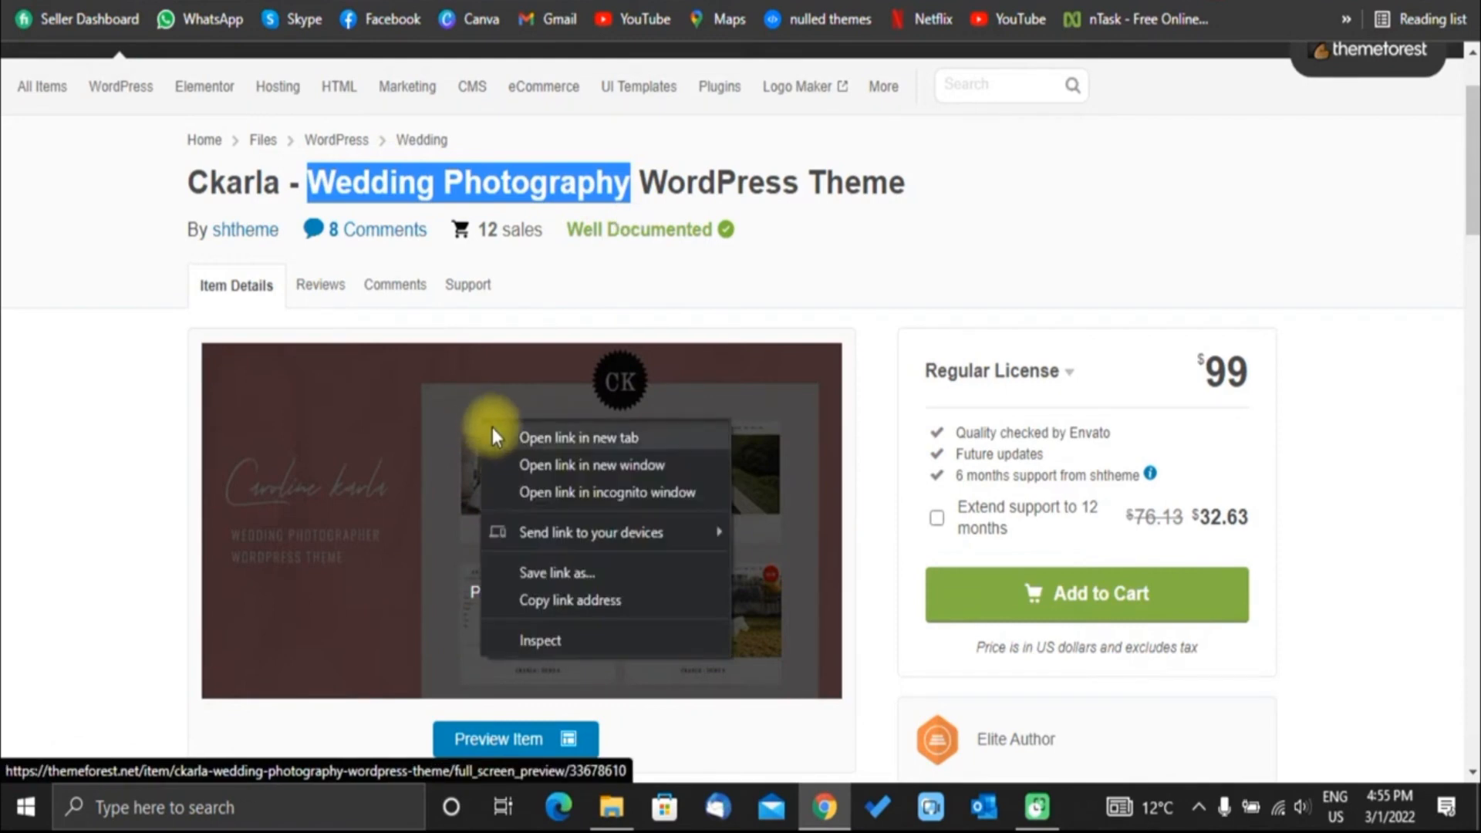
pyautogui.click(494, 434)
pyautogui.click(649, 0)
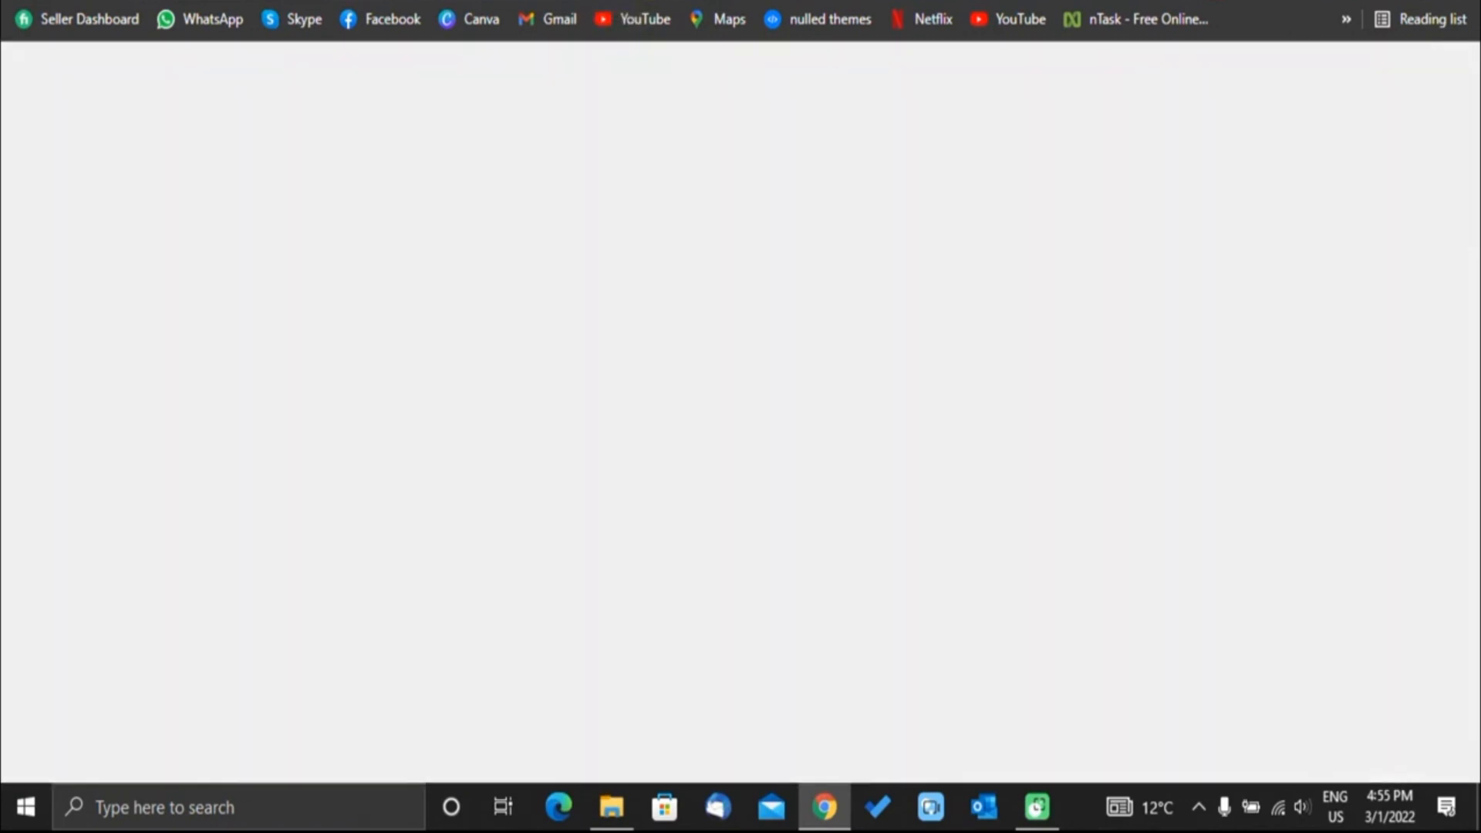
# Look through the Ckarla demo layouts in the preview and open Demo 1 in a new tab.
pyautogui.scroll(-6, 649, 308)
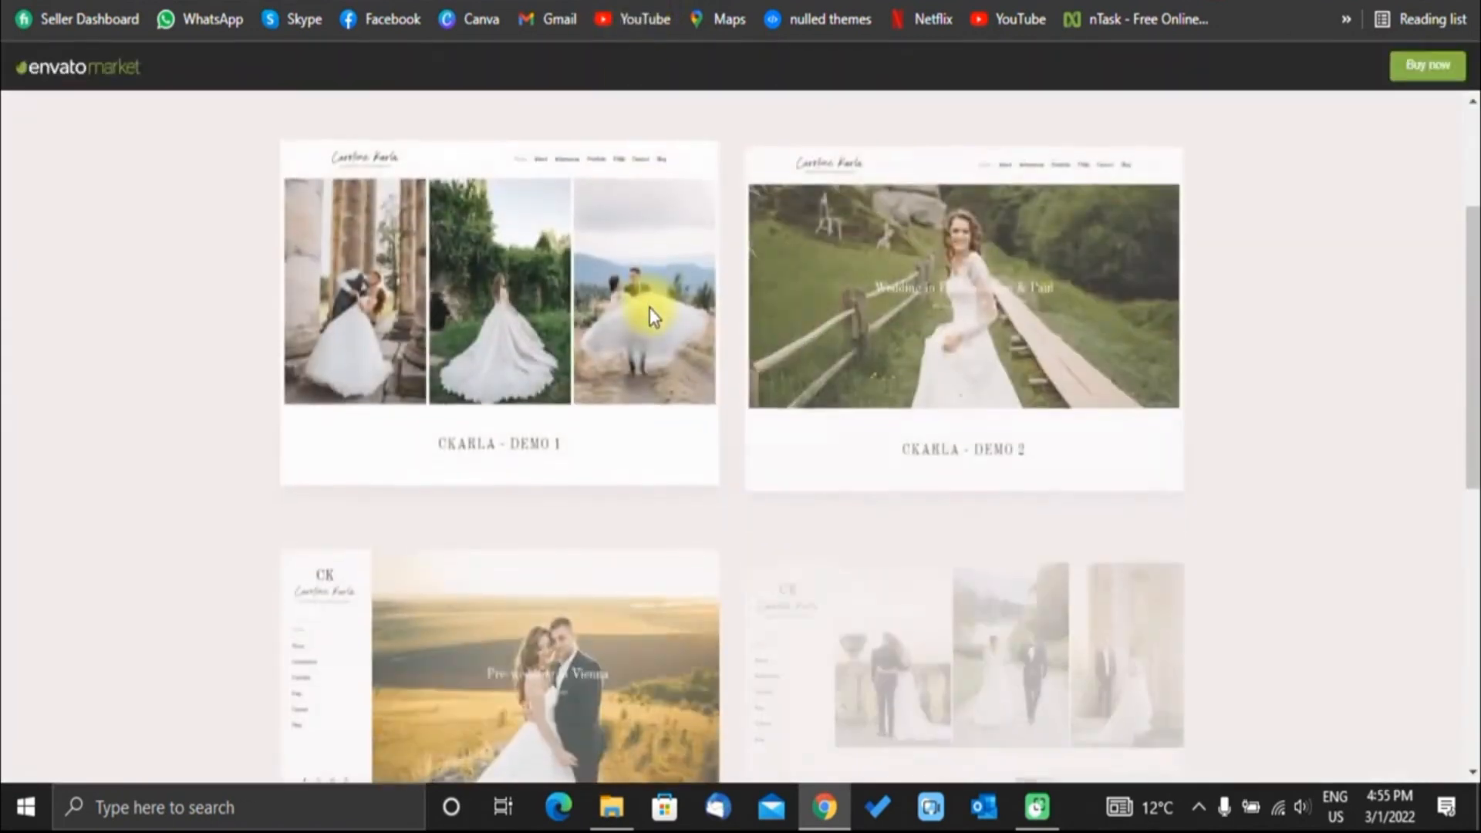
pyautogui.scroll(-5, 649, 307)
pyautogui.scroll(9, 649, 307)
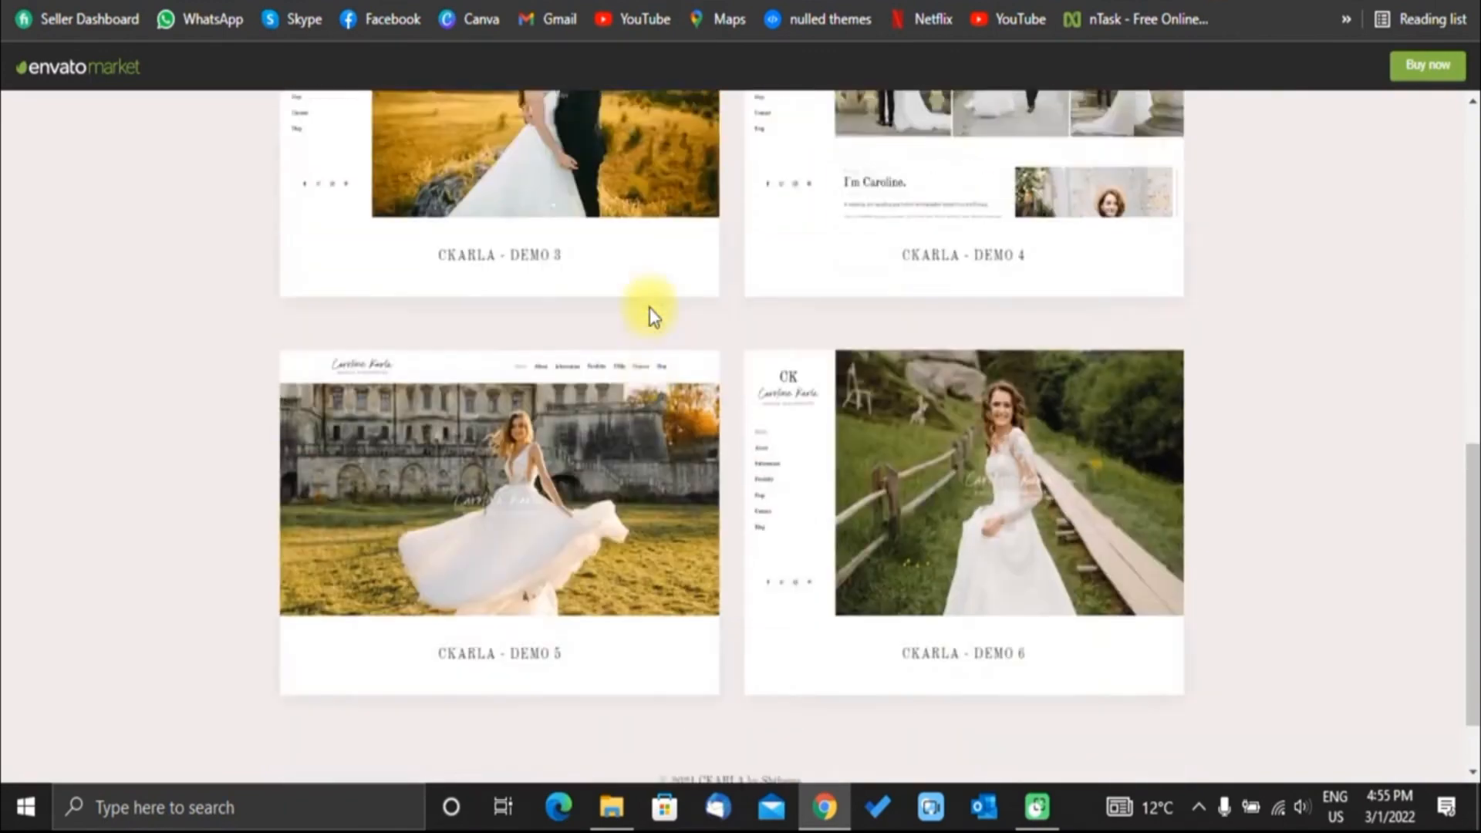
pyautogui.scroll(1, 649, 307)
pyautogui.scroll(-2, 581, 327)
pyautogui.rightClick(464, 310)
pyautogui.click(480, 325)
pyautogui.click(532, 2)
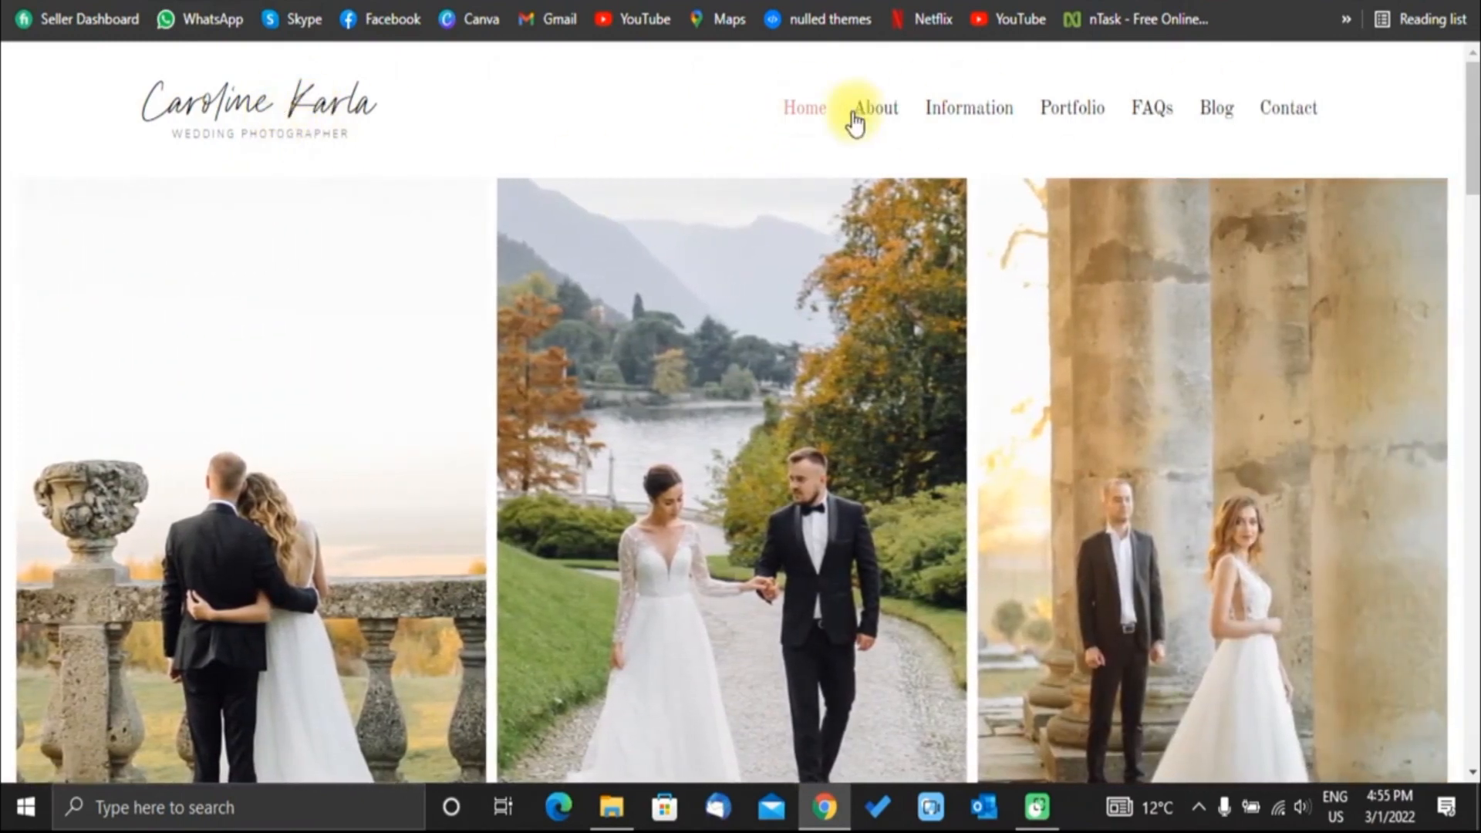
# Examine the Demo 1 home page from the photo slider through the photographer introduction and the Recent Weddings portfolio.
pyautogui.scroll(-1, 1127, 350)
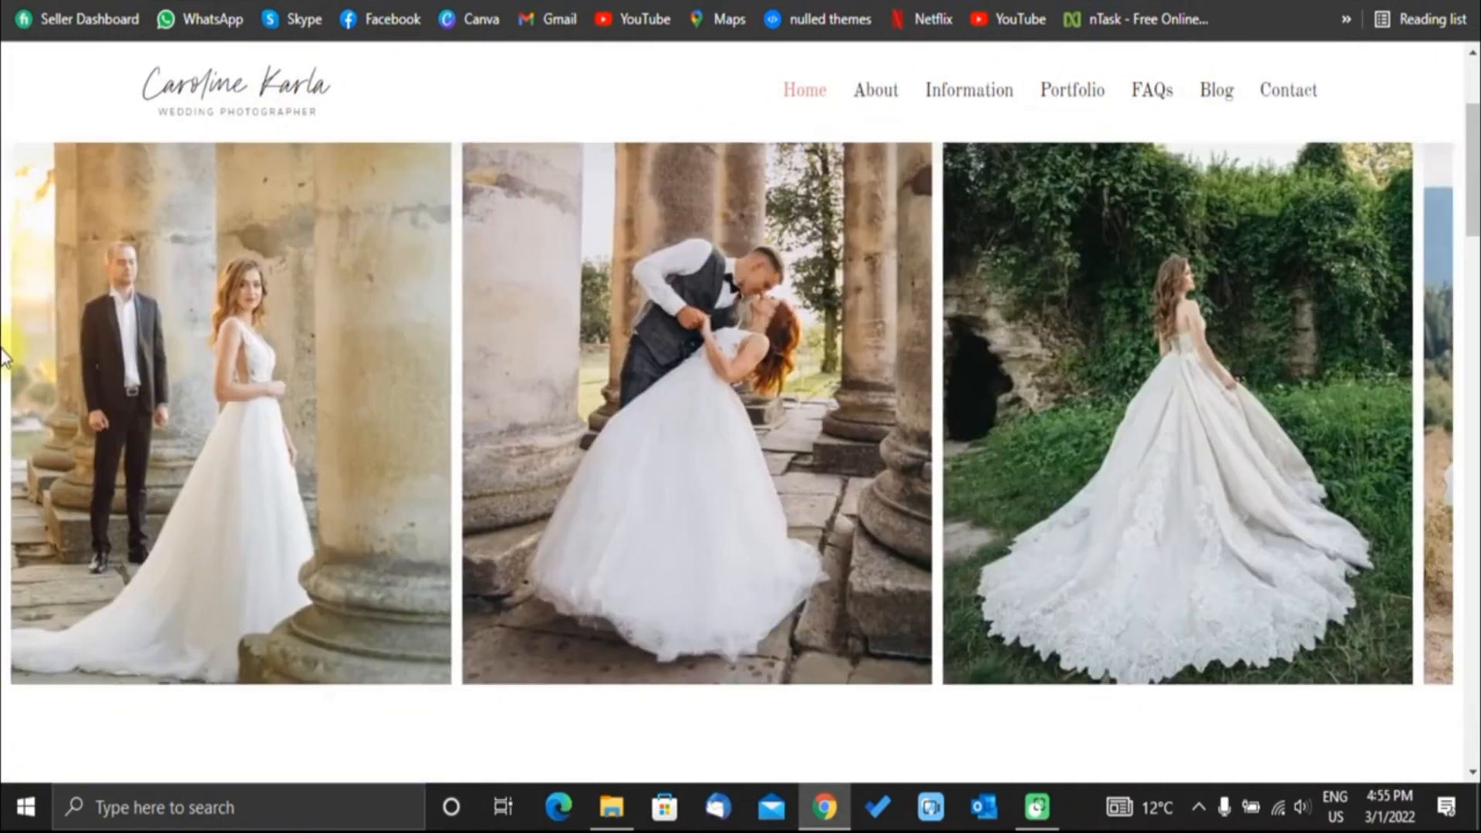
pyautogui.scroll(-6, 997, 387)
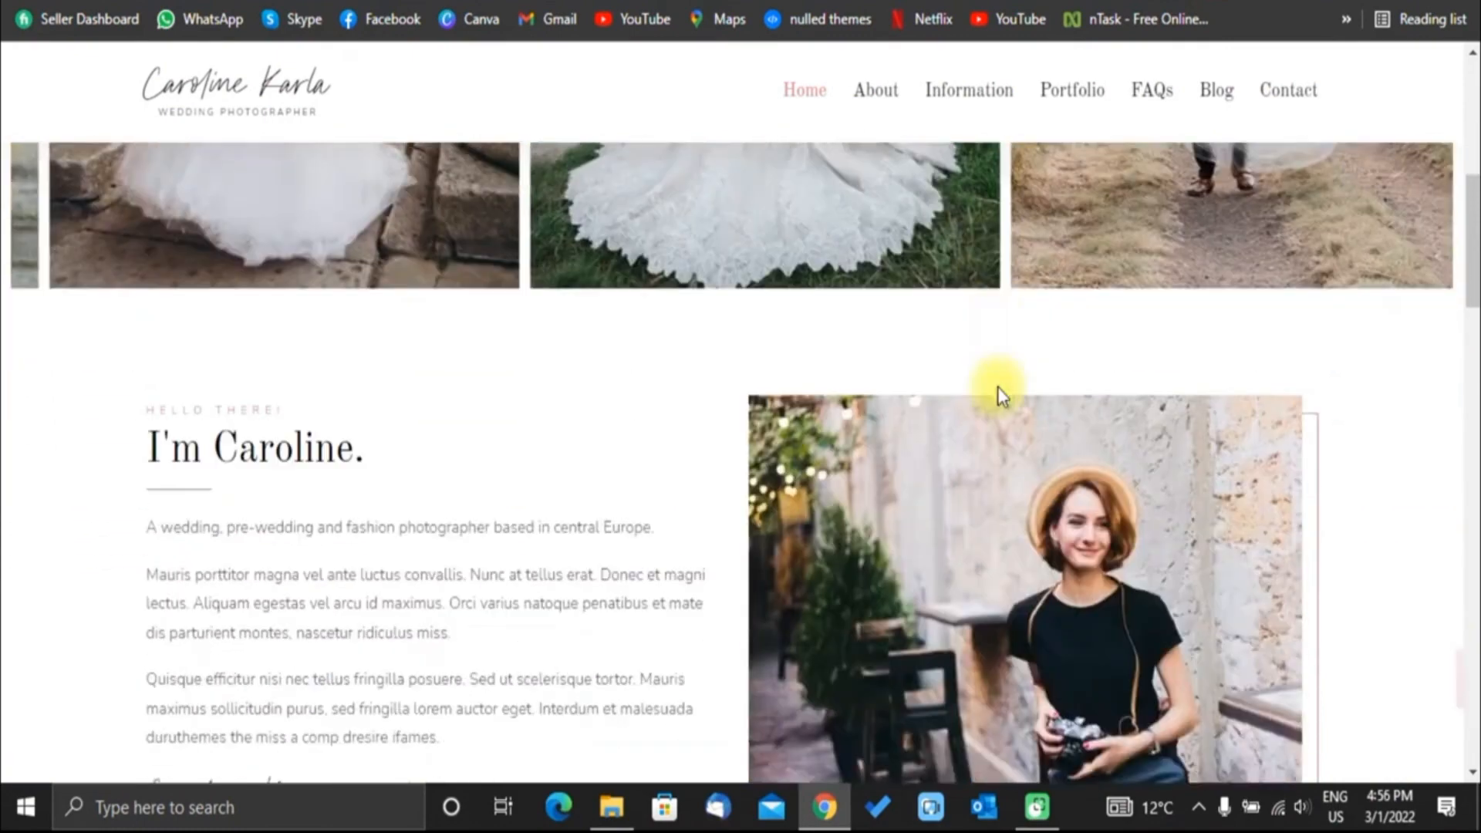
pyautogui.scroll(-2, 997, 393)
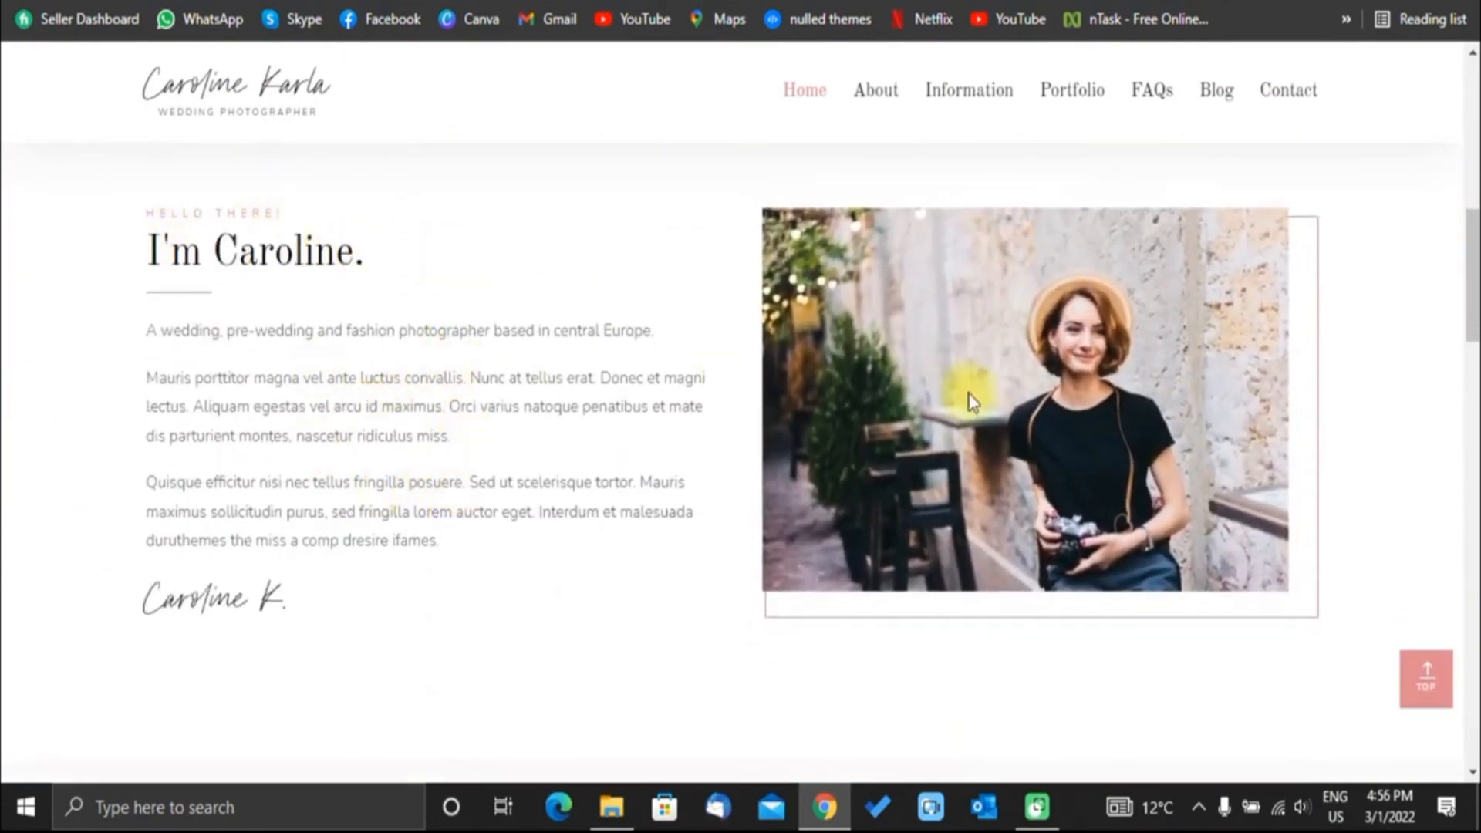
pyautogui.moveTo(106, 618); pyautogui.dragTo(344, 647)
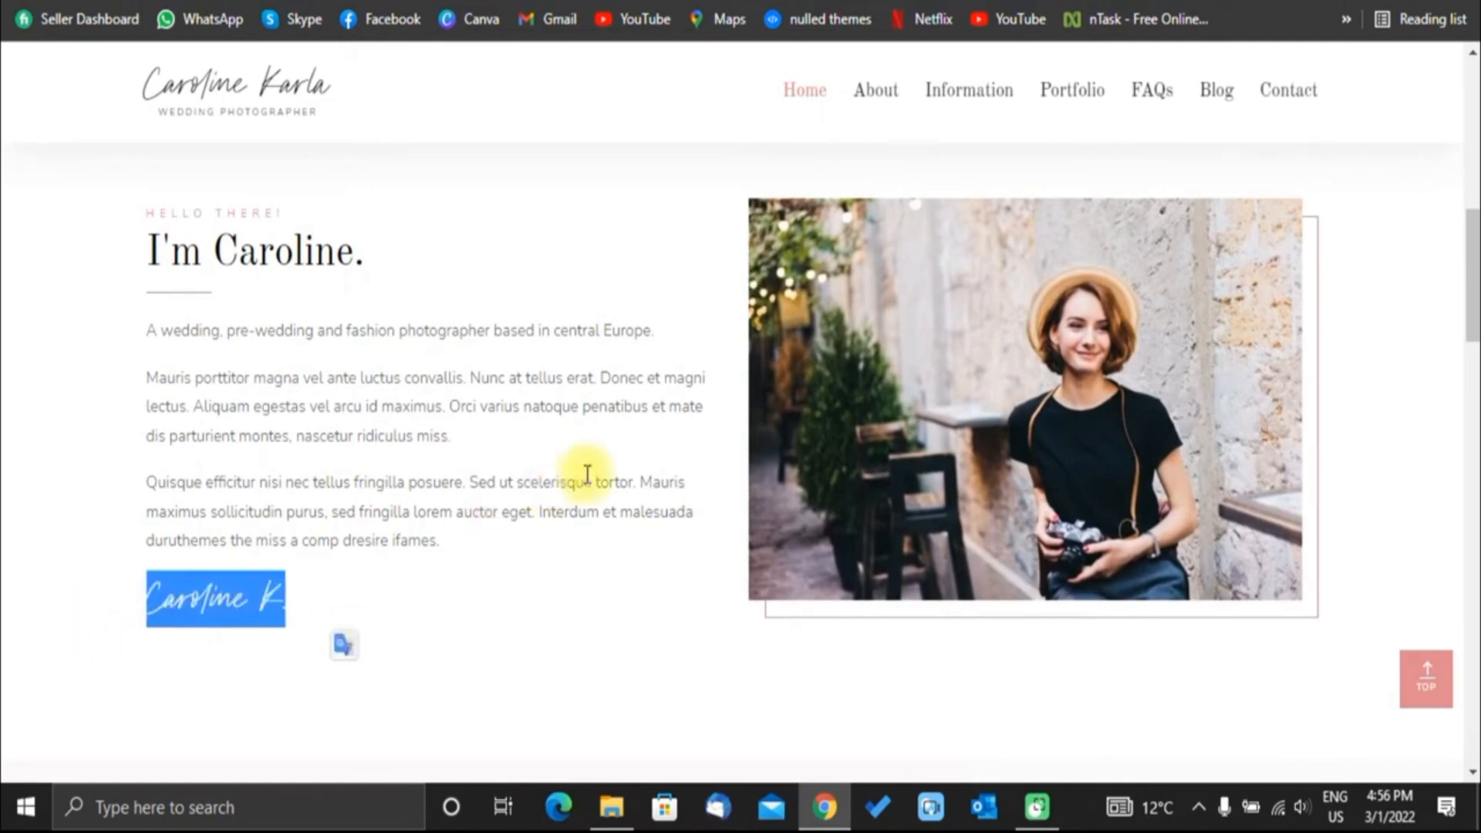
pyautogui.scroll(-8, 841, 381)
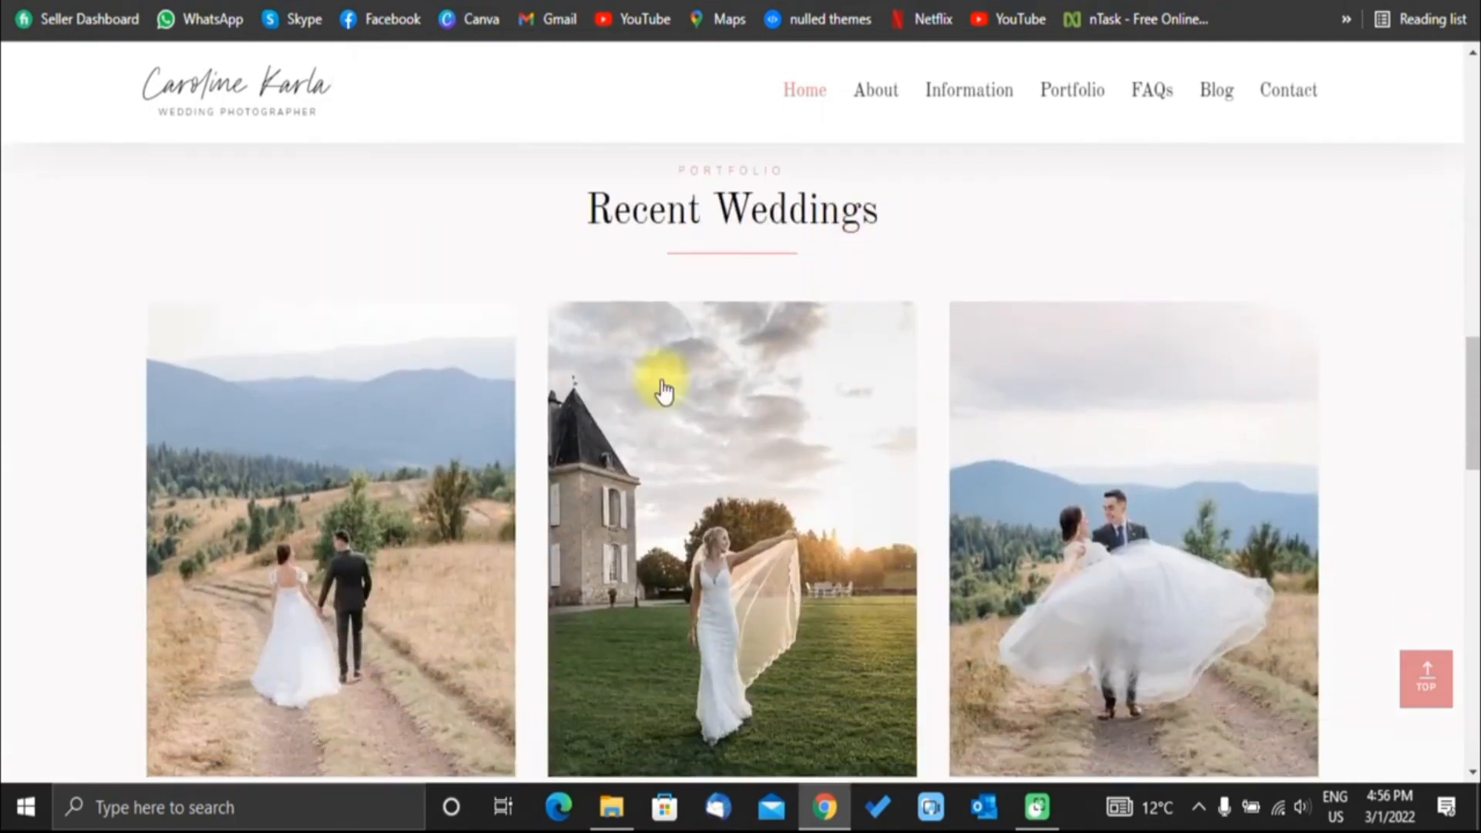
pyautogui.scroll(-2, 799, 303)
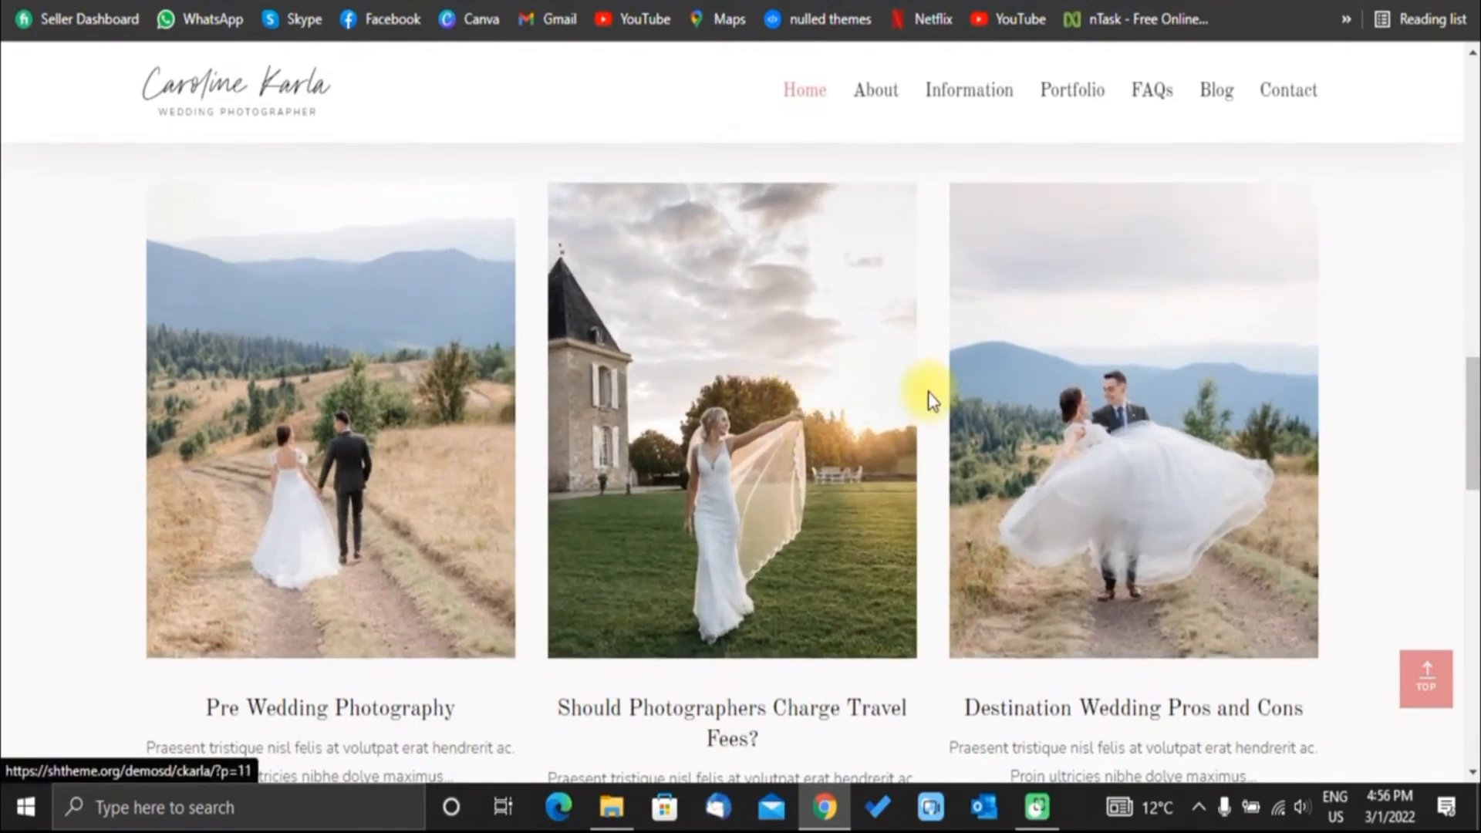
pyautogui.scroll(-3, 929, 399)
pyautogui.scroll(-6, 929, 394)
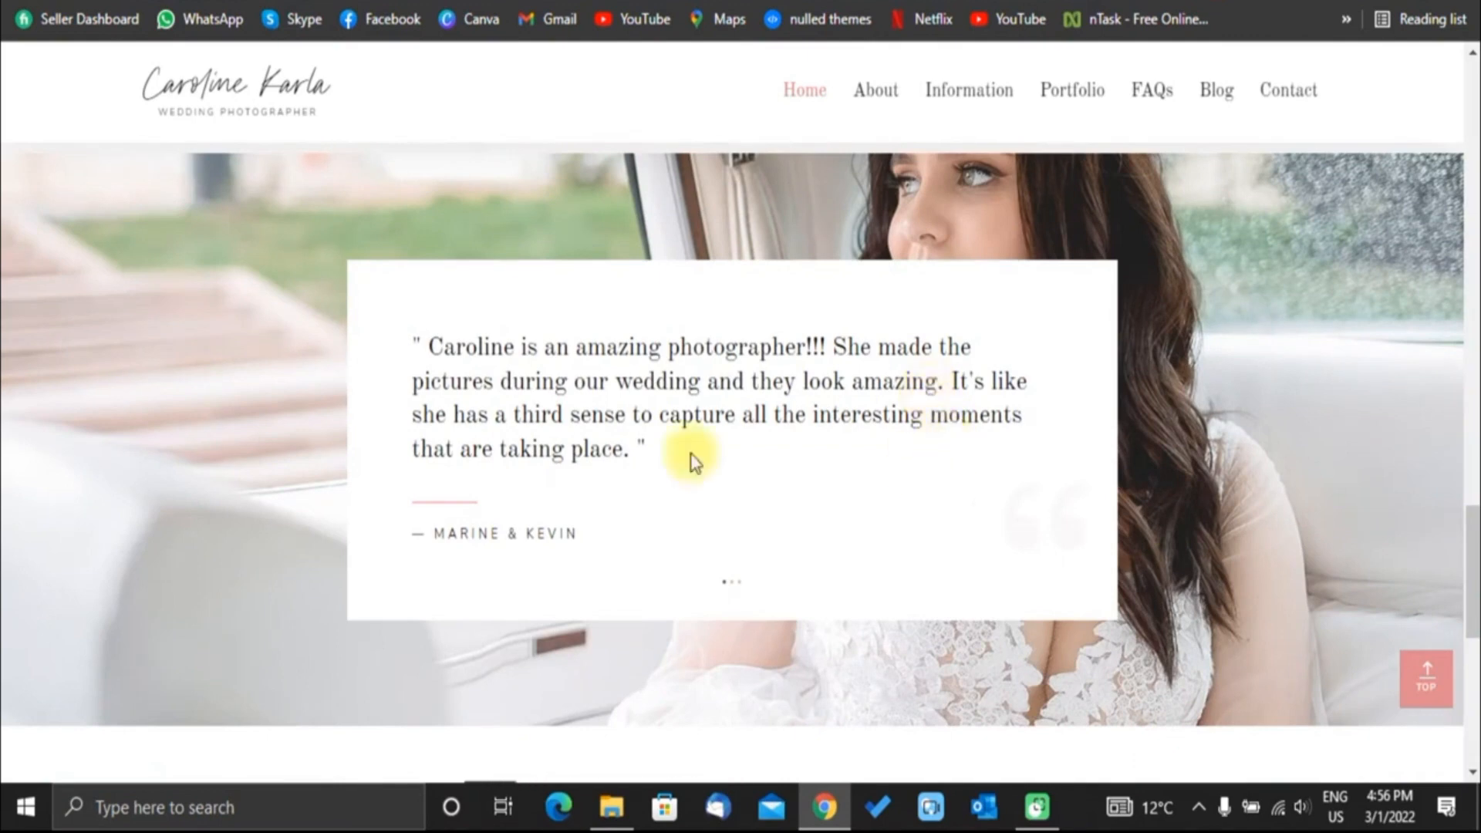
# Try swiping the testimonial slider, and browse through the client logo carousel below it.
pyautogui.moveTo(942, 400); pyautogui.dragTo(566, 418)
pyautogui.moveTo(913, 438); pyautogui.dragTo(578, 390)
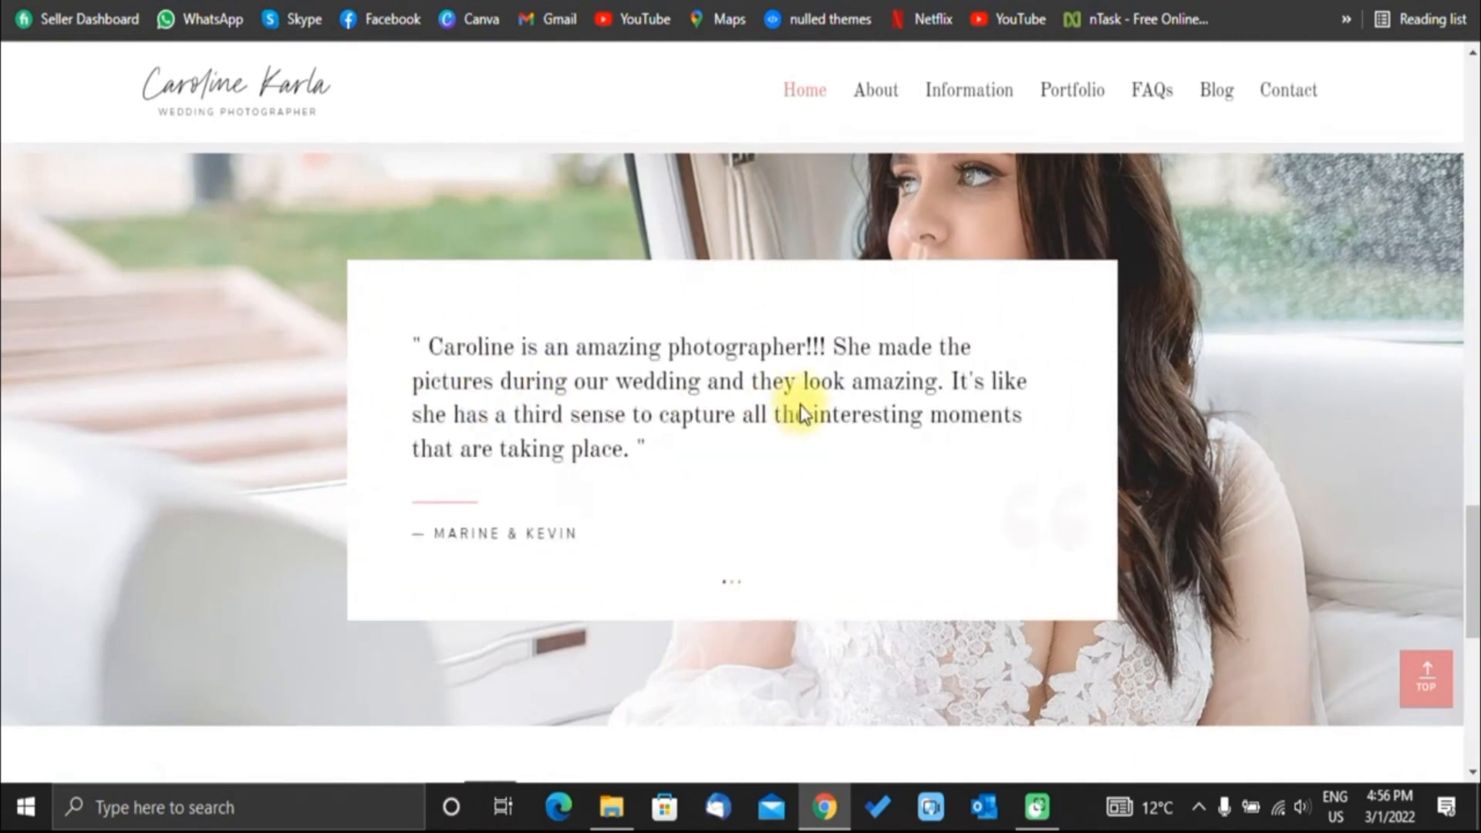
pyautogui.scroll(-5, 799, 409)
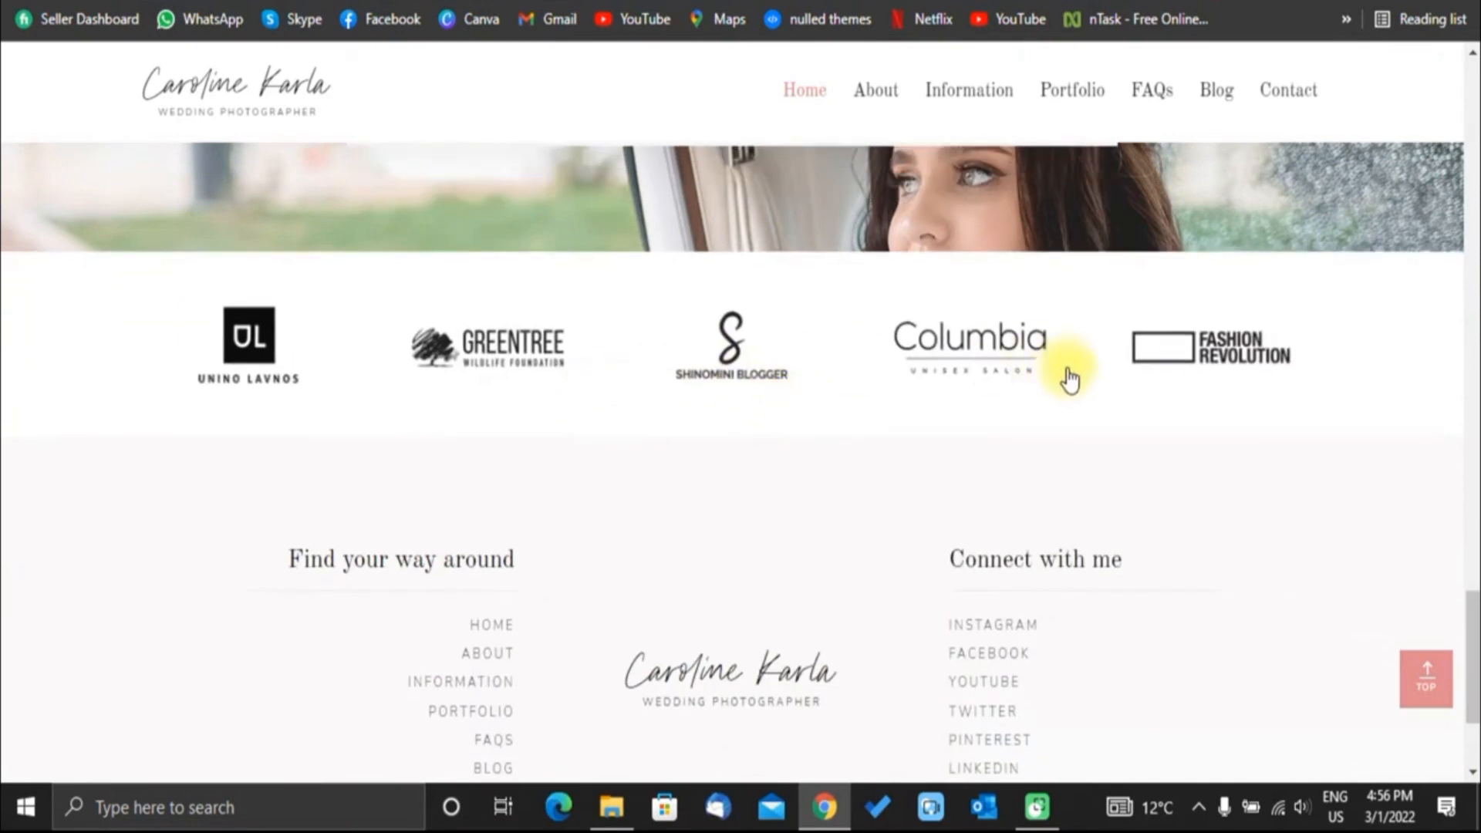
pyautogui.moveTo(1064, 367); pyautogui.dragTo(612, 376)
pyautogui.moveTo(1160, 363); pyautogui.dragTo(671, 354)
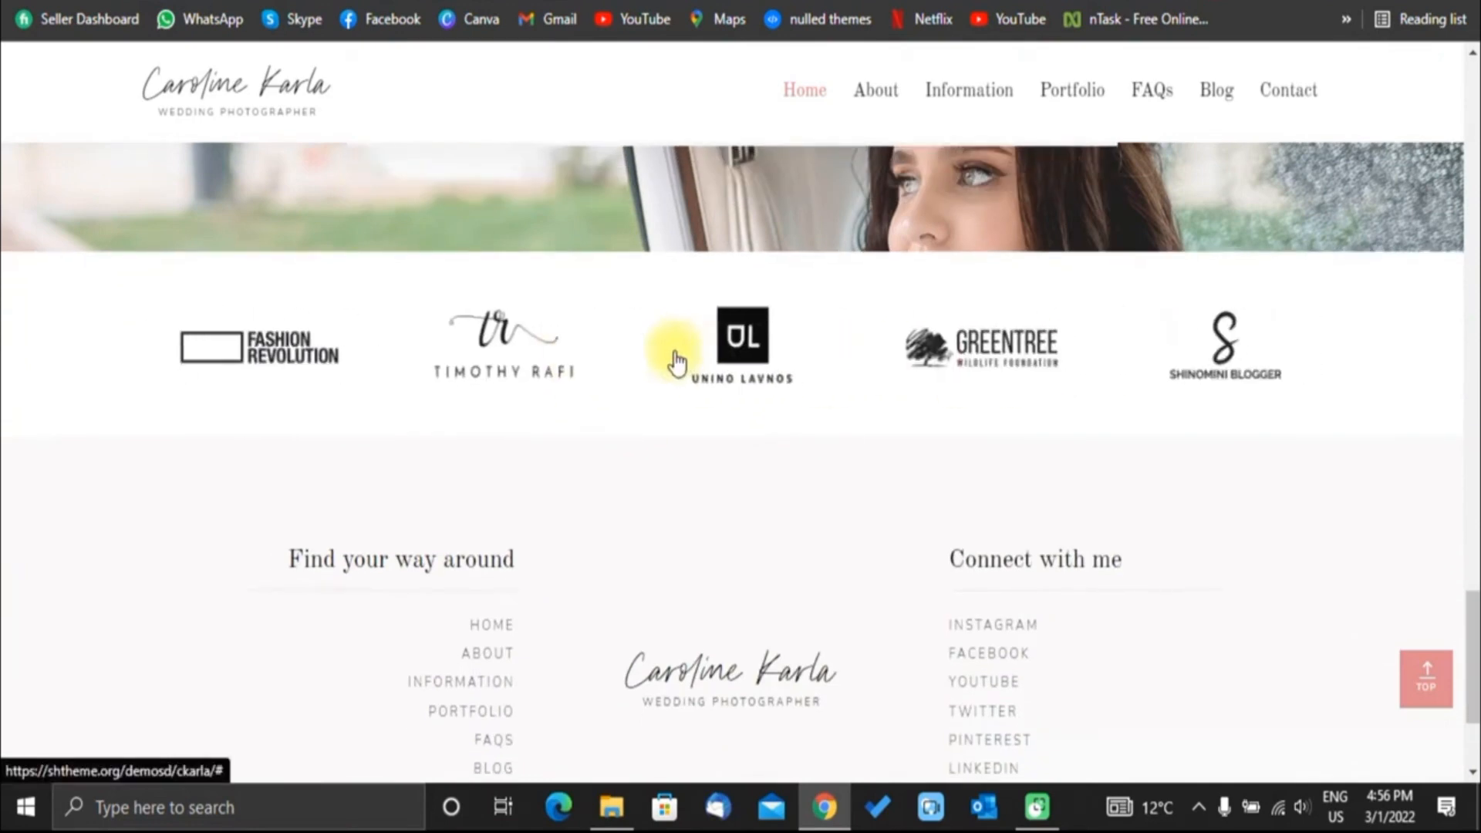
pyautogui.moveTo(1133, 347); pyautogui.dragTo(658, 359)
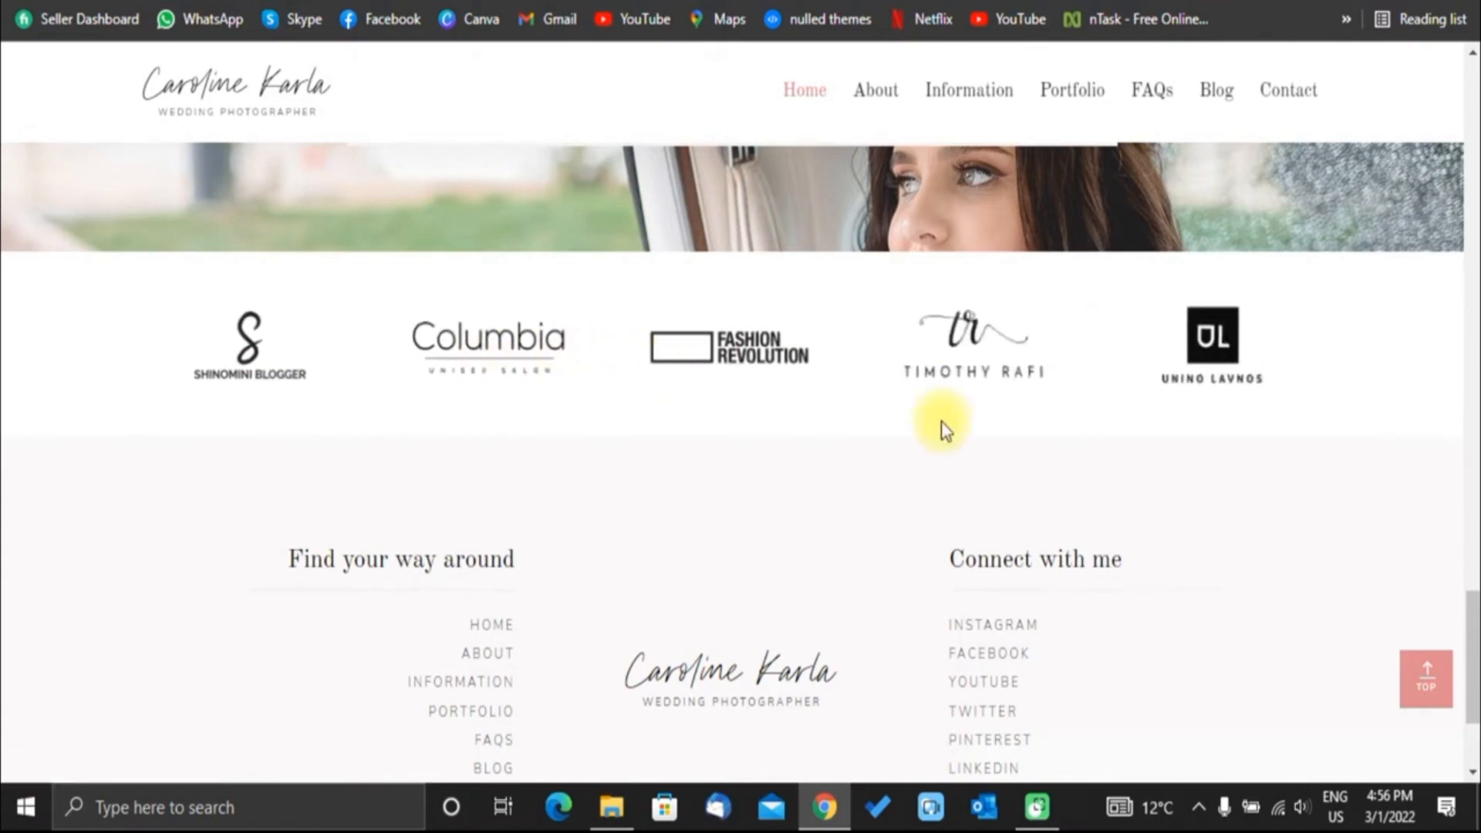
# Examine the footer's site navigation and social media links, and go back up the Demo 1 page.
pyautogui.scroll(-3, 942, 428)
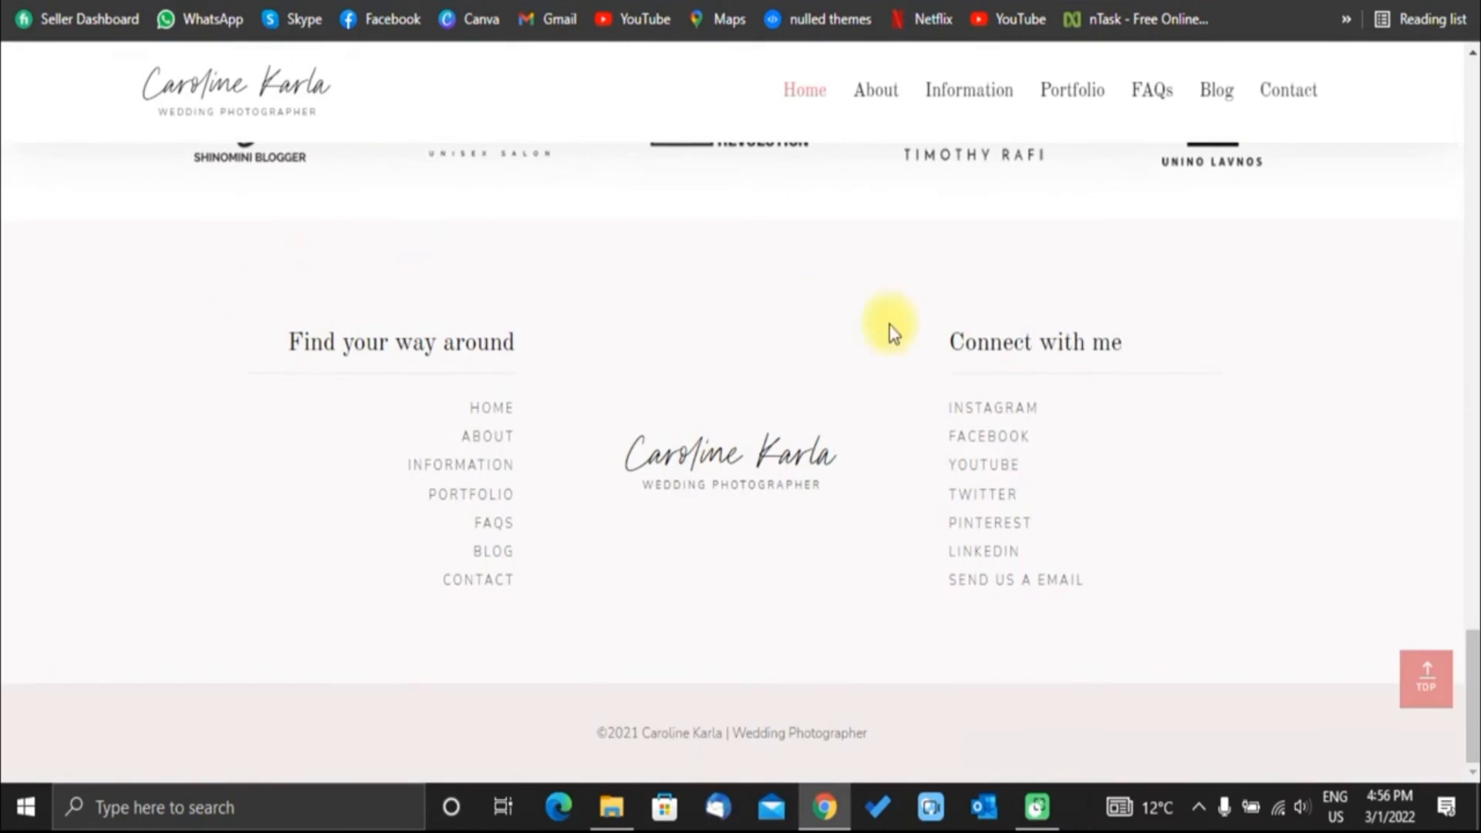
pyautogui.moveTo(248, 341); pyautogui.dragTo(489, 414)
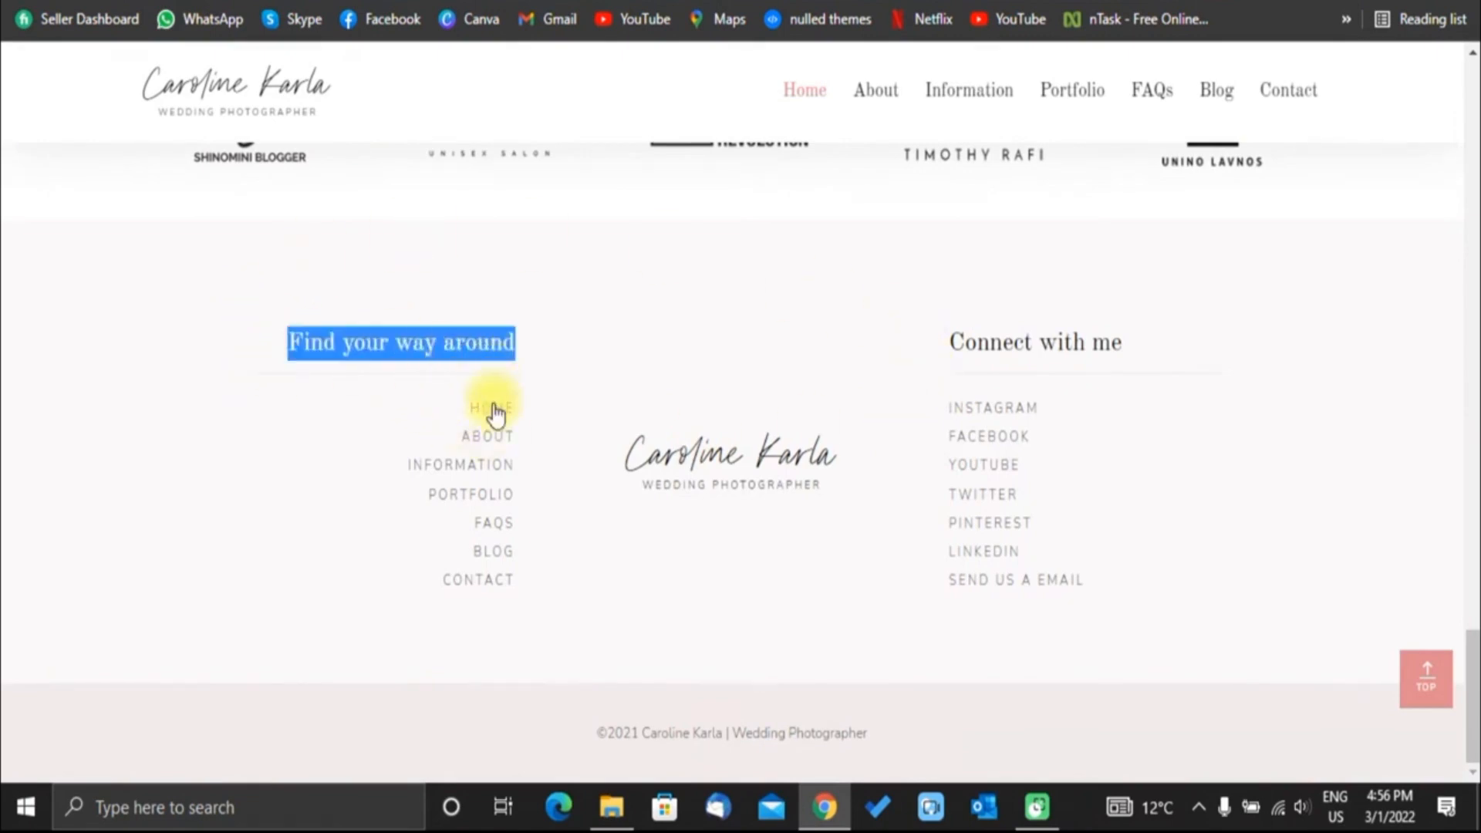
pyautogui.moveTo(396, 397); pyautogui.dragTo(551, 621)
pyautogui.click(694, 555)
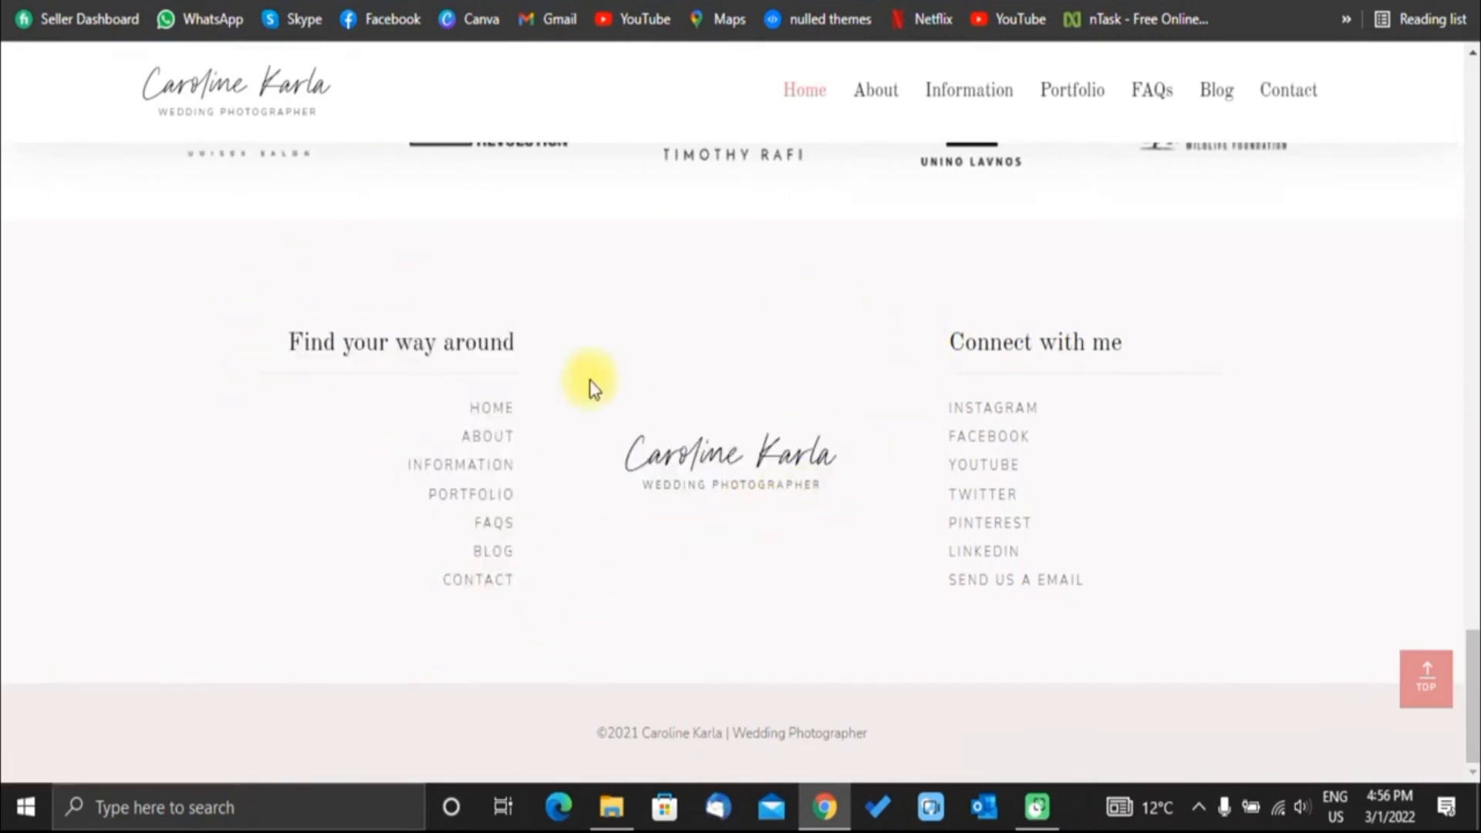
pyautogui.moveTo(918, 360); pyautogui.dragTo(1187, 331)
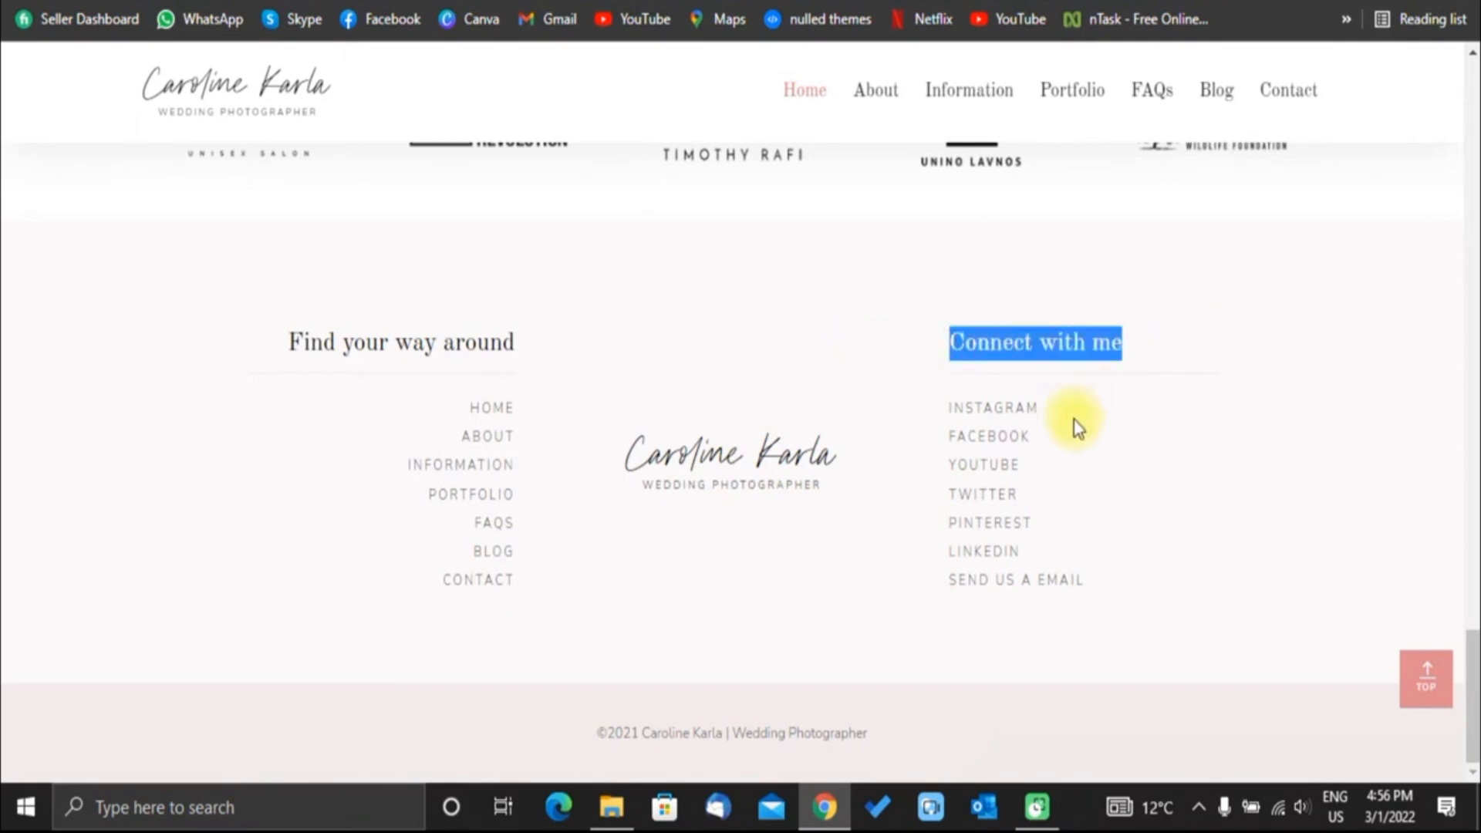
pyautogui.moveTo(1124, 602); pyautogui.dragTo(1100, 582)
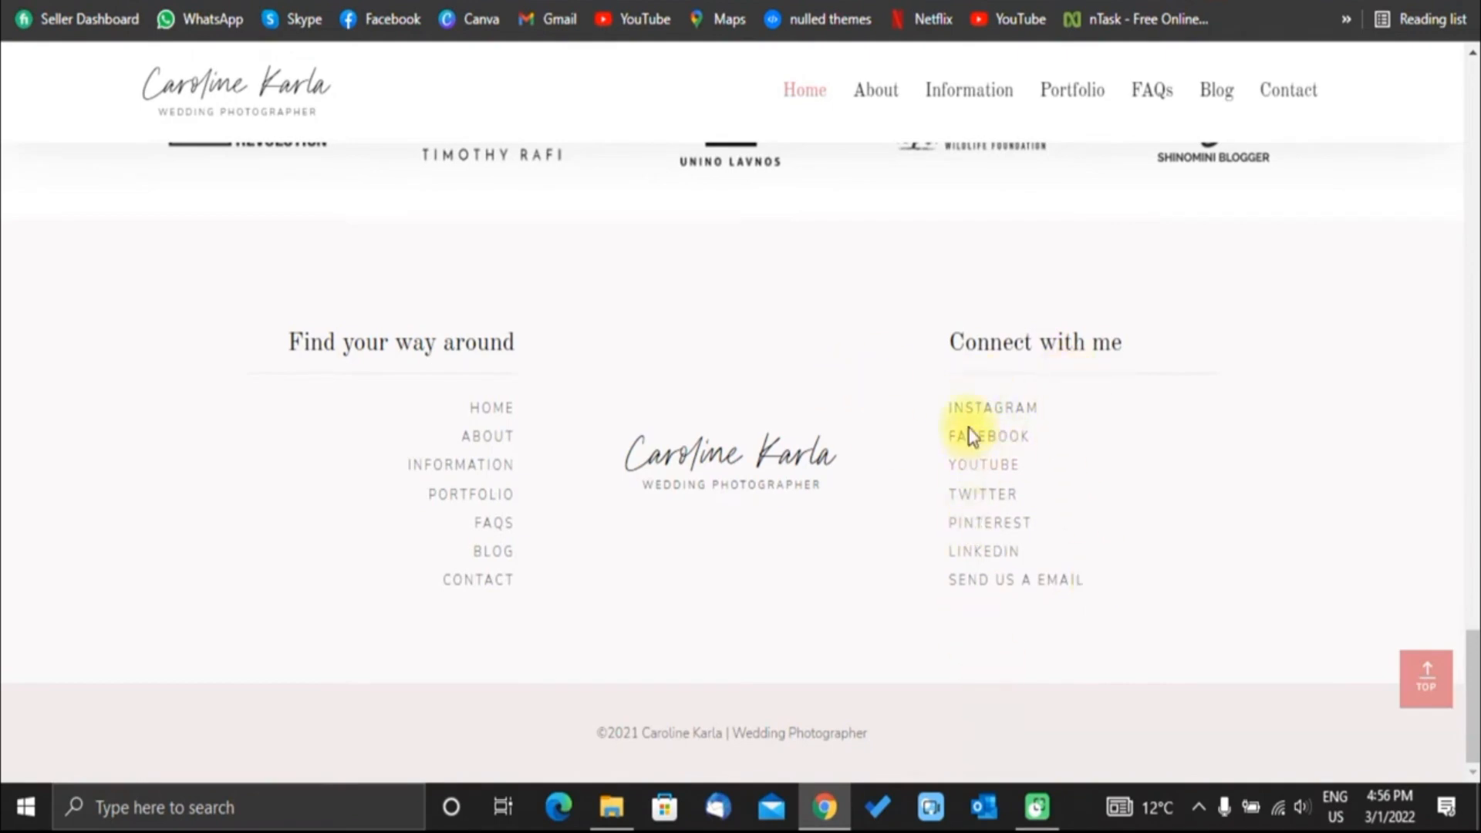
pyautogui.scroll(15, 817, 476)
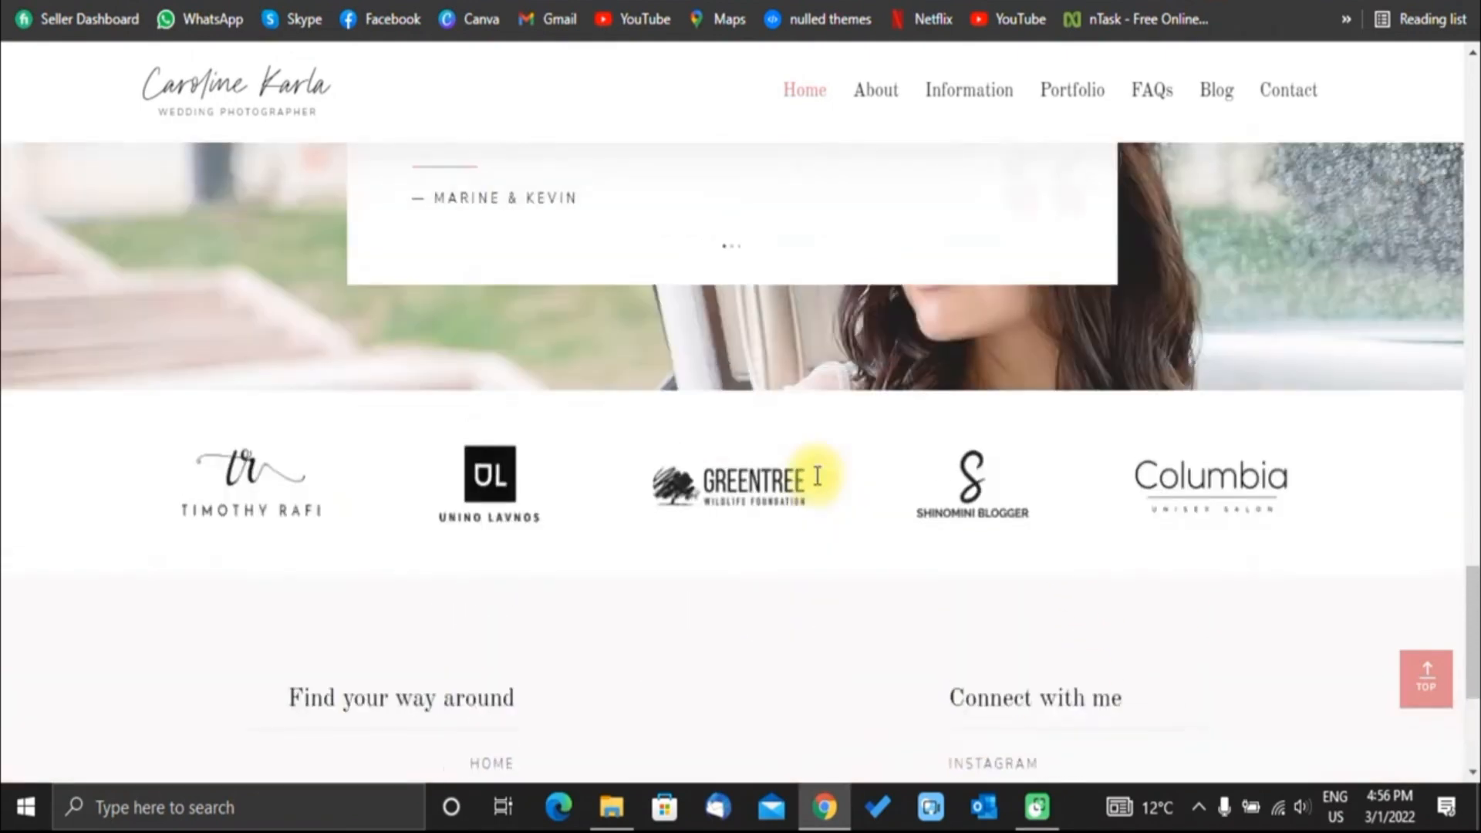
pyautogui.scroll(8, 815, 474)
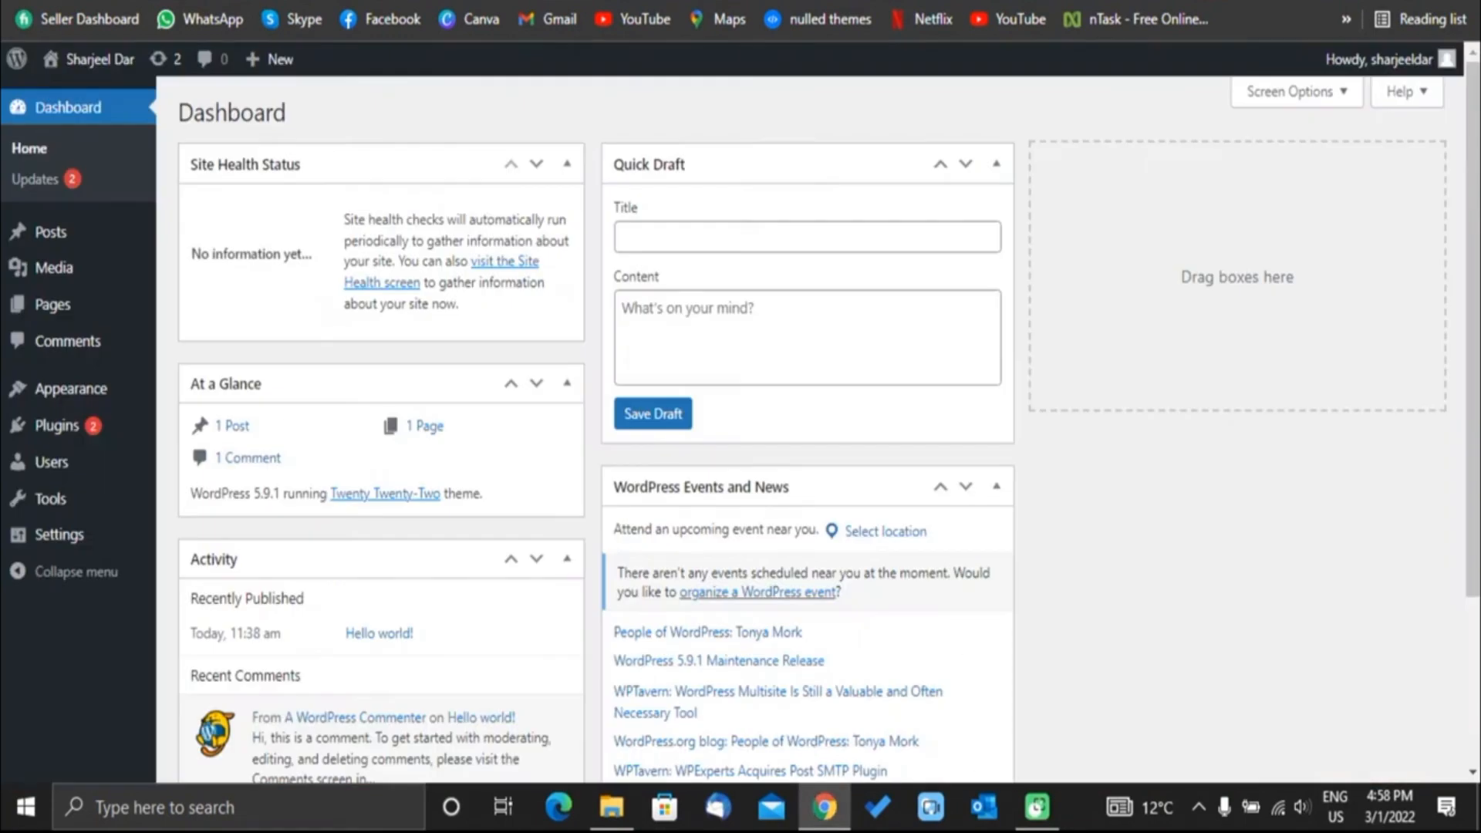
# Open the Get Into Pocket website, getintopocket.com, in a new browser tab.
pyautogui.hotkey('ctrl', 't')
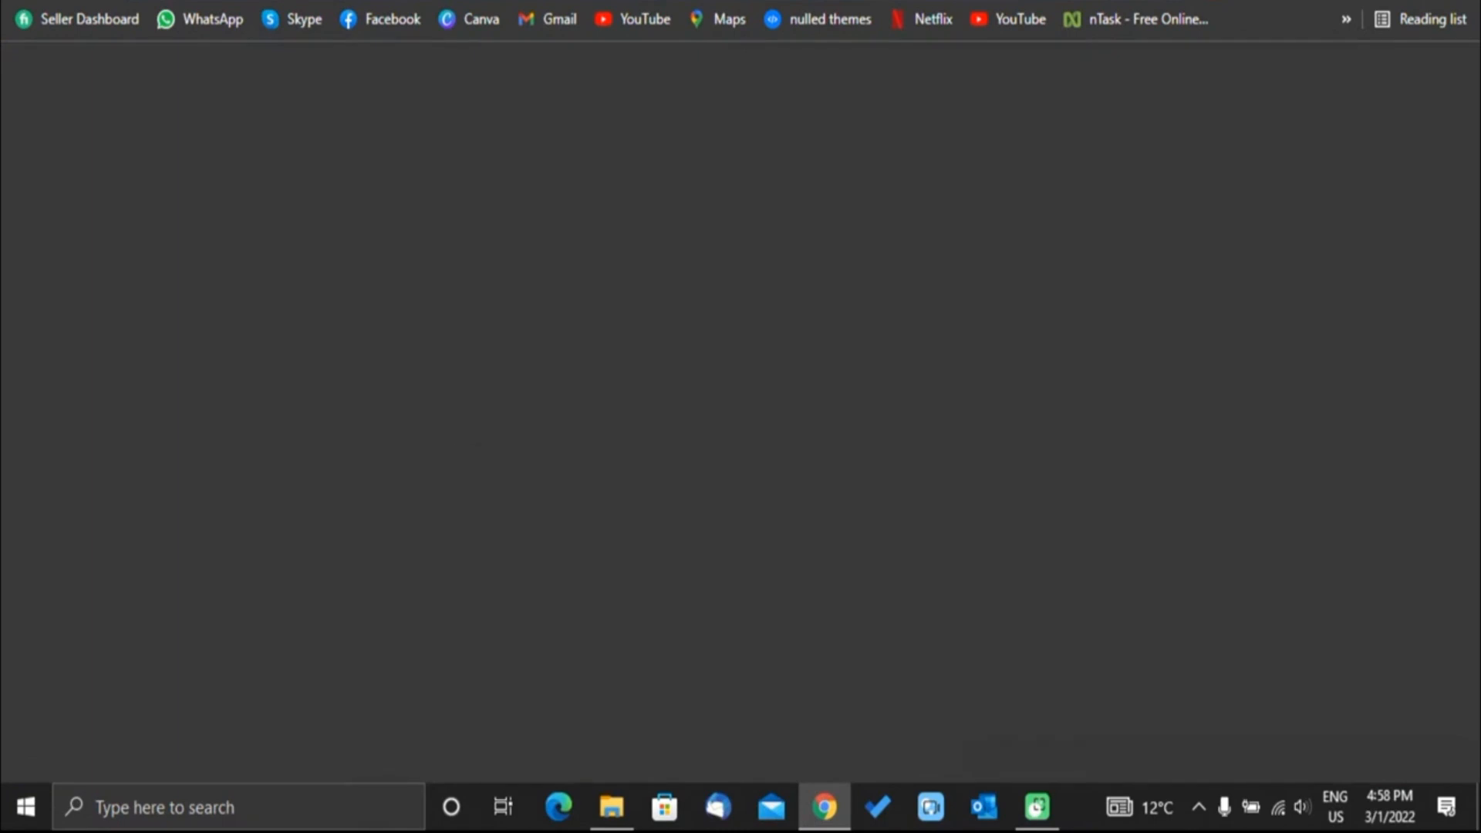
pyautogui.write('geet')
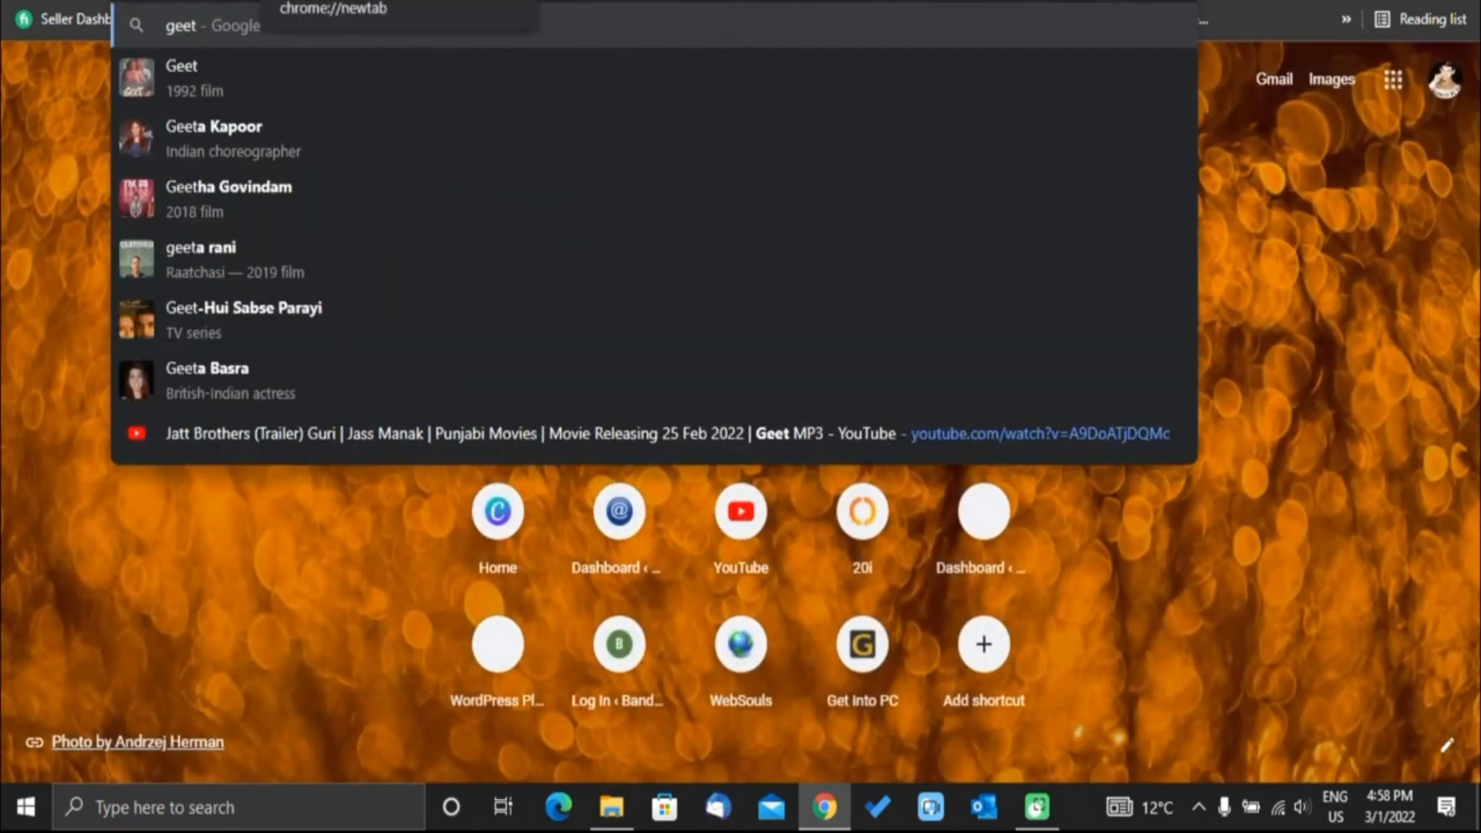
pyautogui.press('BackSpace')
pyautogui.press('BackSpace')
pyautogui.write('t')
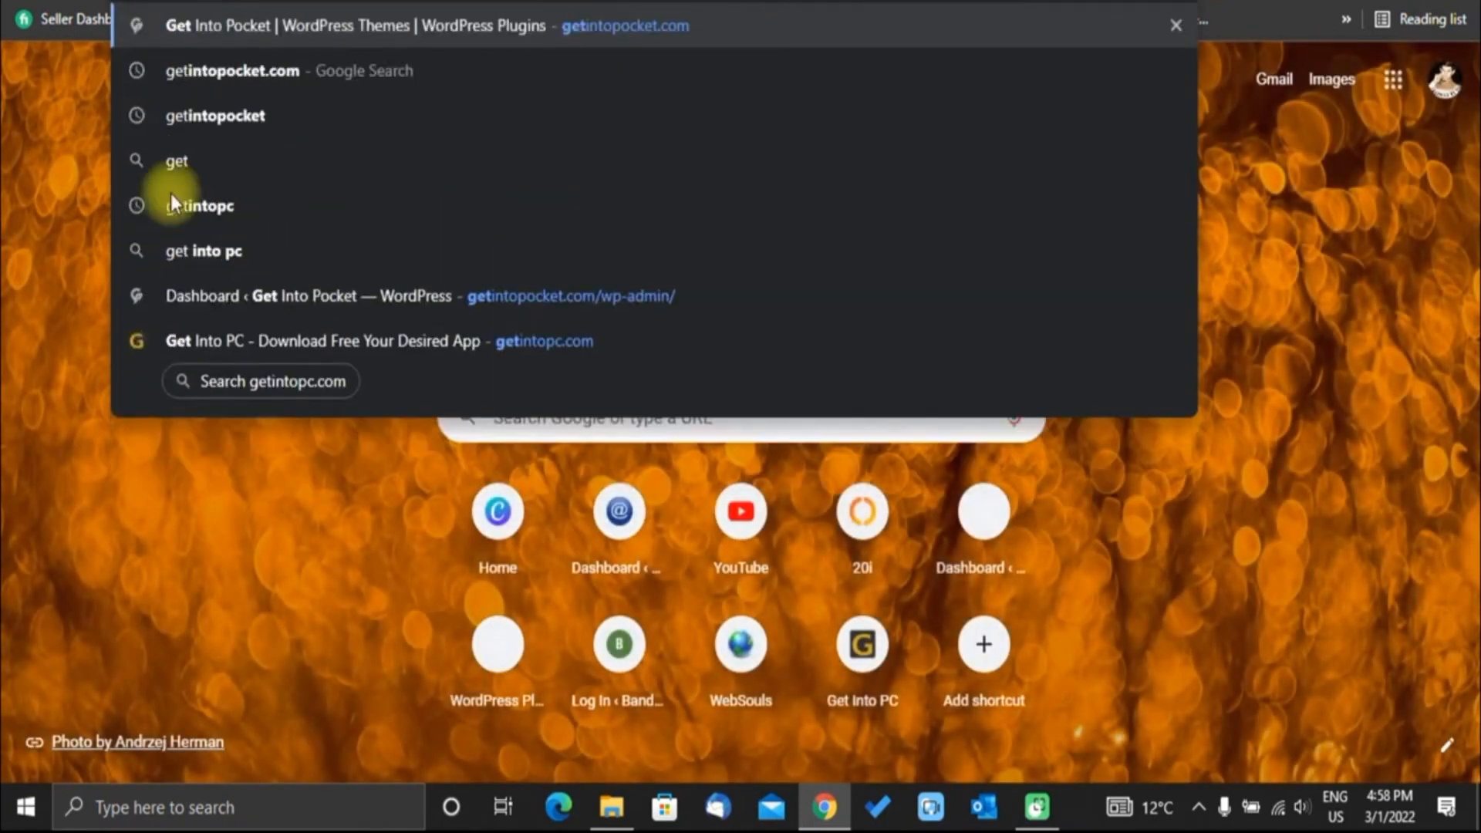
pyautogui.click(438, 26)
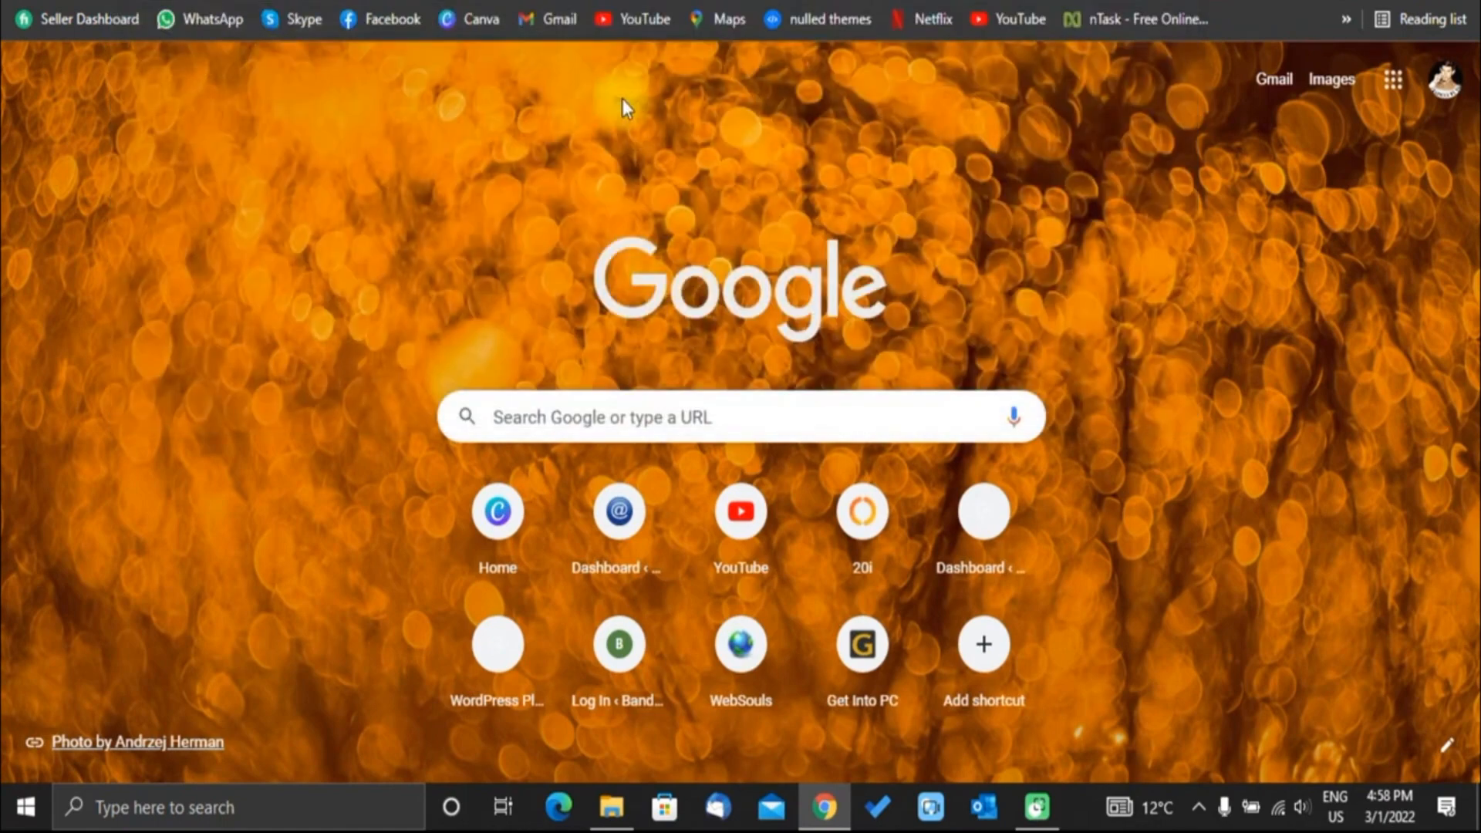
# Find and open the Ckarla – Wedding Photography WordPress Theme post on the Get Into Pocket site.
pyautogui.scroll(-3, 721, 215)
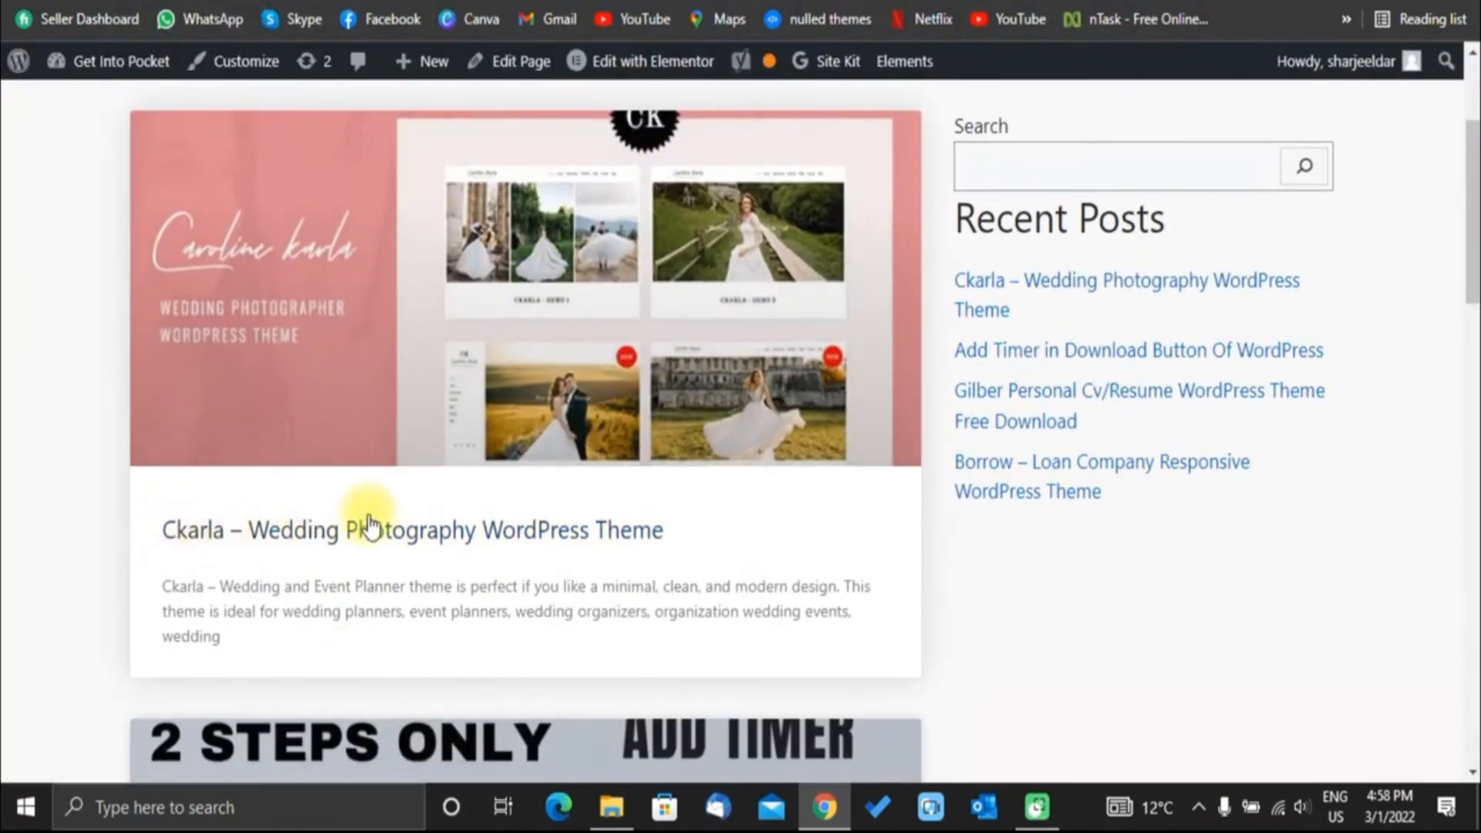
pyautogui.click(1034, 163)
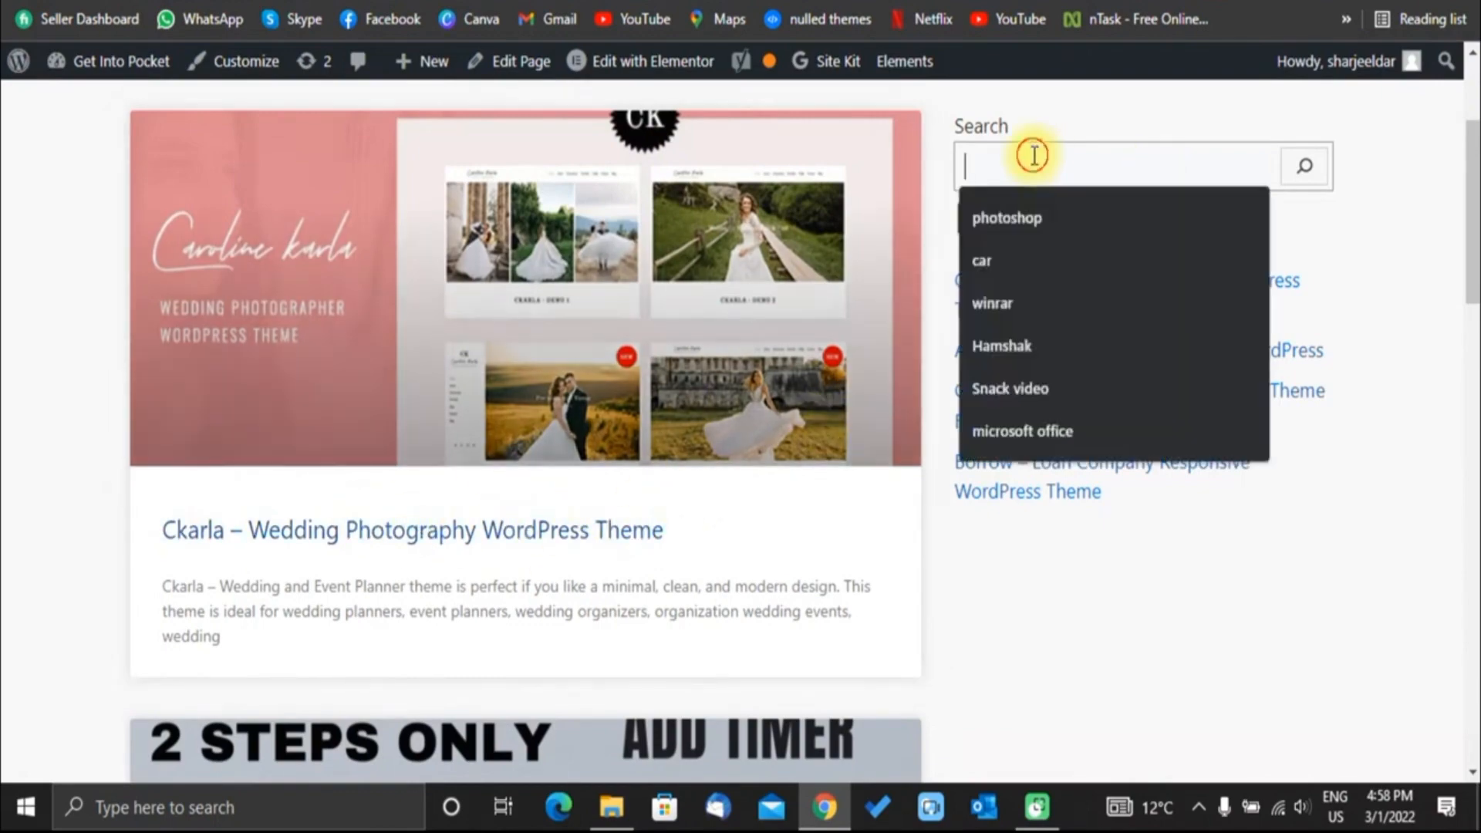
pyautogui.moveTo(1469, 225); pyautogui.dragTo(1471, 387)
pyautogui.scroll(8, 1110, 323)
pyautogui.scroll(-3, 532, 460)
pyautogui.click(424, 432)
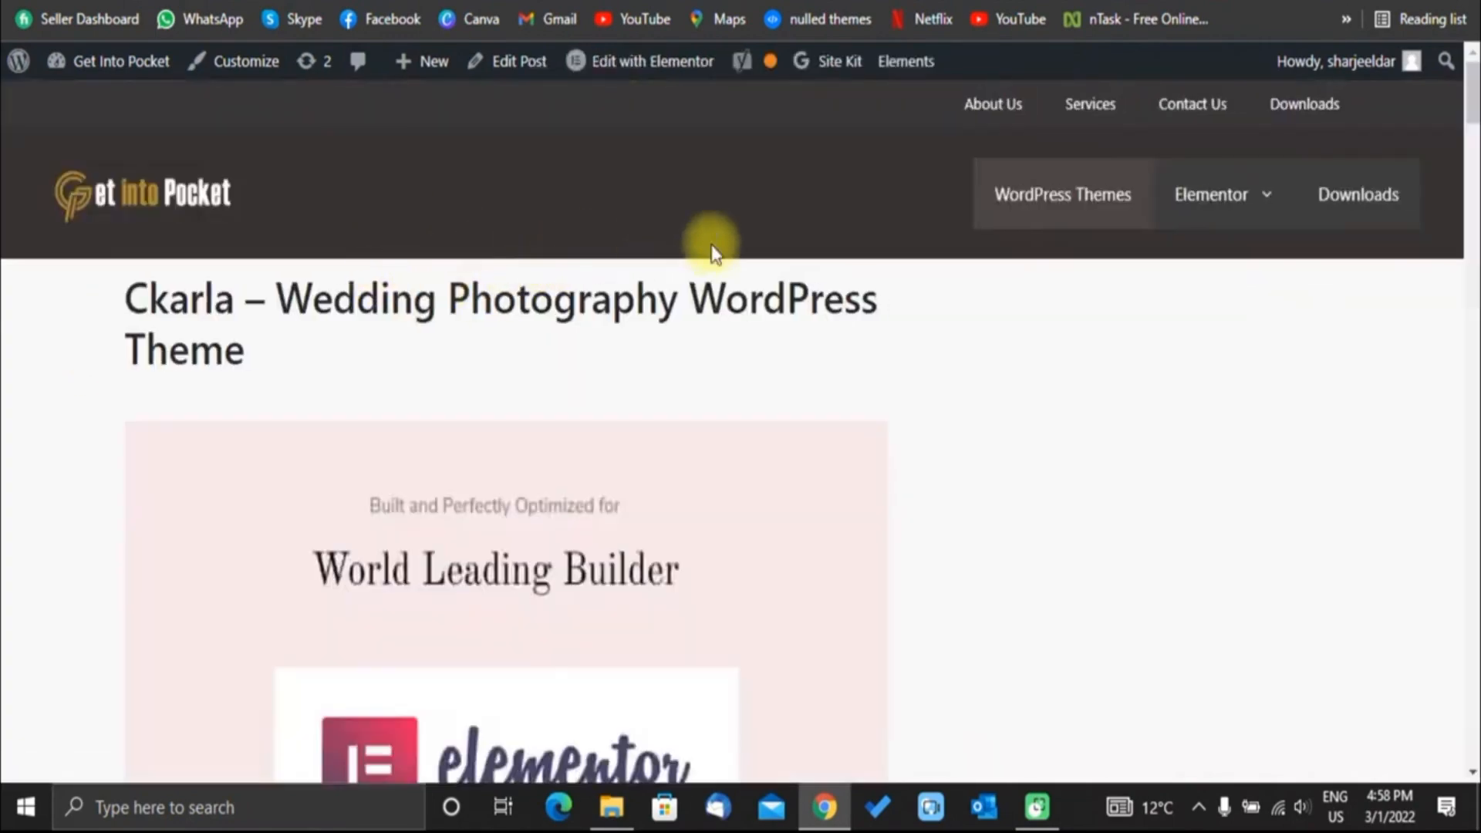
# Wait out the 20-second timer at the end of the Ckarla post and open the theme's download page.
pyautogui.scroll(-6, 518, 252)
pyautogui.scroll(-8, 517, 251)
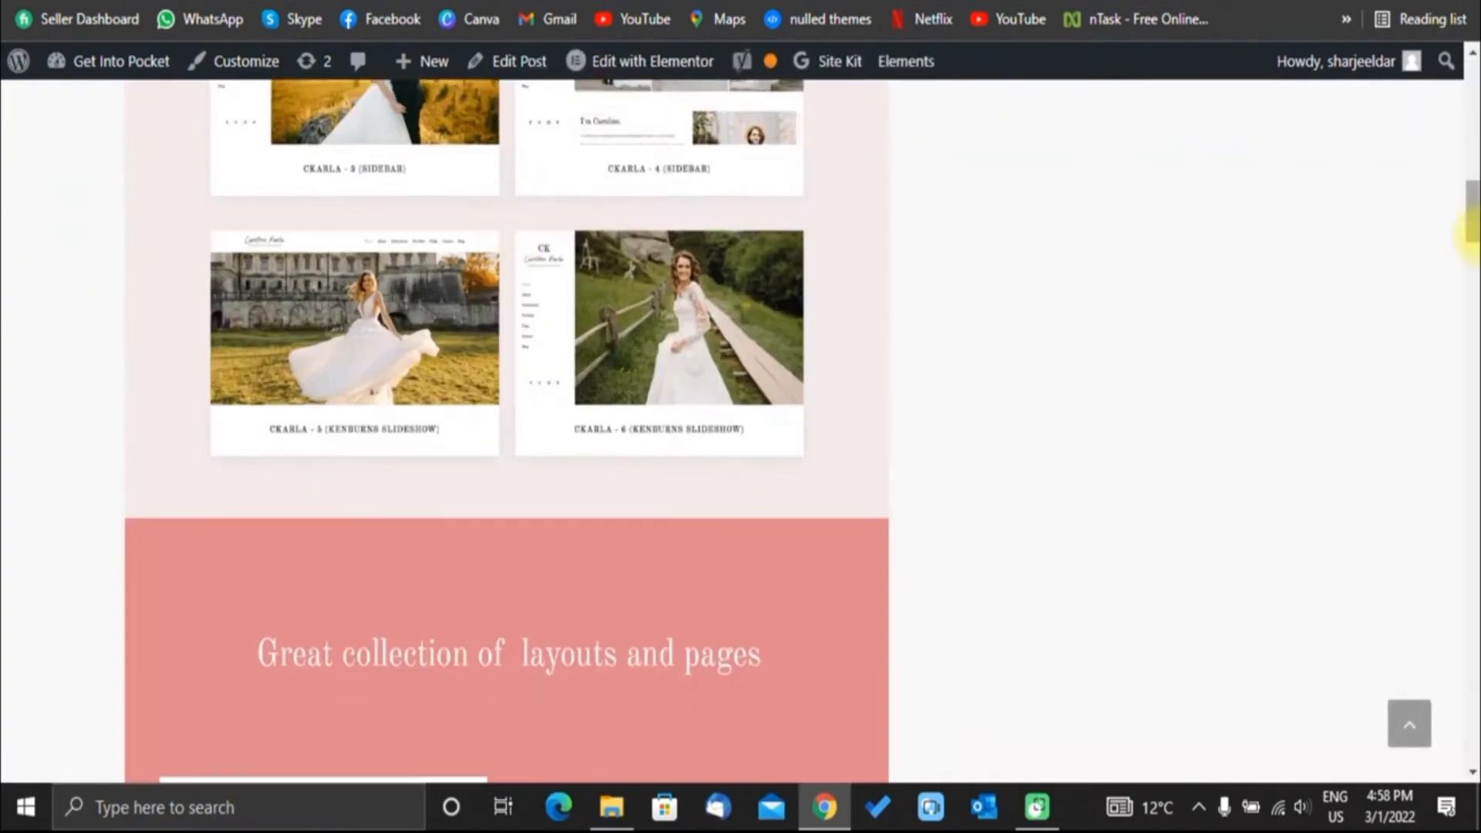
pyautogui.moveTo(1470, 205); pyautogui.dragTo(1469, 732)
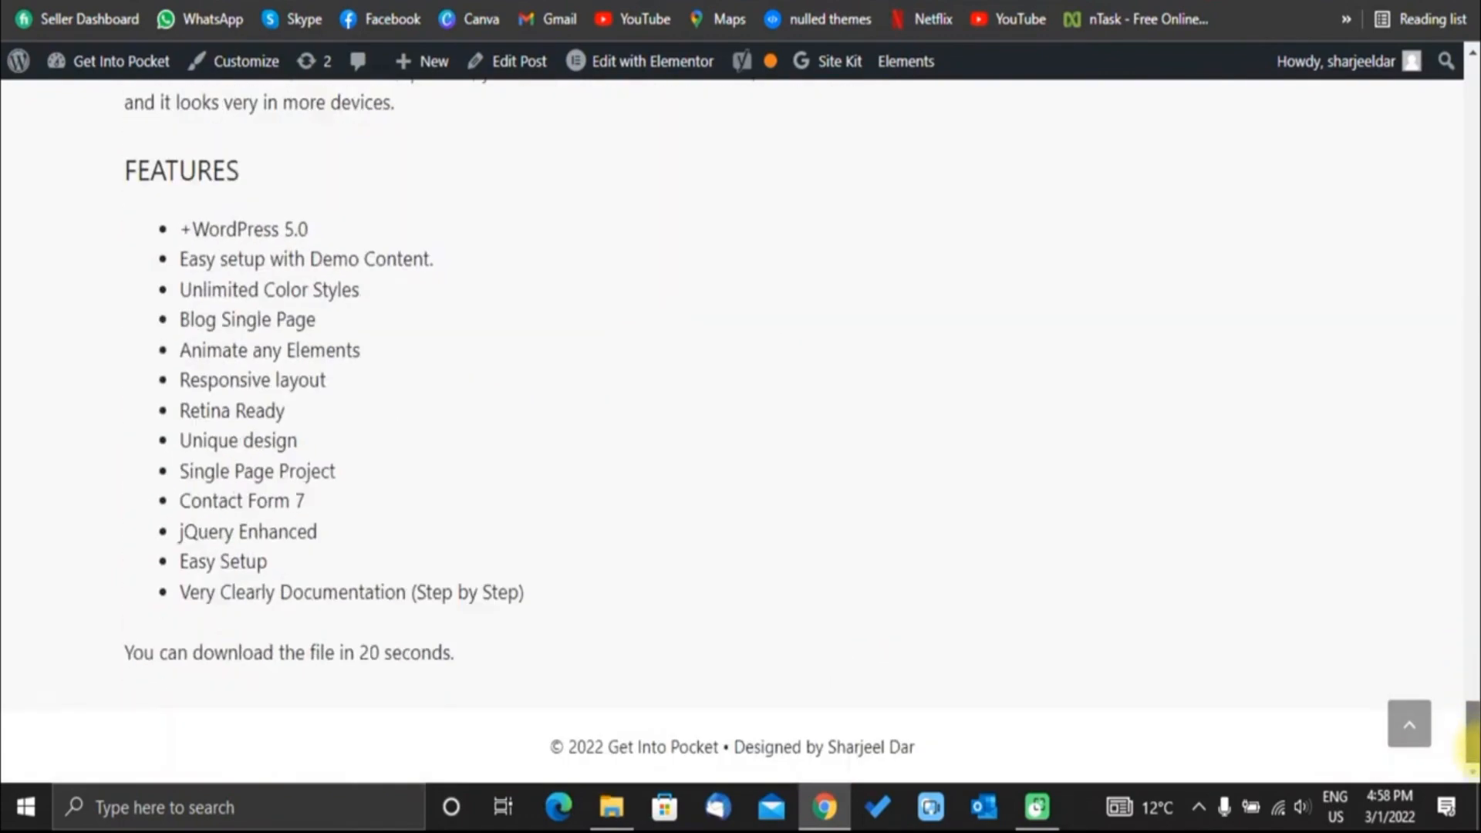
pyautogui.moveTo(131, 654); pyautogui.dragTo(403, 676)
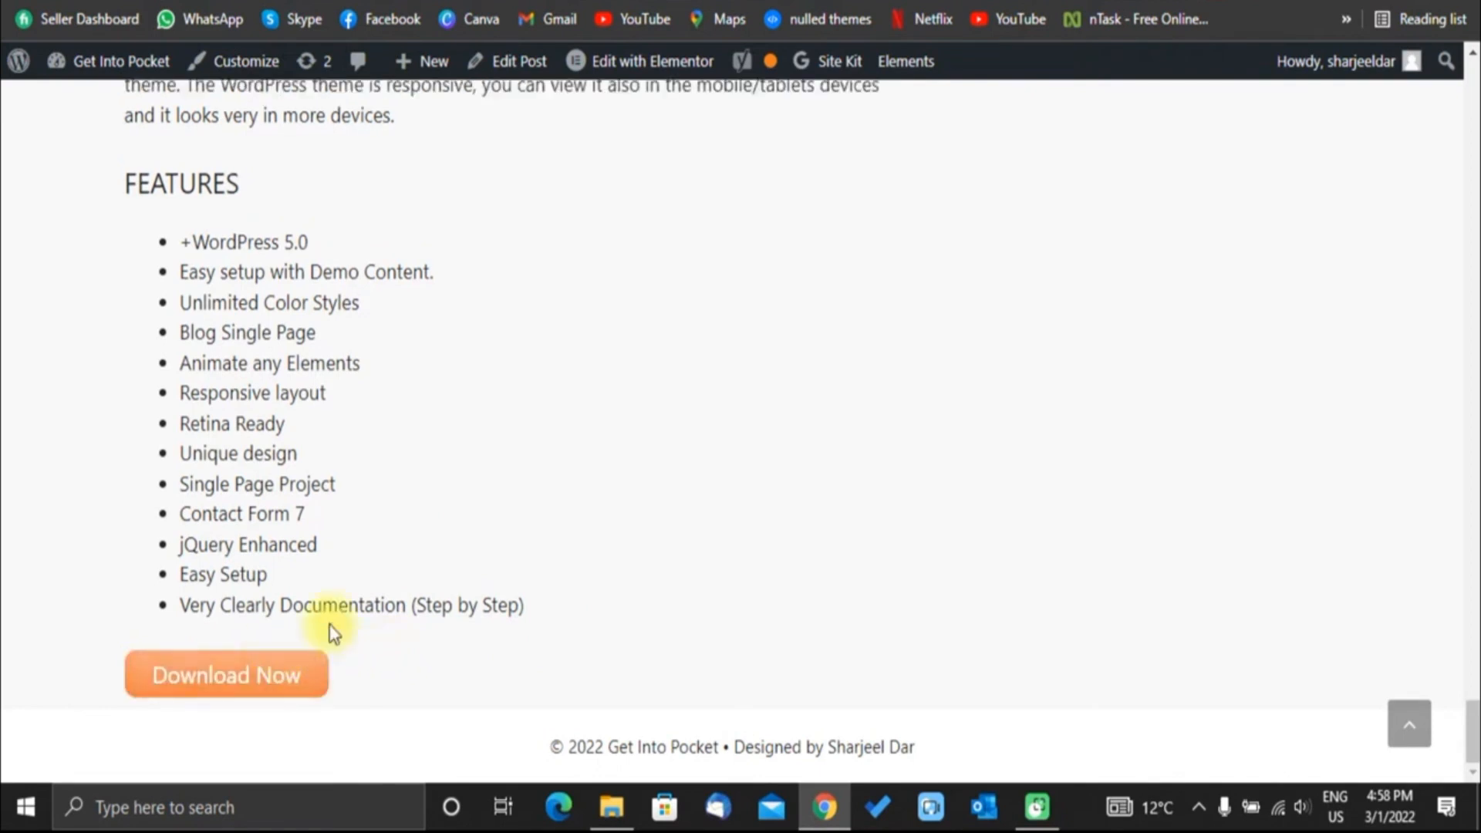
pyautogui.click(232, 674)
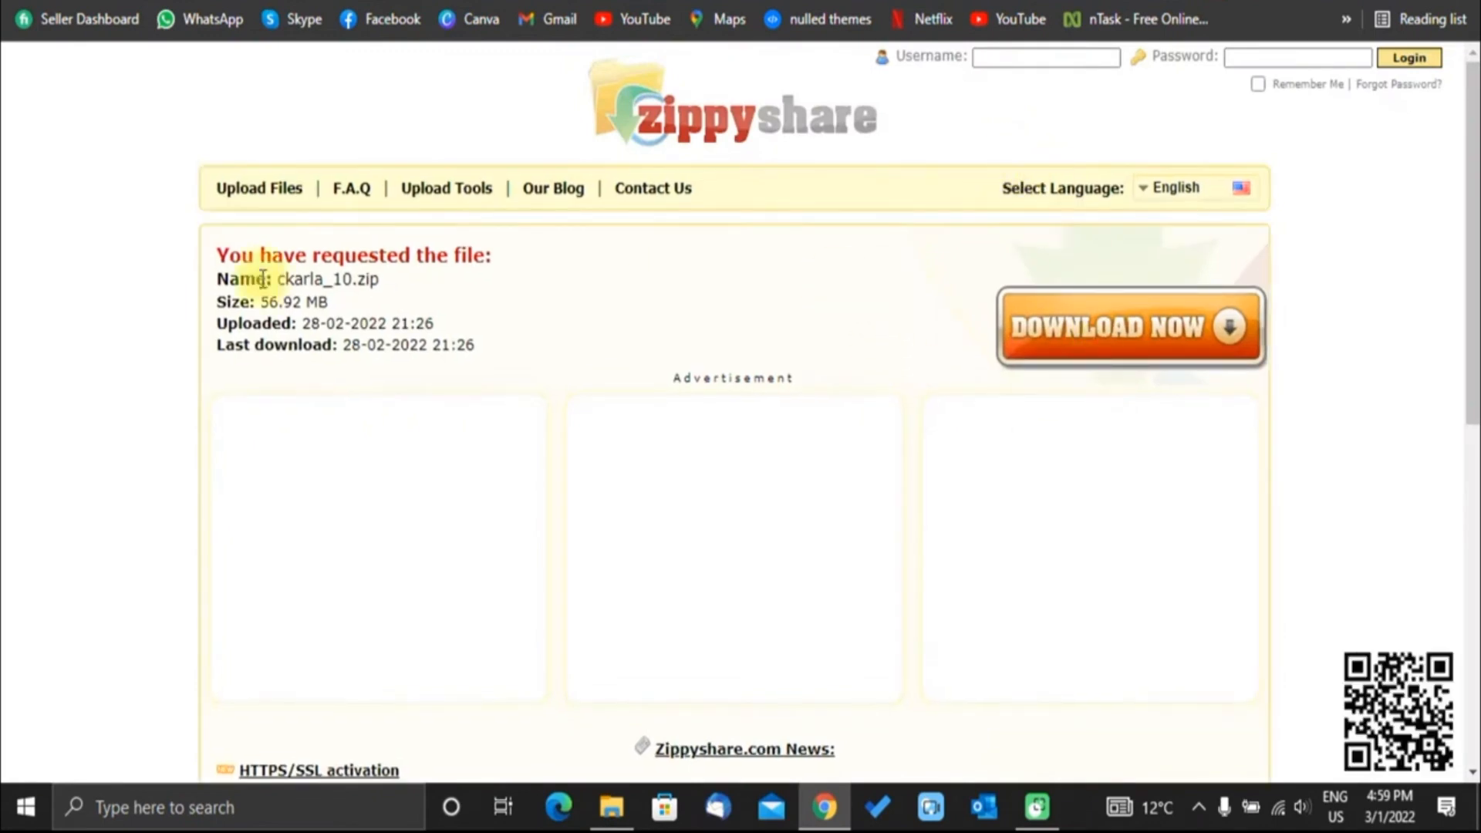
# Highlight the ckarla_10.zip file name on the download page and dismiss the site's notification request.
pyautogui.moveTo(416, 280); pyautogui.dragTo(279, 276)
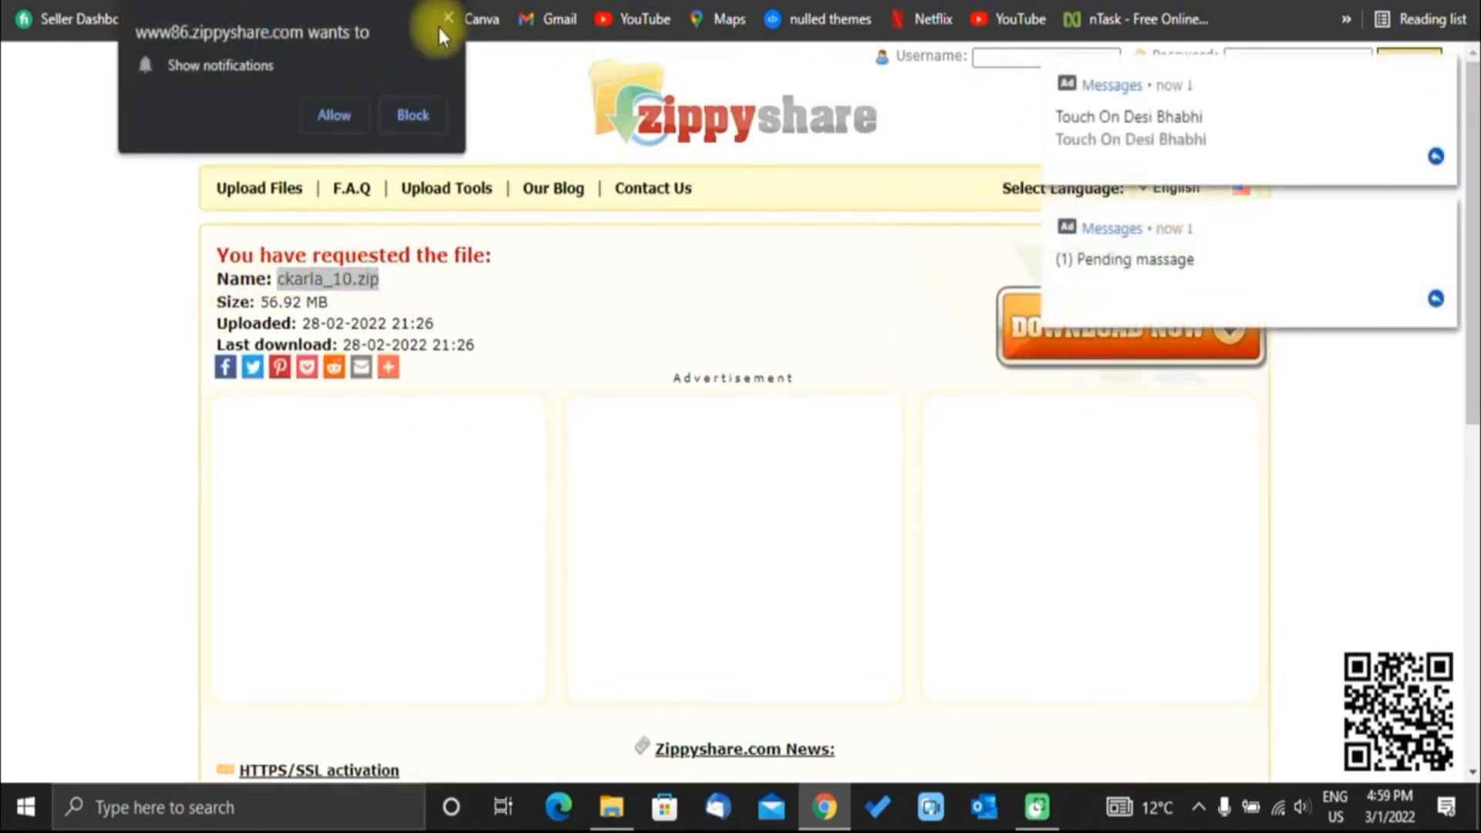
pyautogui.click(447, 17)
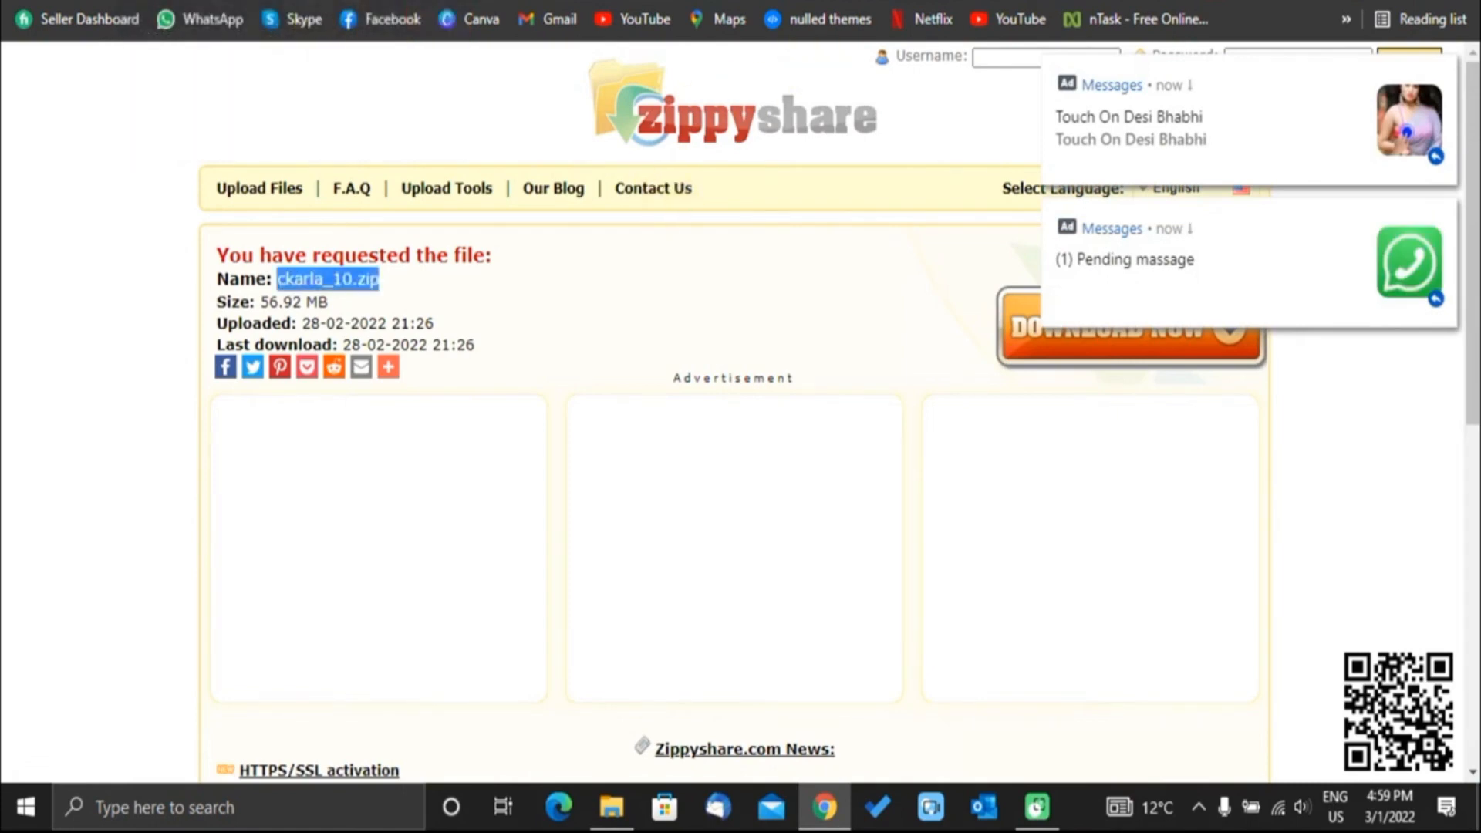
# Return to the Ckarla post on Get Into Pocket and review its features list and description.
pyautogui.hotkey('ctrl', 'shift', 'Tab')
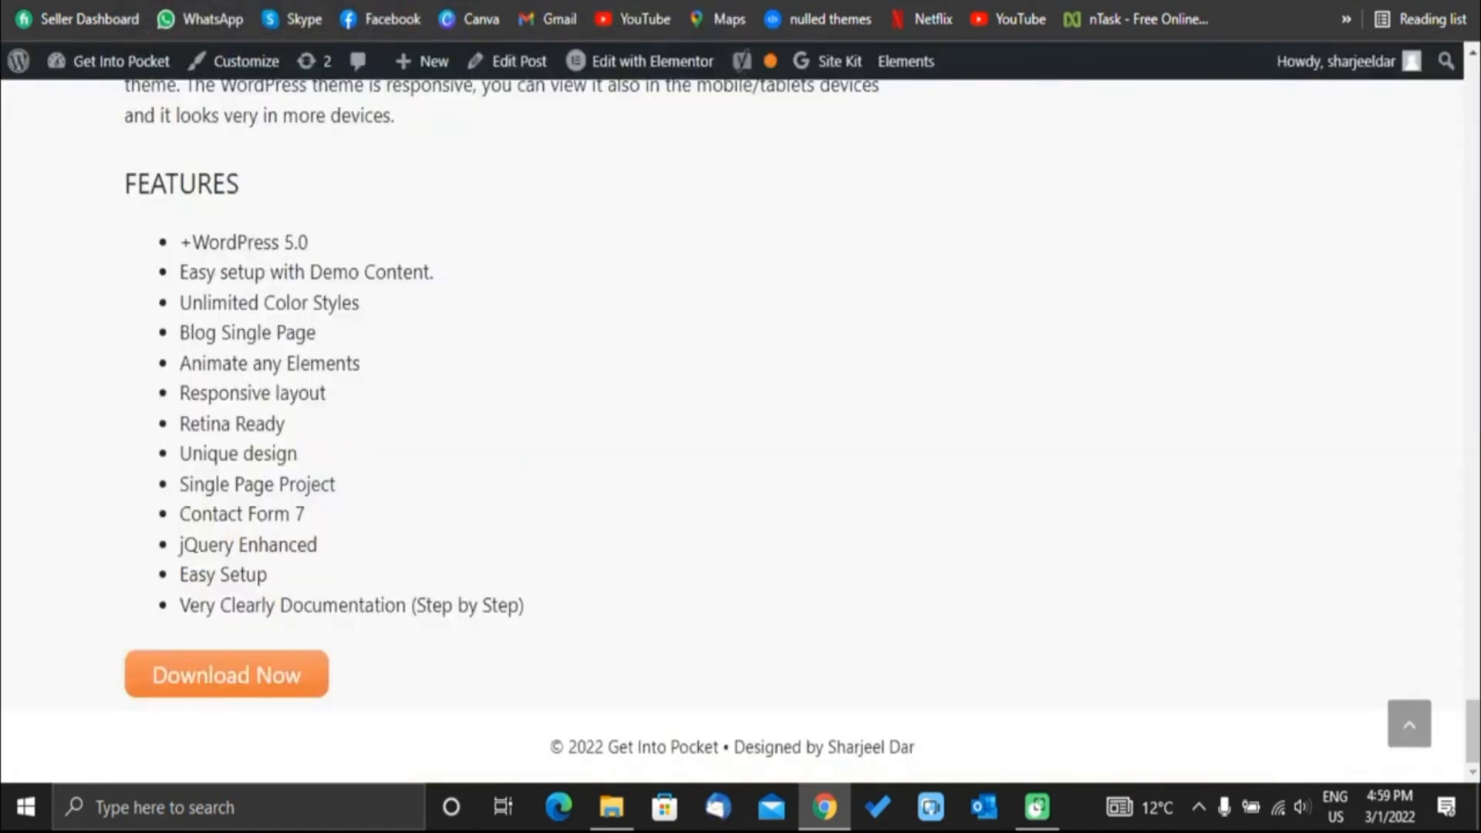
pyautogui.scroll(3, 529, 146)
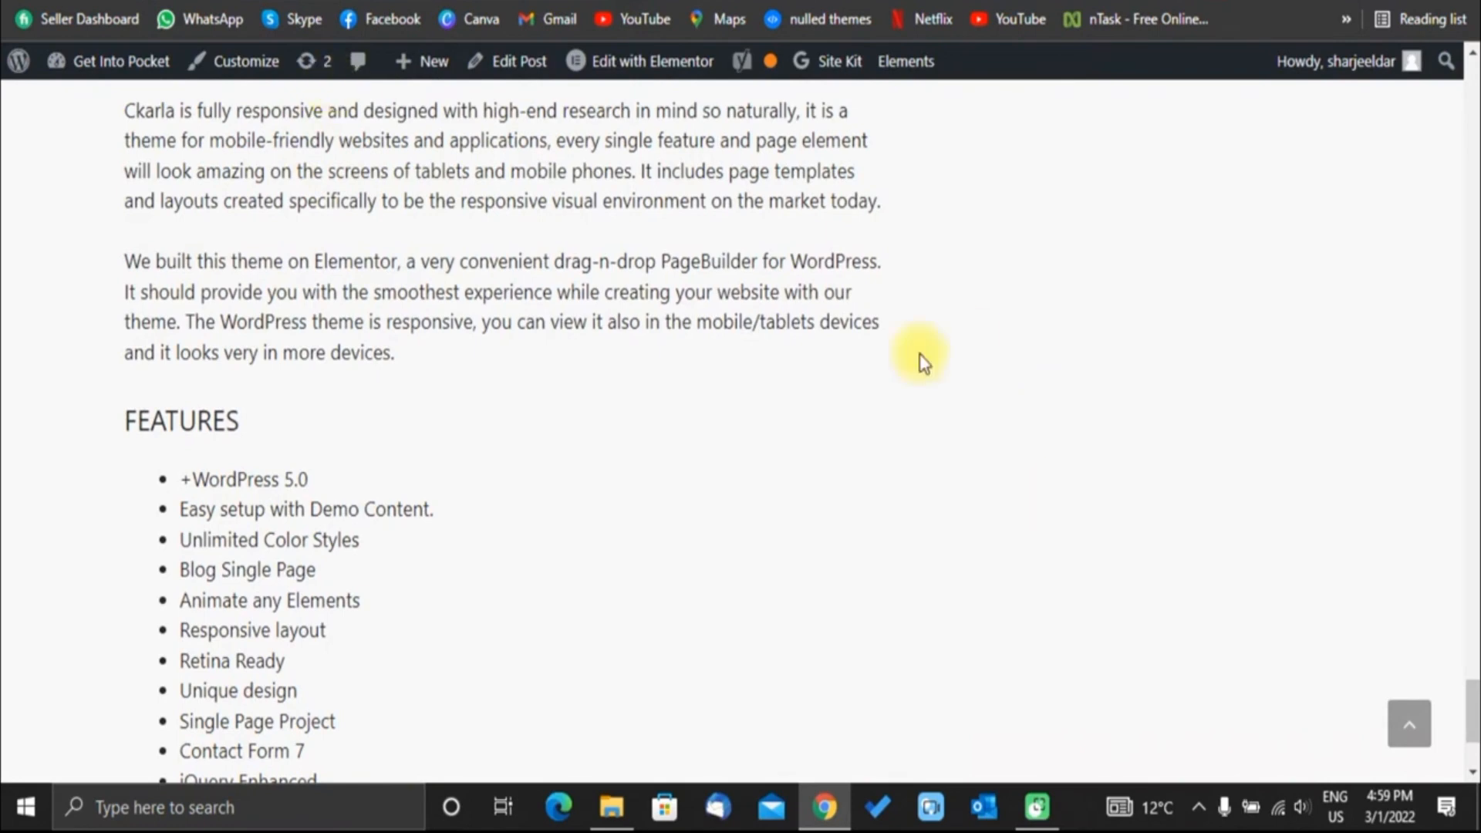
pyautogui.scroll(3, 565, 265)
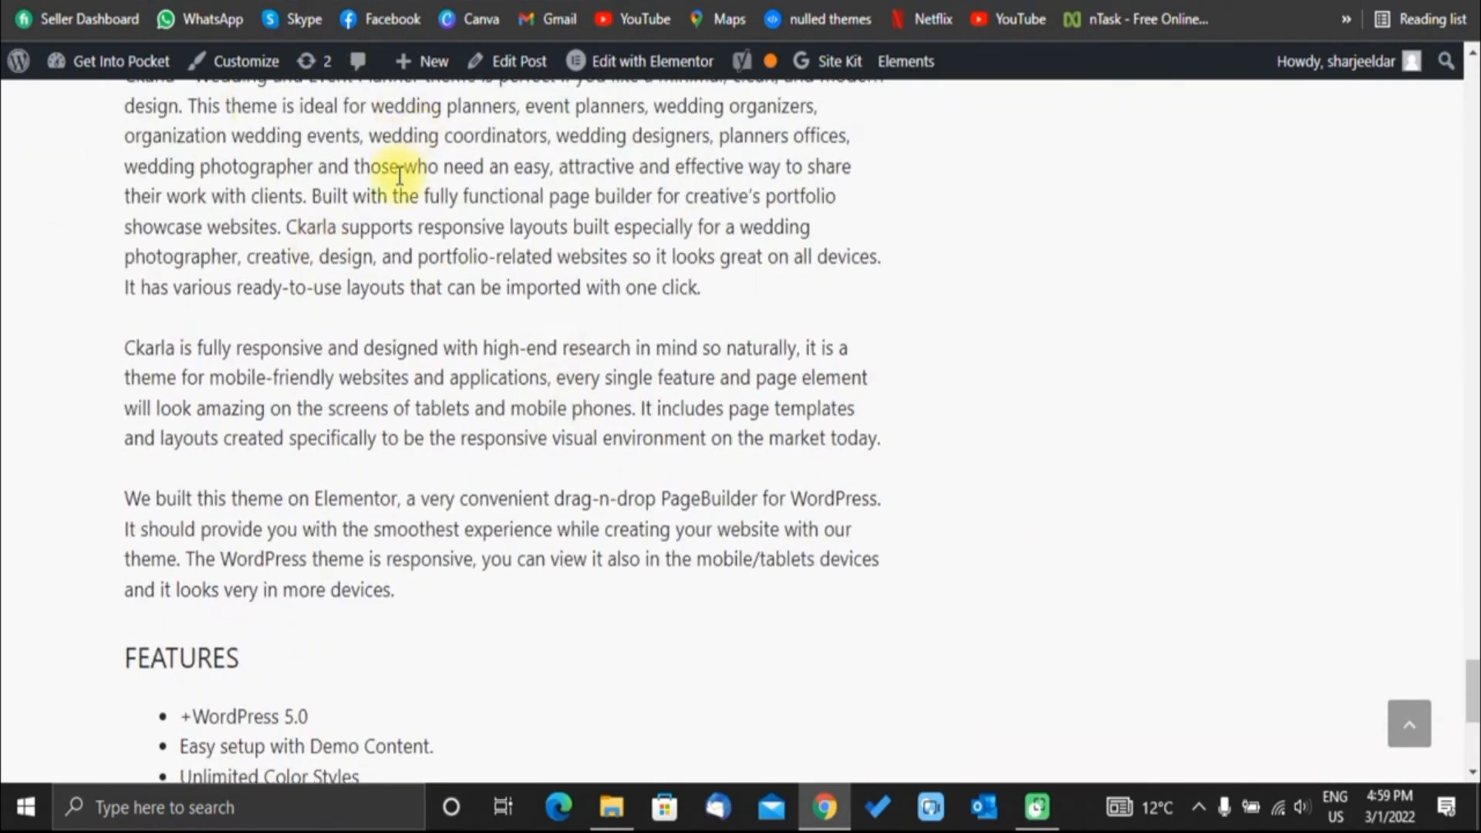
pyautogui.scroll(3, 399, 176)
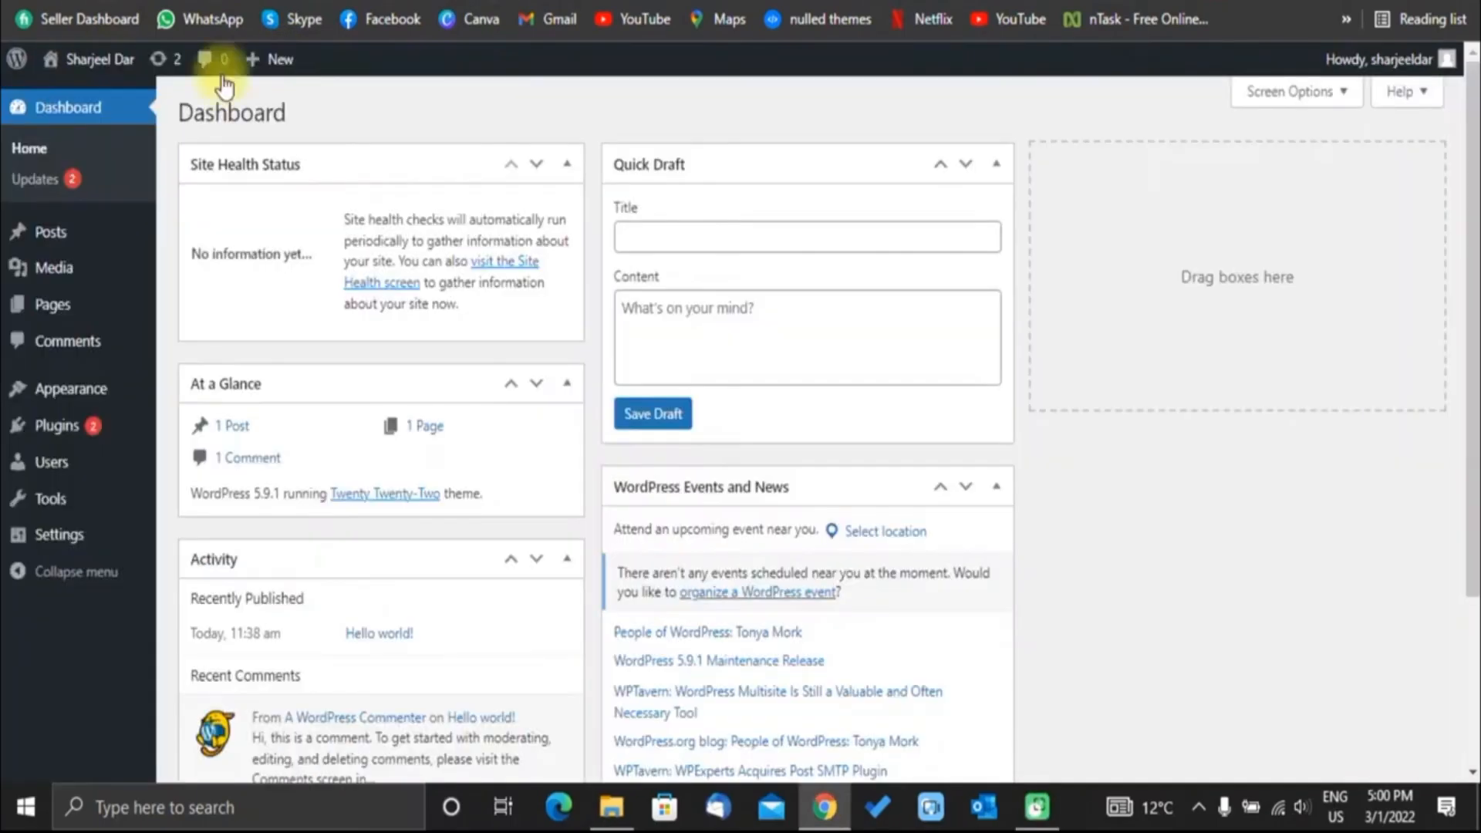
# Open the theme upload form for adding a new theme in the demo site's WordPress dashboard.
pyautogui.moveTo(44, 371)
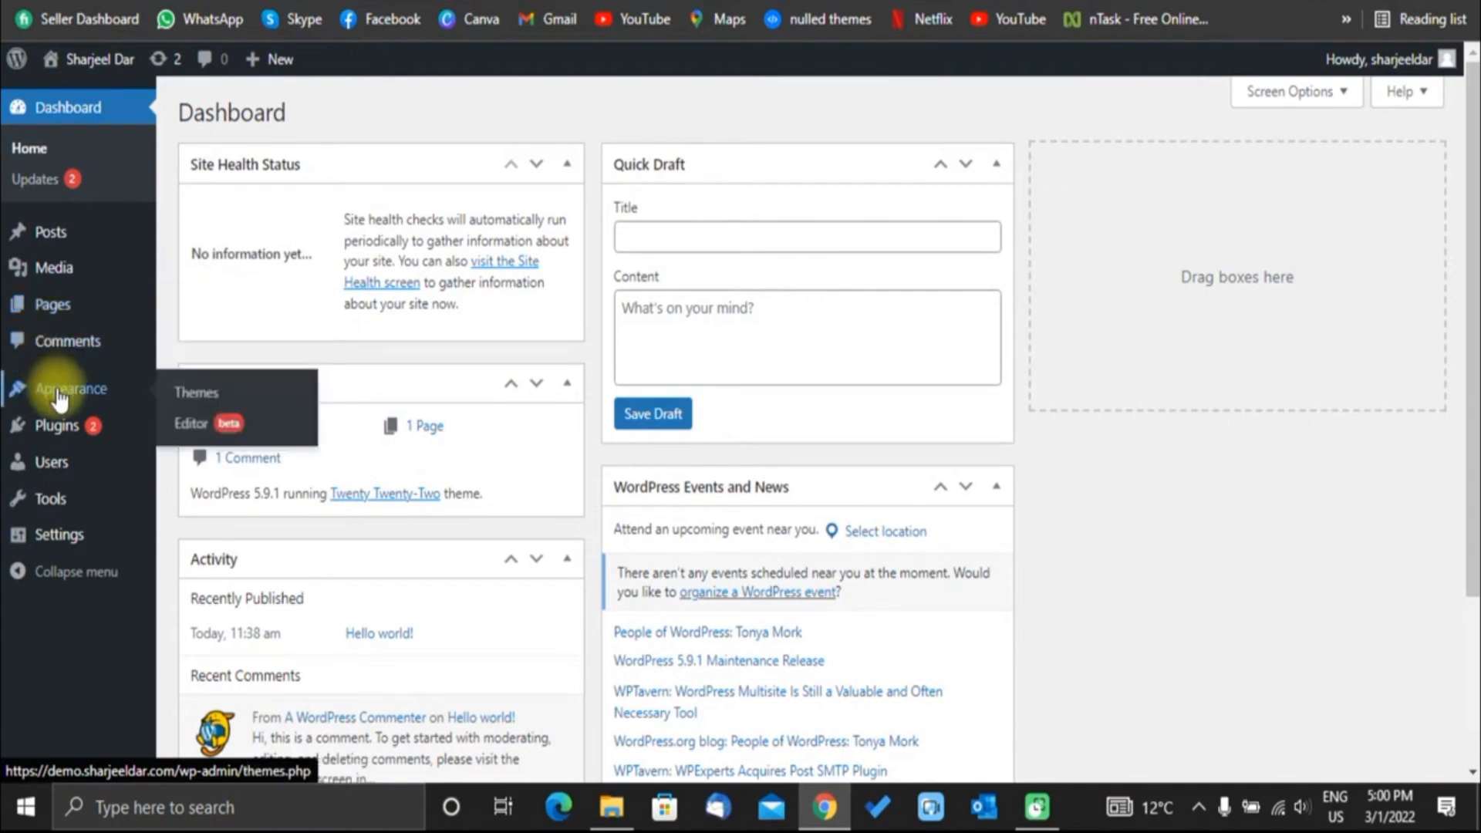
pyautogui.click(220, 394)
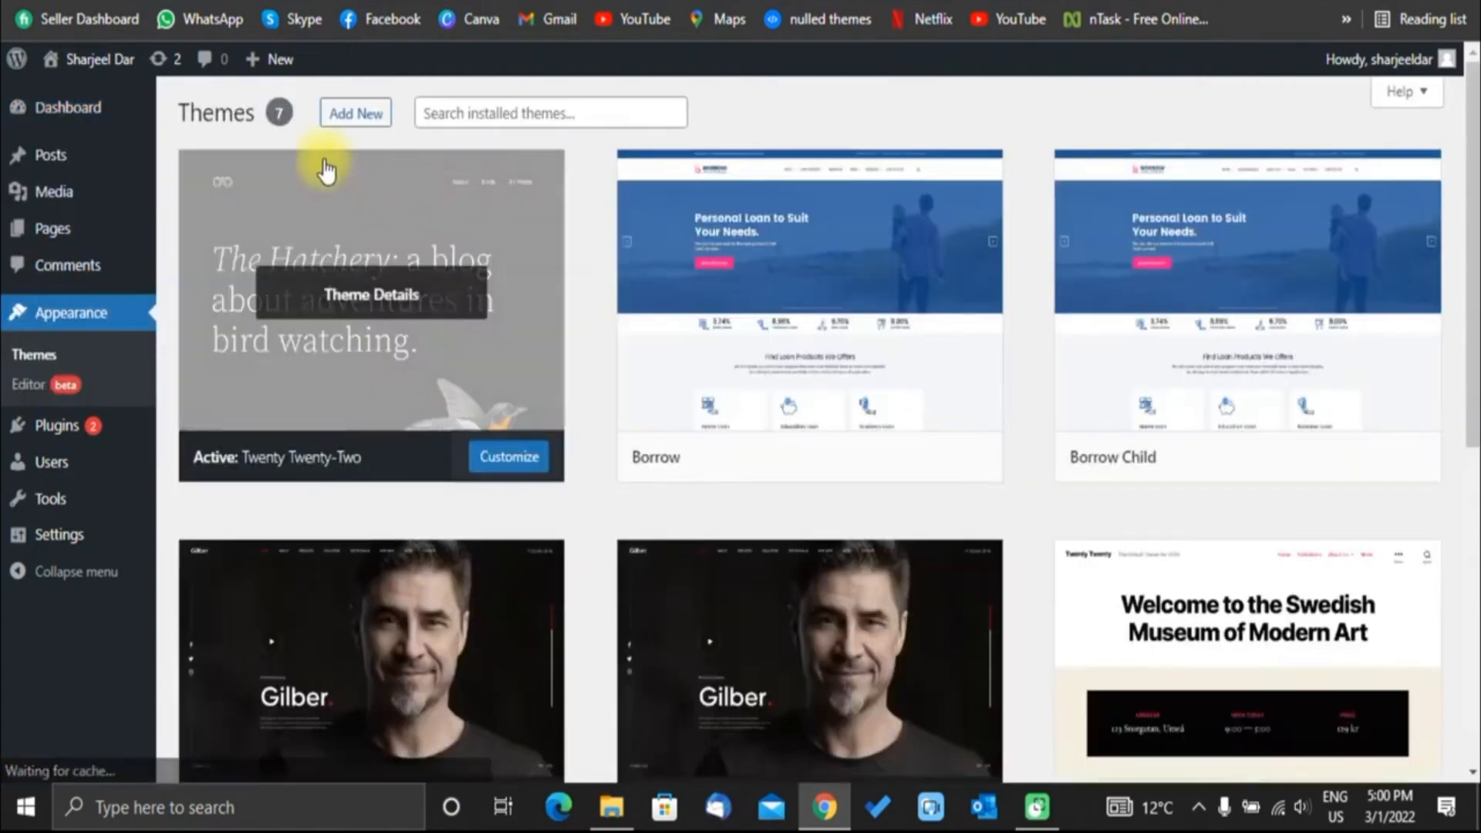
pyautogui.click(343, 113)
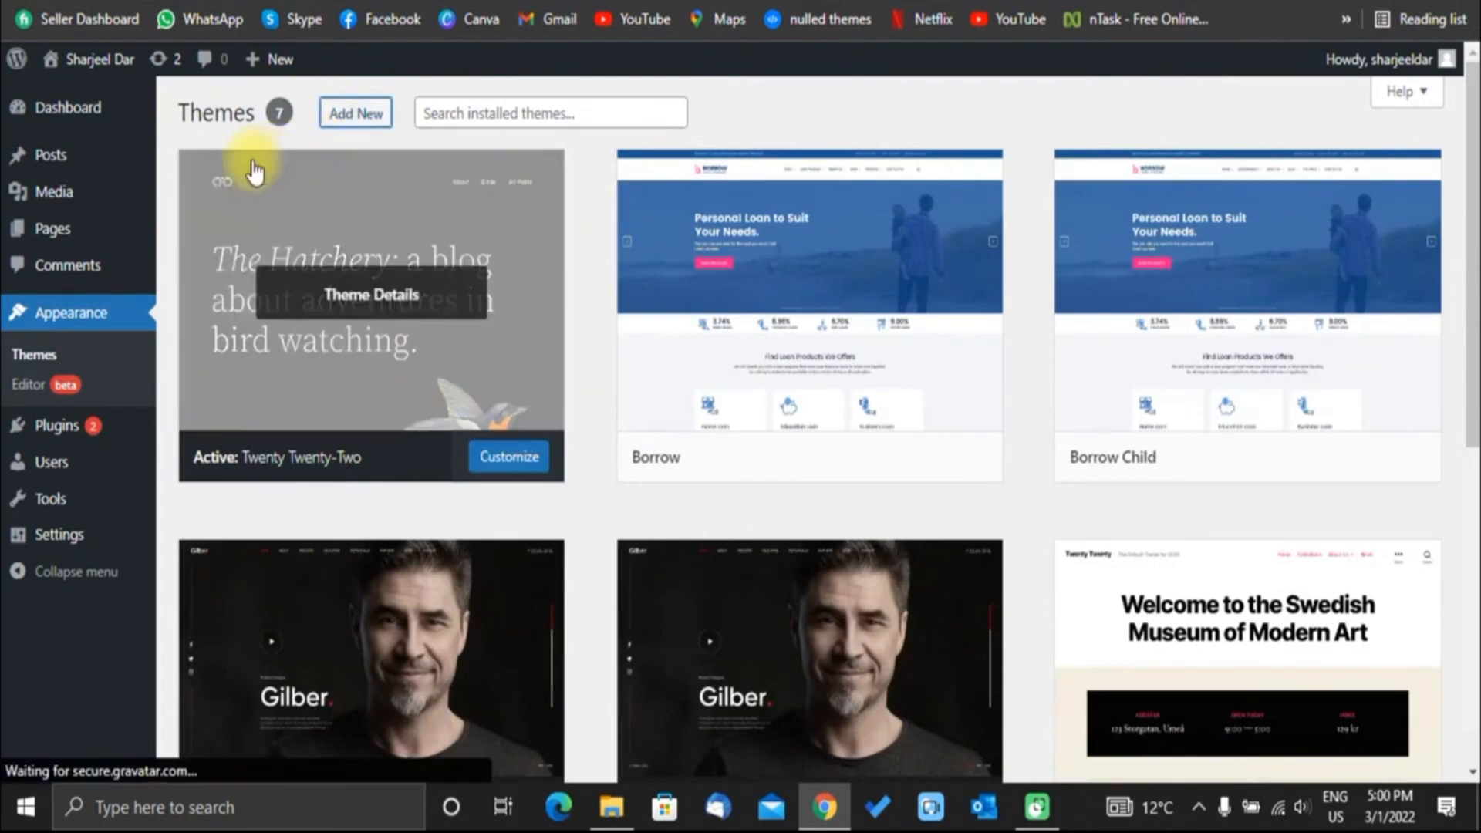
pyautogui.click(373, 116)
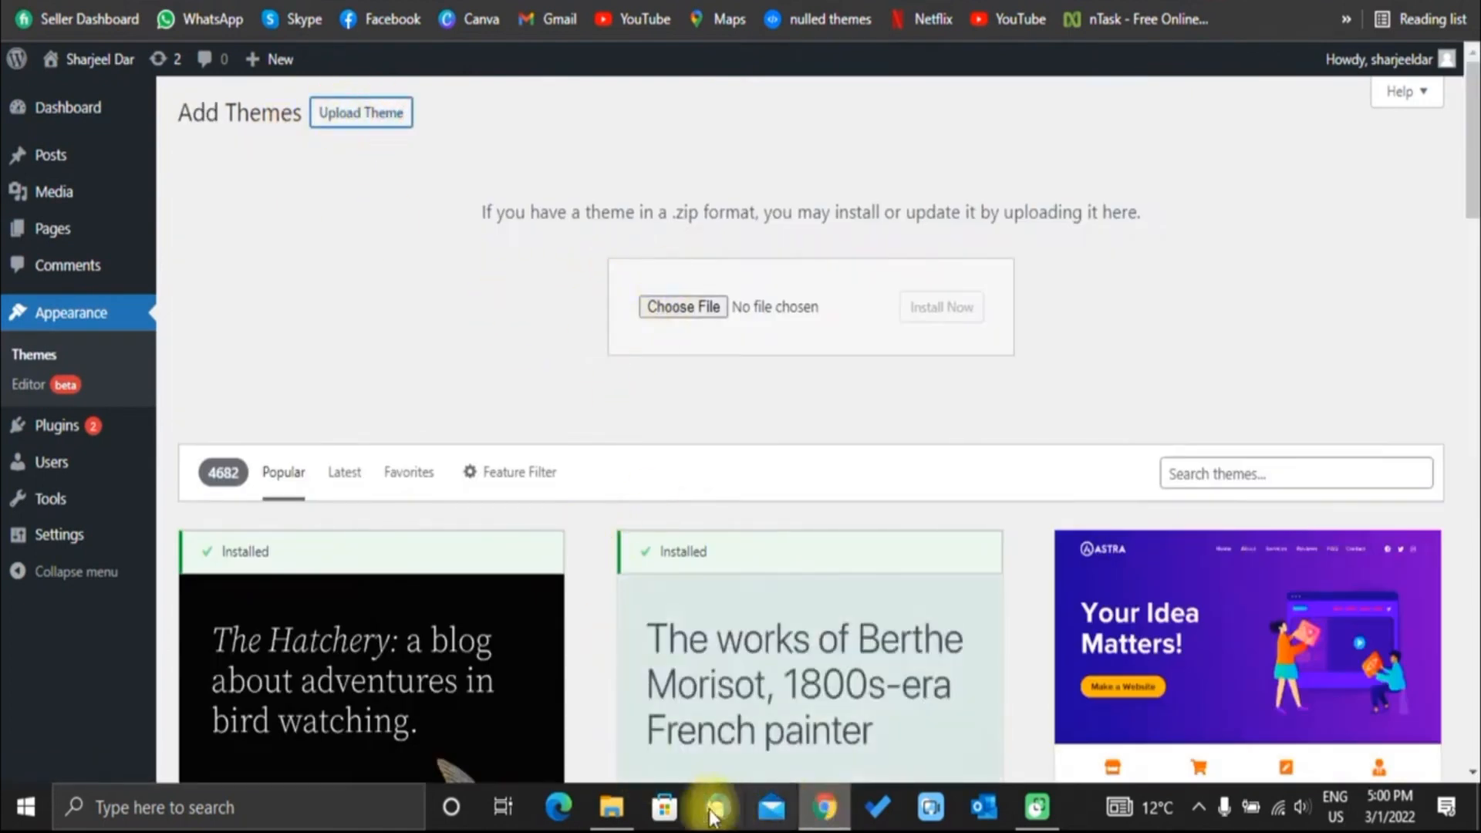
# Switch to File Explorer and examine the ckarla and ckarla-child zip archives in the ckarla_package folder.
pyautogui.click(609, 806)
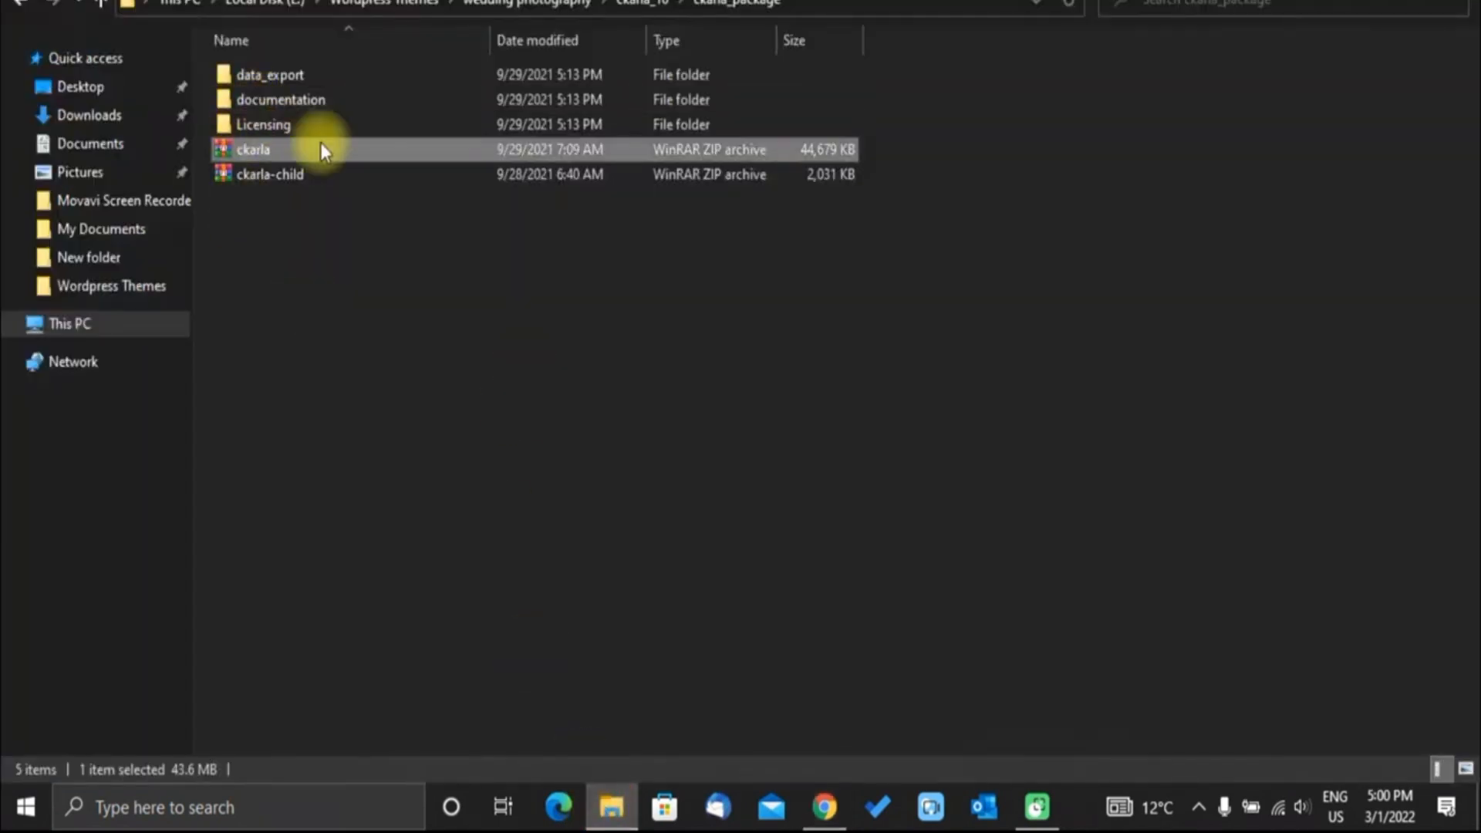
pyautogui.moveTo(879, 147); pyautogui.dragTo(304, 164)
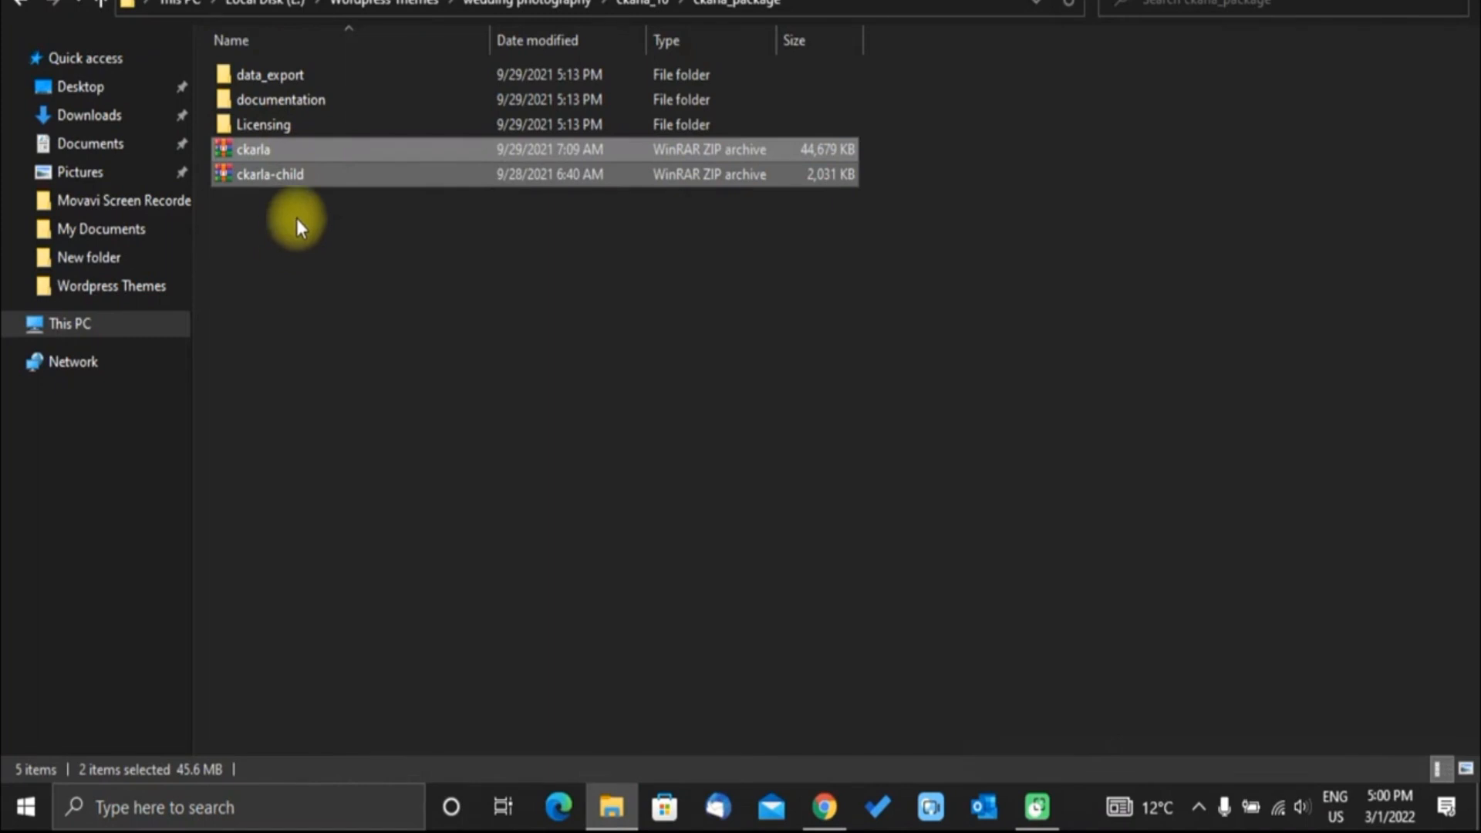
pyautogui.click(321, 239)
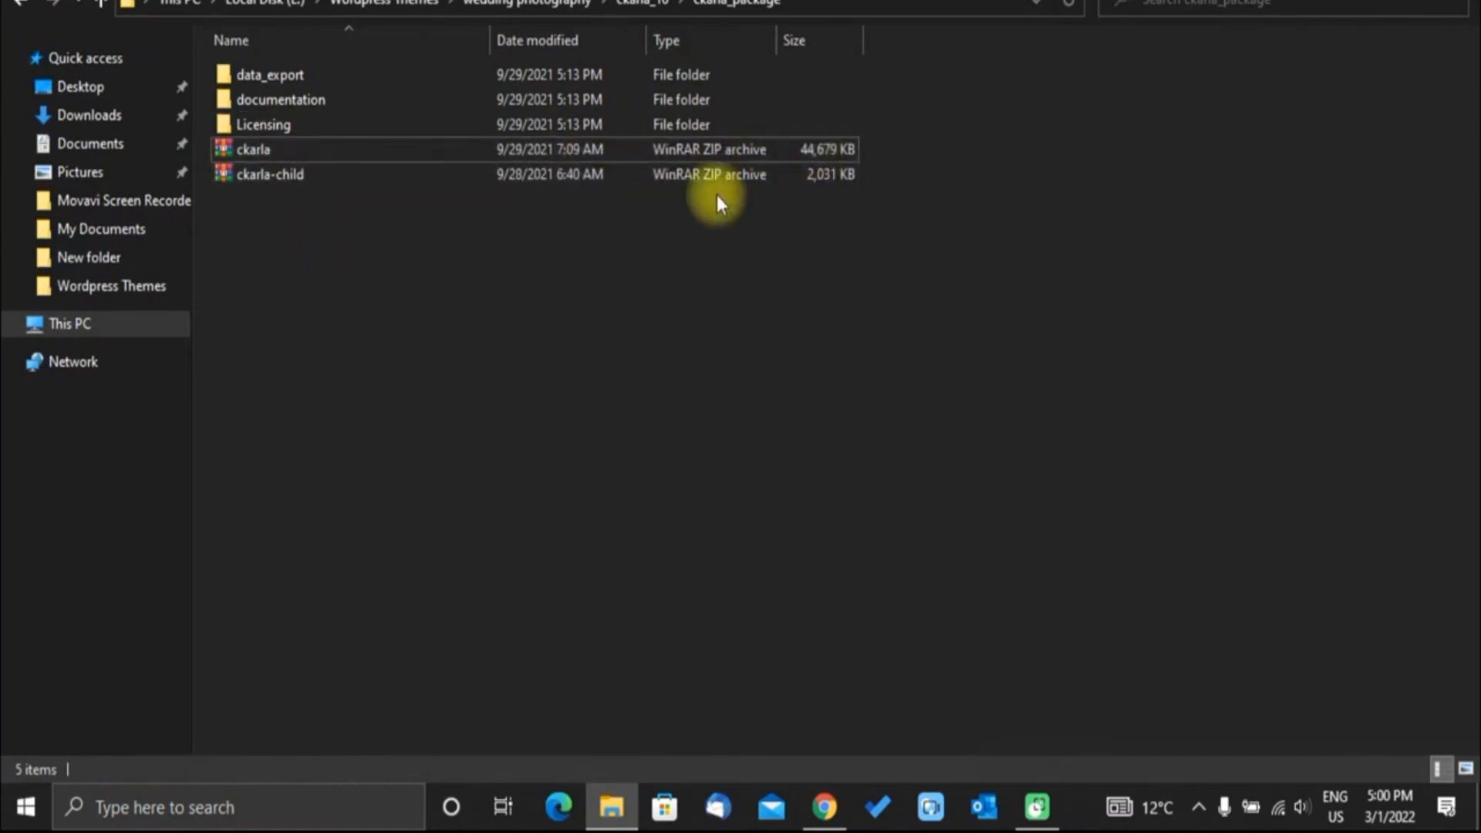
# Switch to the cPanel File Manager in the browser and open the demo site's wp-content/themes folder.
pyautogui.hotkey('alt', 'Tab')
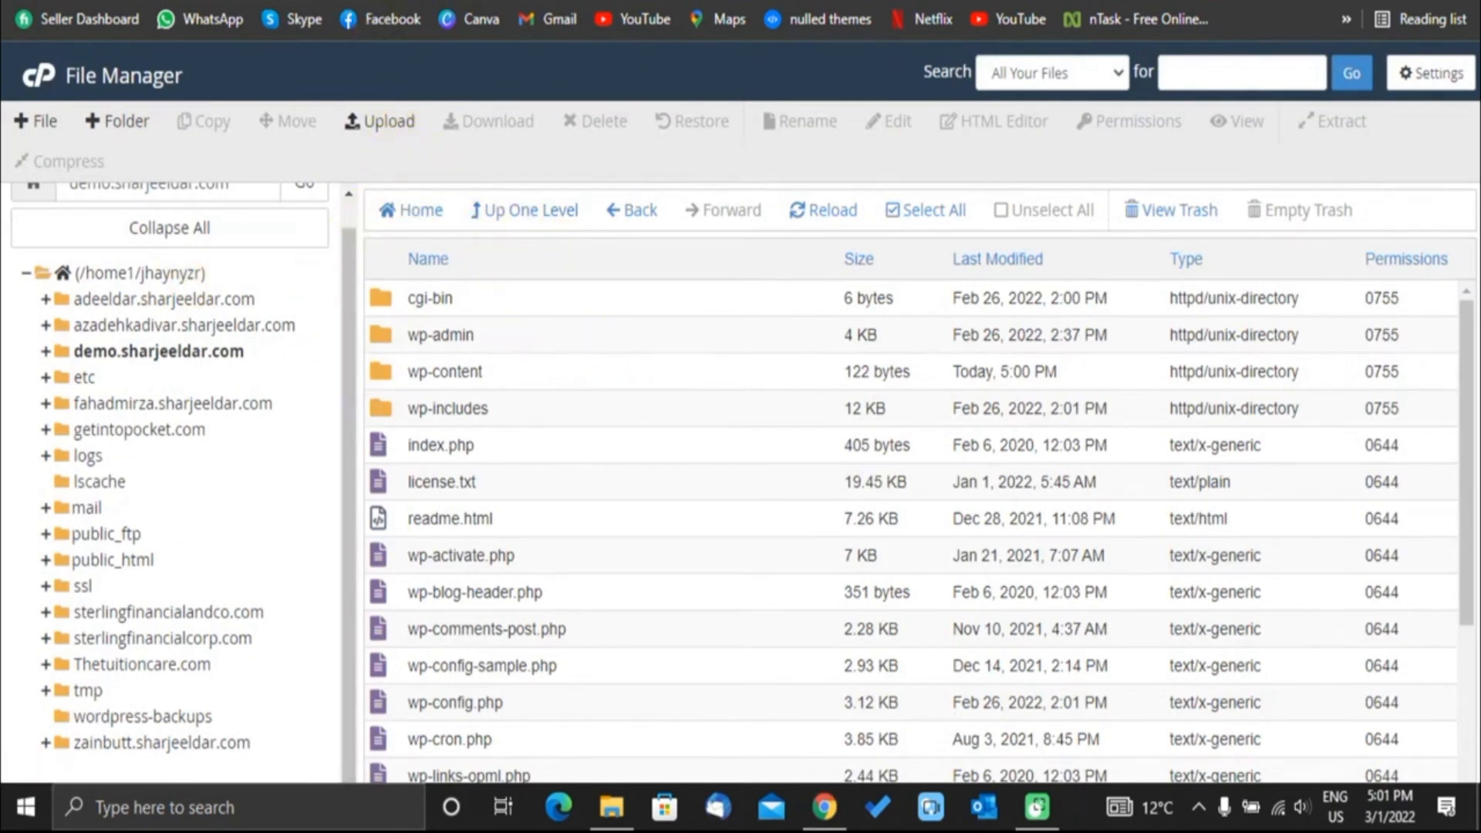
pyautogui.doubleClick(506, 368)
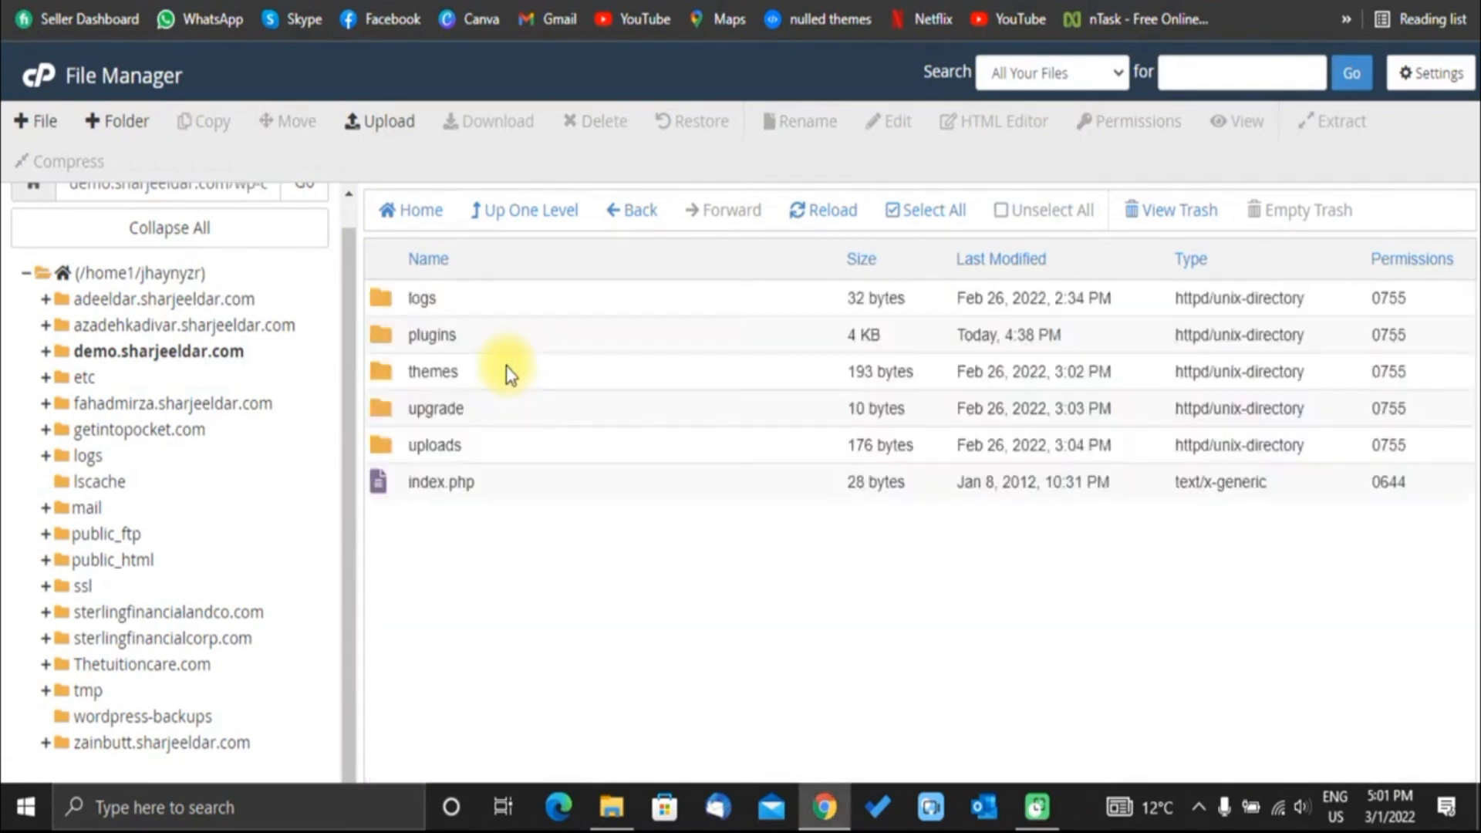
pyautogui.doubleClick(486, 379)
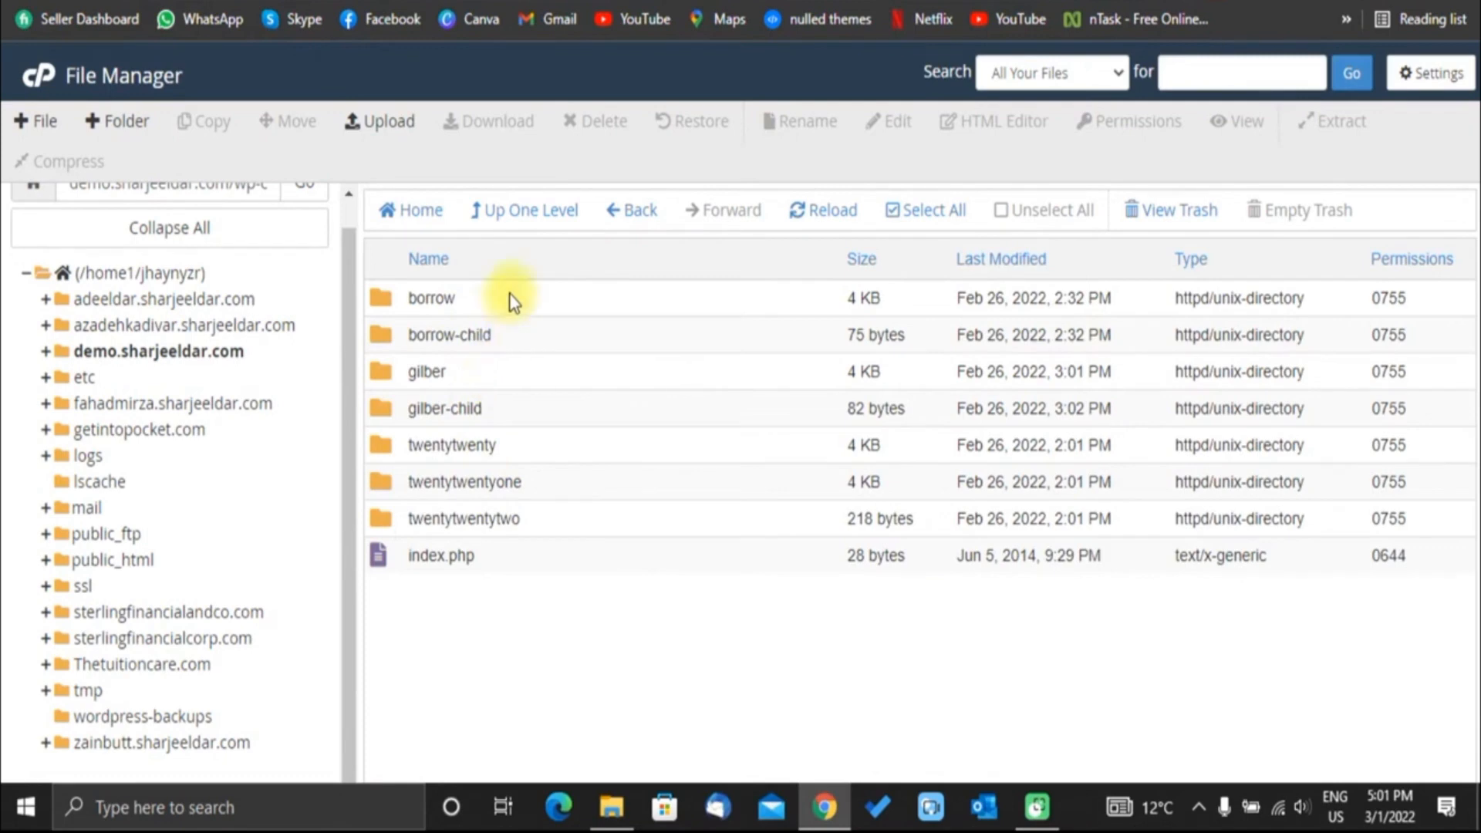
# Bring the ckarla zip archive from the ckarla_package folder in File Explorer into the browser window showing the themes folder.
pyautogui.click(611, 807)
pyautogui.click(302, 156)
pyautogui.moveTo(302, 155); pyautogui.dragTo(706, 479)
pyautogui.click(502, 376)
pyautogui.moveTo(289, 145); pyautogui.dragTo(567, 254)
pyautogui.click(264, 239)
pyautogui.moveTo(230, 147); pyautogui.dragTo(694, 645)
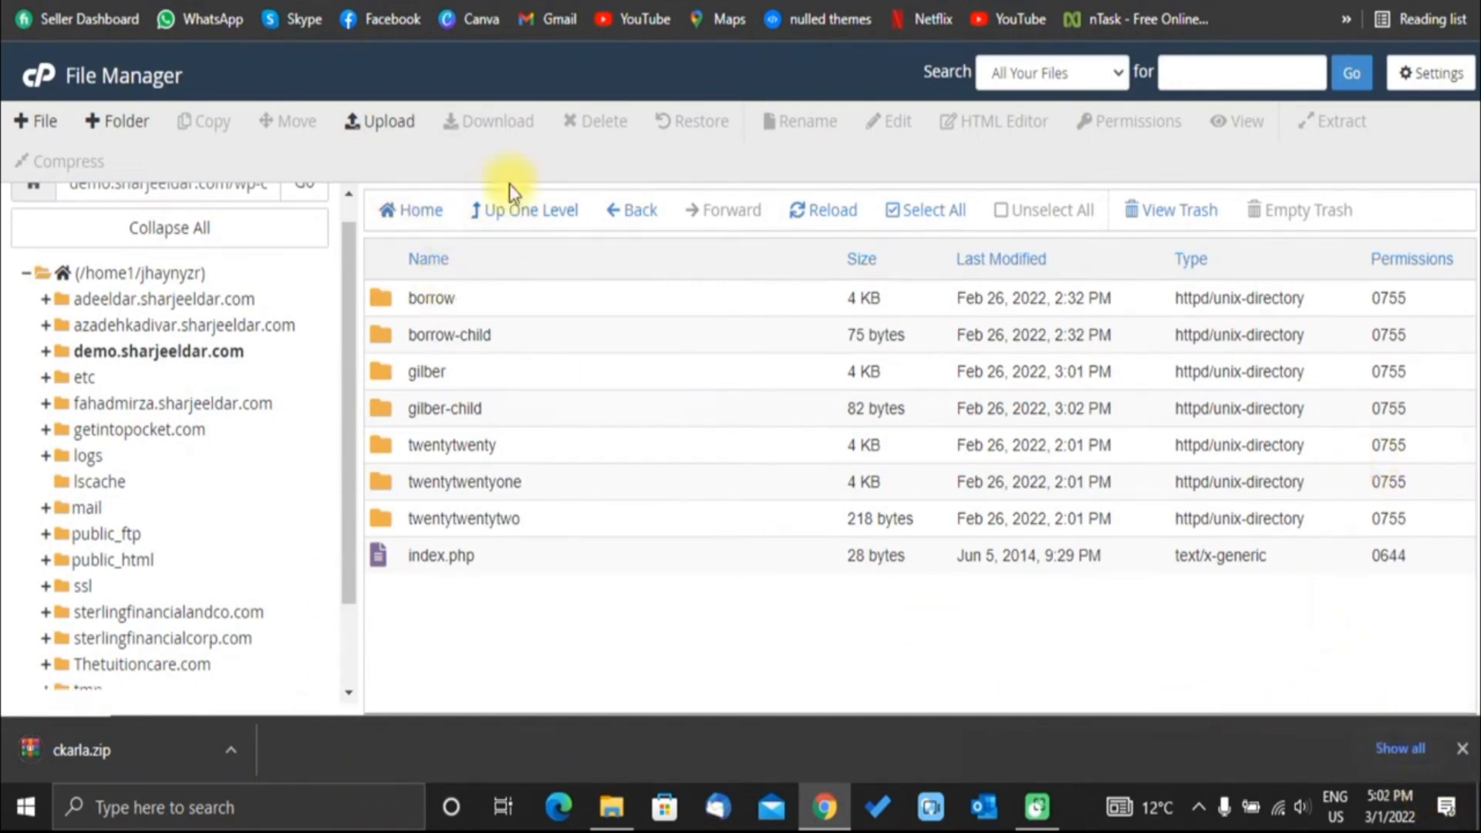
# Upload ckarla.zip to the demo site's wp-content/themes folder and dismiss the browser's downloads list.
pyautogui.click(381, 122)
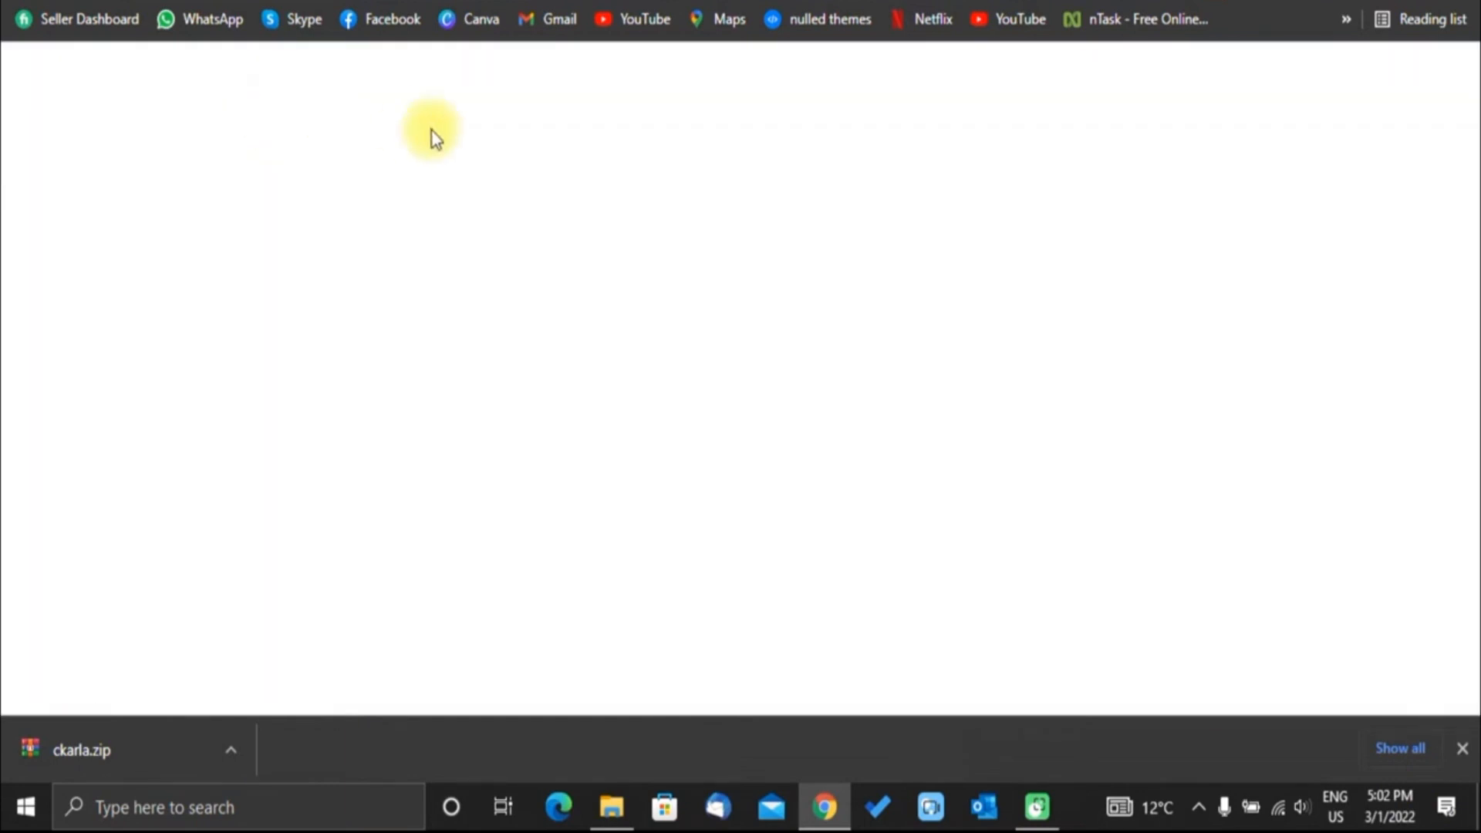
pyautogui.moveTo(232, 743); pyautogui.dragTo(728, 459)
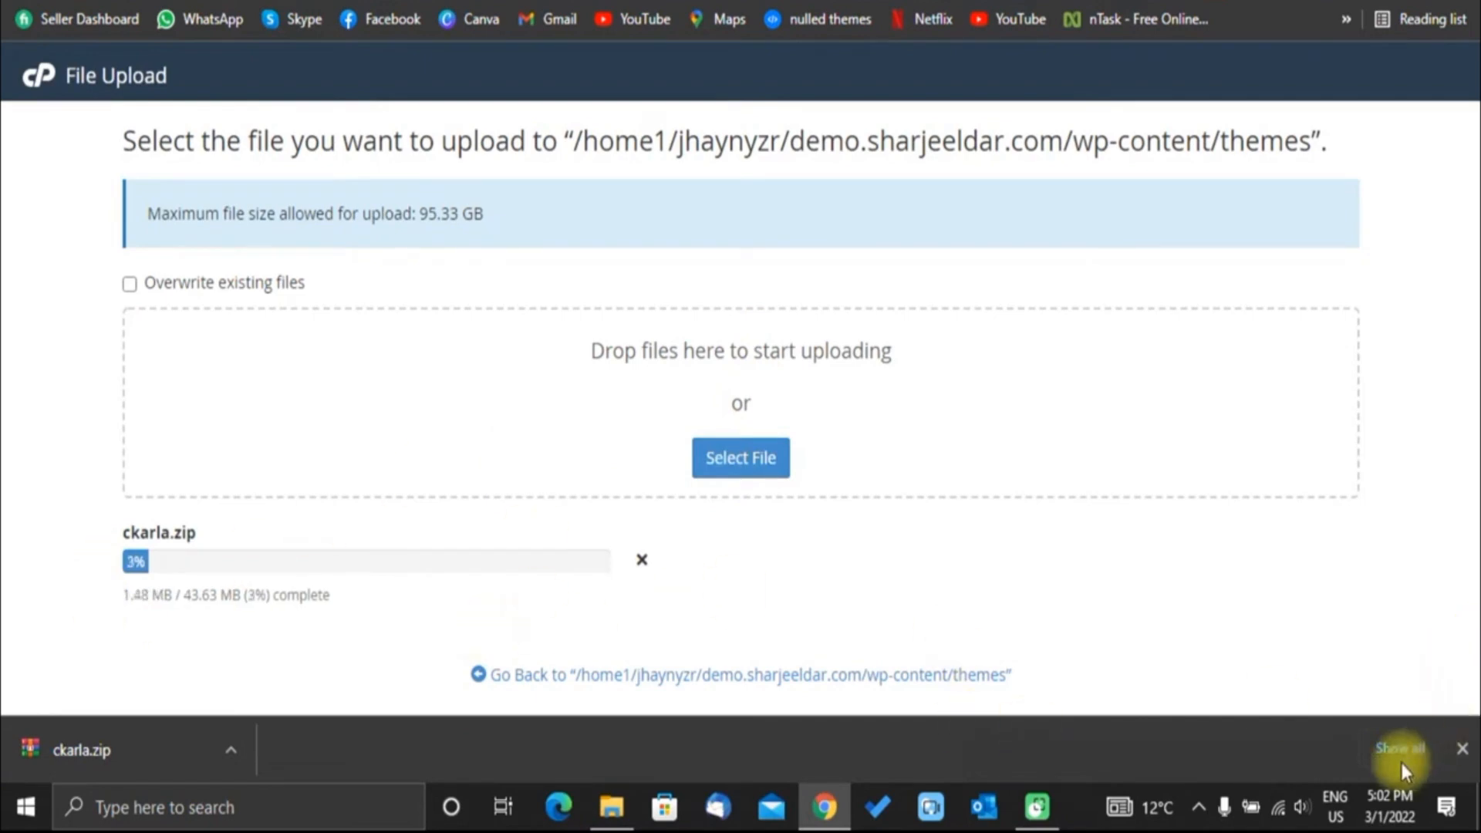
pyautogui.click(1450, 4)
pyautogui.click(1297, 146)
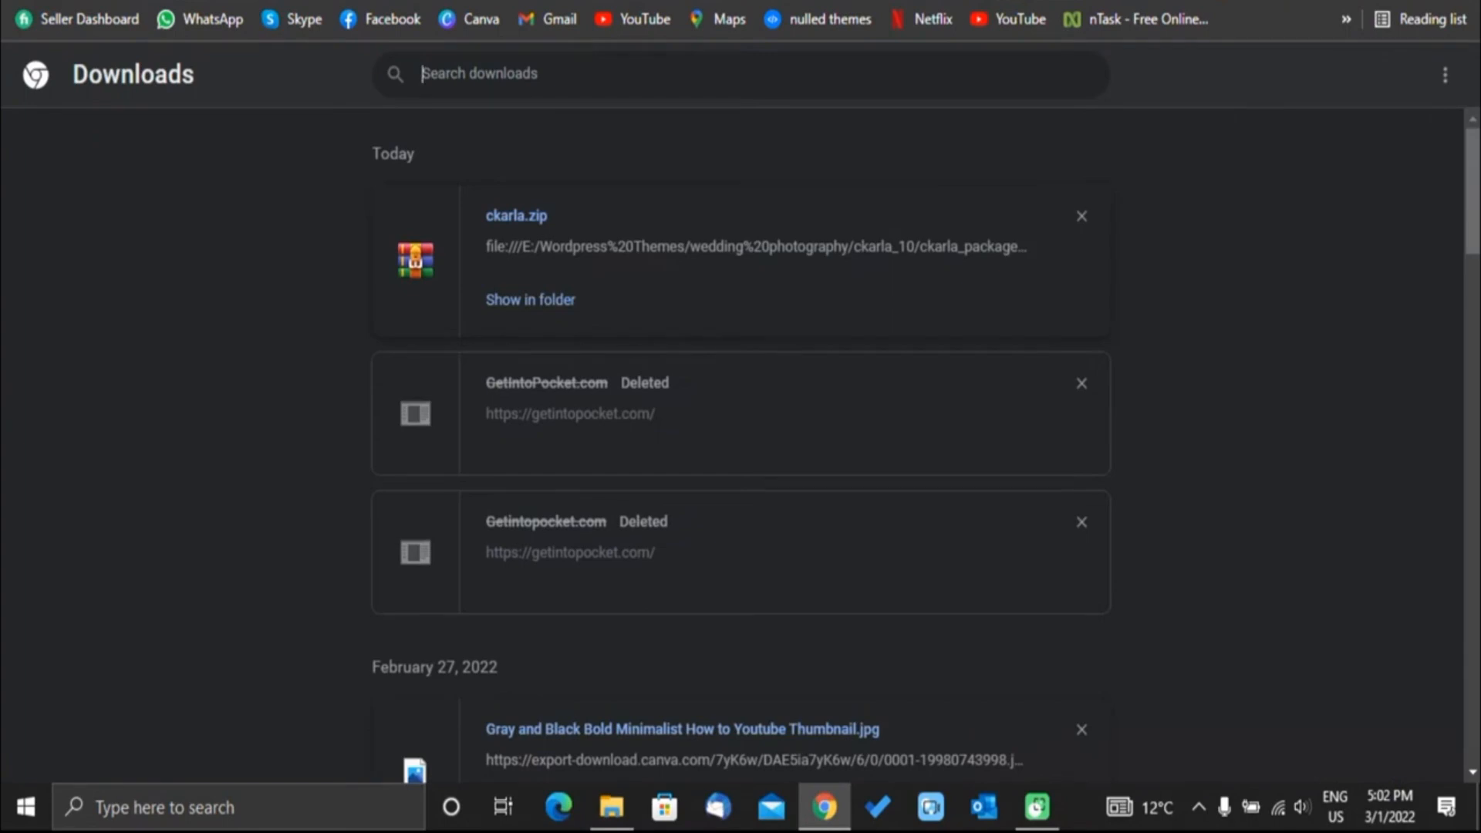
pyautogui.hotkey('ctrl', 'w')
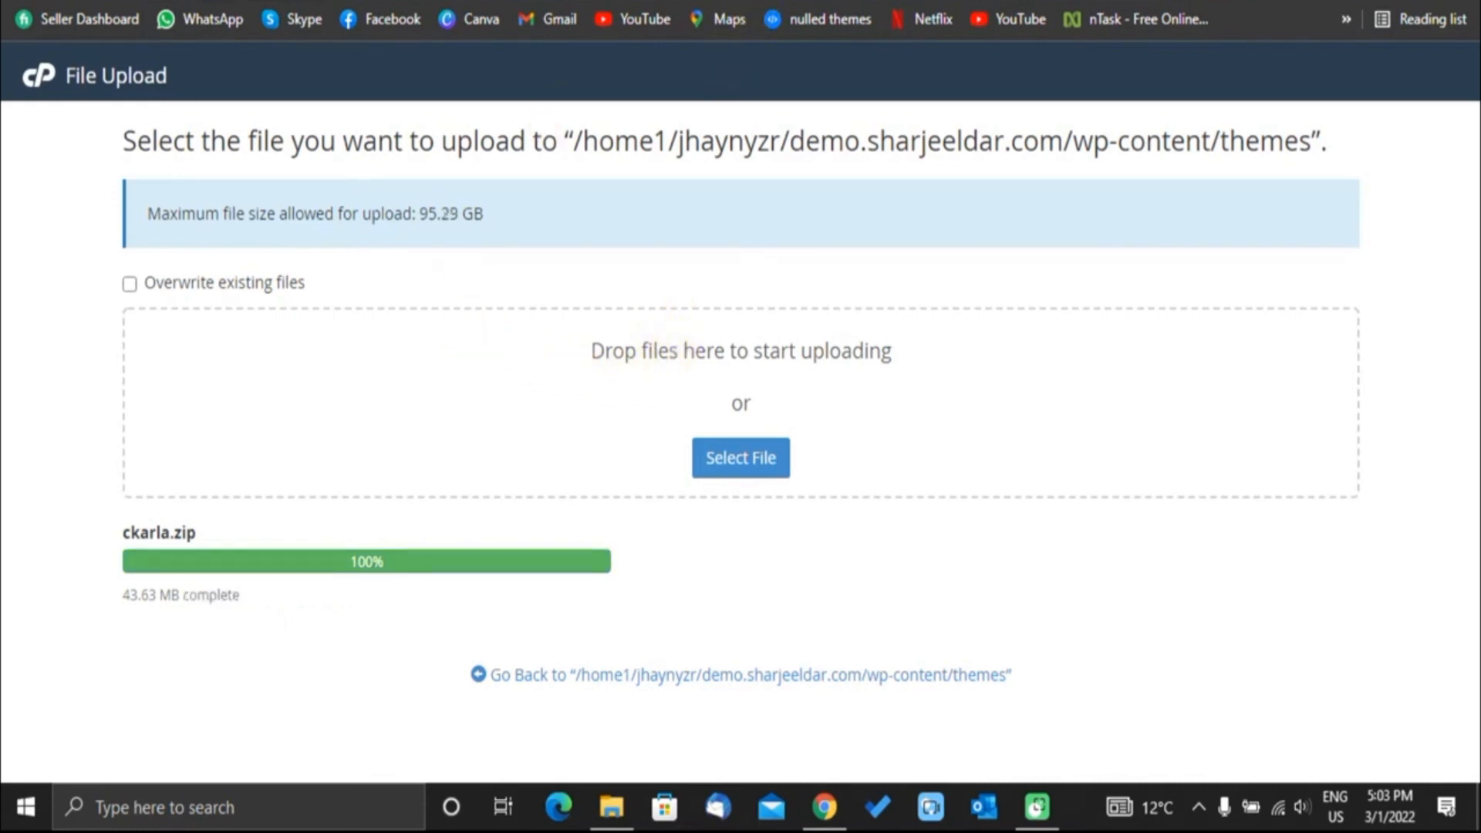
# Return to the File Manager, refresh it and reopen the demo site's wp-content/themes folder.
pyautogui.hotkey('ctrl', 'shift', 'Tab')
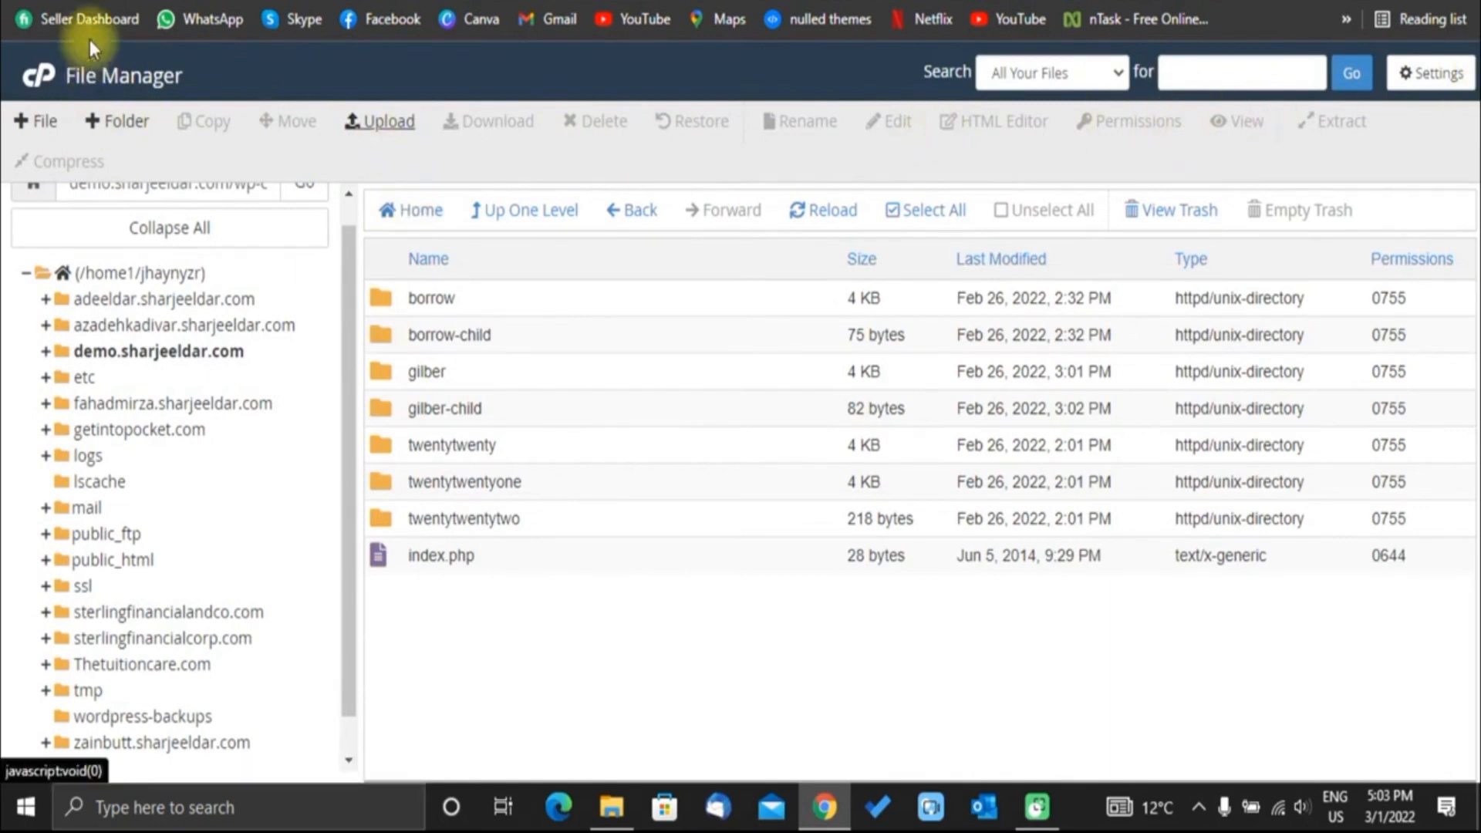
pyautogui.click(333, 124)
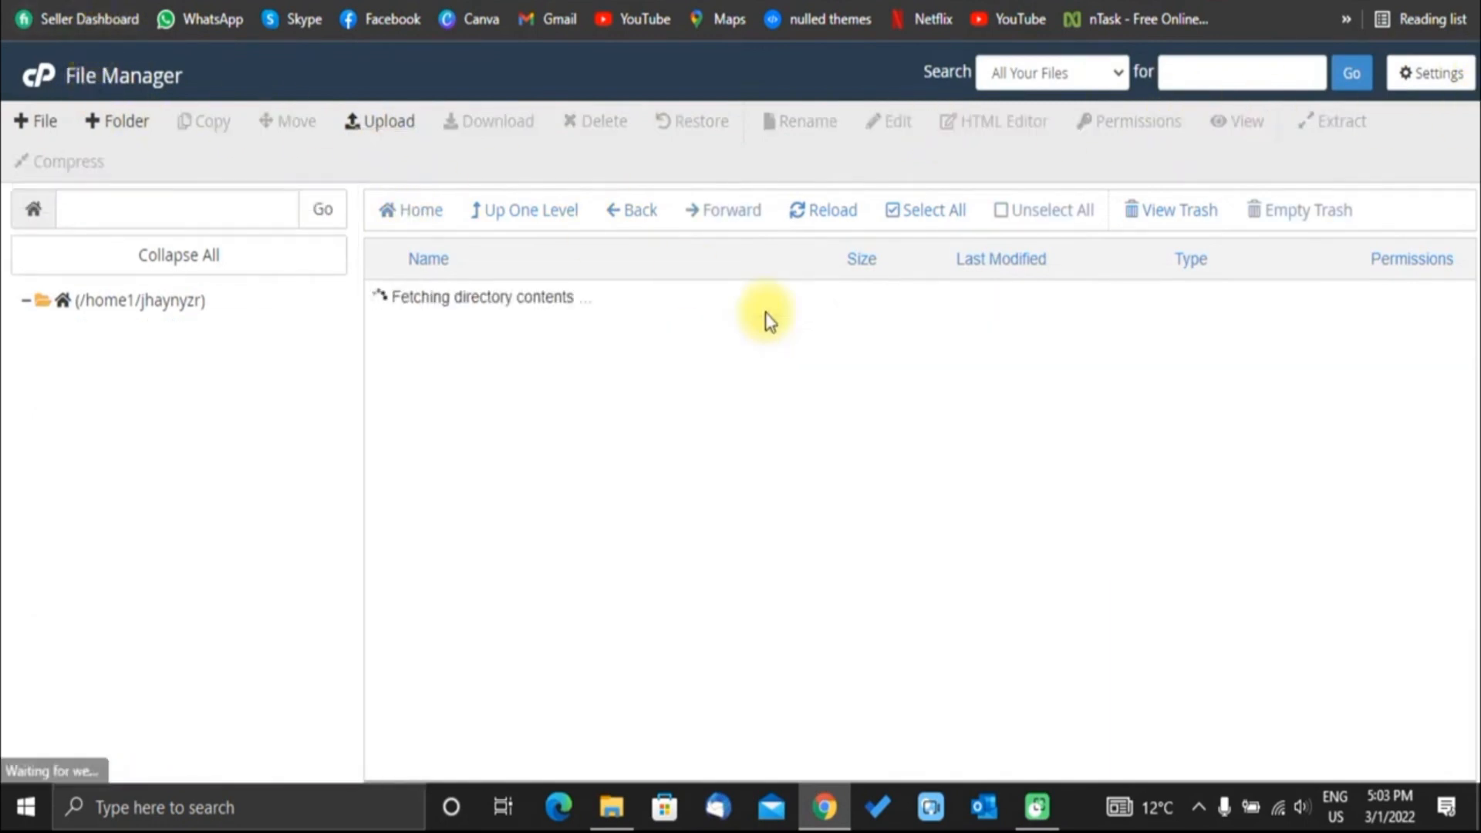
pyautogui.doubleClick(582, 372)
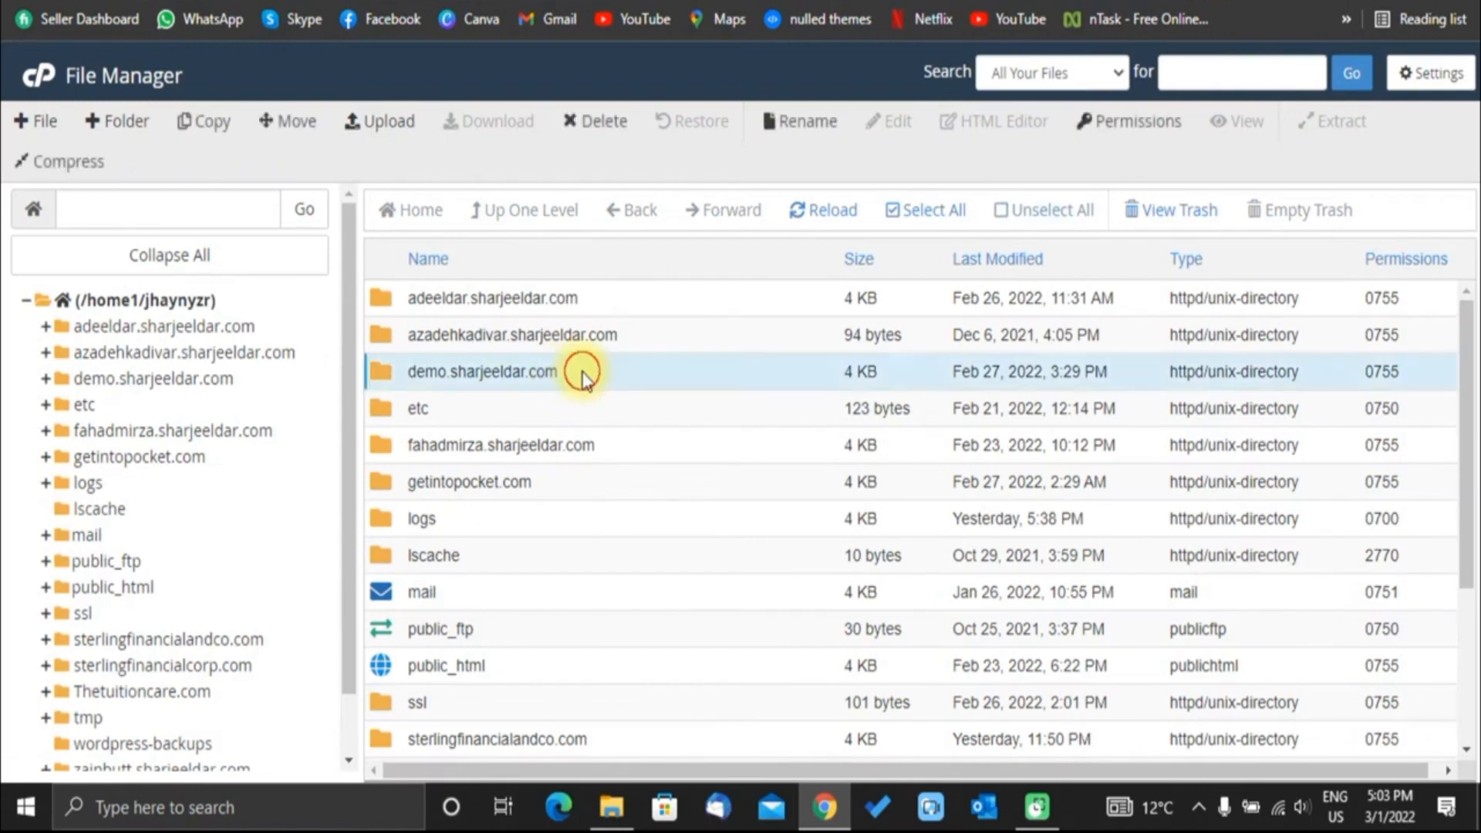
pyautogui.doubleClick(573, 374)
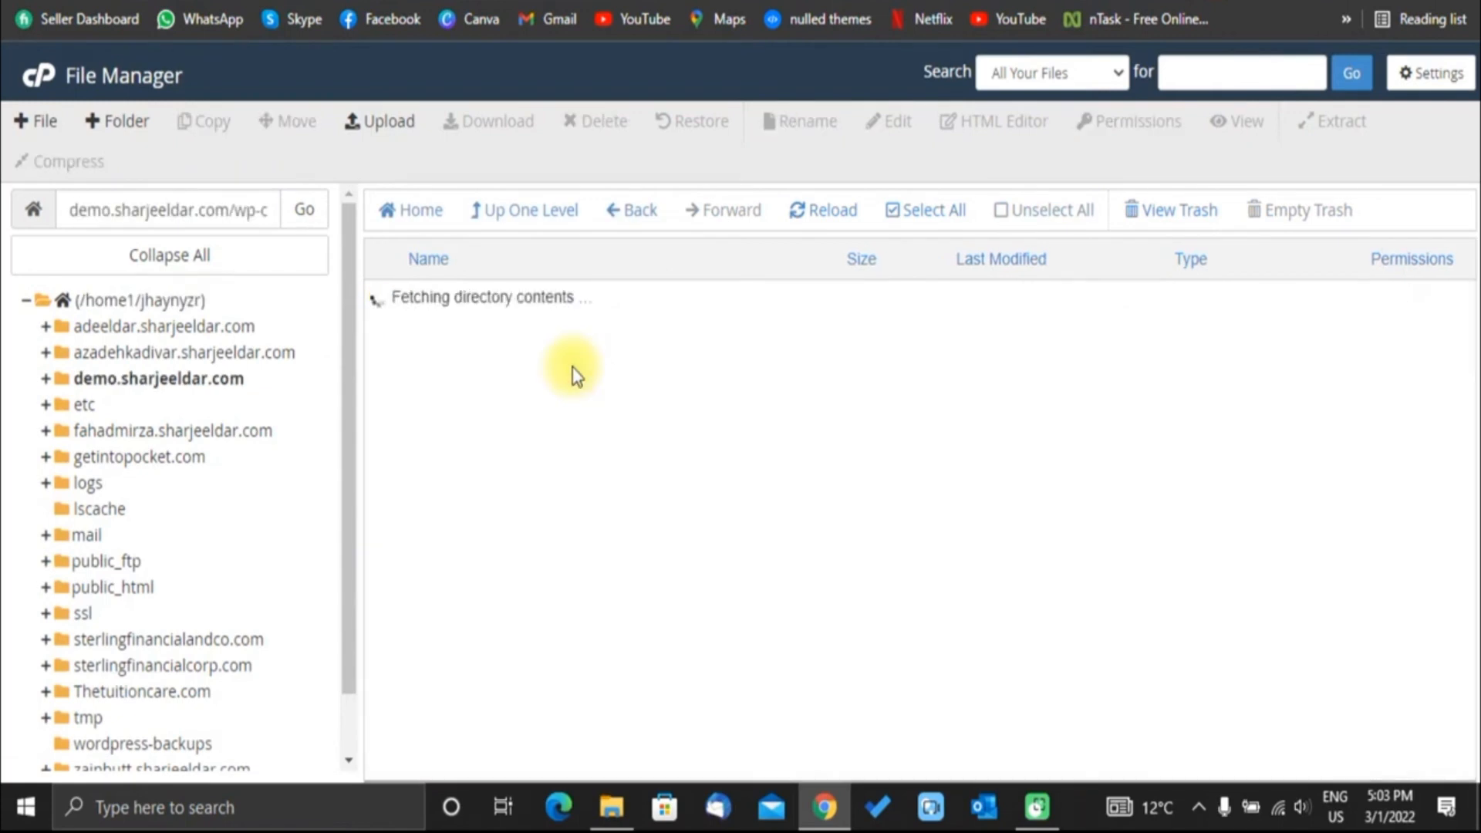
pyautogui.doubleClick(506, 368)
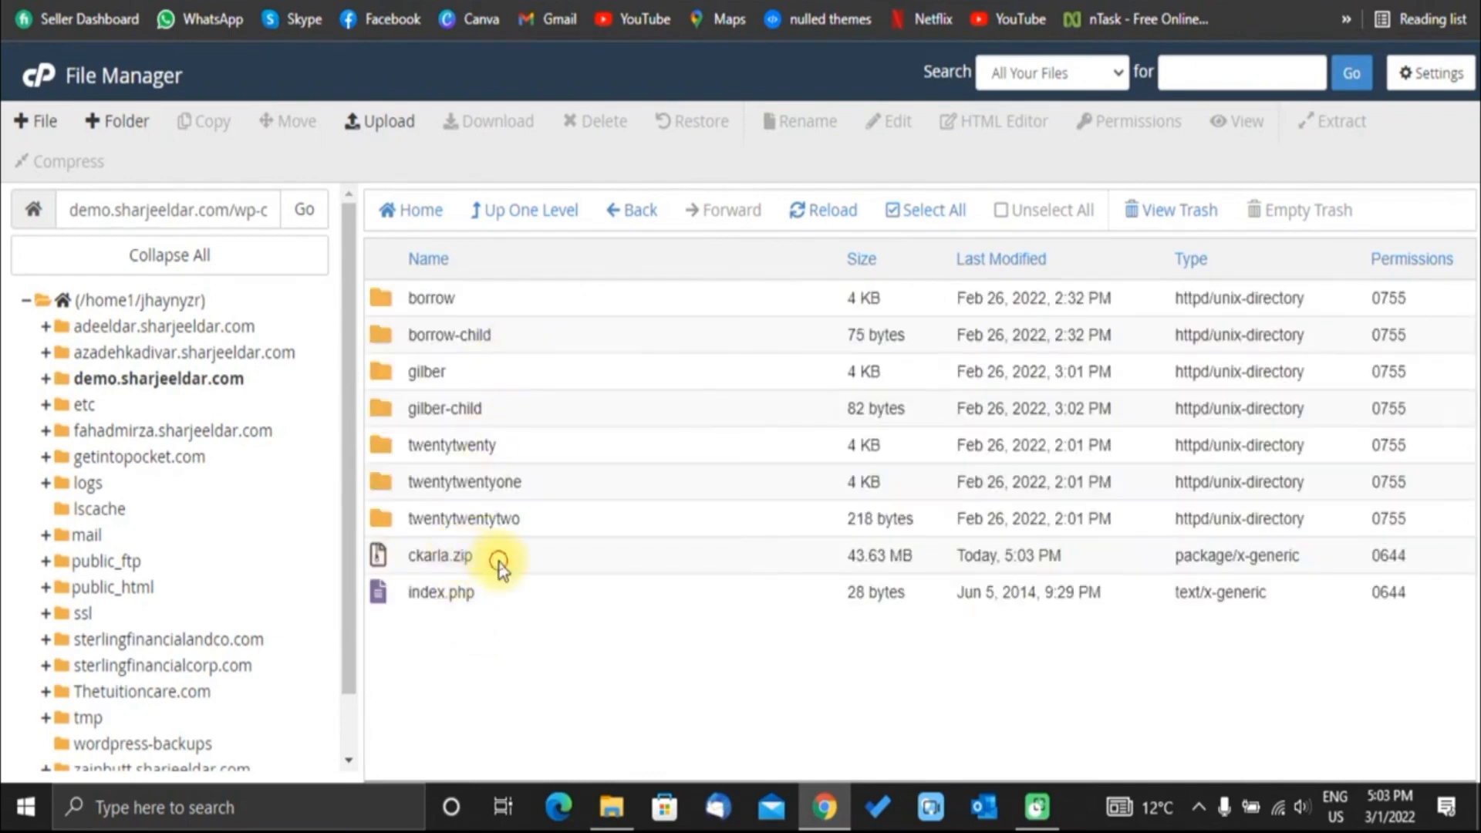
# Extract ckarla.zip into the demo site's wp-content/themes folder, then reload the file list and select the ckarla folder.
pyautogui.click(500, 561)
pyautogui.rightClick(505, 557)
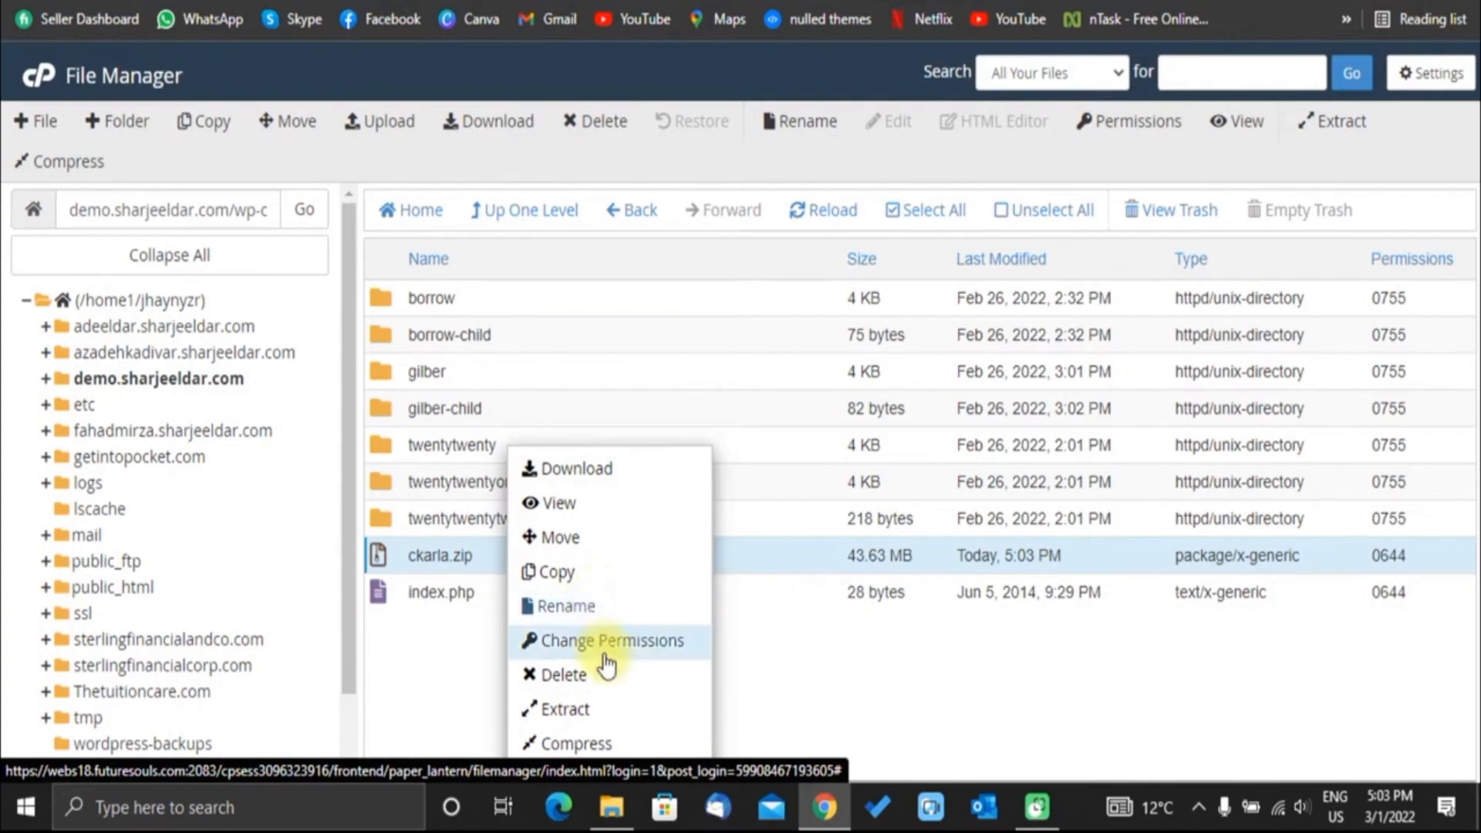
pyautogui.click(605, 713)
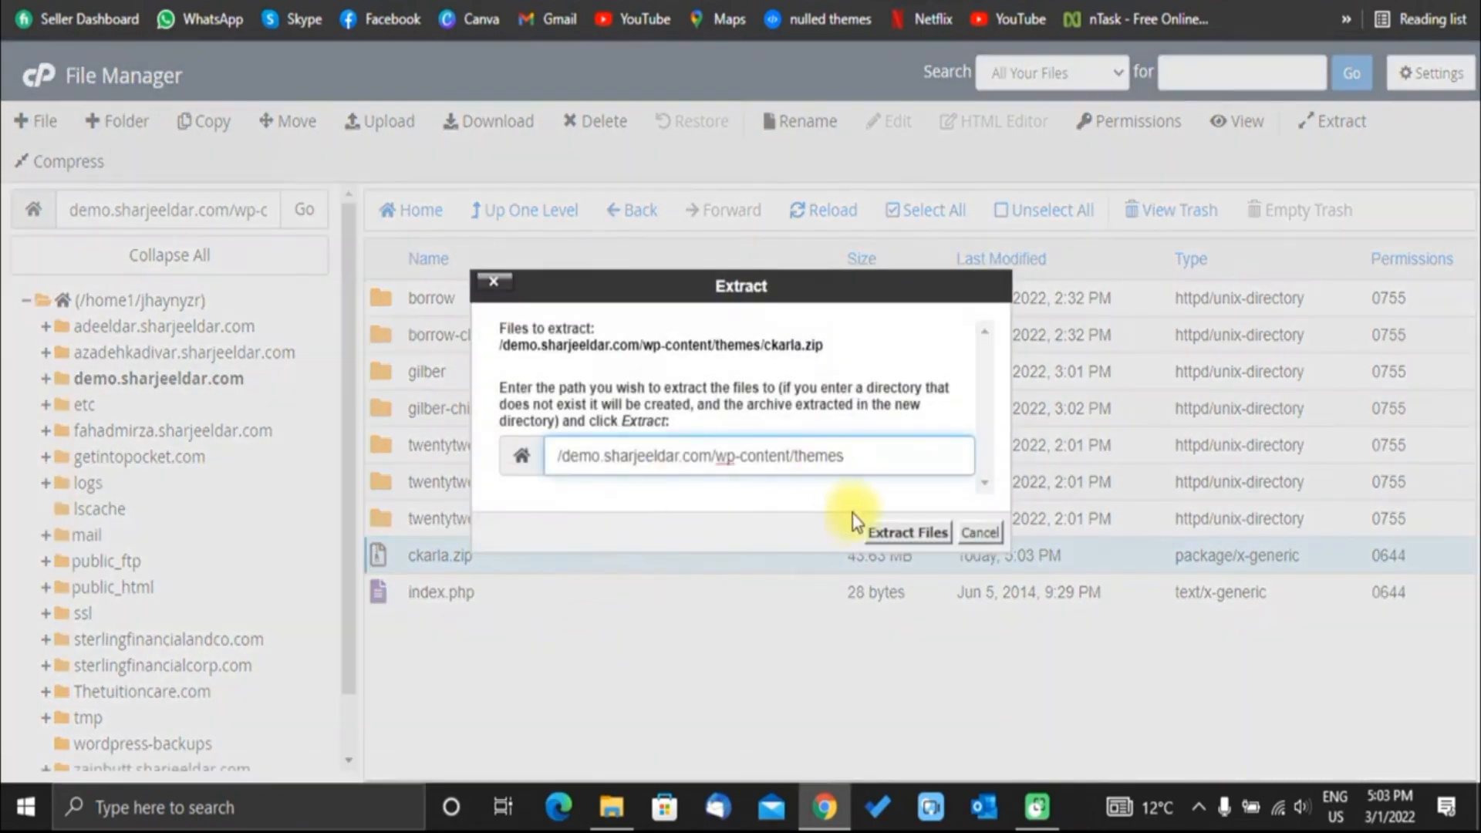
pyautogui.click(893, 533)
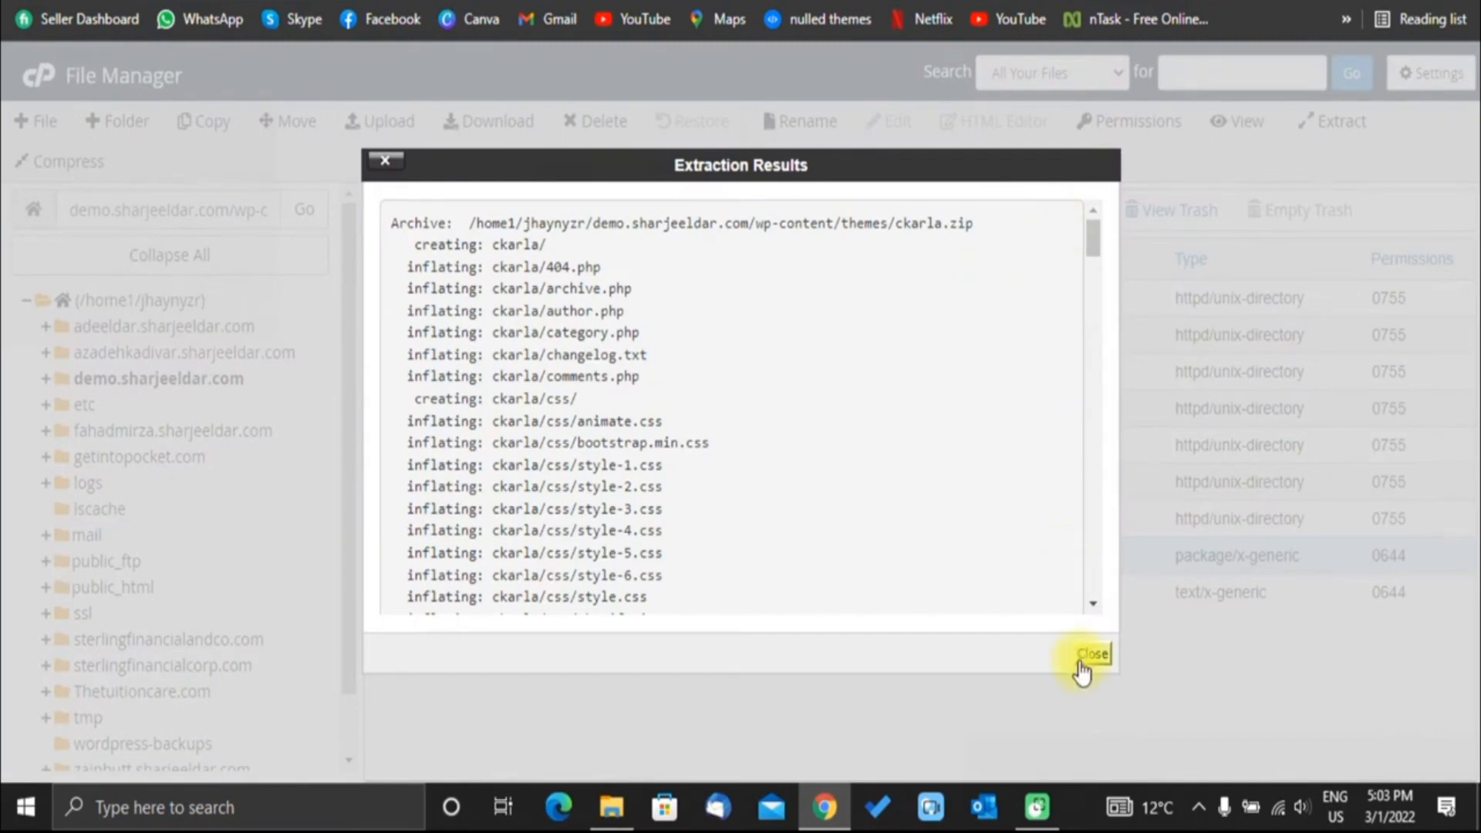
pyautogui.click(1092, 654)
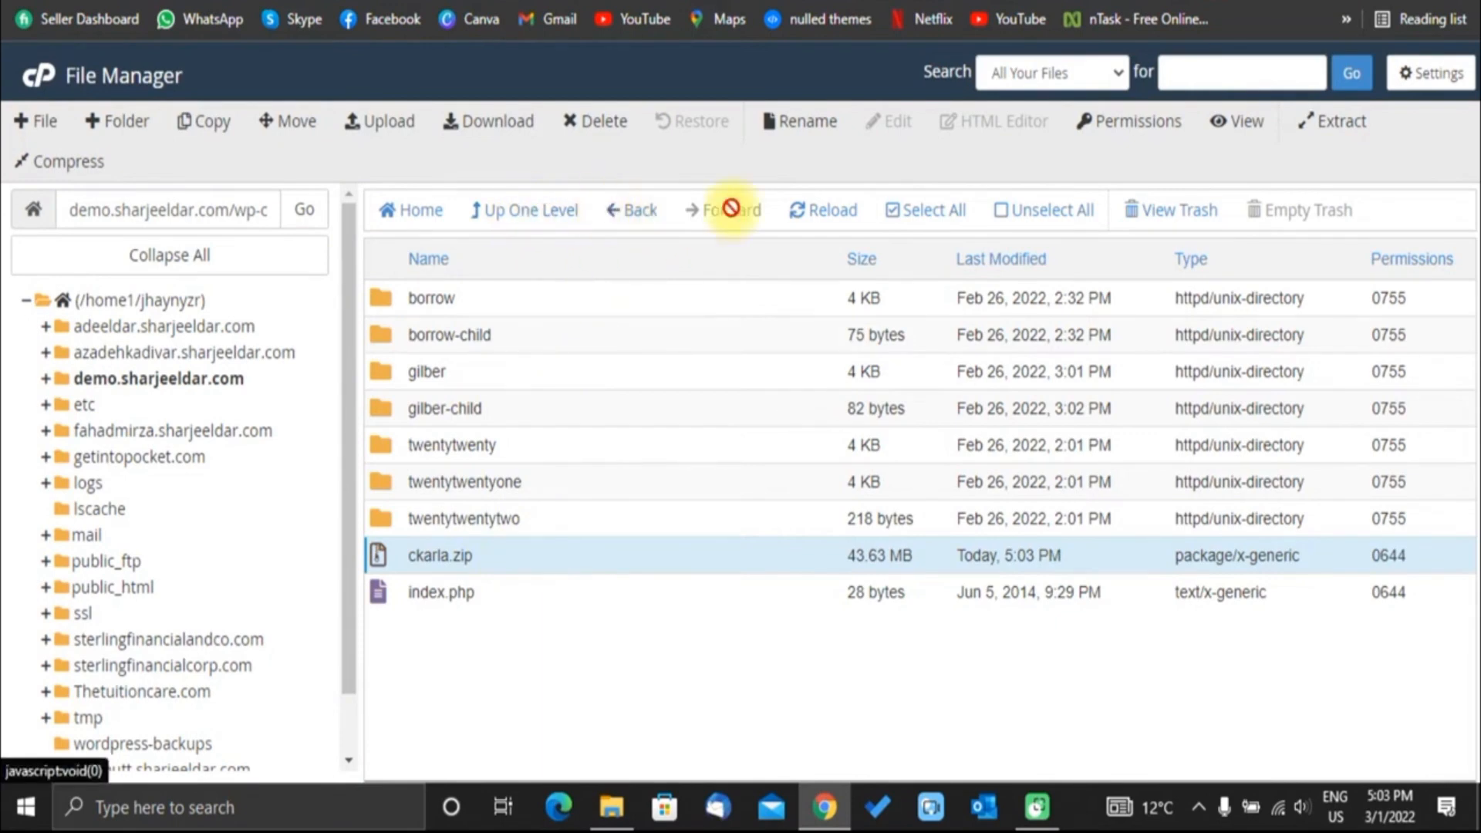
pyautogui.click(834, 209)
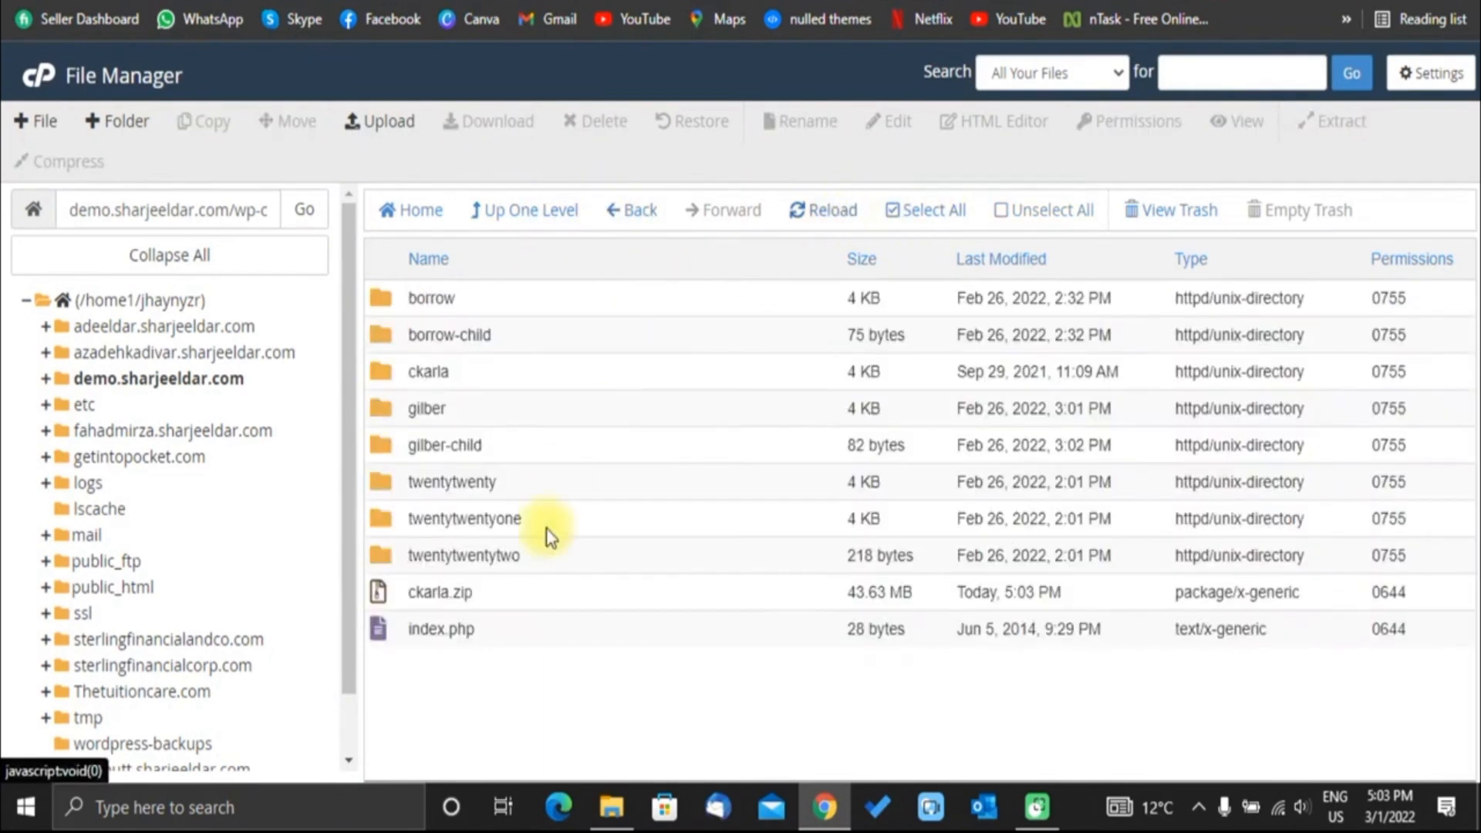
pyautogui.click(484, 373)
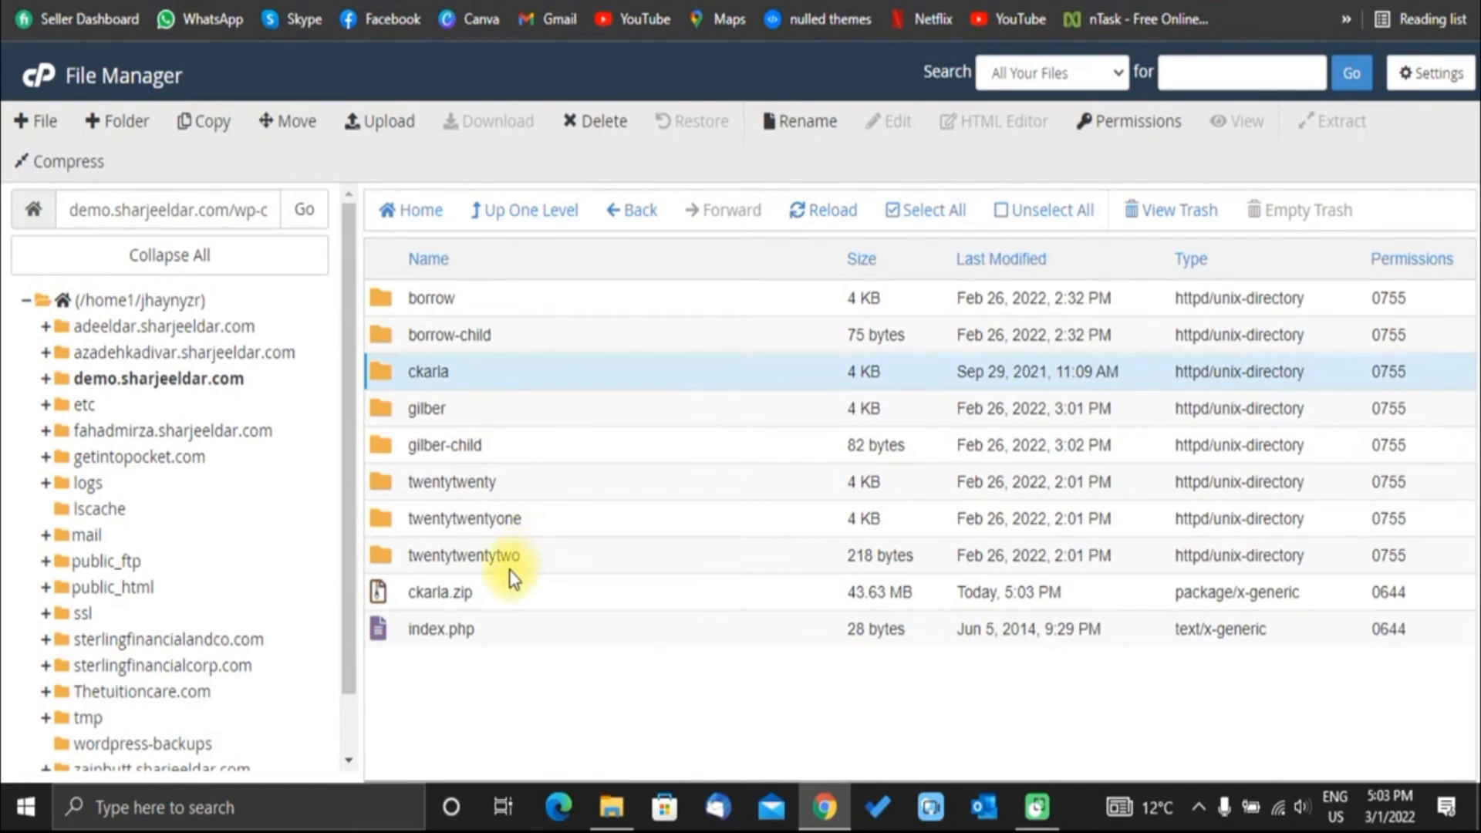
# Delete the ckarla.zip archive from the themes folder.
pyautogui.rightClick(505, 601)
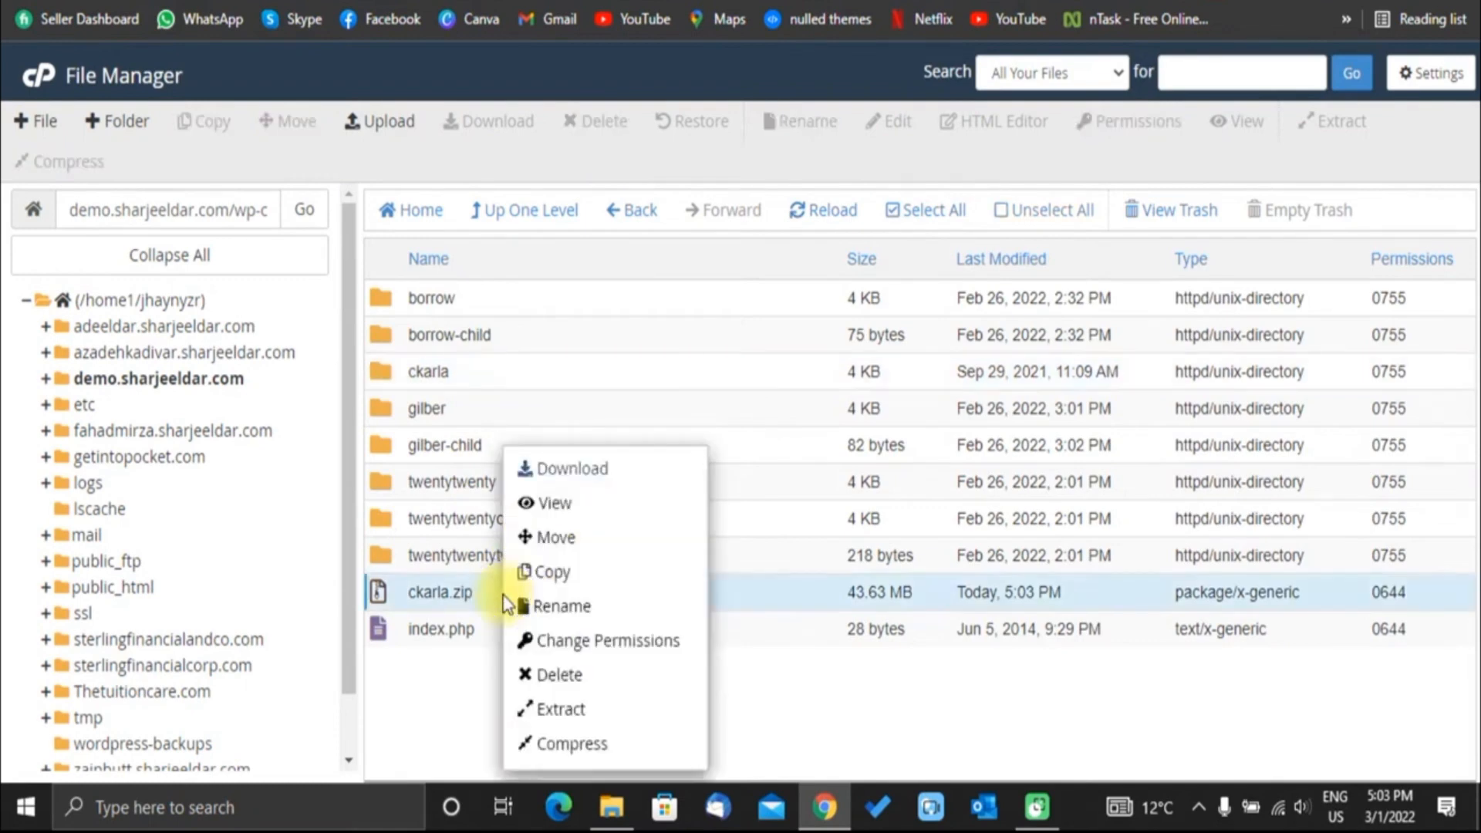
pyautogui.click(554, 670)
pyautogui.click(757, 425)
pyautogui.click(921, 492)
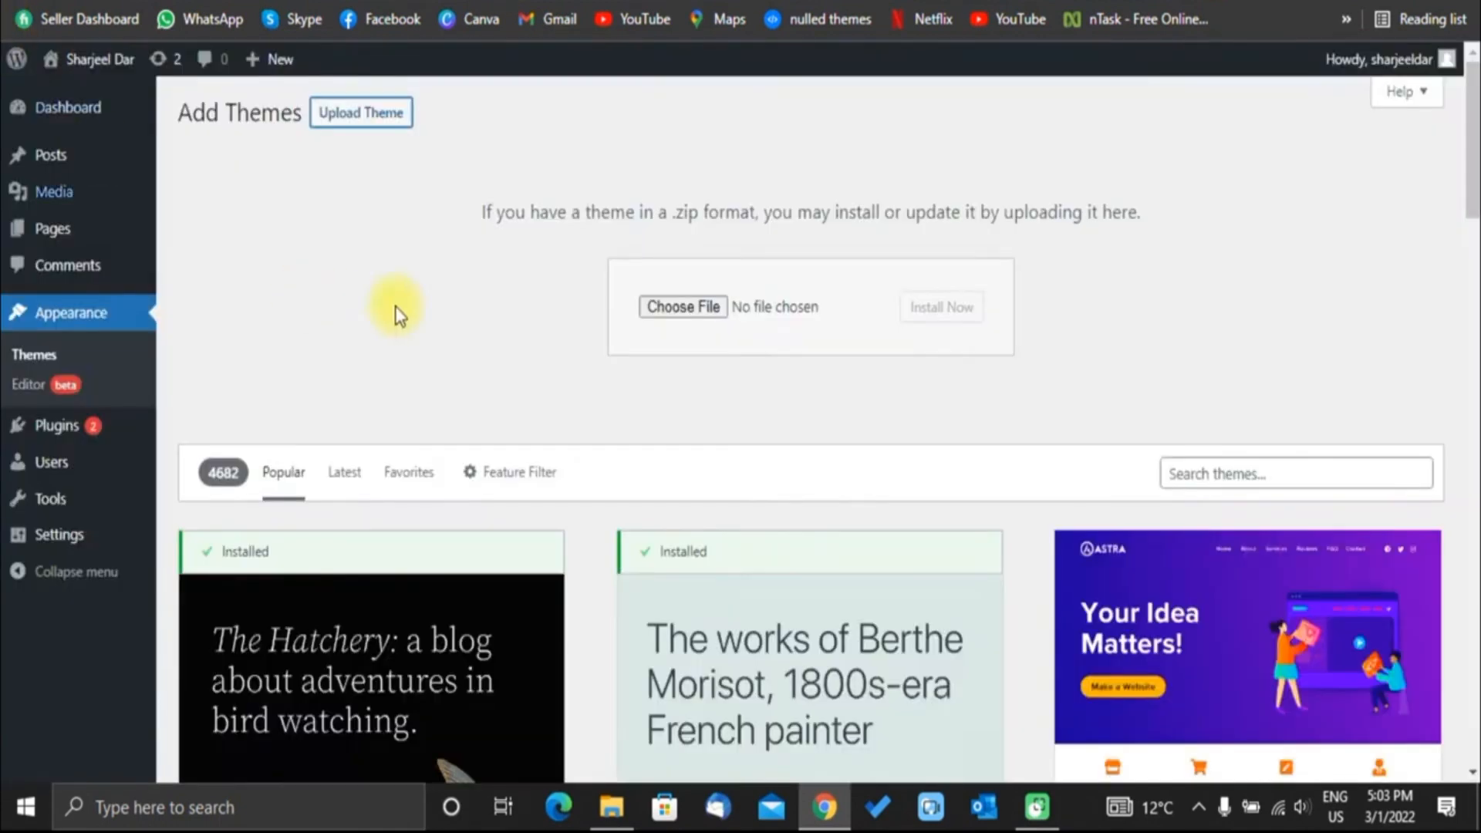
# Find the Ckarla theme among the installed themes, open its details and activate it.
pyautogui.click(61, 357)
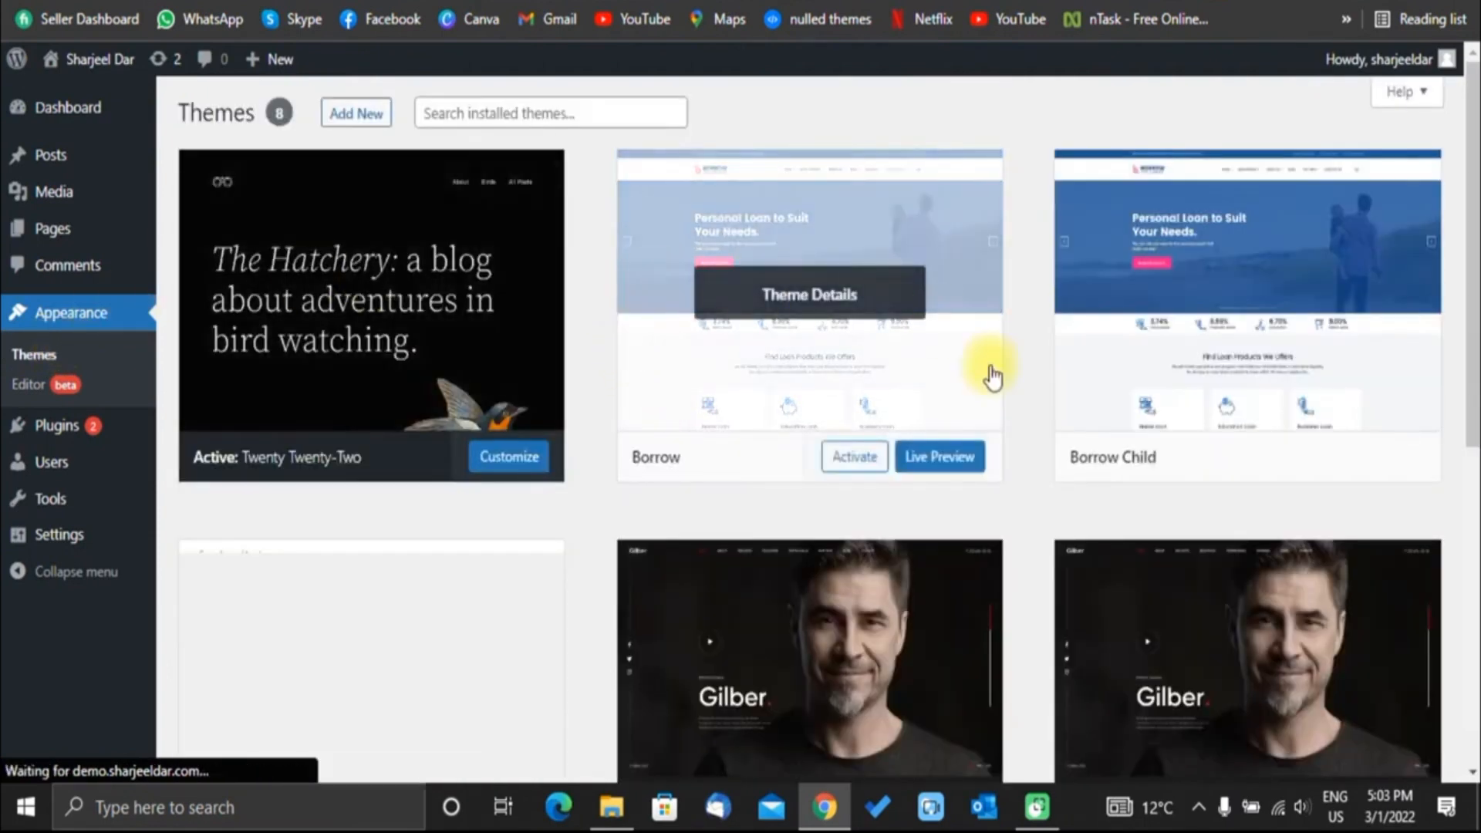
pyautogui.scroll(-1, 987, 374)
pyautogui.scroll(-4, 992, 378)
pyautogui.scroll(-3, 288, 480)
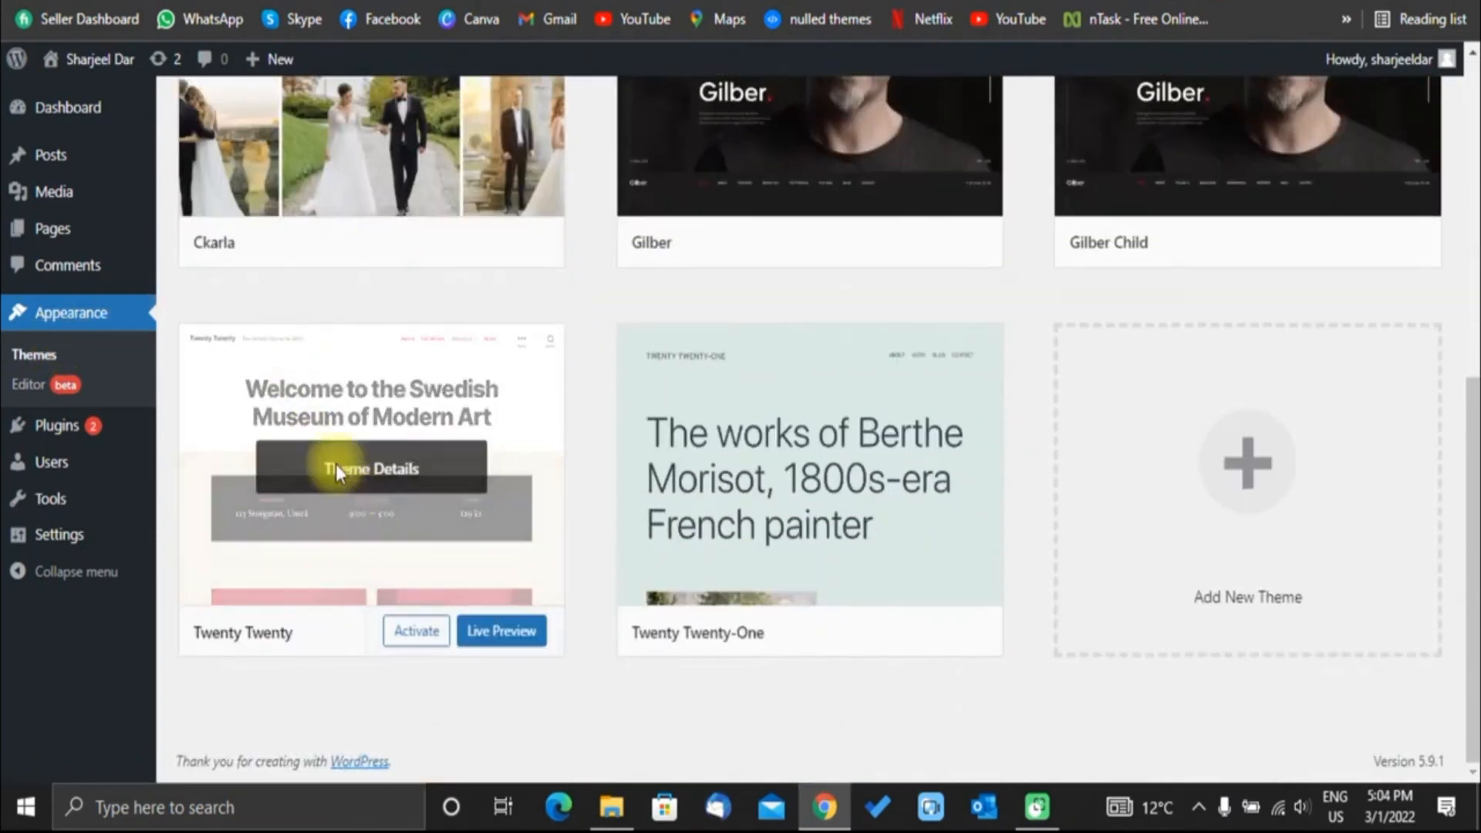
pyautogui.scroll(3, 349, 491)
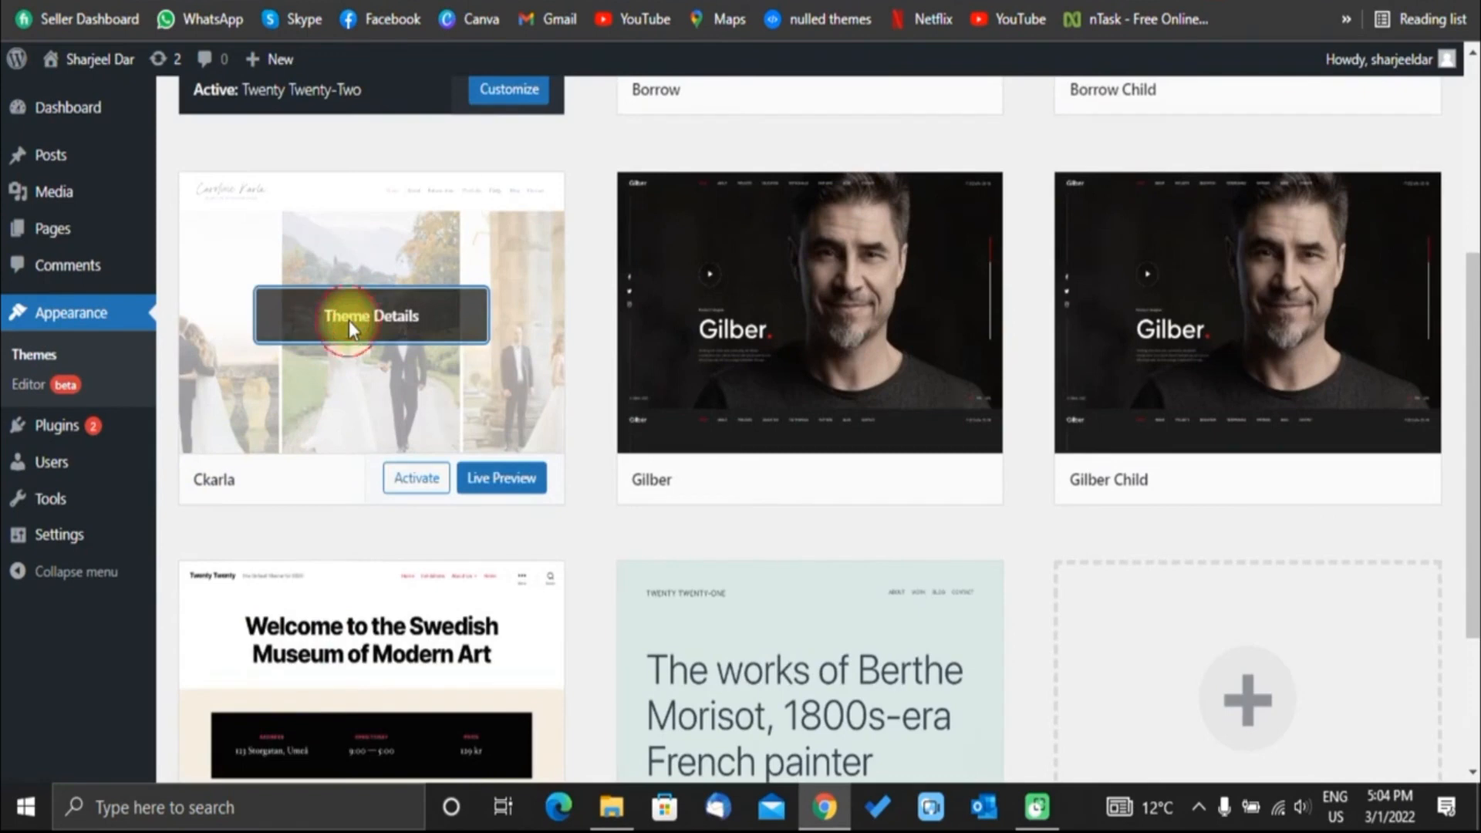
pyautogui.click(349, 321)
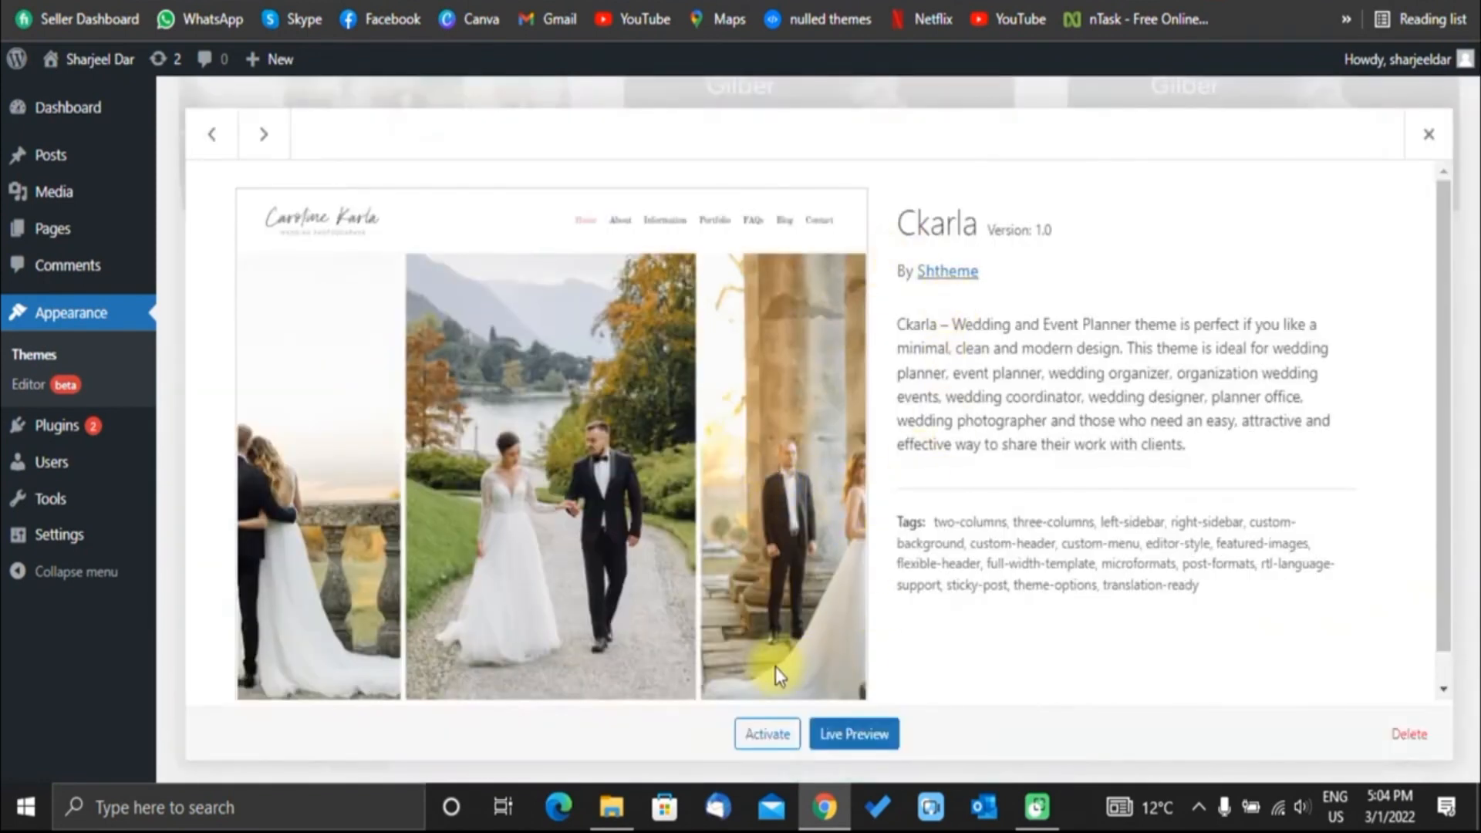
pyautogui.click(768, 733)
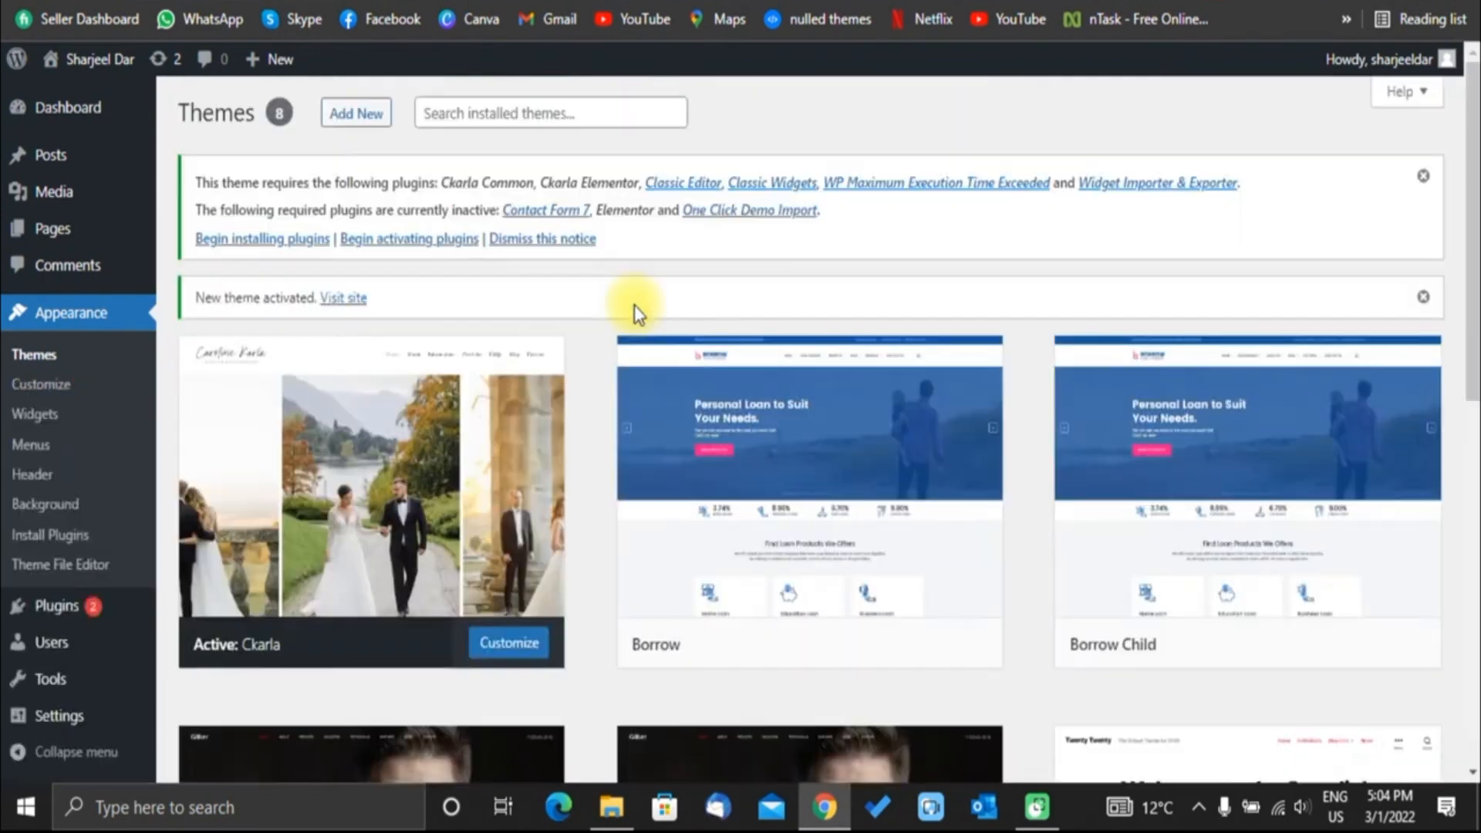
# Upload and install ckarla-child.zip as a new theme, and activate the Ckarla child theme.
pyautogui.click(343, 115)
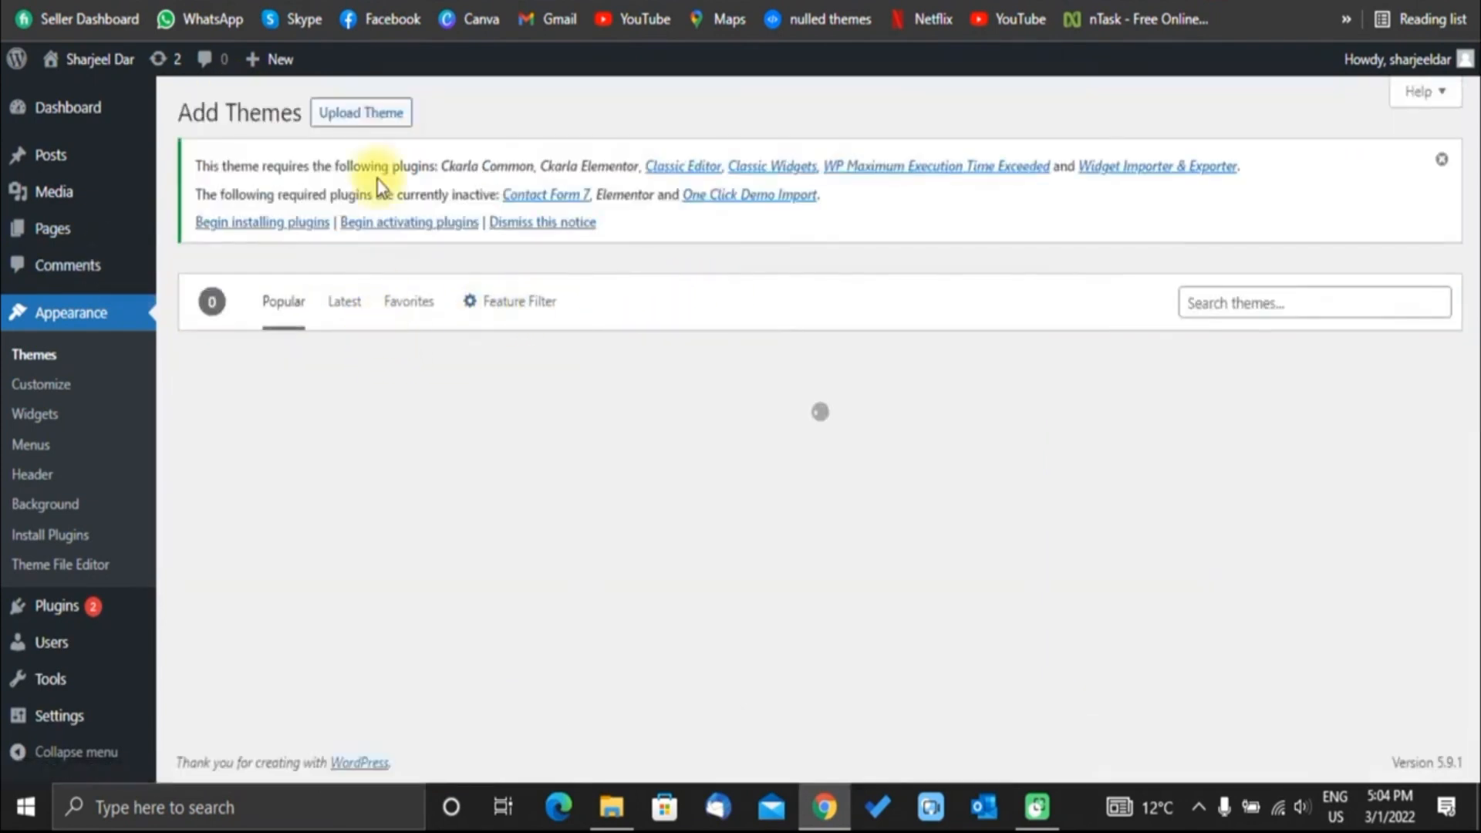
pyautogui.click(372, 122)
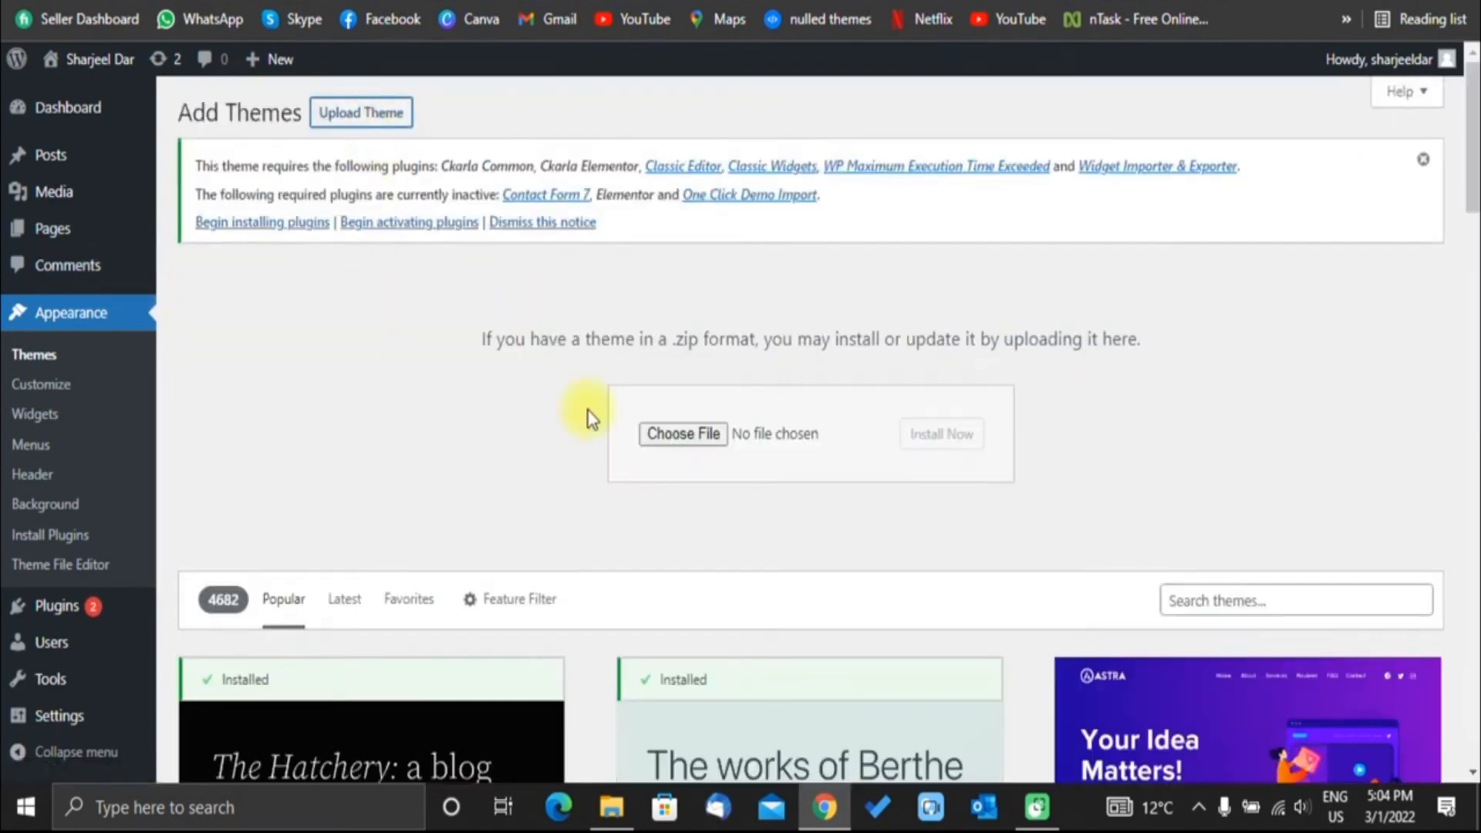
pyautogui.click(612, 807)
pyautogui.click(340, 243)
pyautogui.moveTo(268, 169); pyautogui.dragTo(668, 432)
pyautogui.click(929, 436)
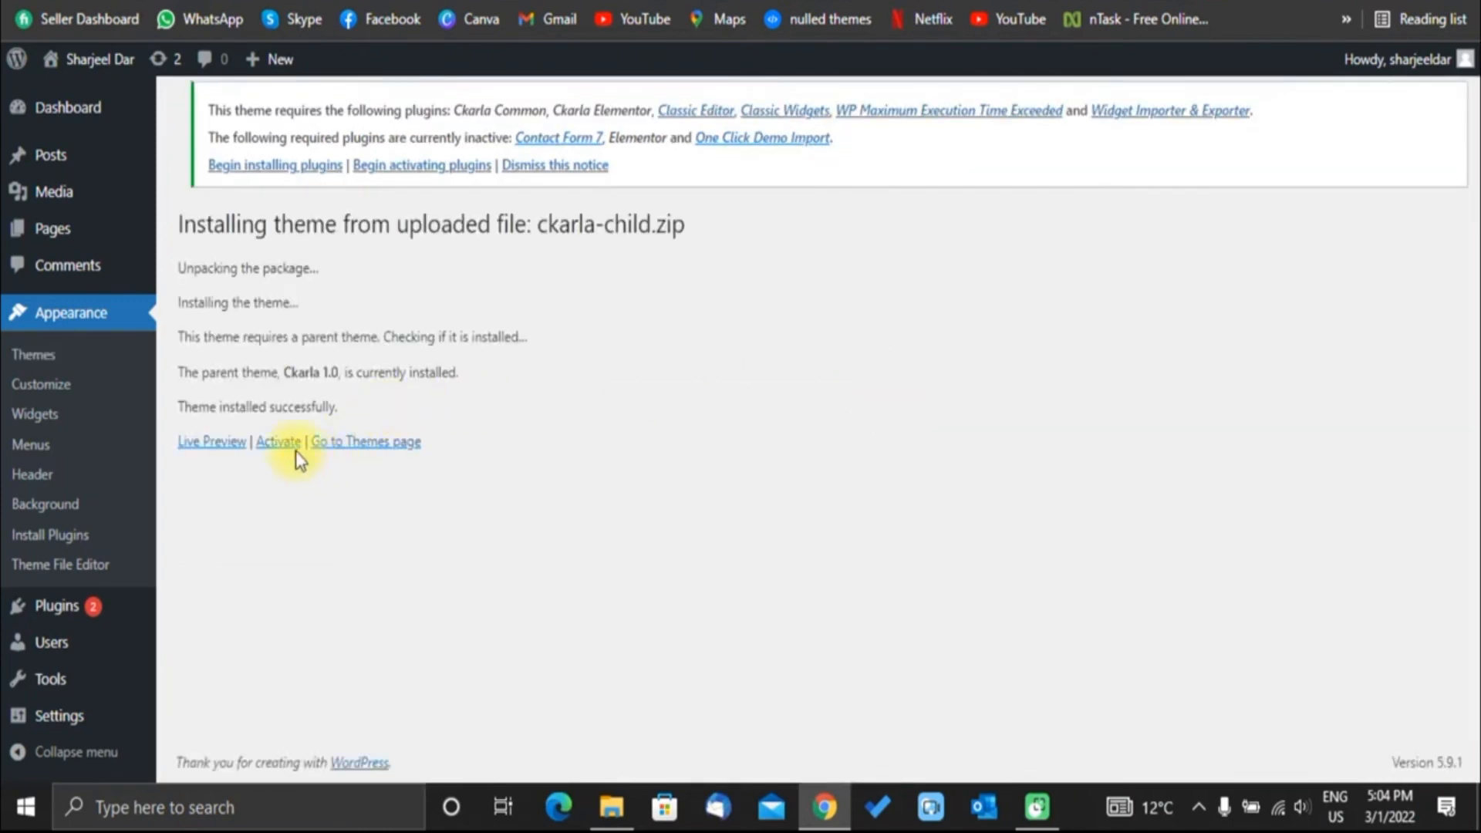
pyautogui.click(278, 484)
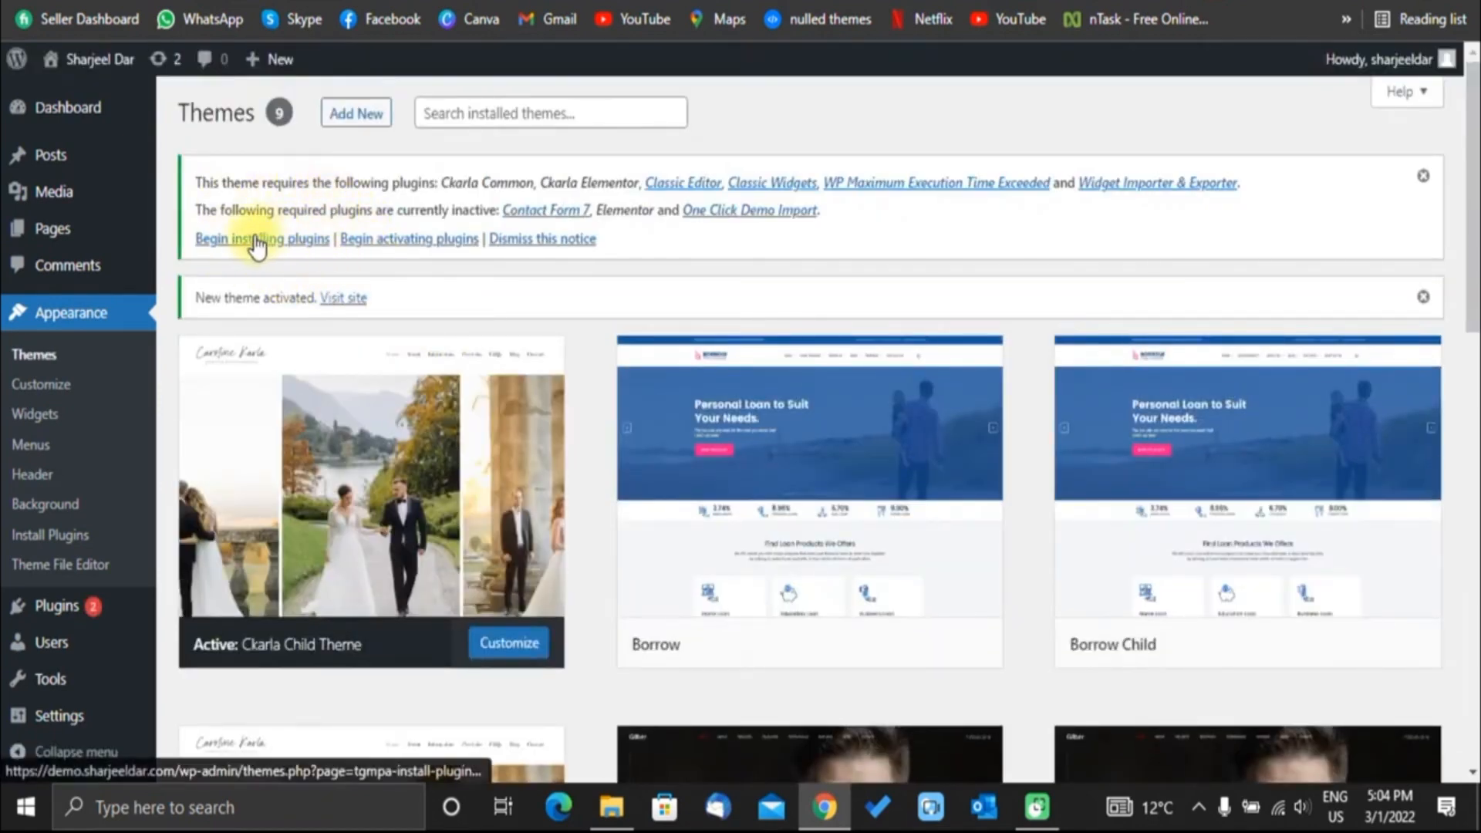
# Install all the missing plugins required by the Ckarla theme in one bulk action.
pyautogui.click(289, 243)
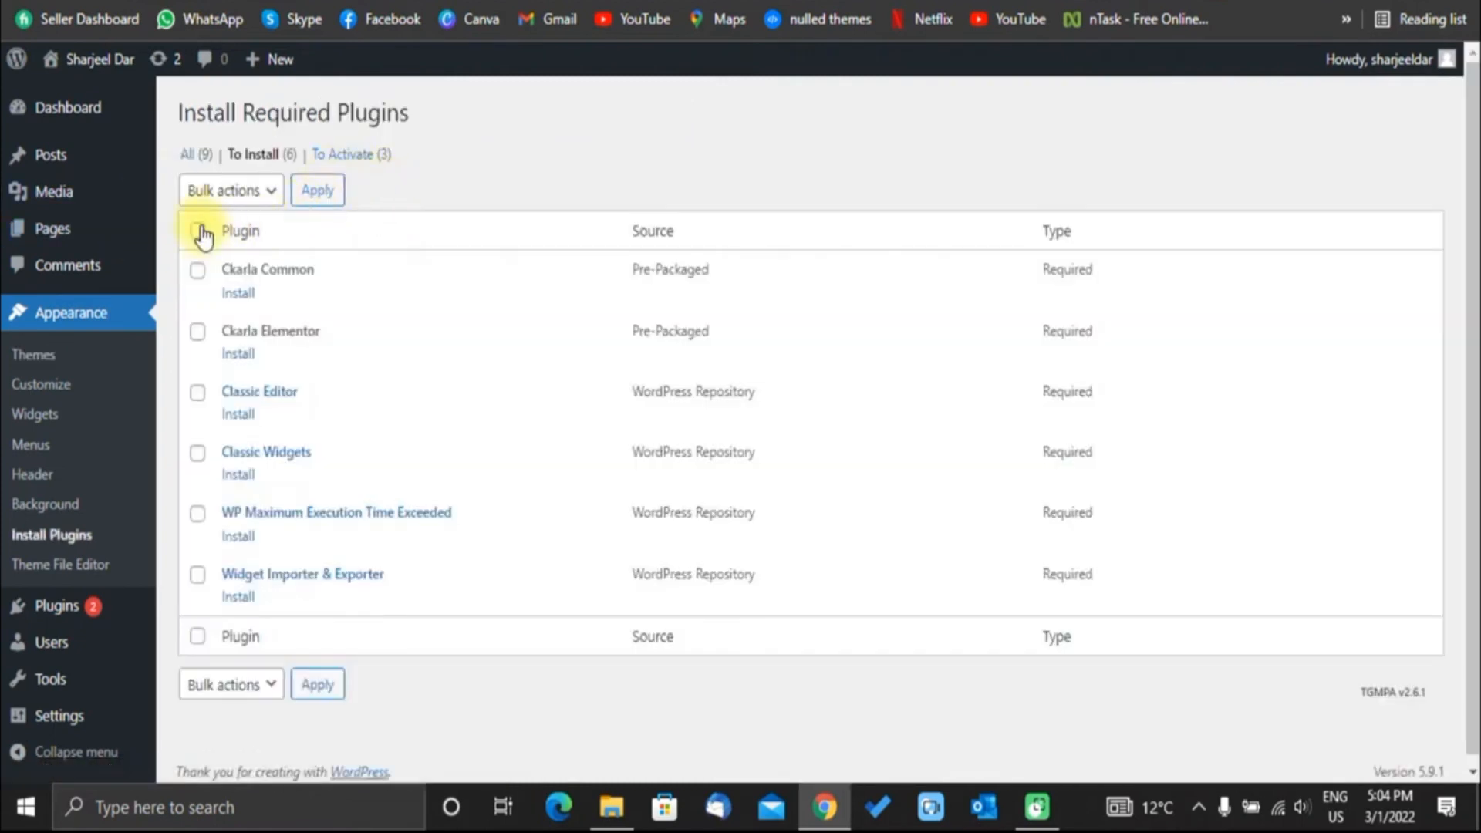
pyautogui.click(196, 233)
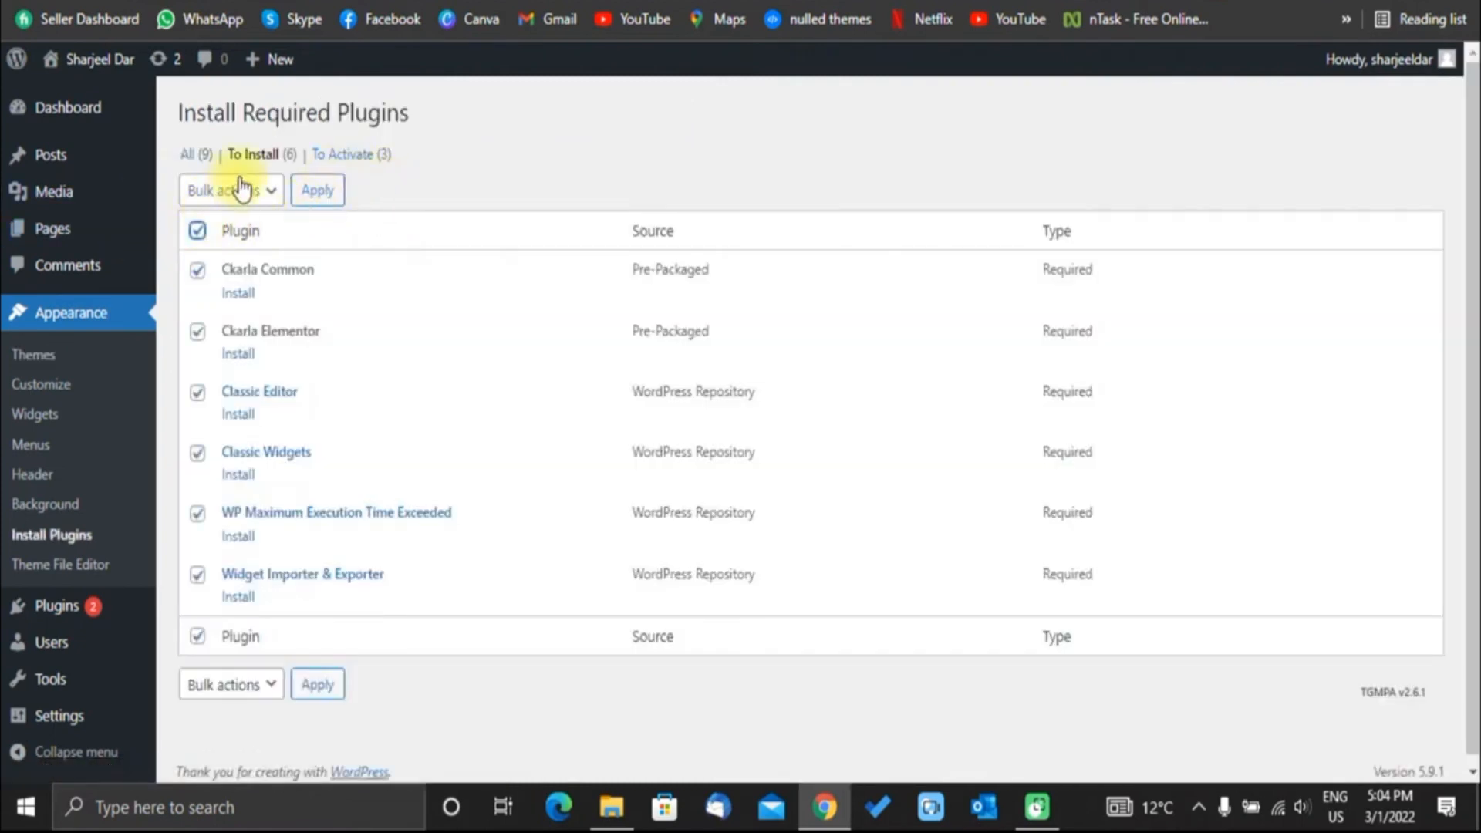
pyautogui.click(197, 231)
pyautogui.click(231, 190)
pyautogui.click(248, 240)
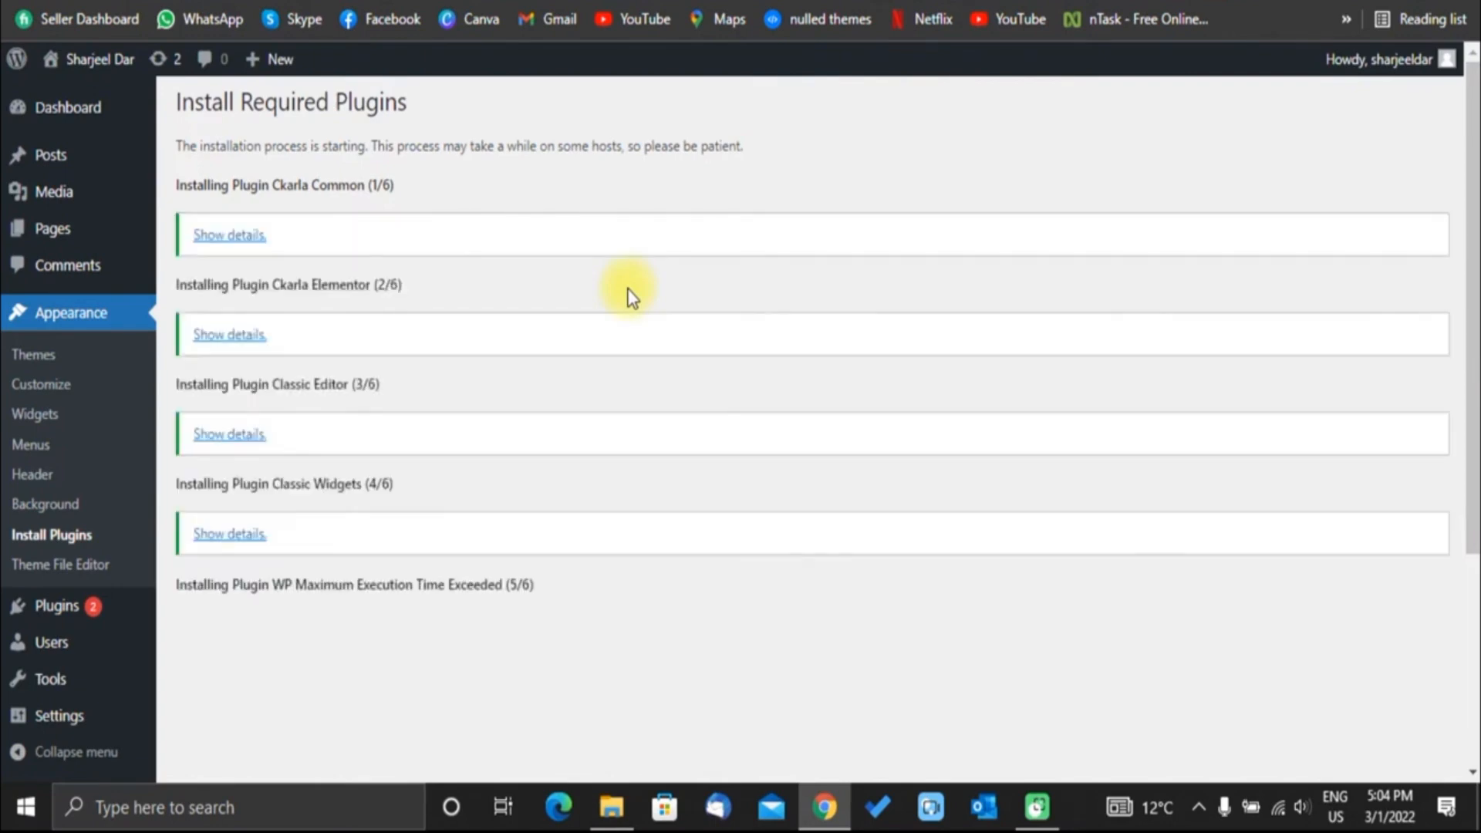
pyautogui.scroll(-3, 631, 297)
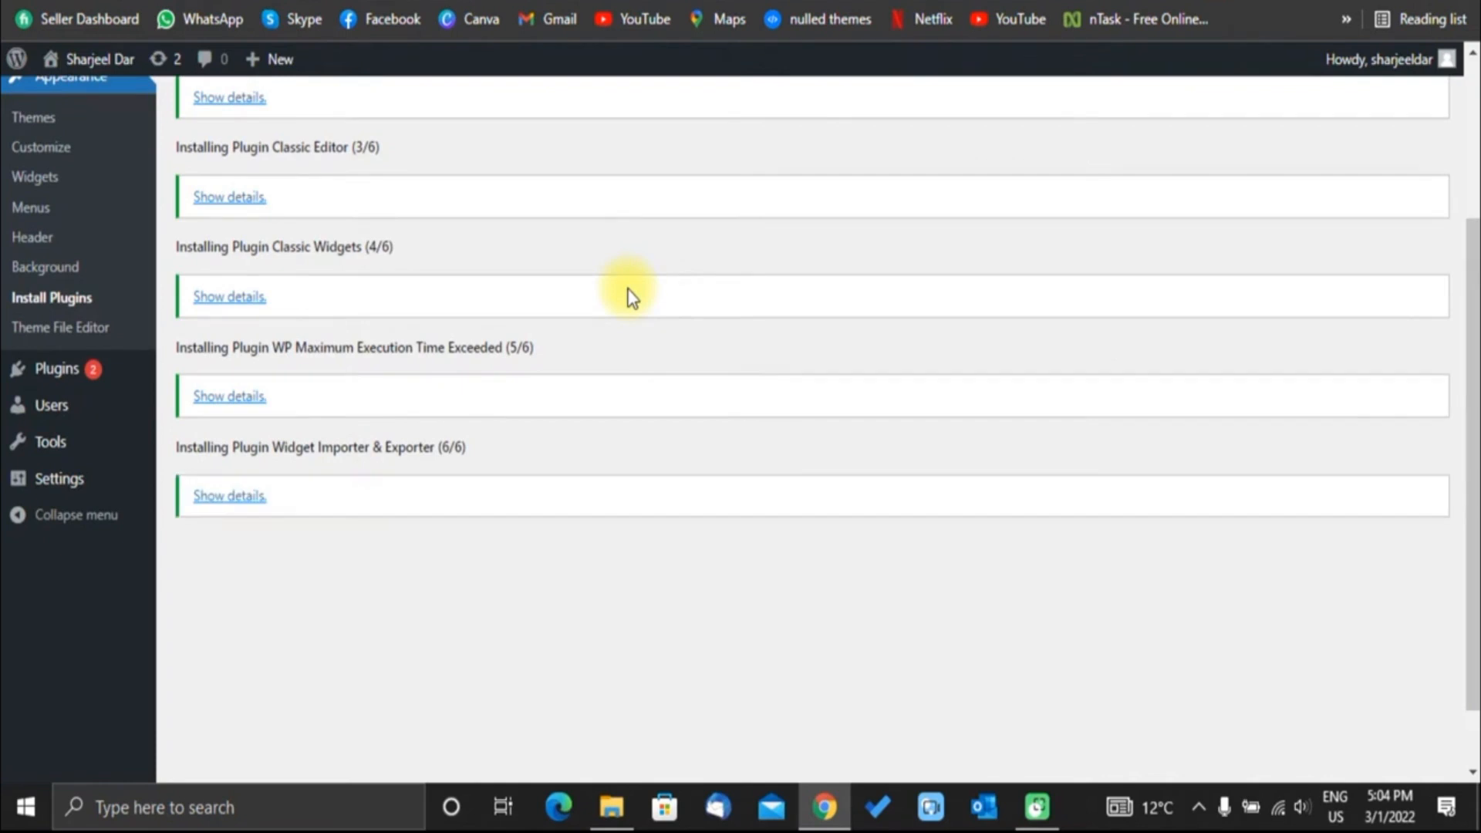
pyautogui.scroll(3, 630, 297)
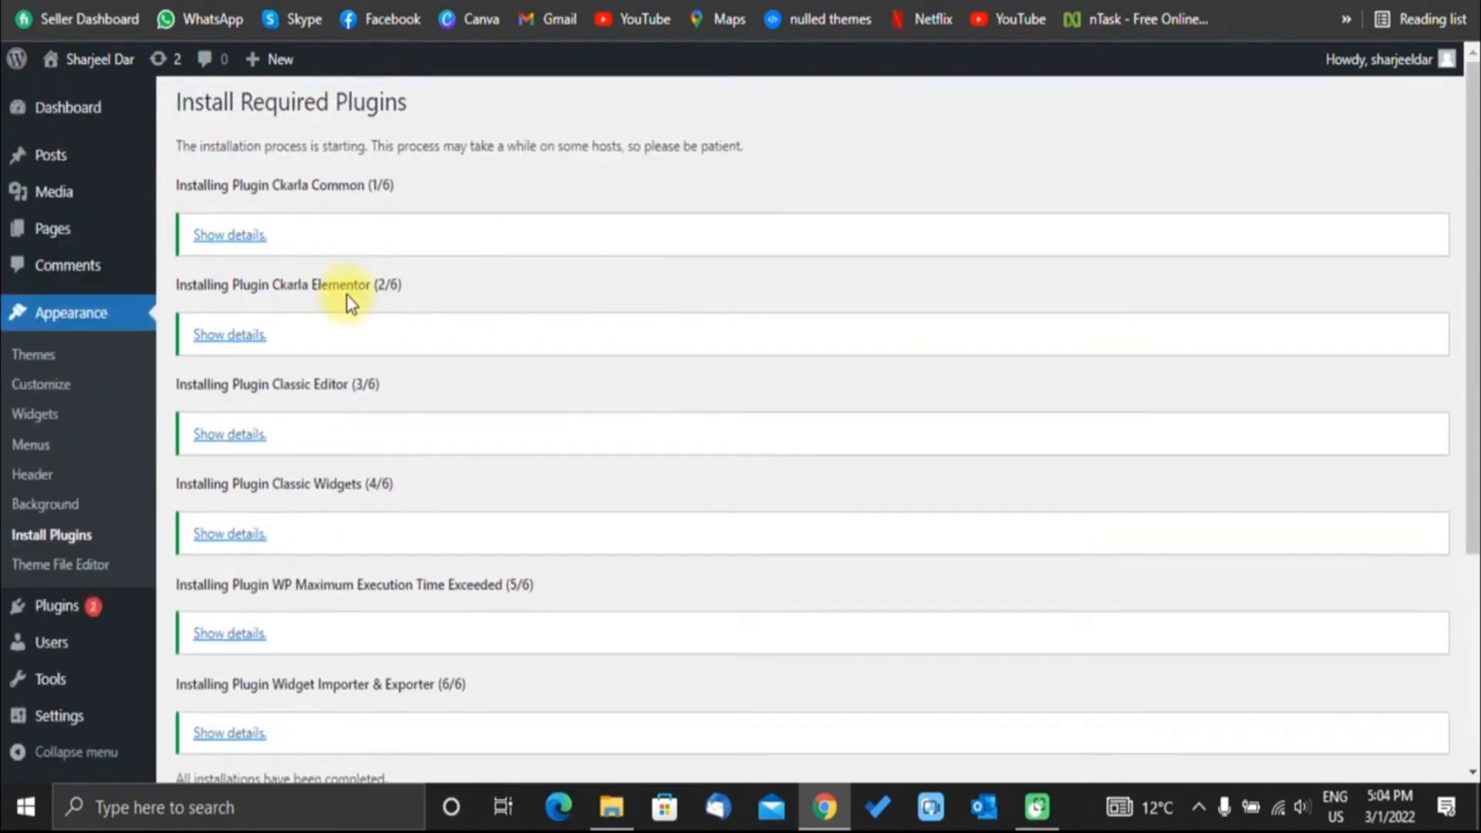
# Return to the required plugins installer and activate all the listed plugins in one bulk action.
pyautogui.scroll(-4, 345, 294)
pyautogui.click(238, 500)
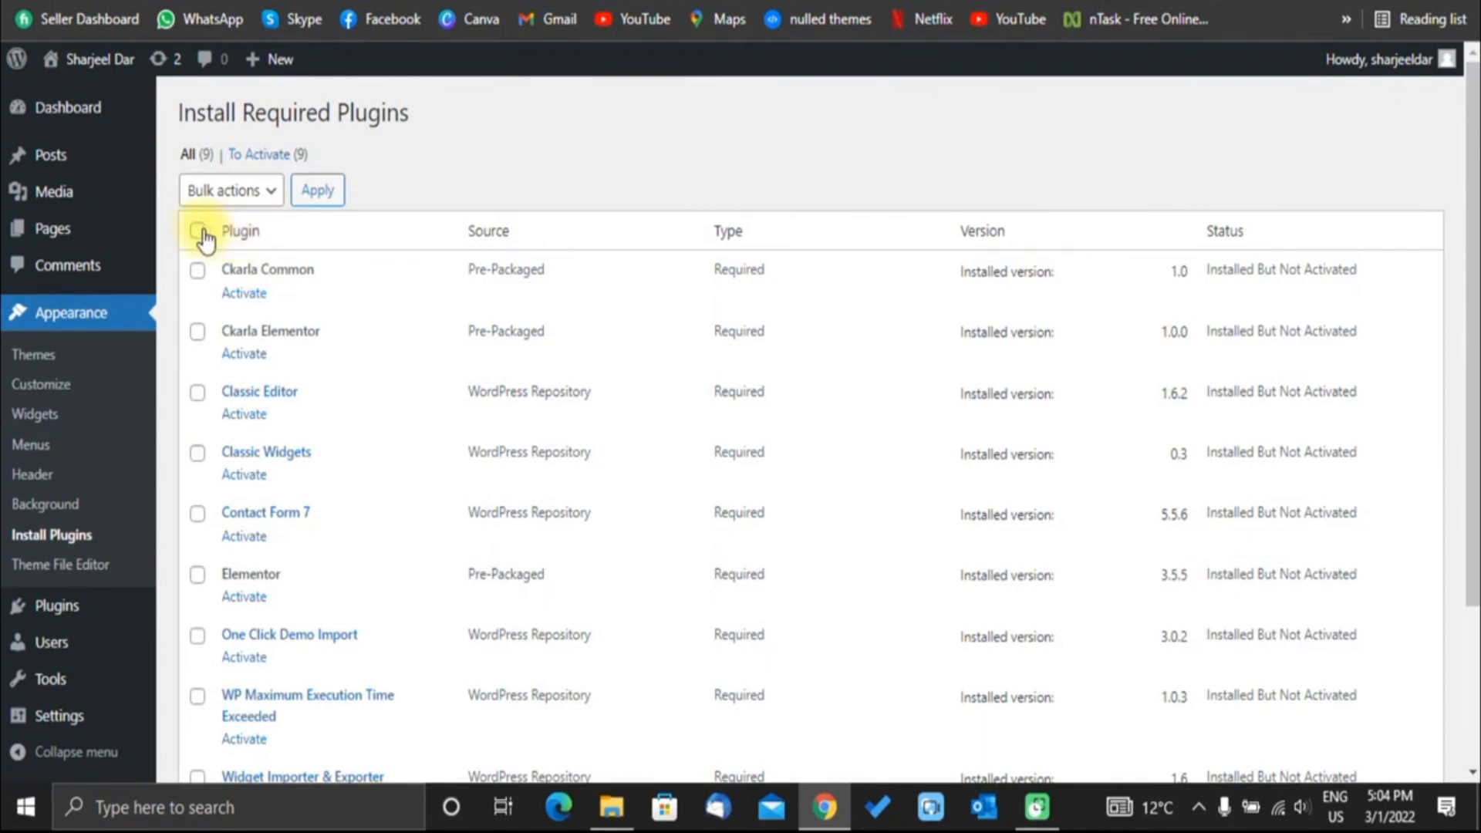
pyautogui.click(198, 230)
pyautogui.click(218, 191)
pyautogui.click(224, 281)
pyautogui.click(322, 191)
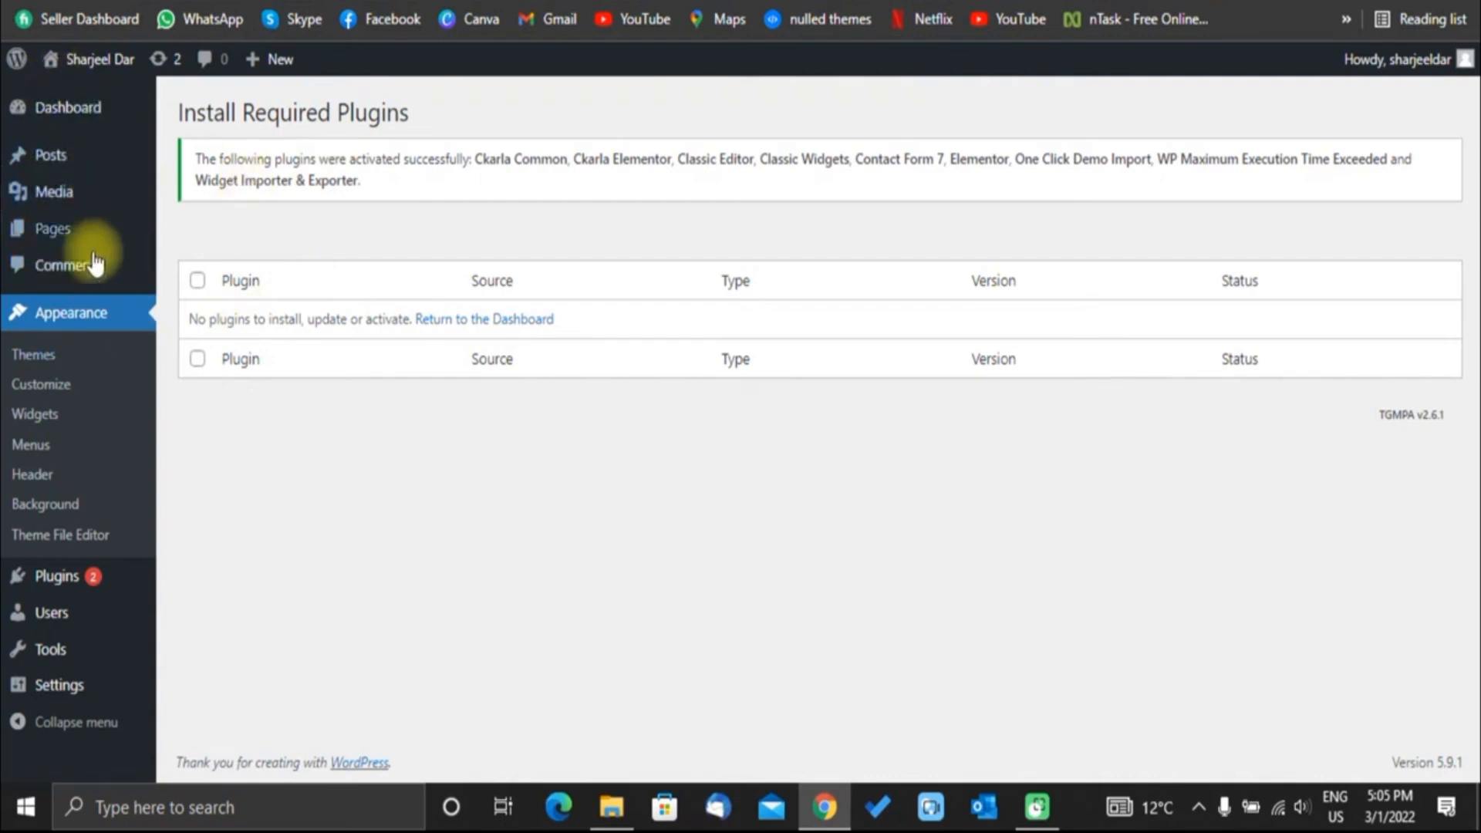
# Reload the WordPress admin dashboard and open the One Click Demo Import page.
pyautogui.moveTo(44, 125)
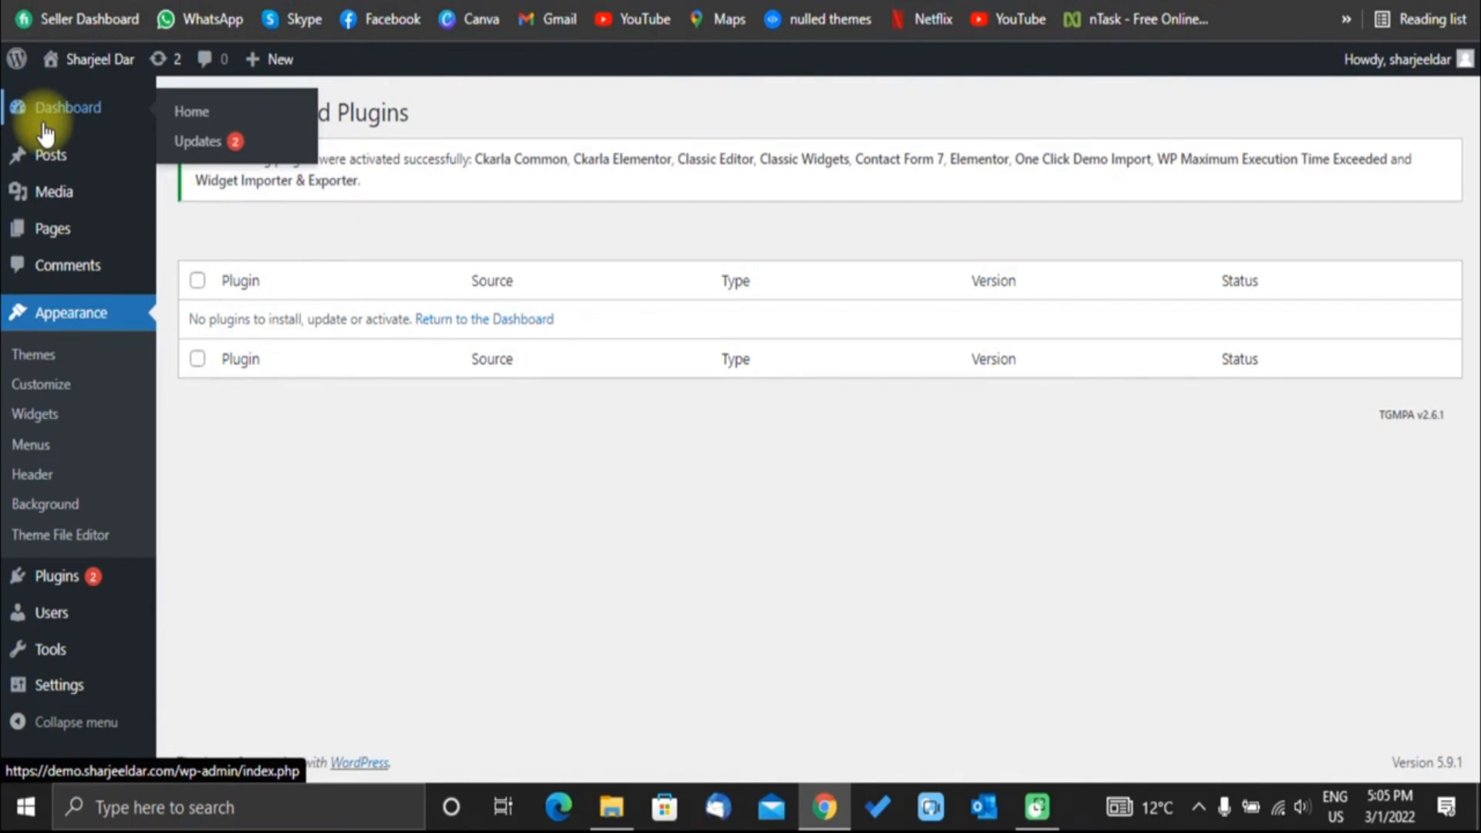
pyautogui.click(46, 132)
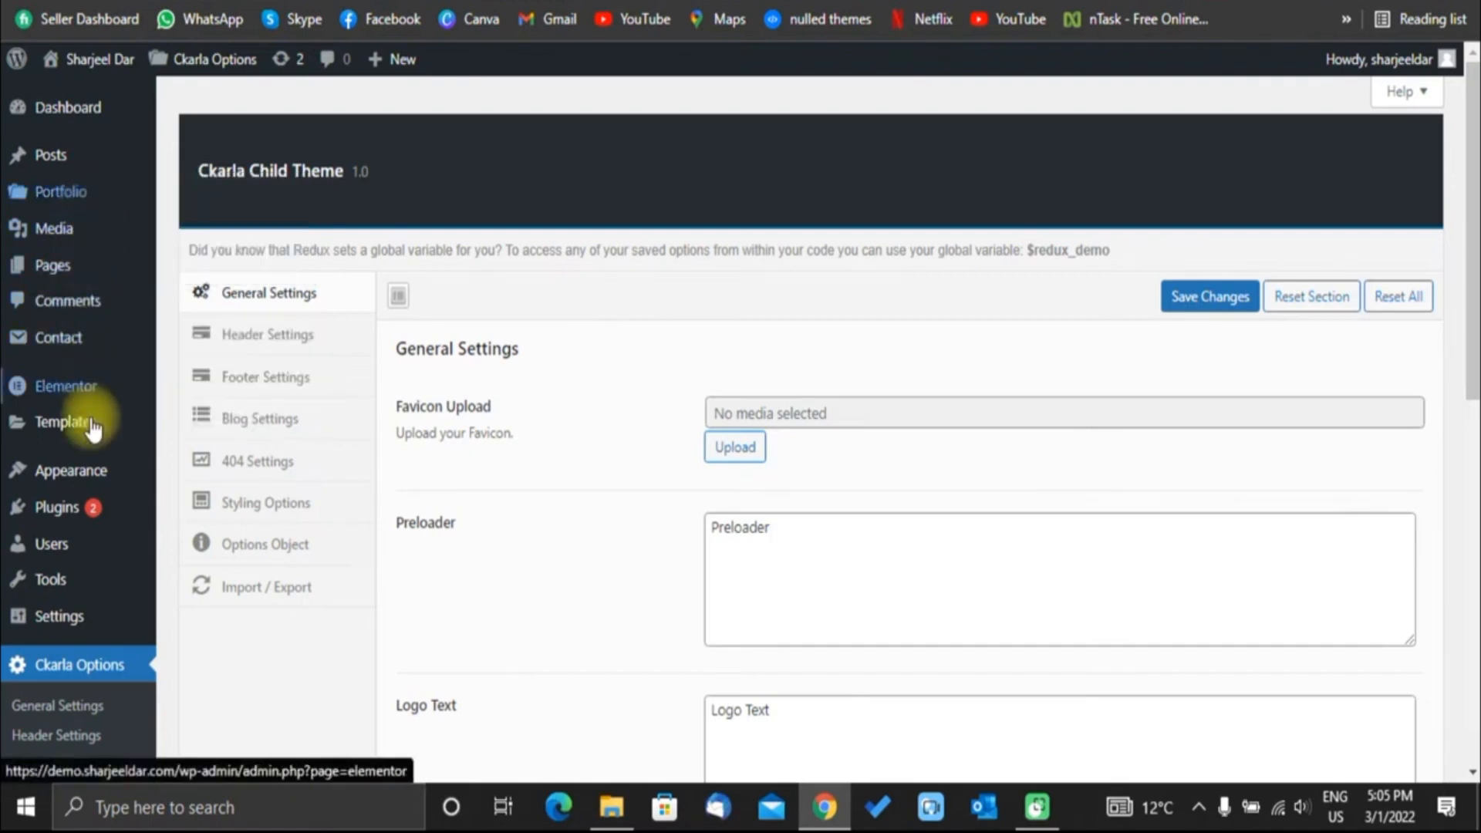
pyautogui.moveTo(147, 486)
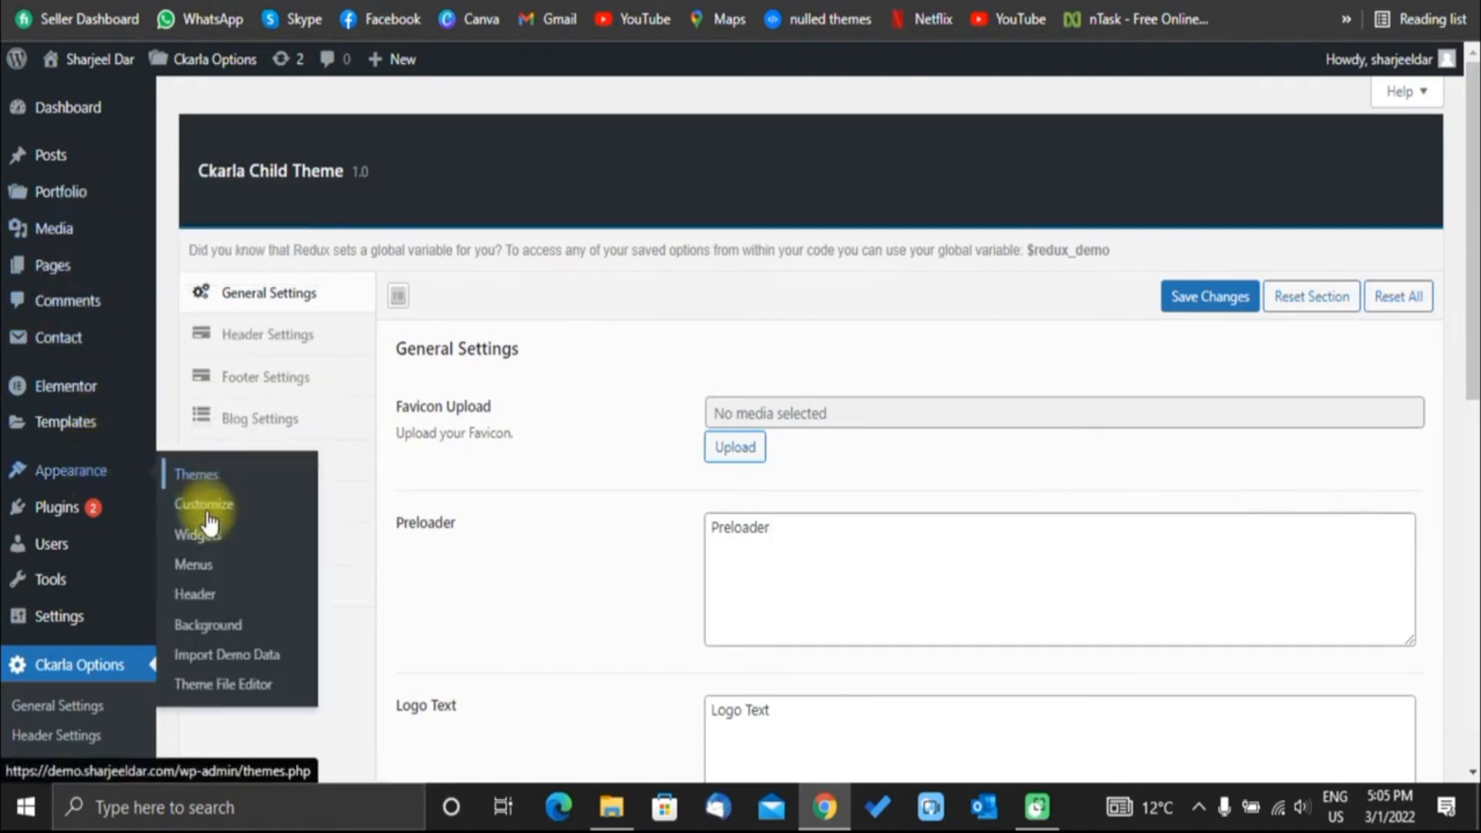
pyautogui.moveTo(85, 474)
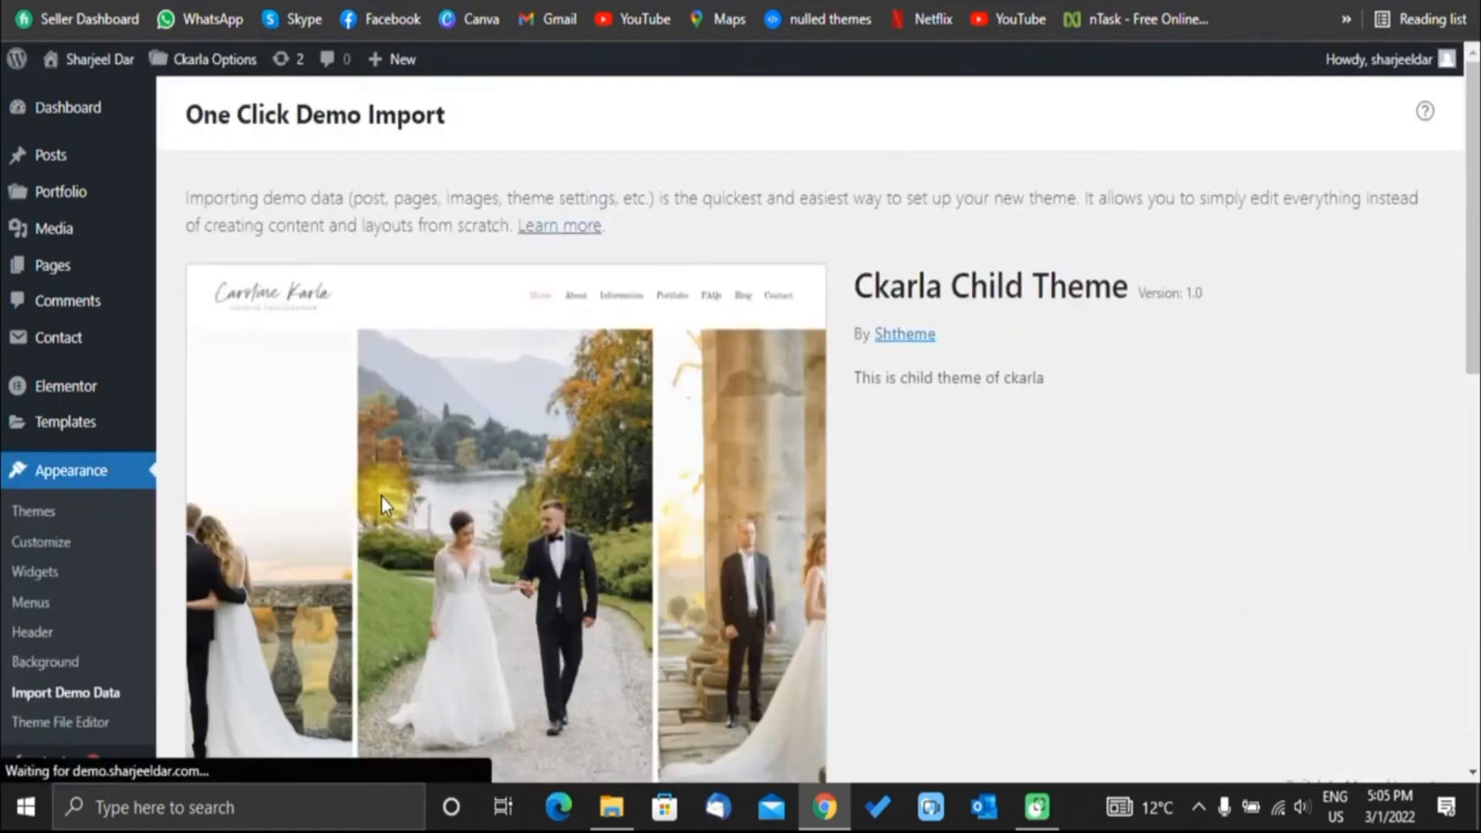
# Look through the available Ckarla home demos and preview the Ckarla Home 1 demo, then return to the import page.
pyautogui.scroll(-2, 697, 303)
pyautogui.scroll(-6, 696, 298)
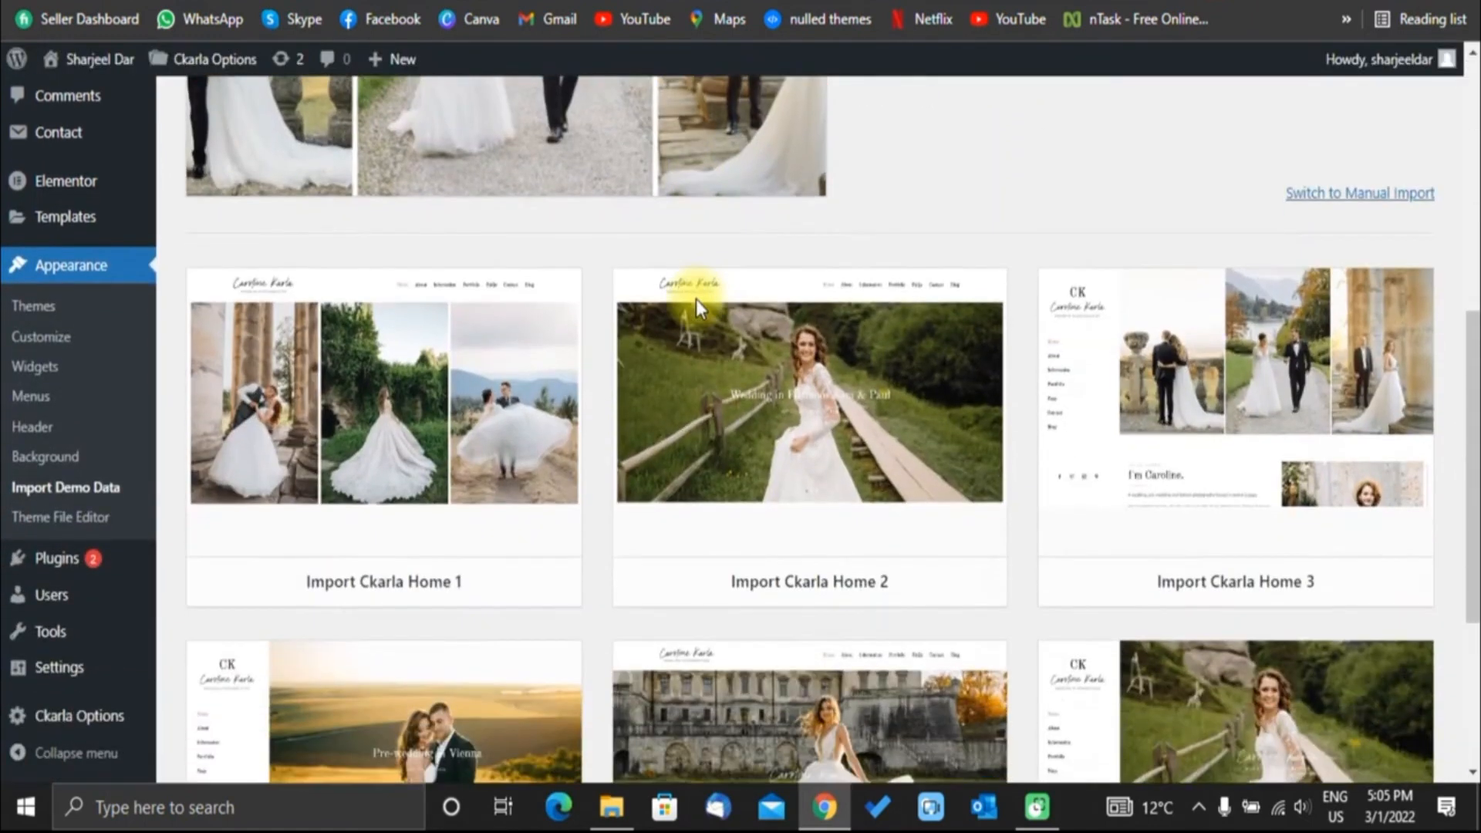
pyautogui.scroll(-2, 695, 299)
pyautogui.moveTo(355, 482)
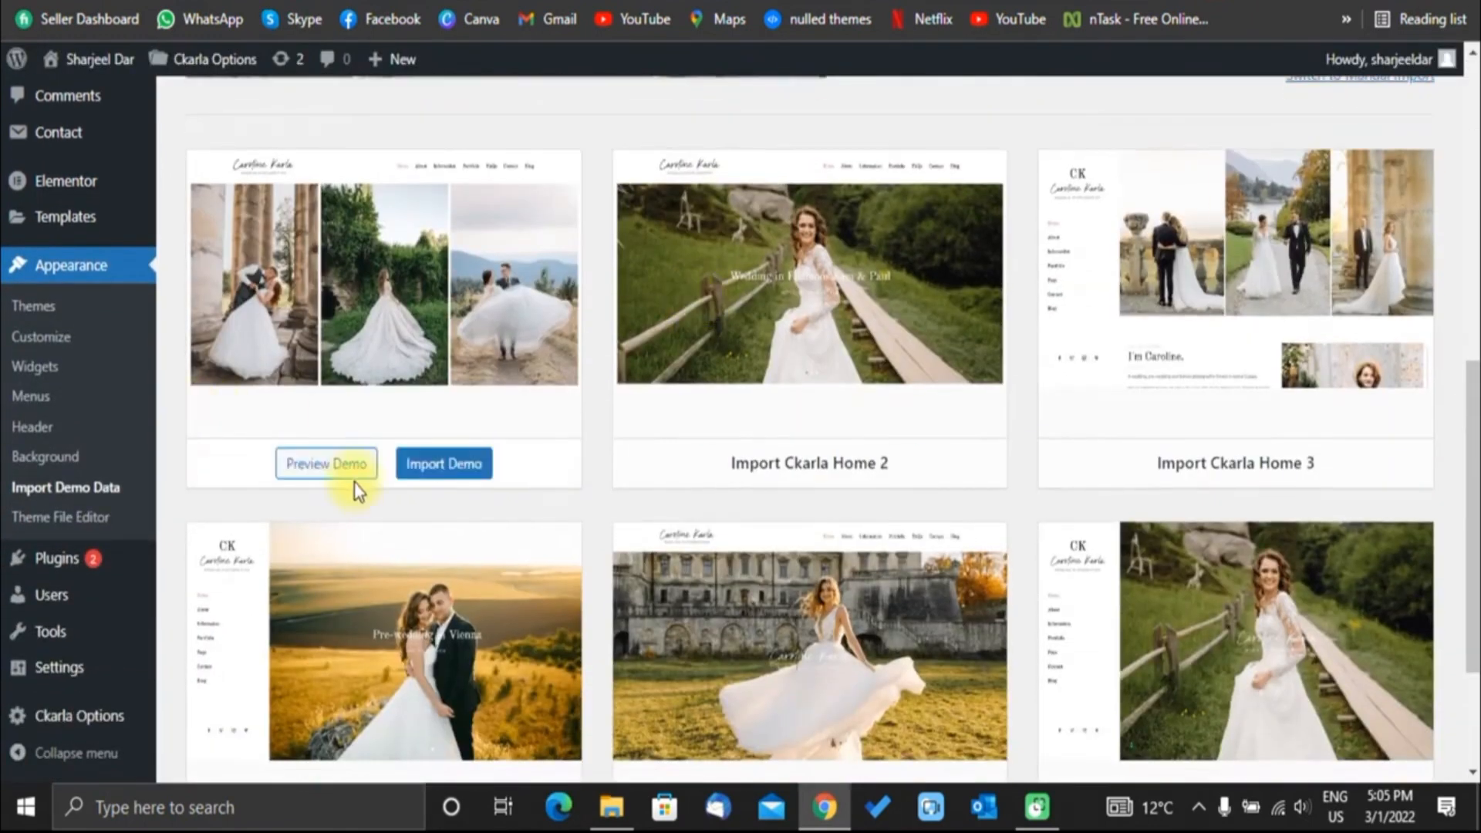
pyautogui.scroll(-3, 919, 502)
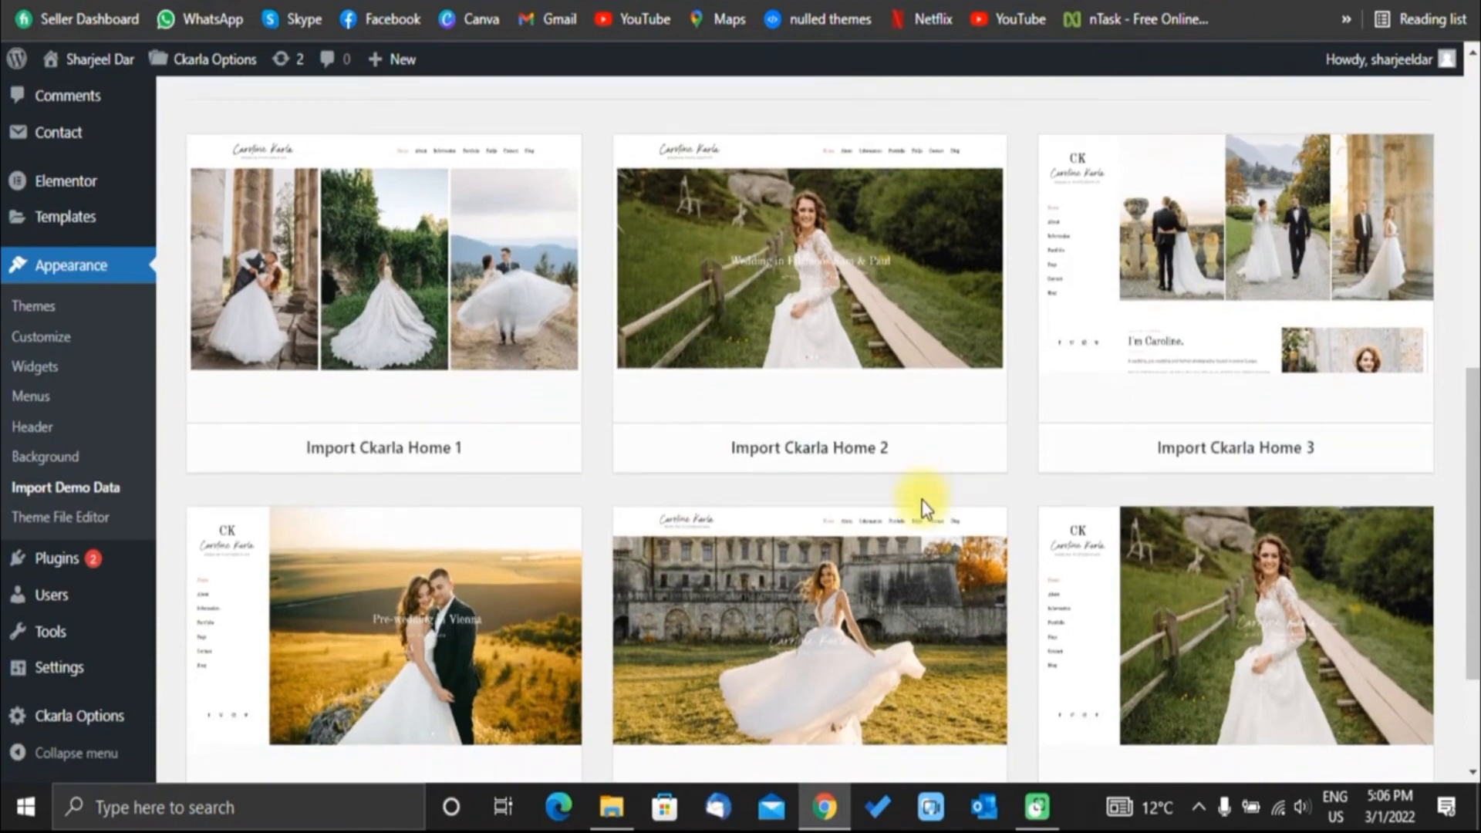
pyautogui.scroll(2, 354, 192)
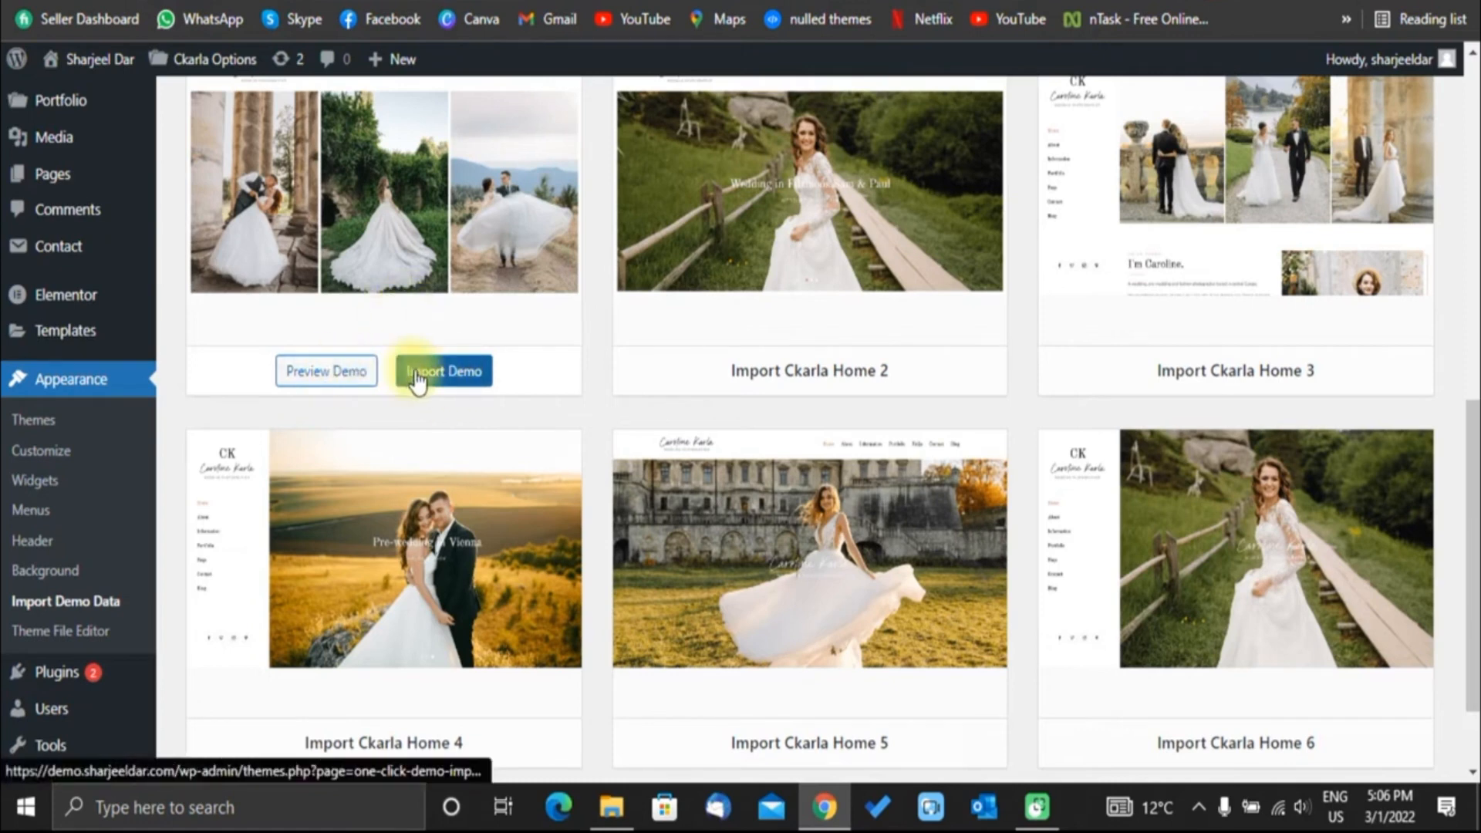
pyautogui.click(336, 372)
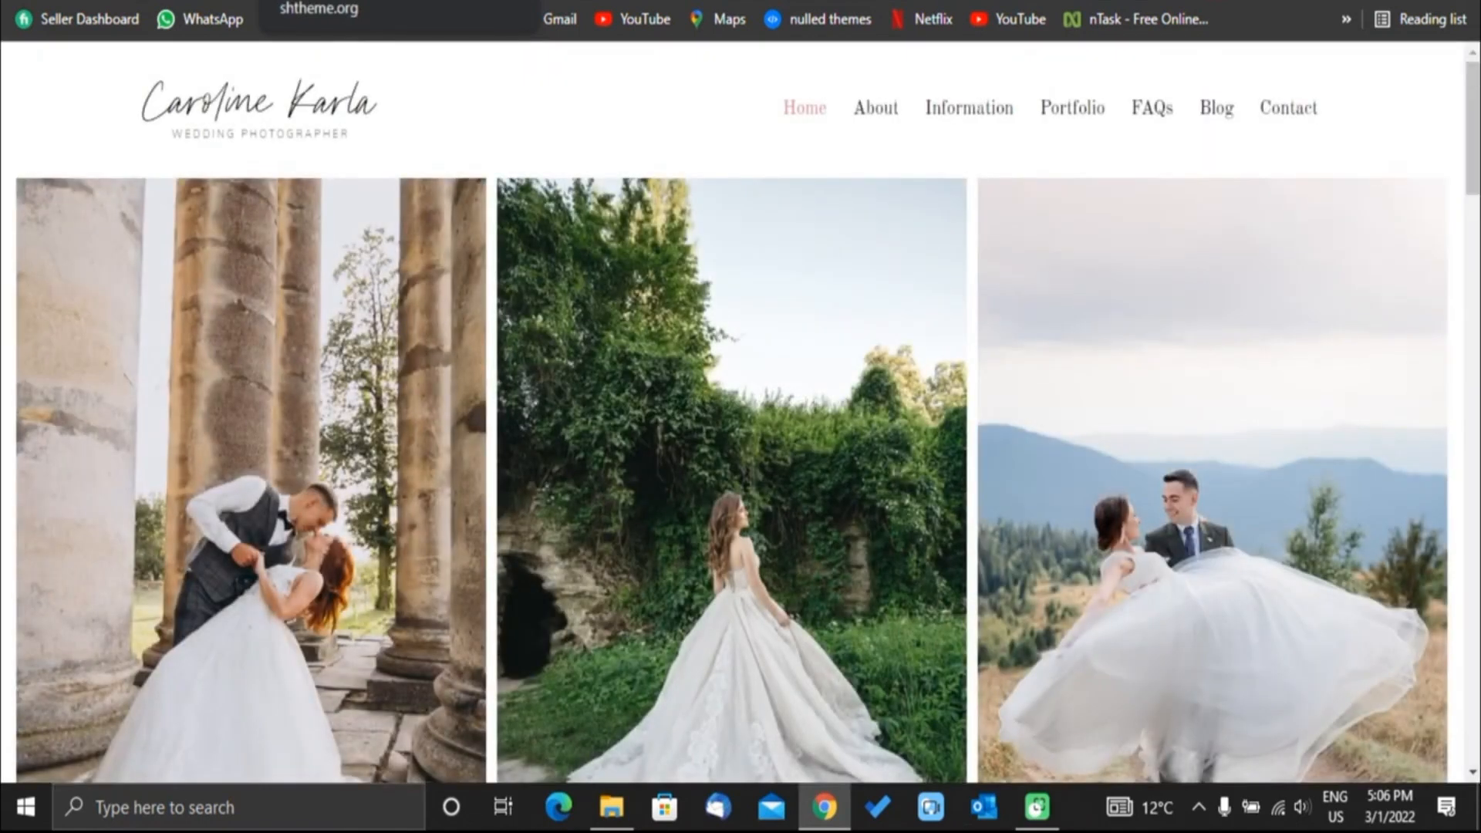
pyautogui.click(414, 2)
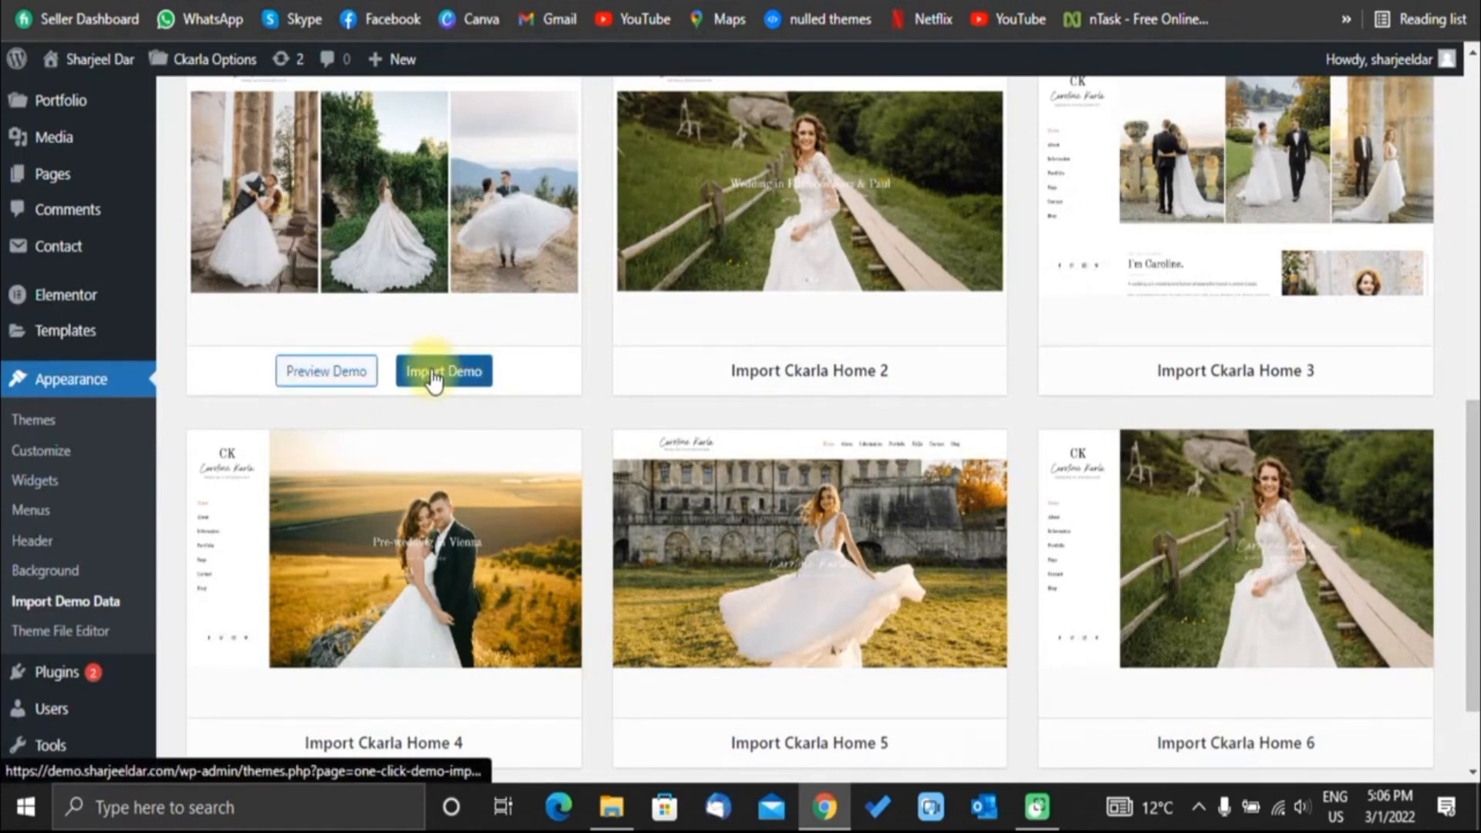
# Import the Ckarla Home 1 demo without selecting any of the recommended plugins.
pyautogui.click(431, 377)
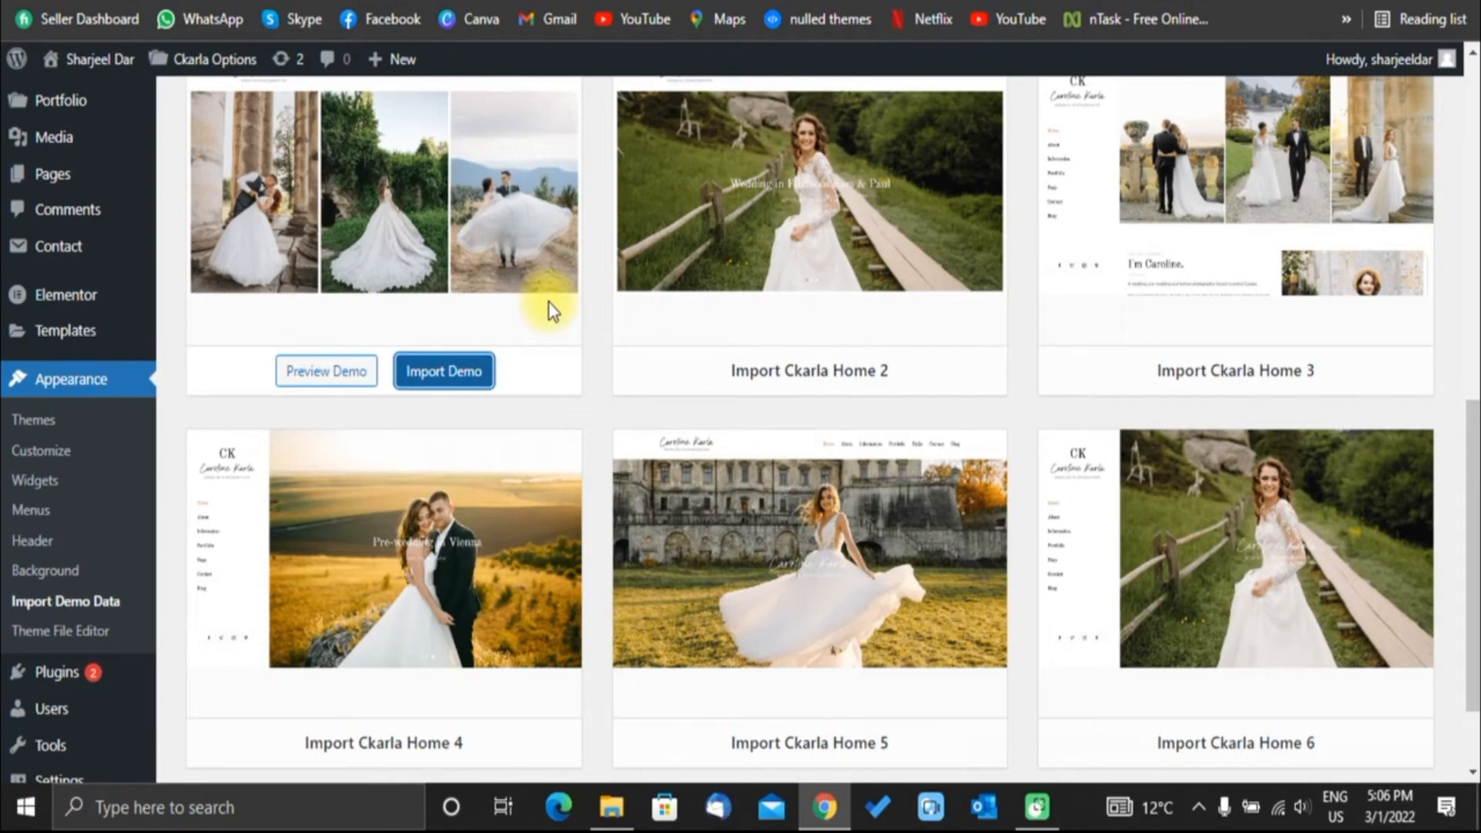
pyautogui.scroll(-3, 553, 311)
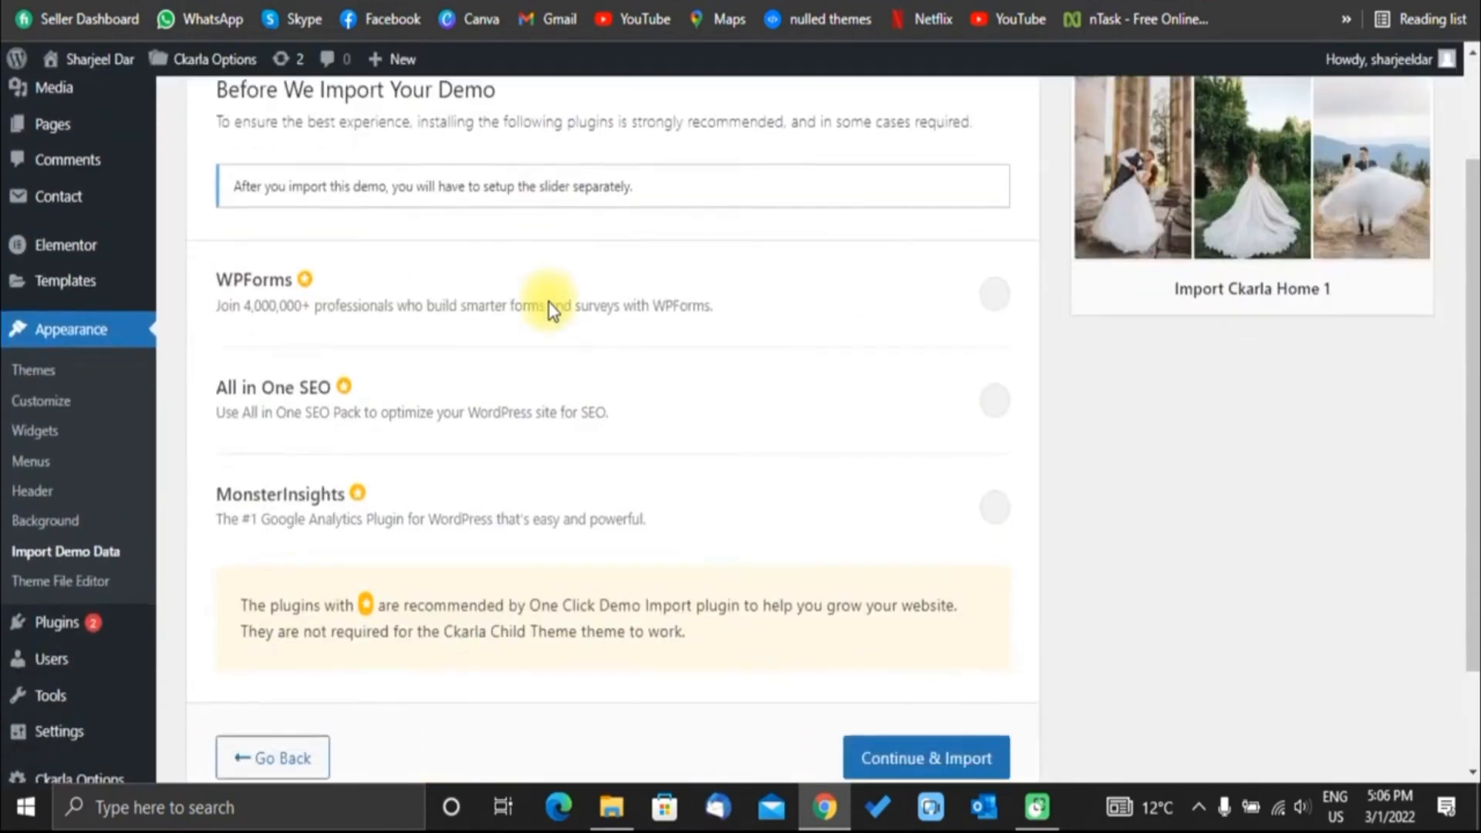
pyautogui.scroll(-2, 553, 311)
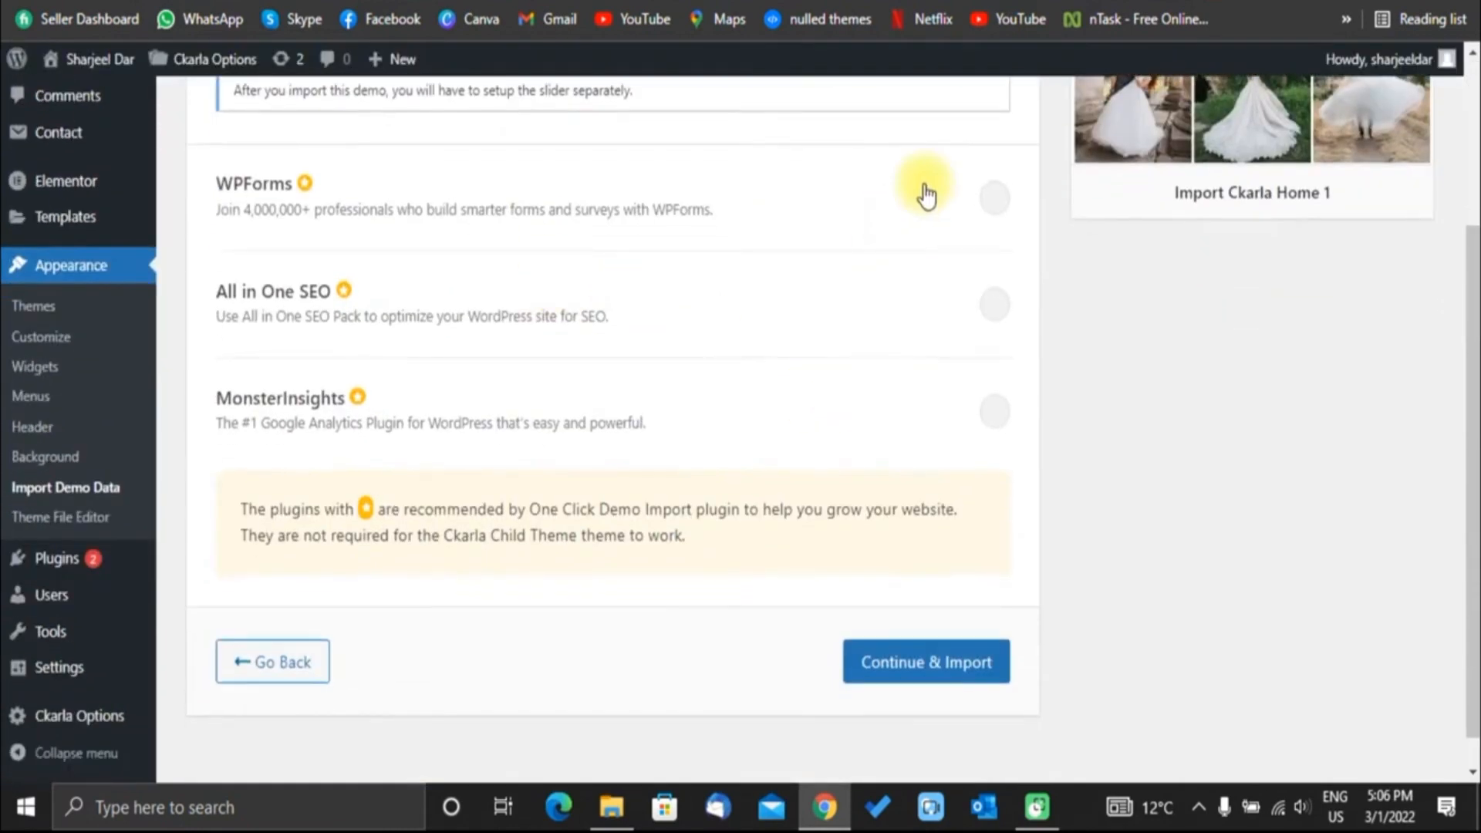
pyautogui.click(882, 683)
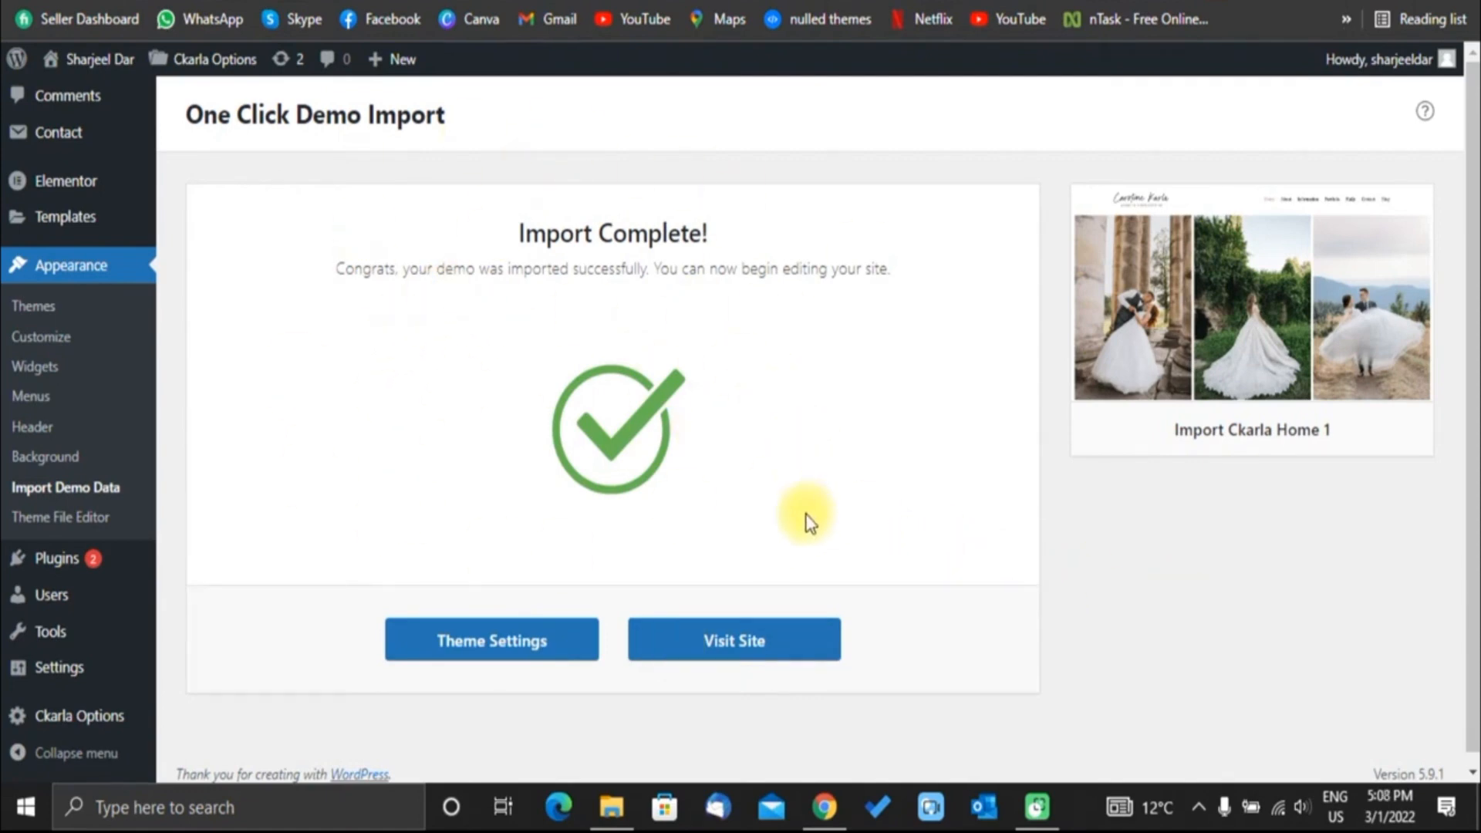
# Open the demo site in a new tab and review its imported home page from header to footer.
pyautogui.rightClick(701, 639)
pyautogui.click(750, 420)
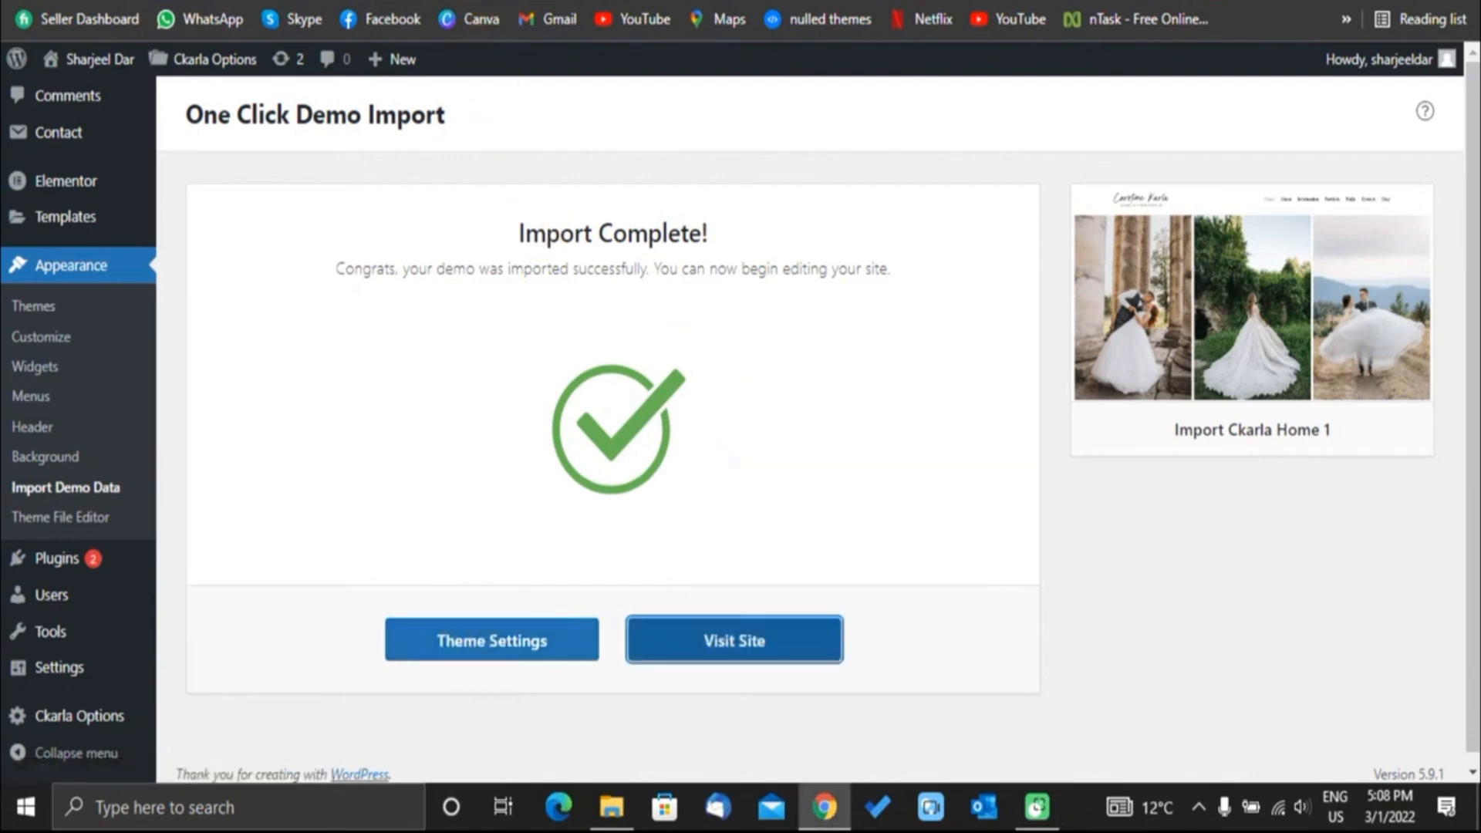
pyautogui.click(487, 0)
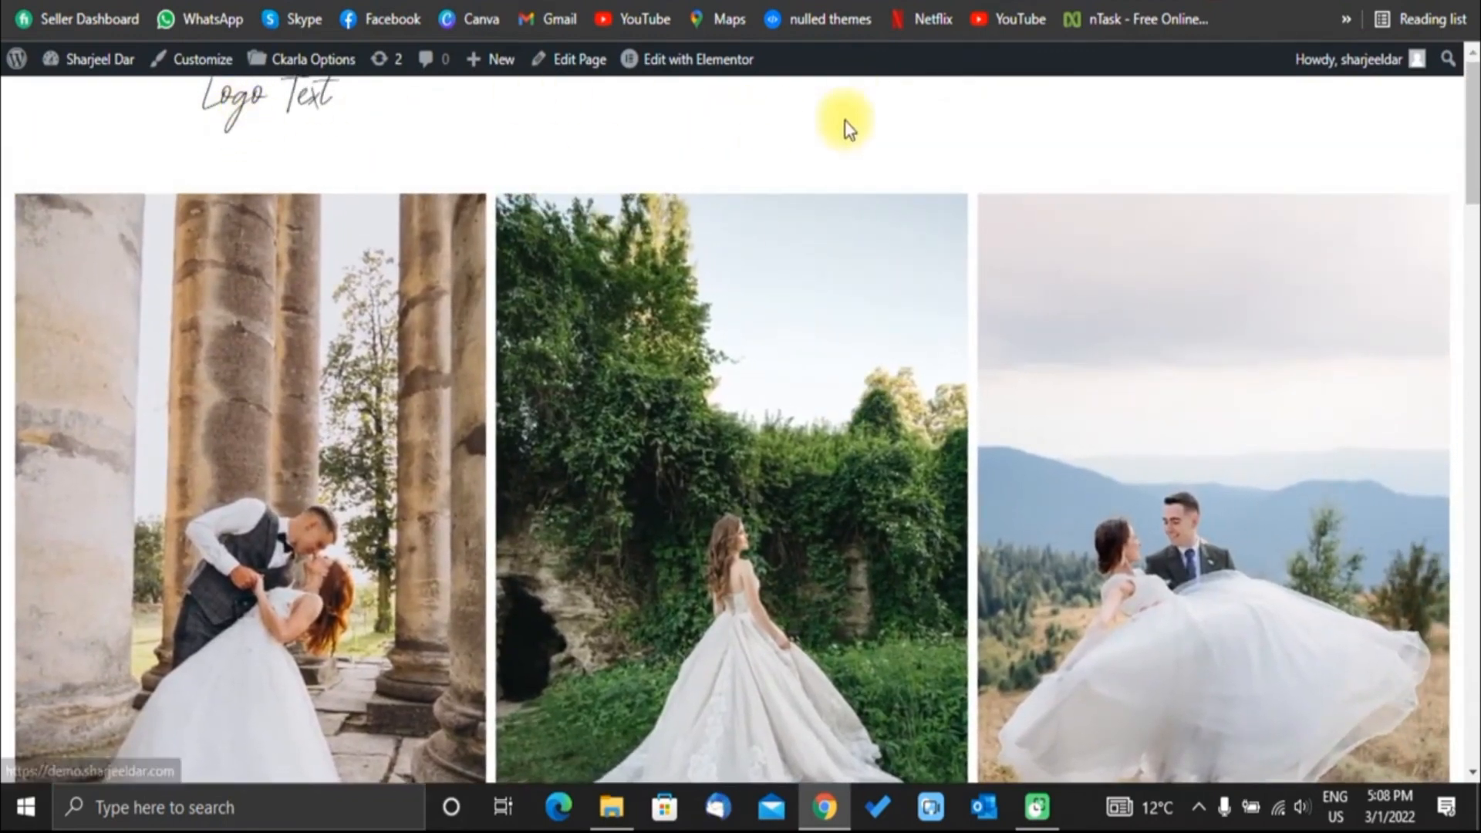
pyautogui.scroll(-10, 821, 227)
pyautogui.scroll(-12, 661, 463)
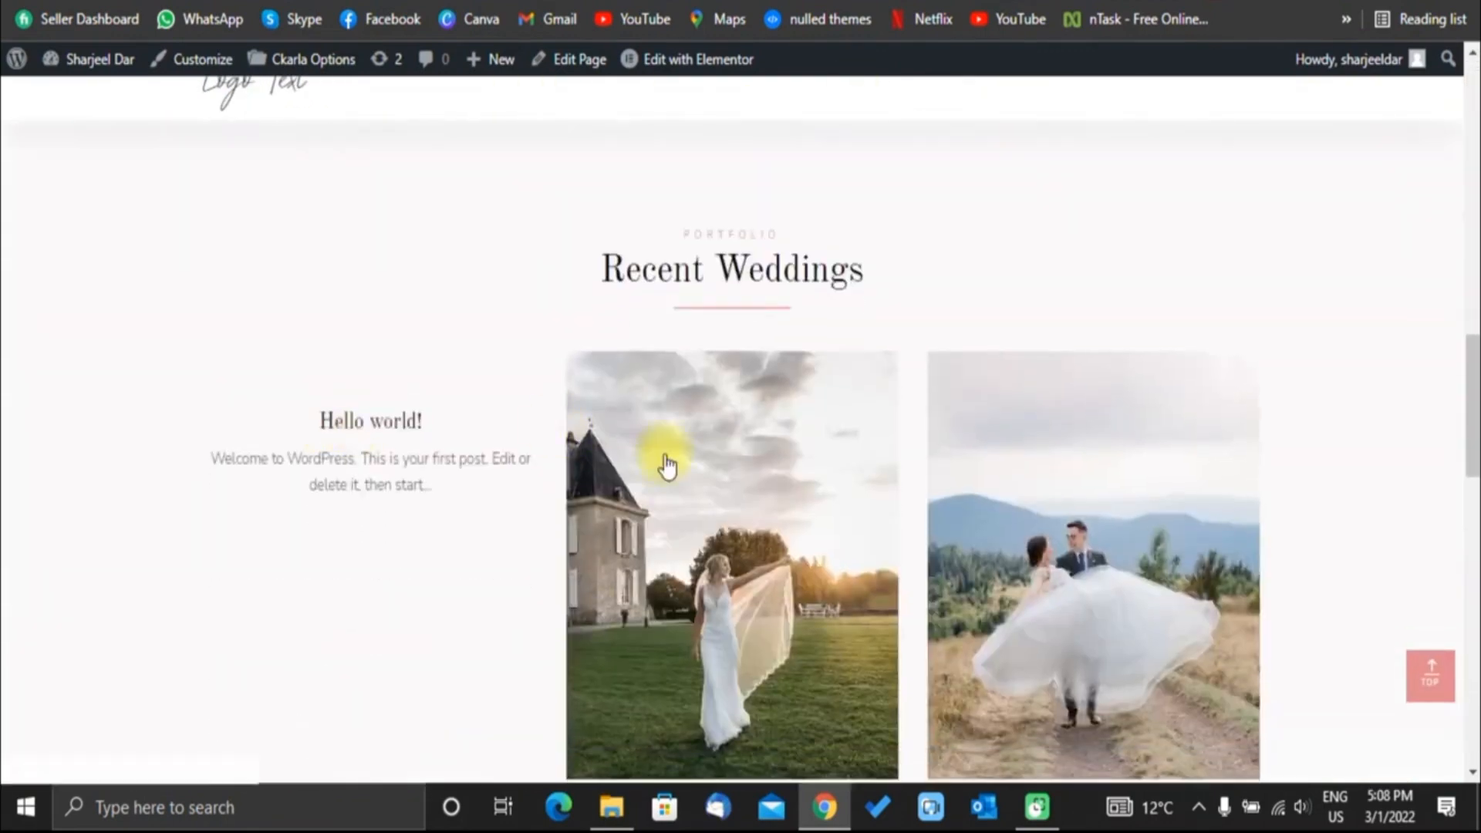
pyautogui.scroll(5, 545, 373)
pyautogui.scroll(-4, 472, 332)
pyautogui.scroll(-12, 472, 332)
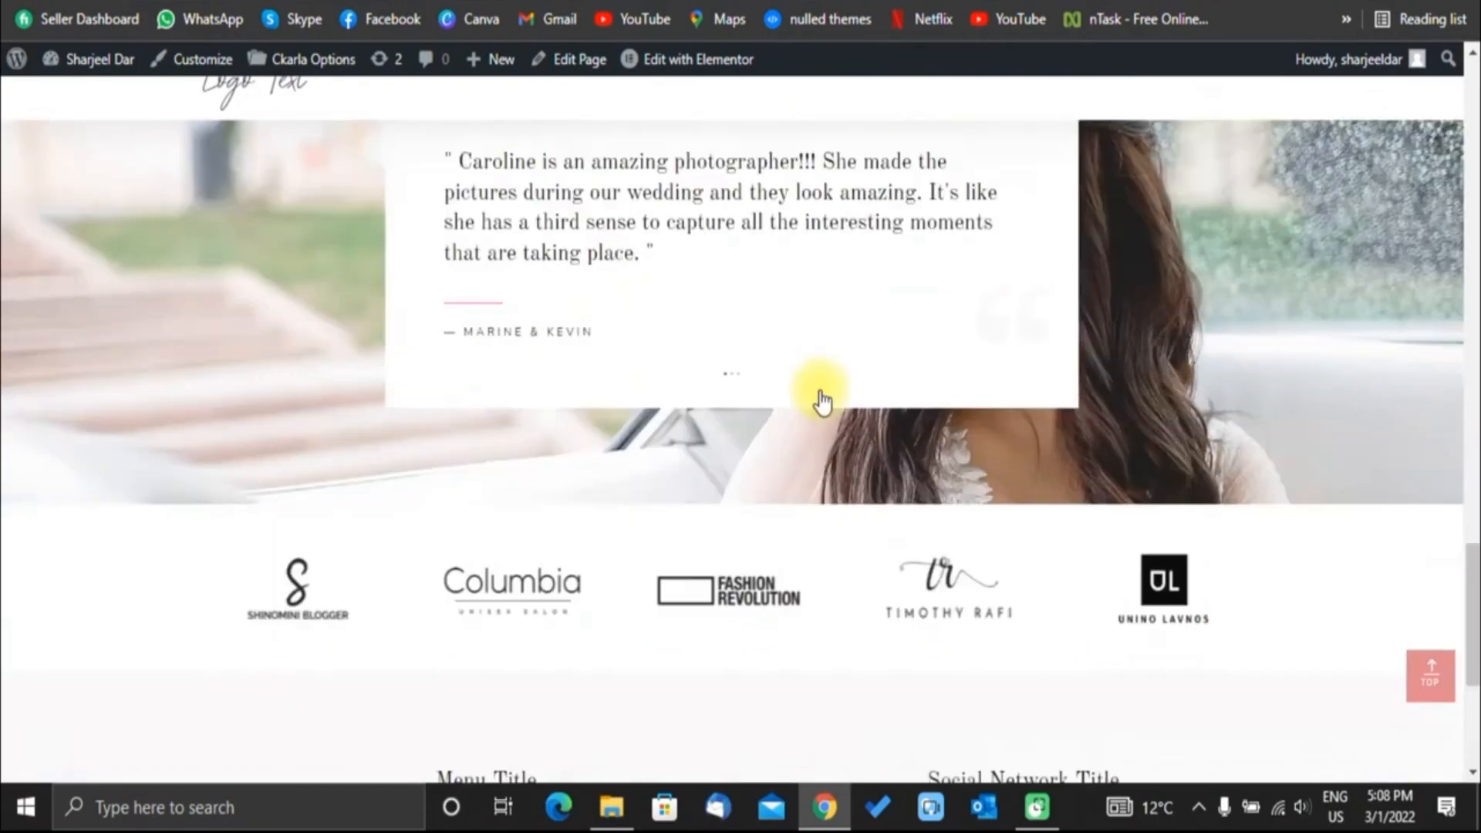
pyautogui.scroll(6, 1469, 409)
pyautogui.scroll(20, 642, 404)
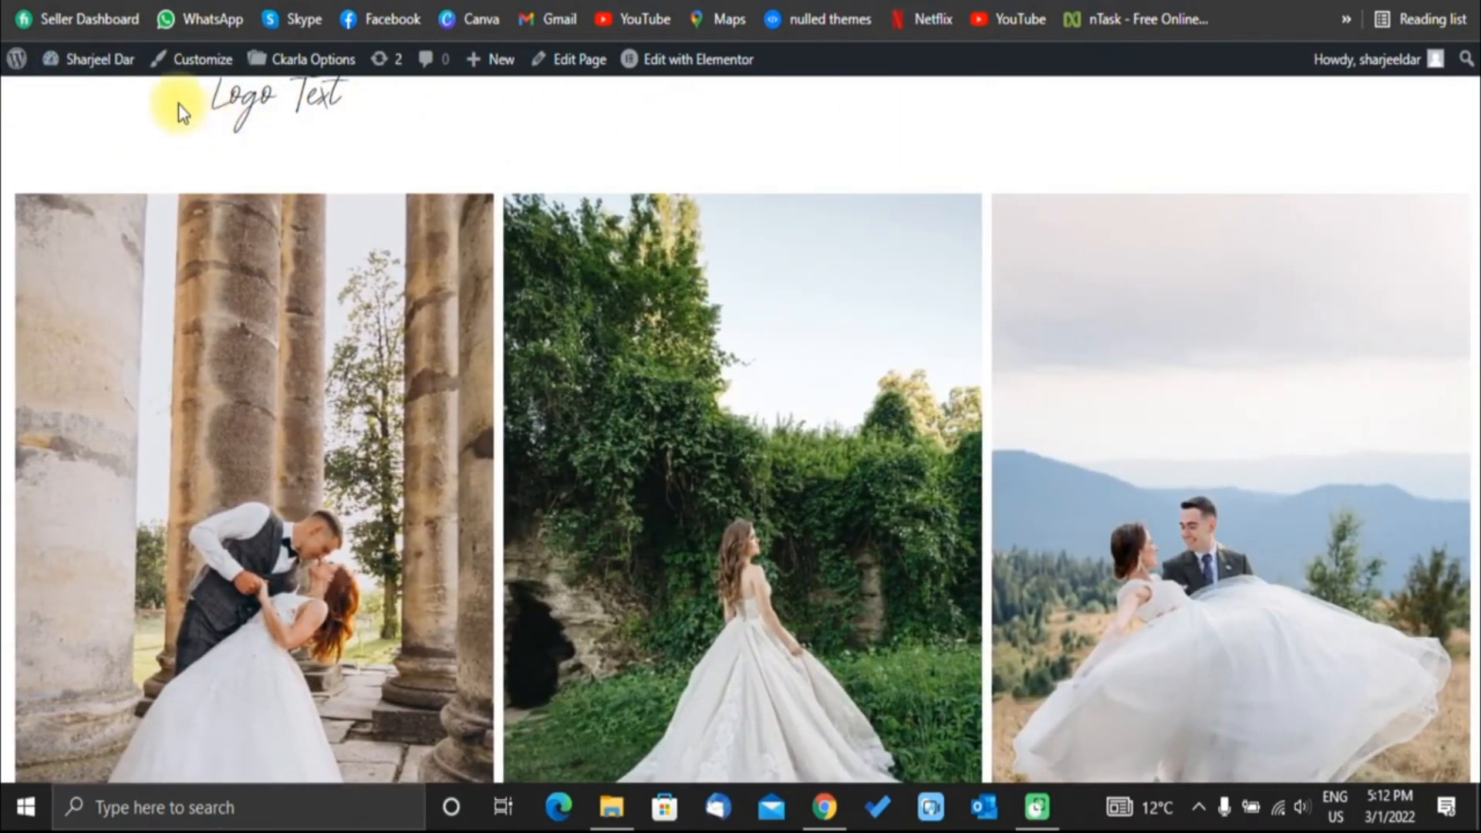
# Assign the Primary Menu to the Primary Navigation Menu location in the site customizer and reload the demo home page.
pyautogui.moveTo(178, 112)
pyautogui.mouseDown()
pyautogui.moveTo(383, 108)
pyautogui.moveTo(231, 99)
pyautogui.moveTo(205, 112)
pyautogui.mouseUp()
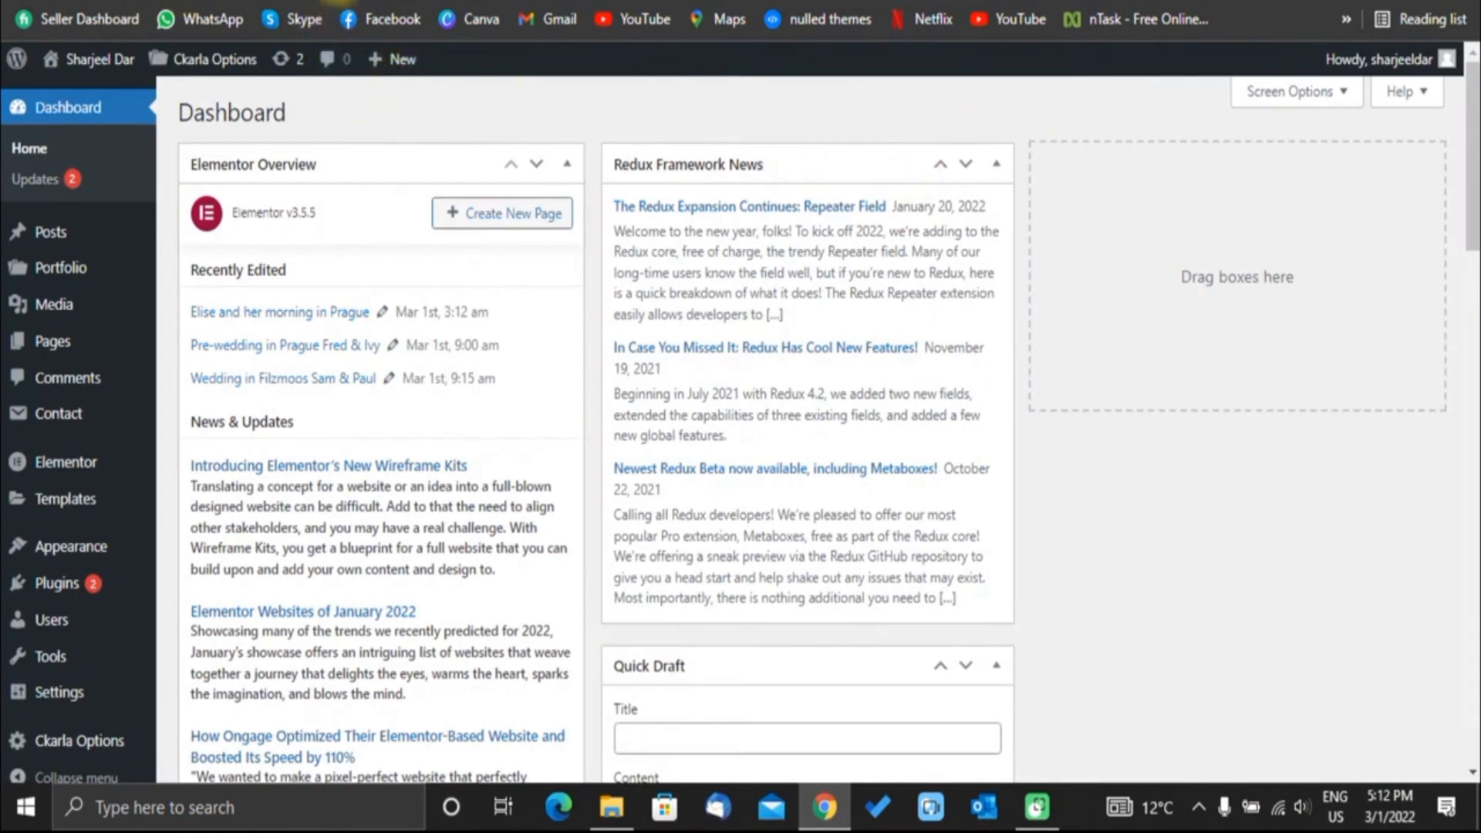
pyautogui.moveTo(118, 564)
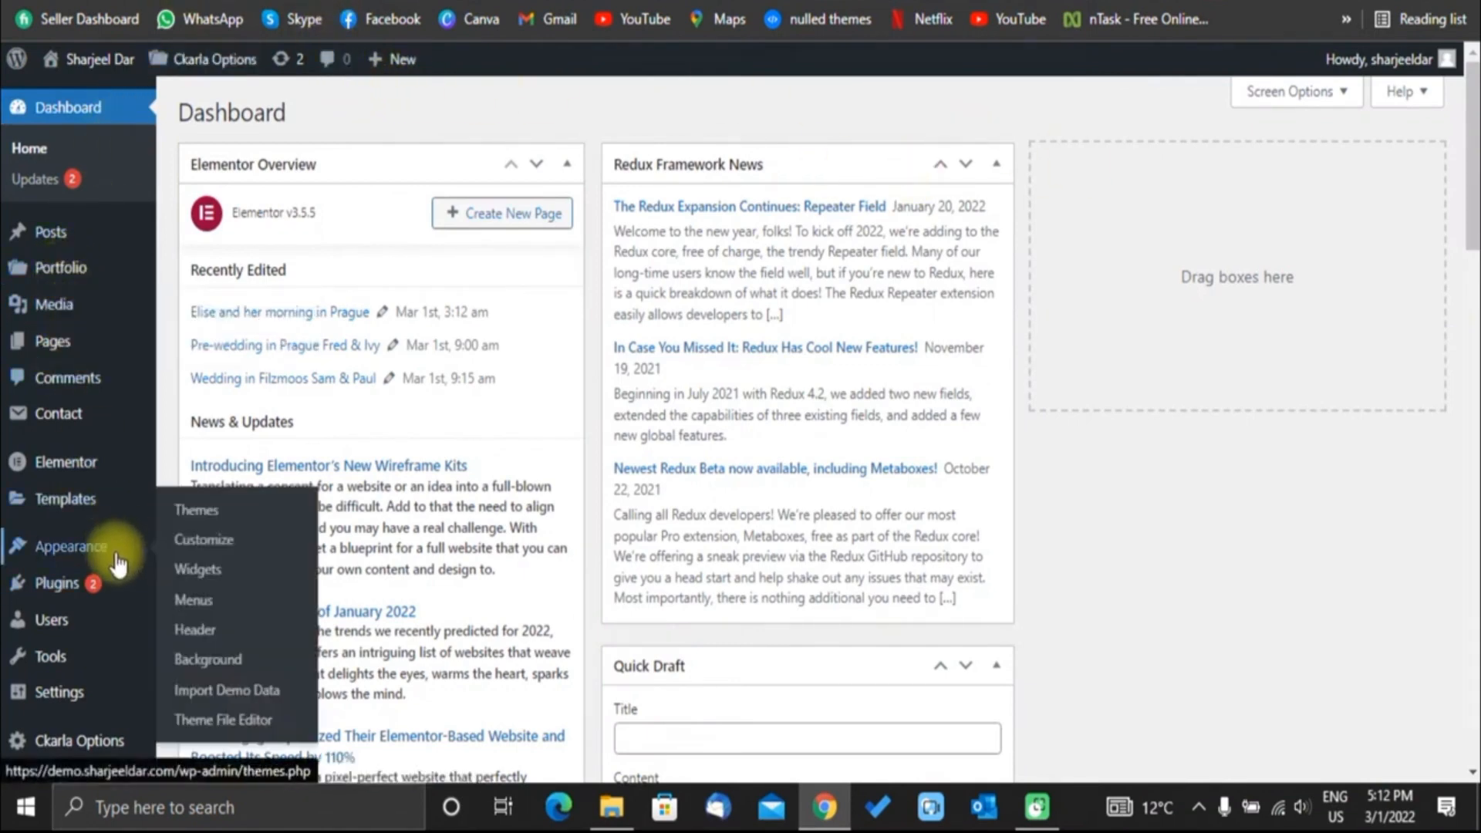
pyautogui.click(207, 547)
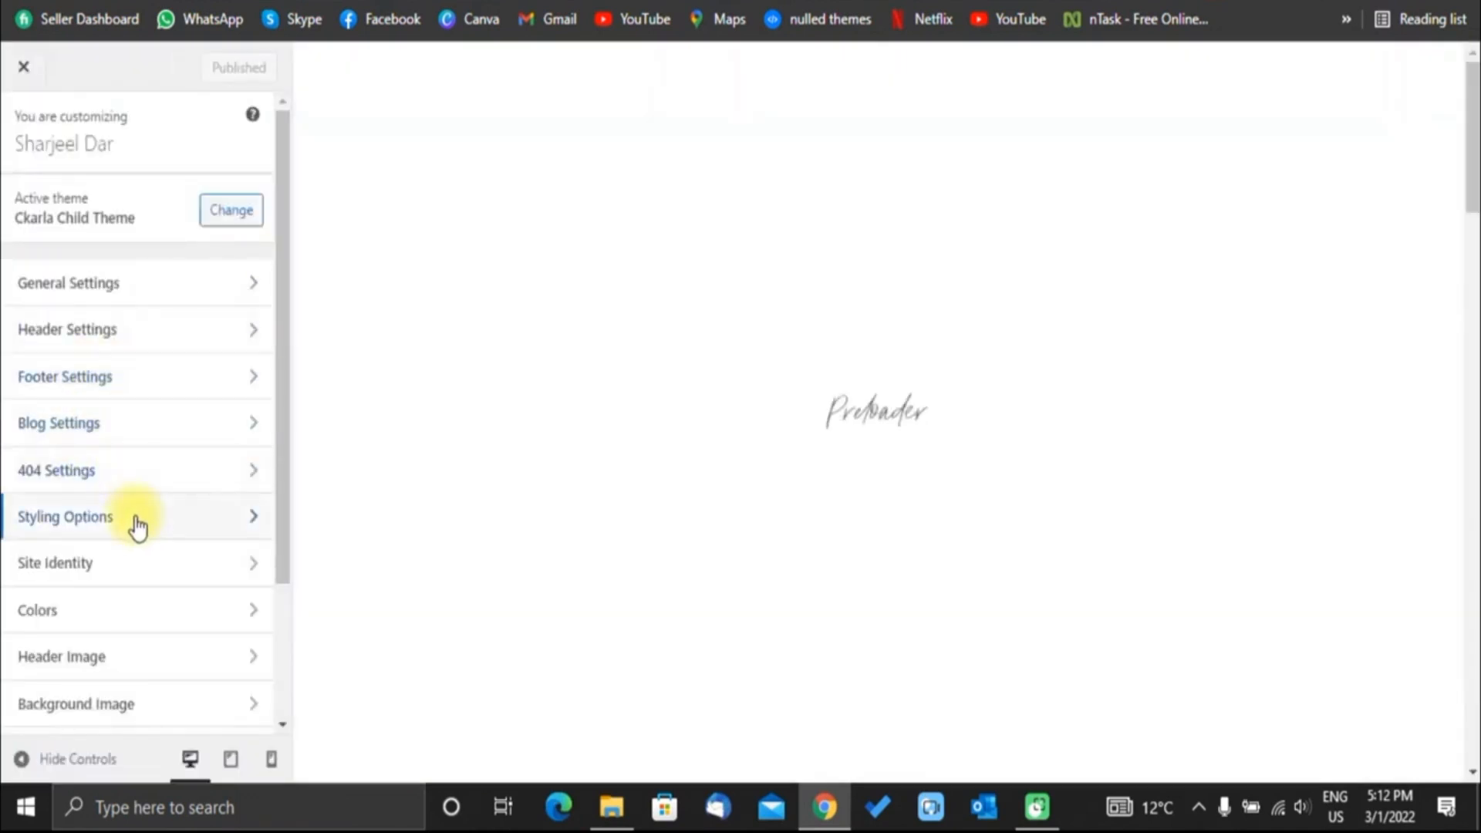
pyautogui.scroll(-2, 66, 595)
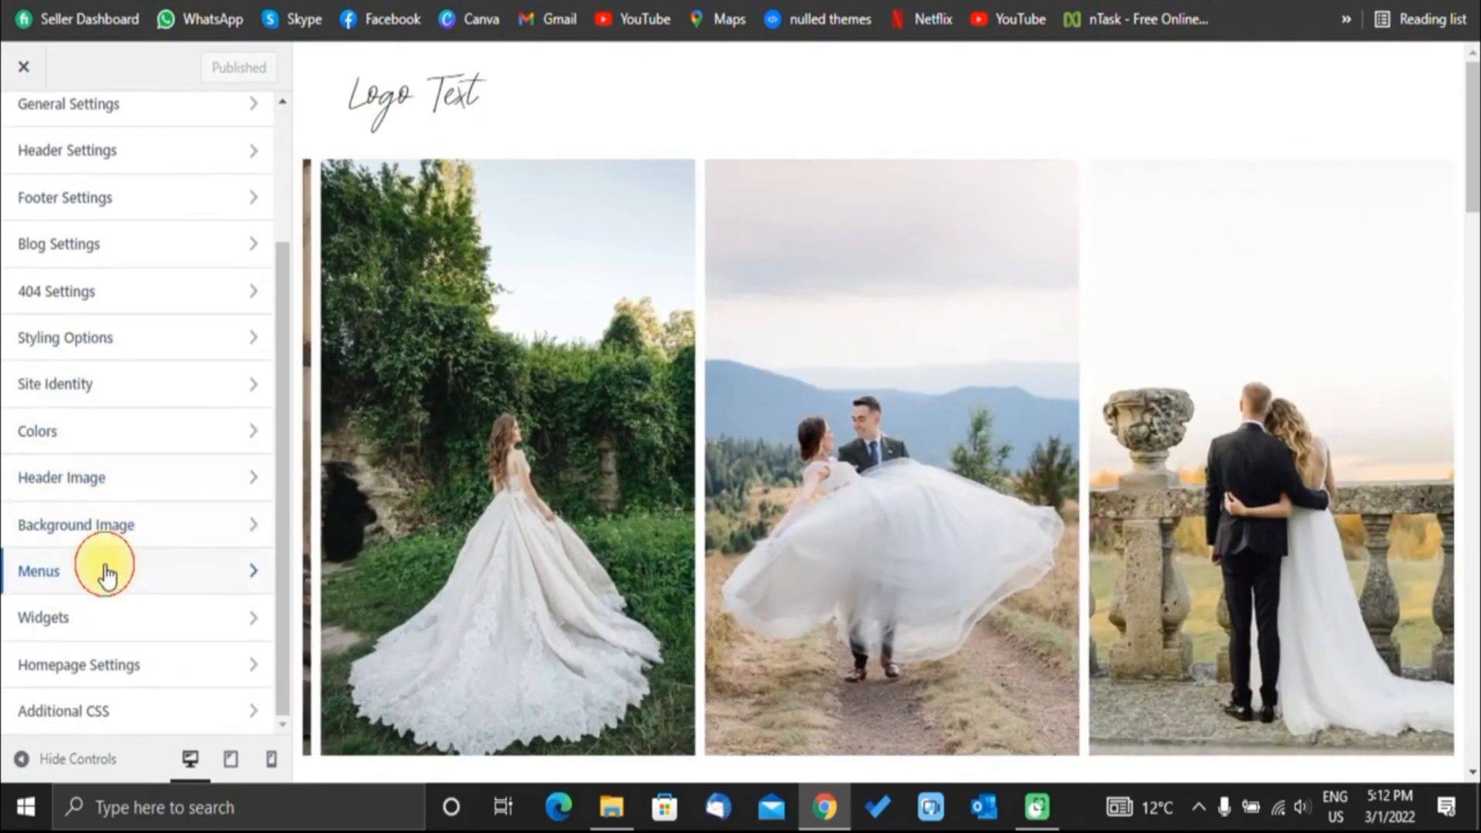
pyautogui.click(106, 571)
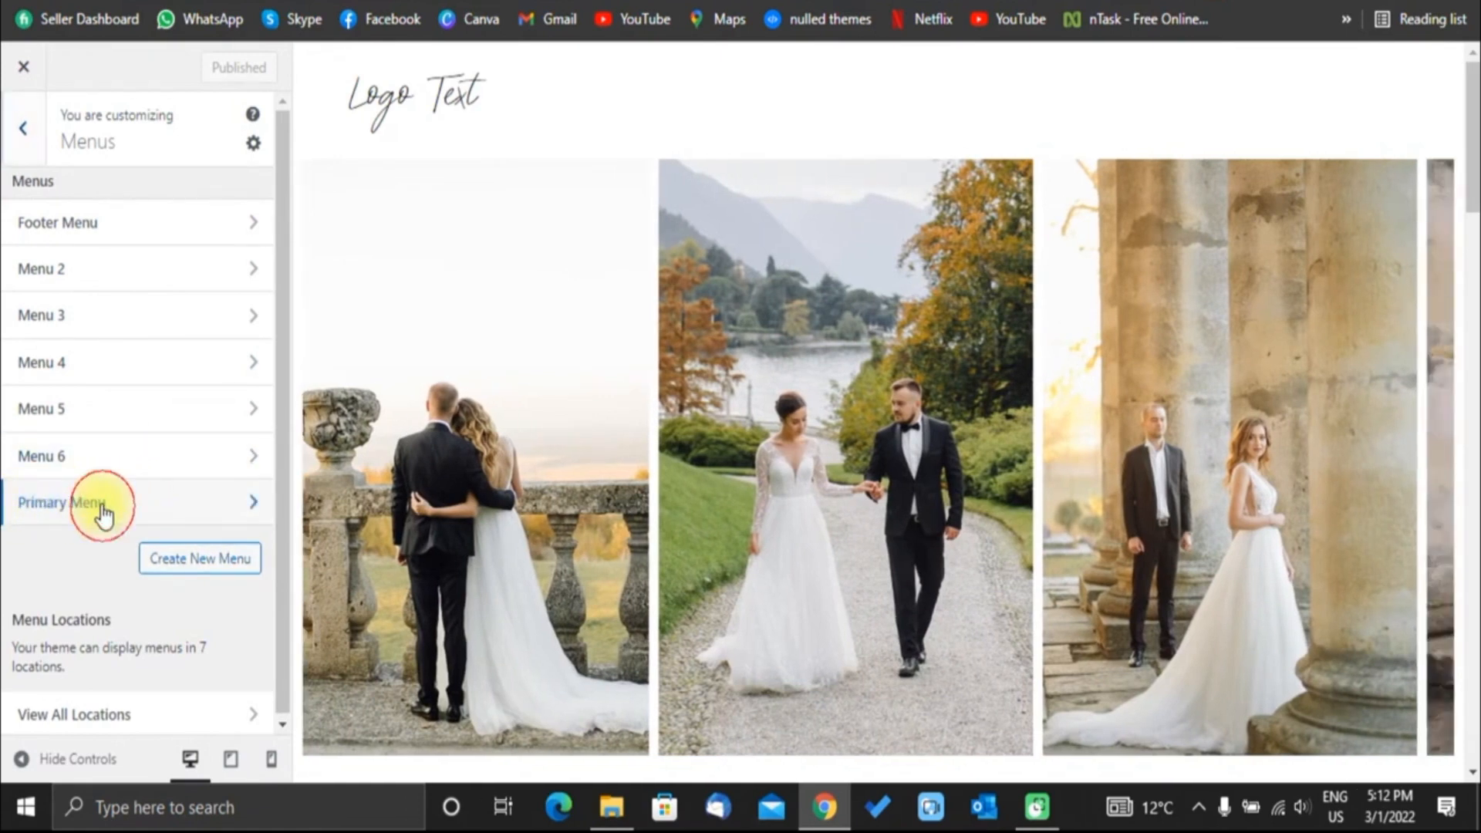
pyautogui.click(59, 509)
pyautogui.scroll(-2, 100, 420)
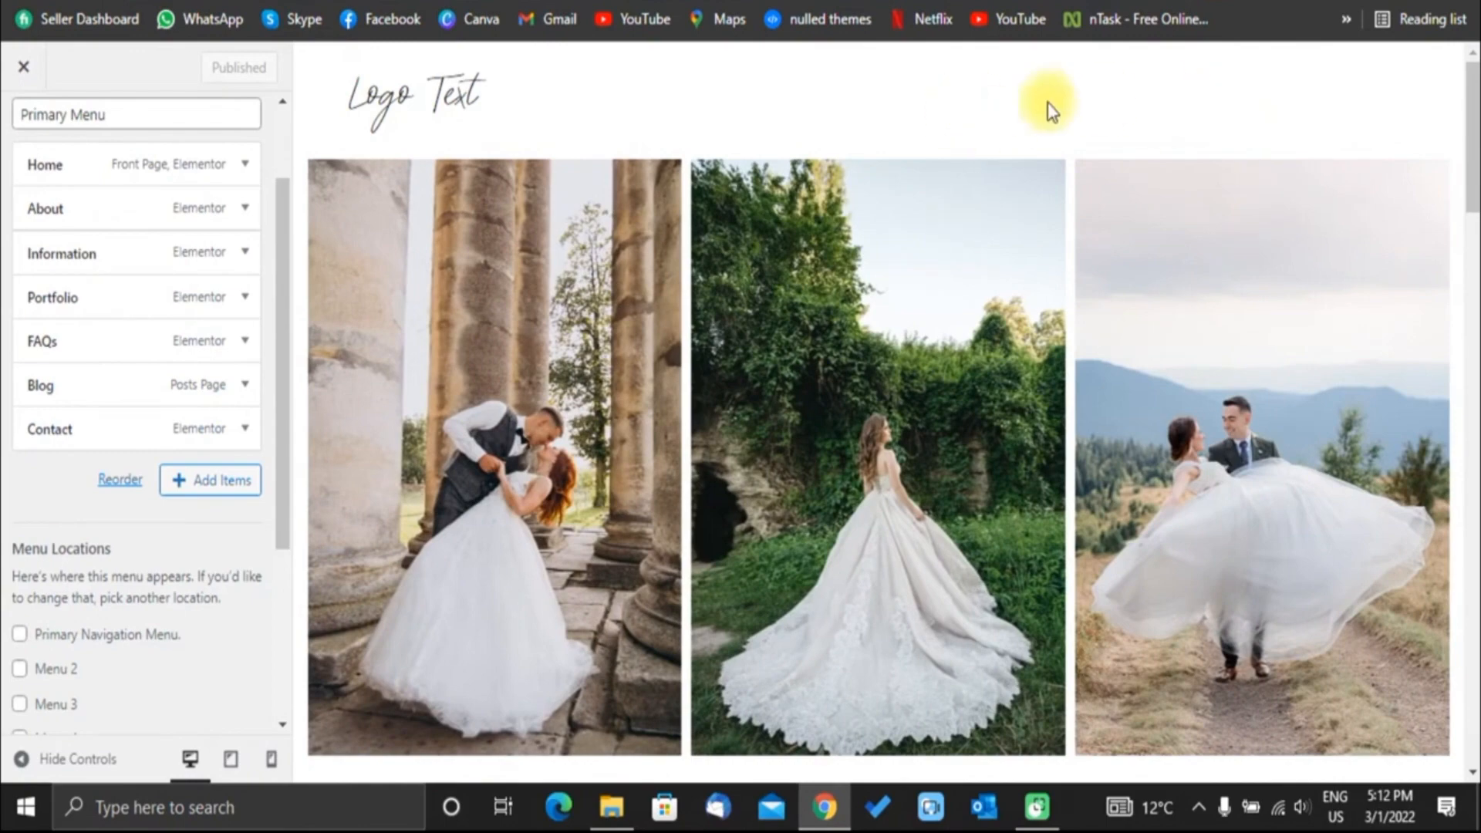
pyautogui.click(21, 635)
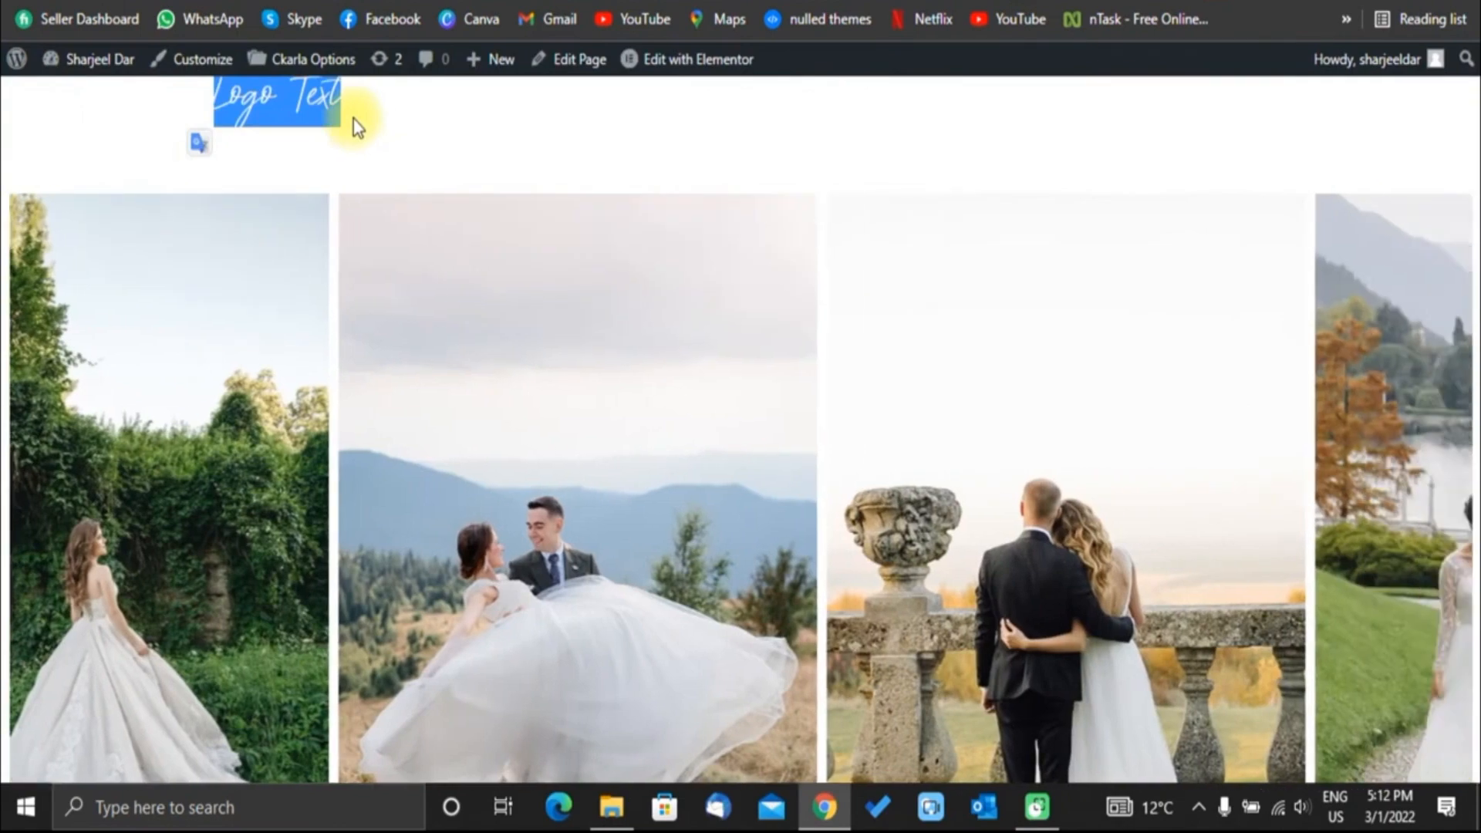
pyautogui.click(353, 118)
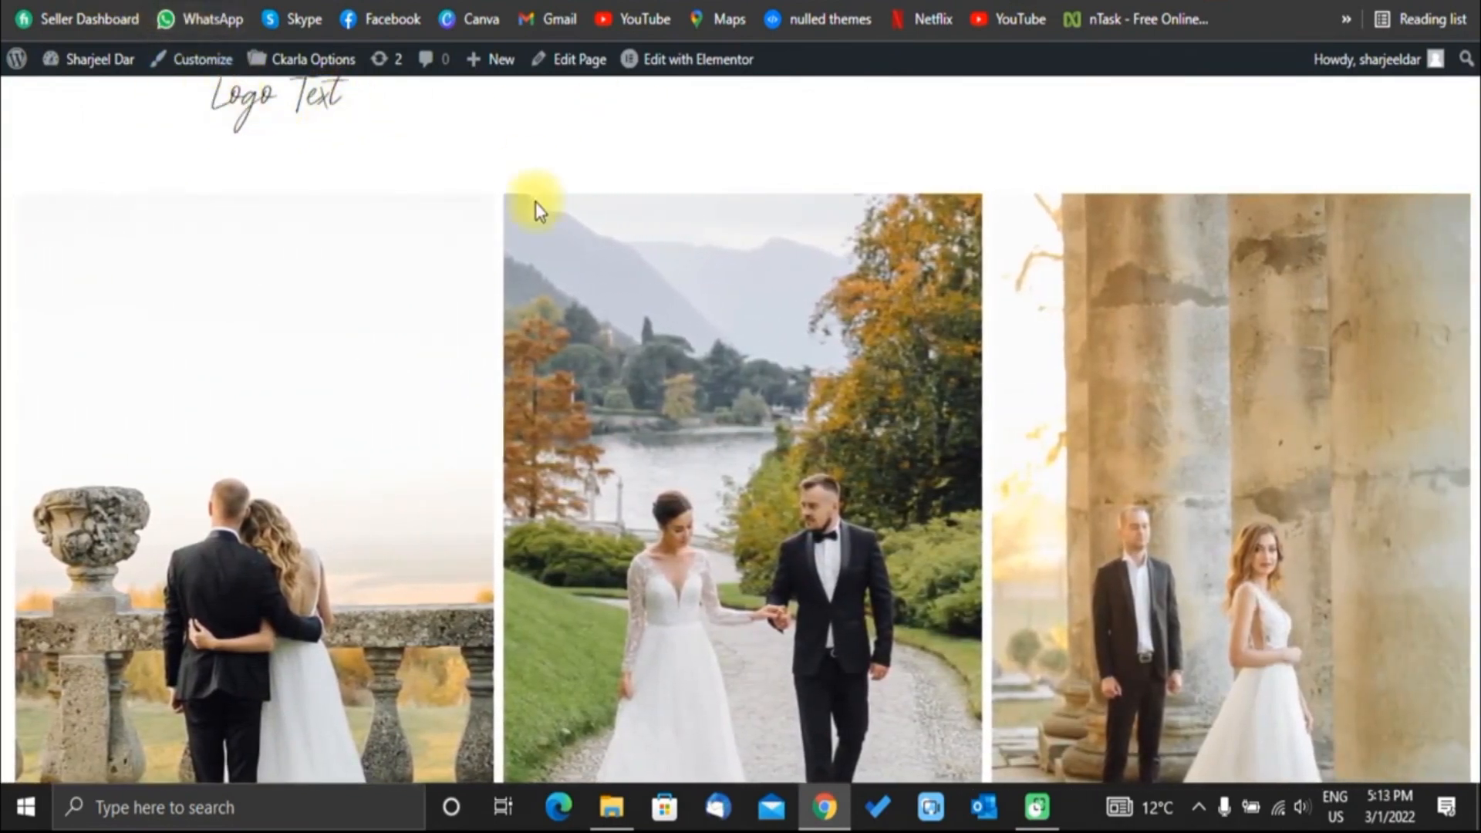
pyautogui.press('F5')
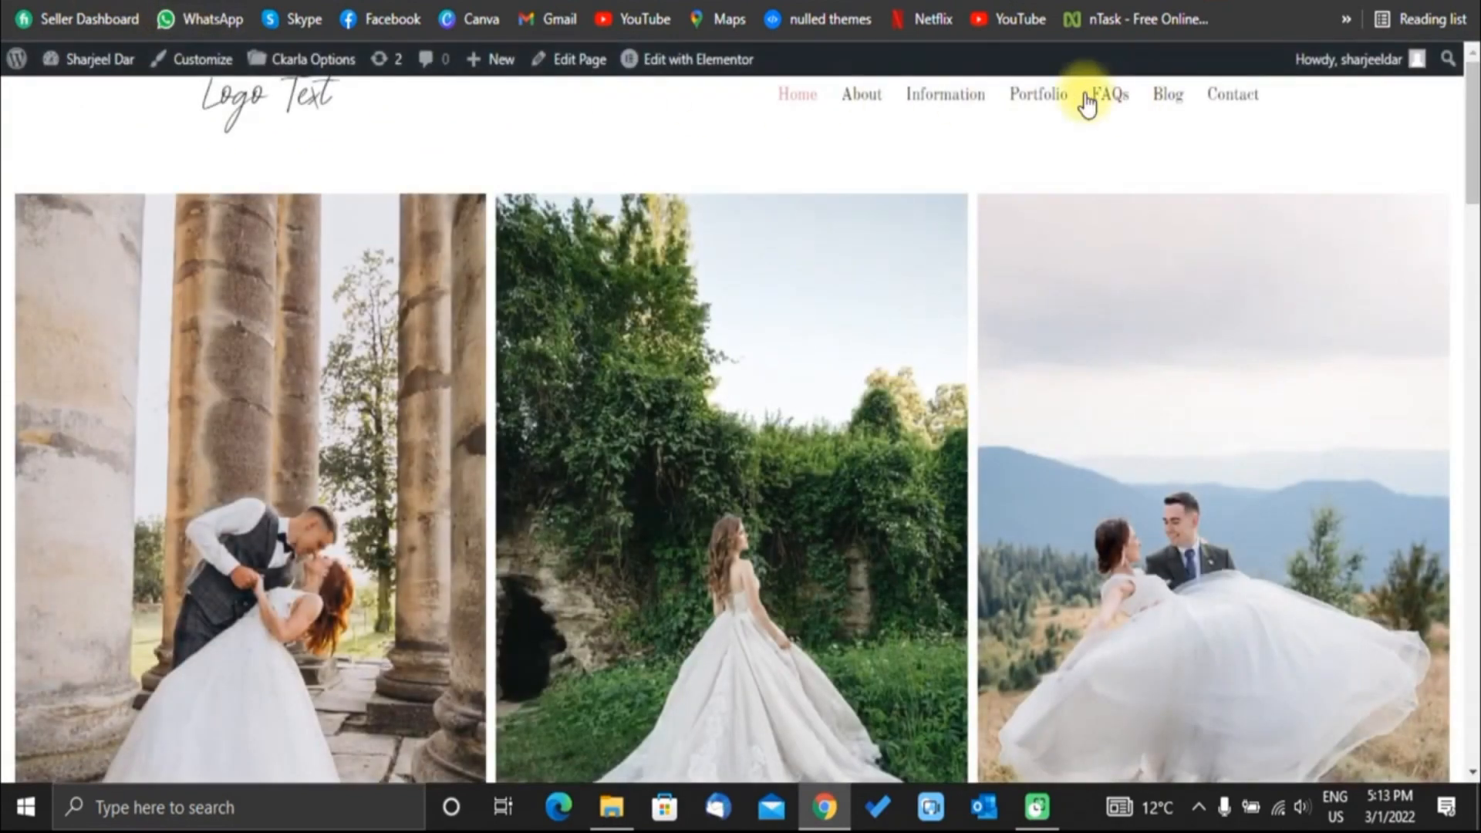
# Open the General Settings of the Ckarla theme options from the WordPress dashboard.
pyautogui.moveTo(224, 104); pyautogui.dragTo(420, 92)
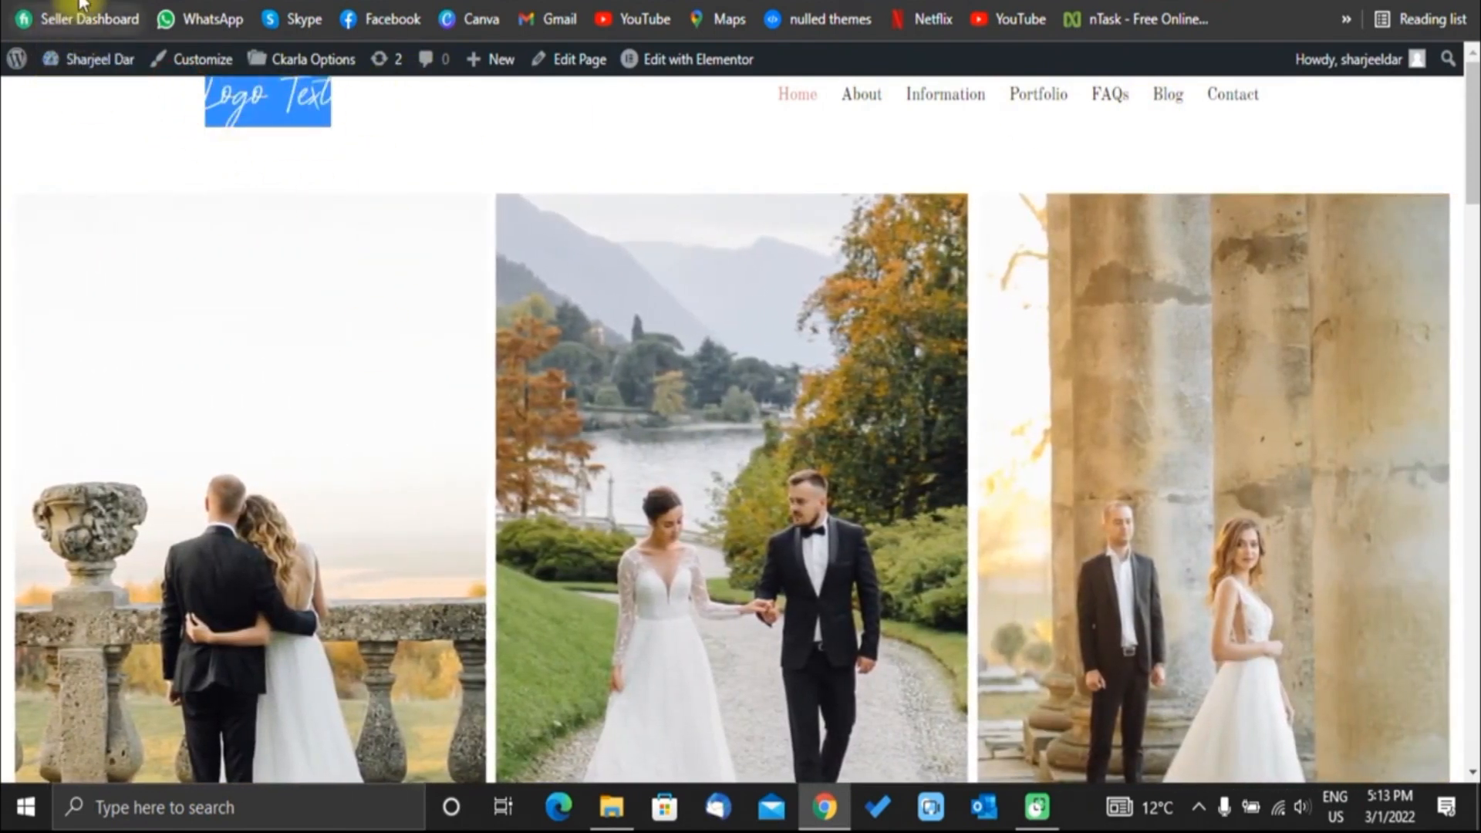
pyautogui.click(83, 8)
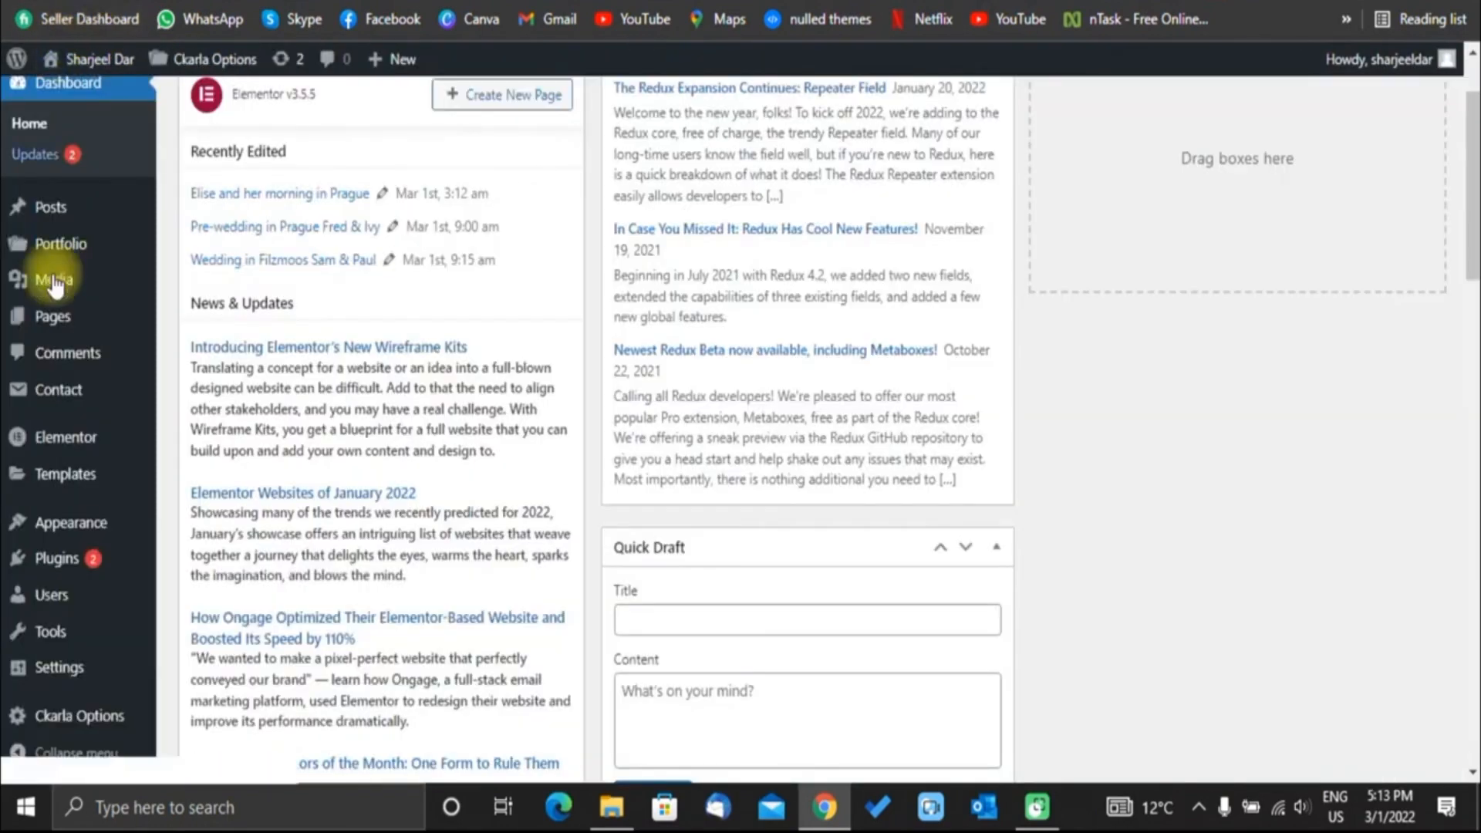
pyautogui.scroll(-3, 87, 683)
pyautogui.moveTo(118, 725)
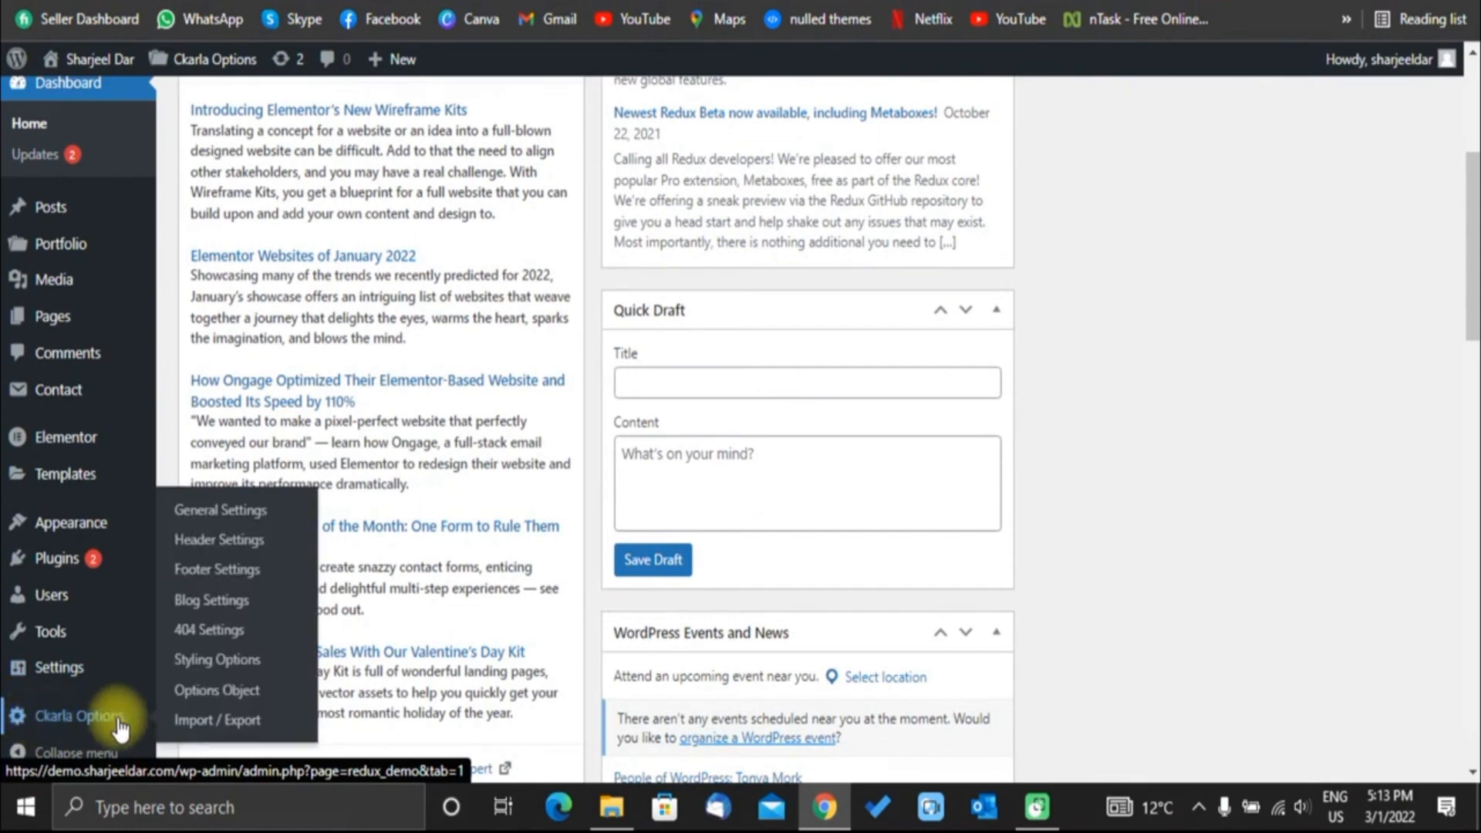
pyautogui.click(225, 513)
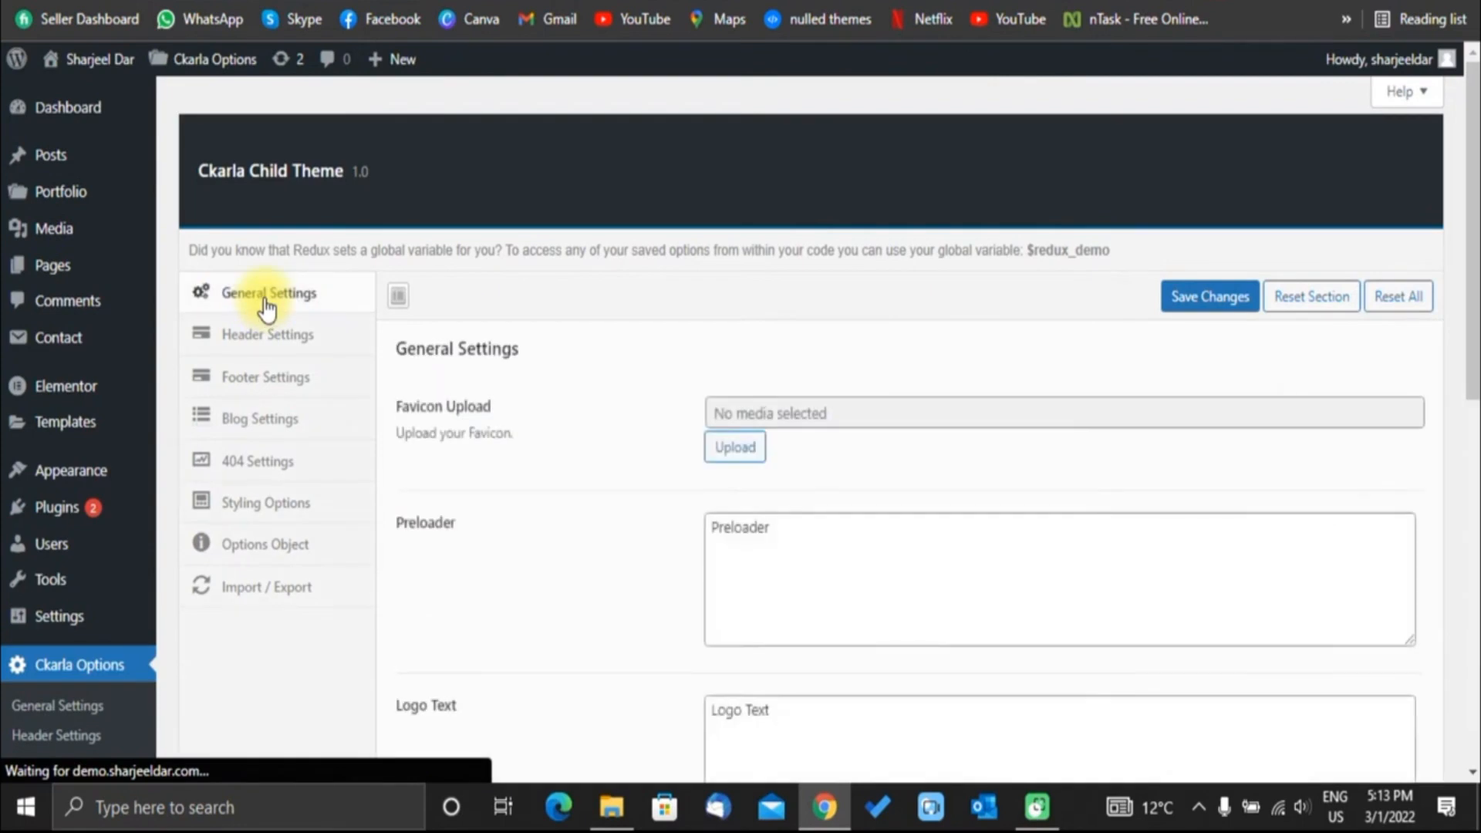
pyautogui.scroll(-3, 744, 423)
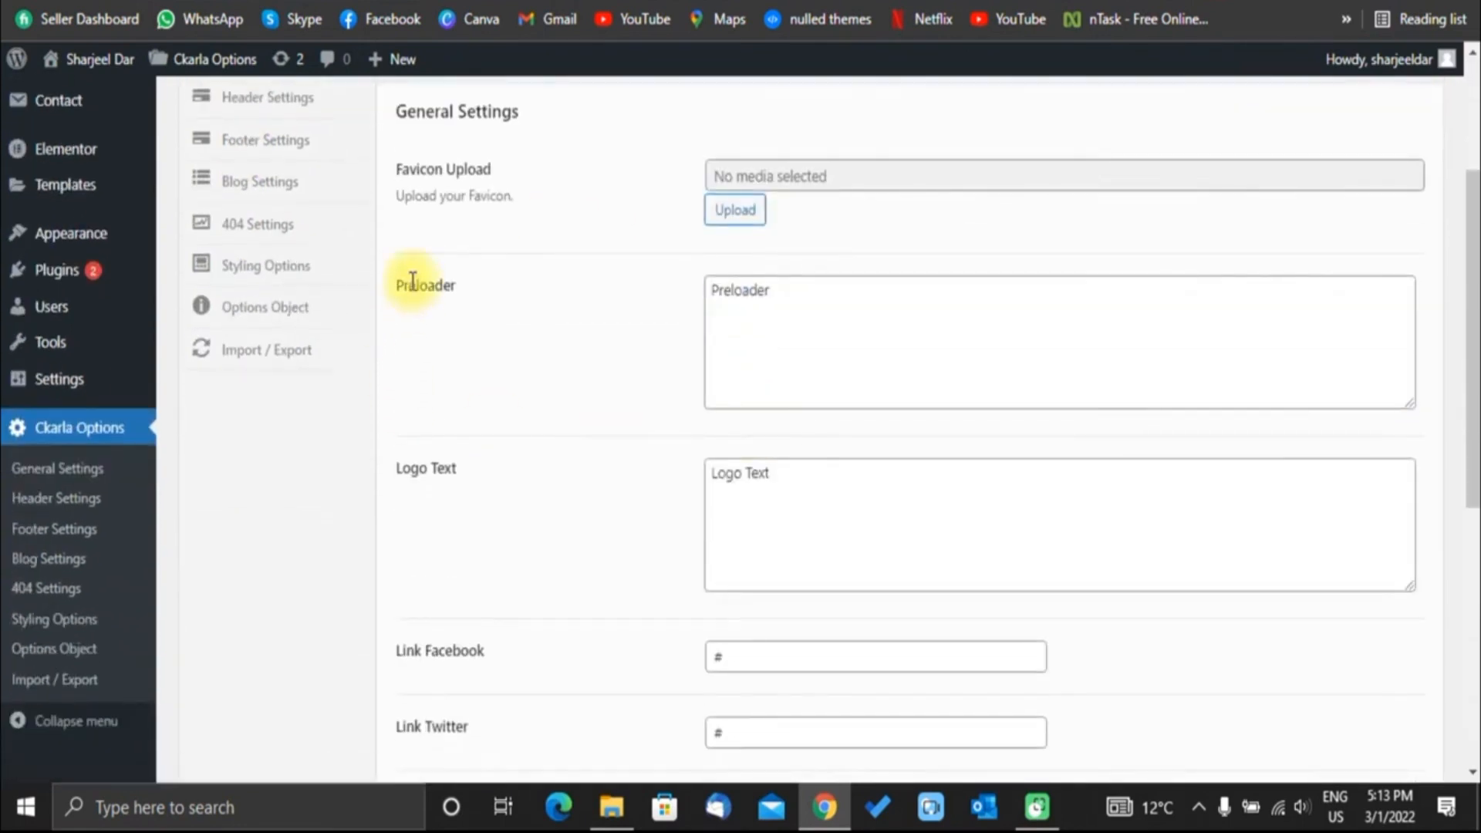
# Replace the Preloader and Logo Text with the site owner's name and save the general settings.
pyautogui.moveTo(394, 287); pyautogui.dragTo(478, 299)
pyautogui.moveTo(866, 288); pyautogui.dragTo(643, 295)
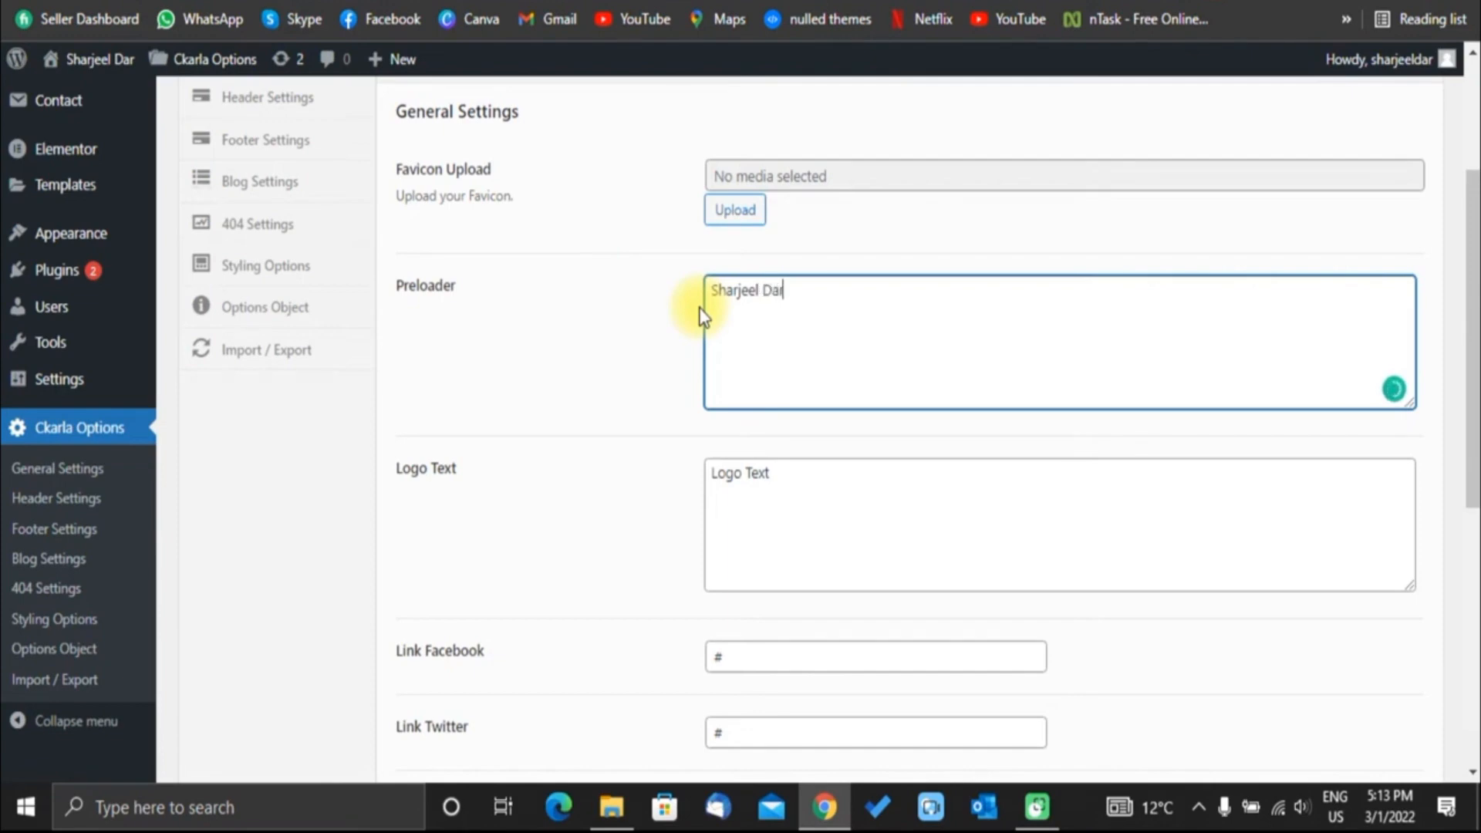
pyautogui.tripleClick(833, 477)
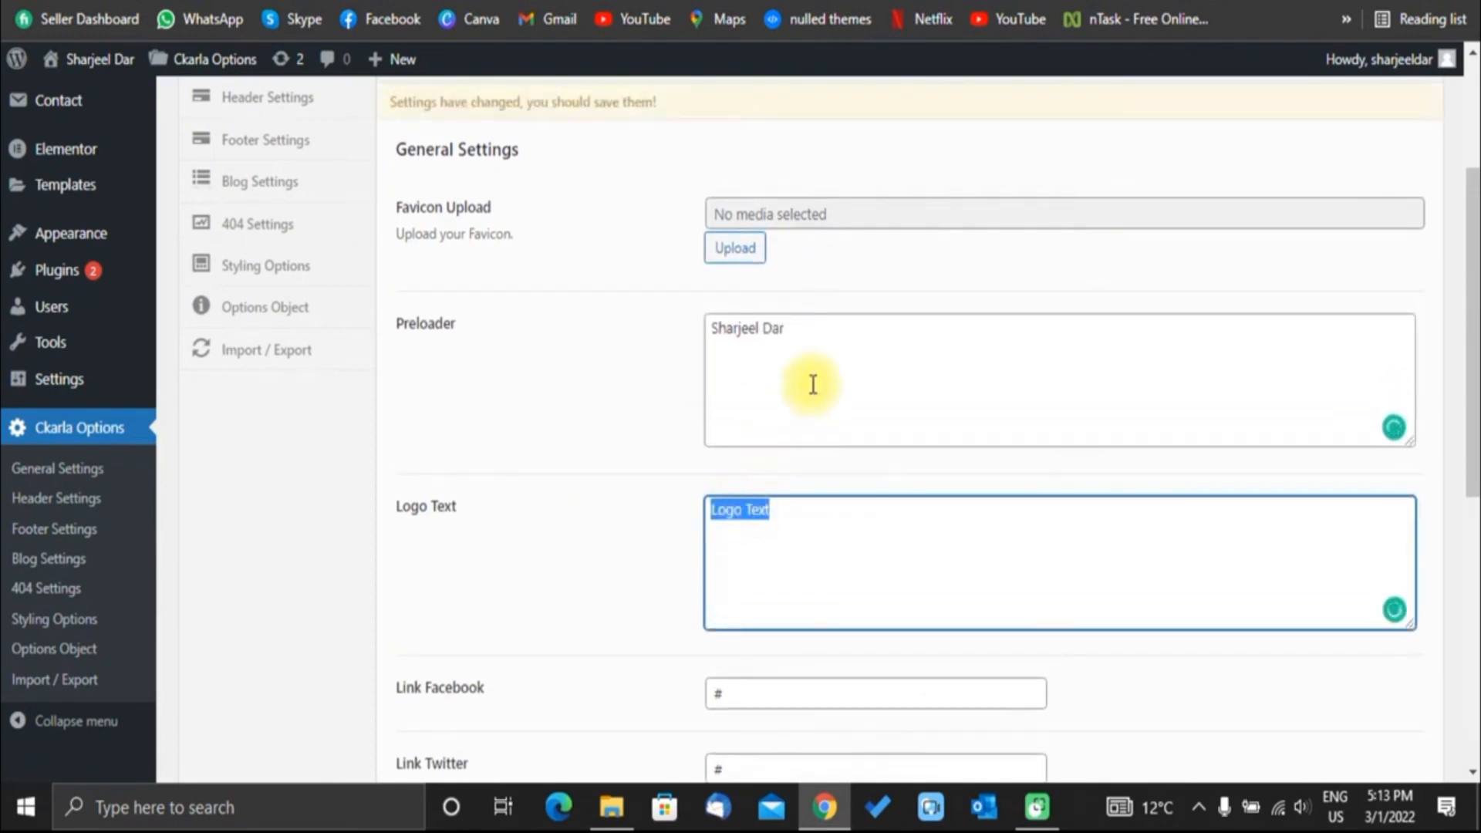
pyautogui.click(819, 333)
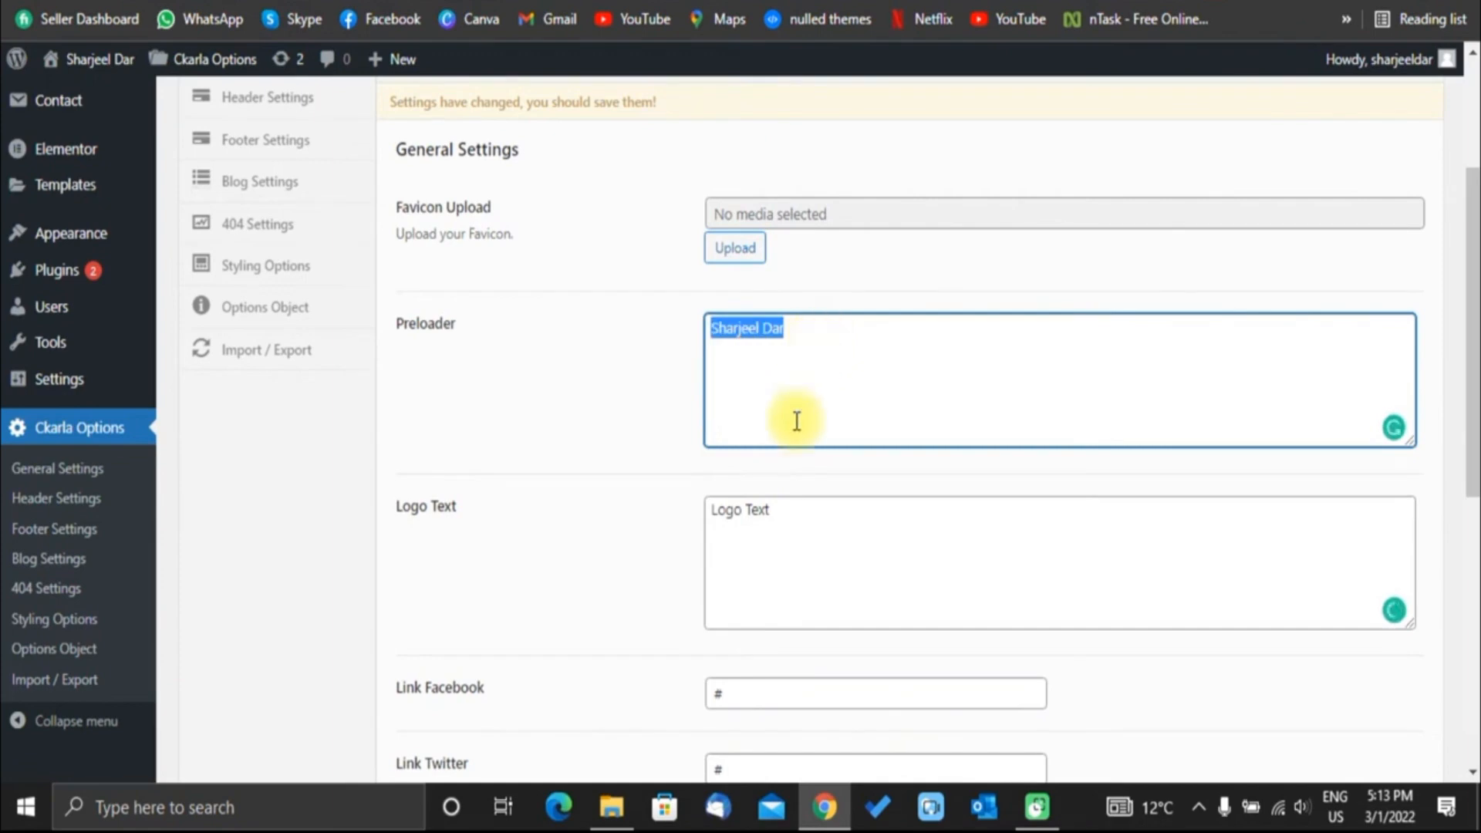
pyautogui.tripleClick(797, 522)
pyautogui.write('Sharjeel Dar')
pyautogui.scroll(-8, 785, 590)
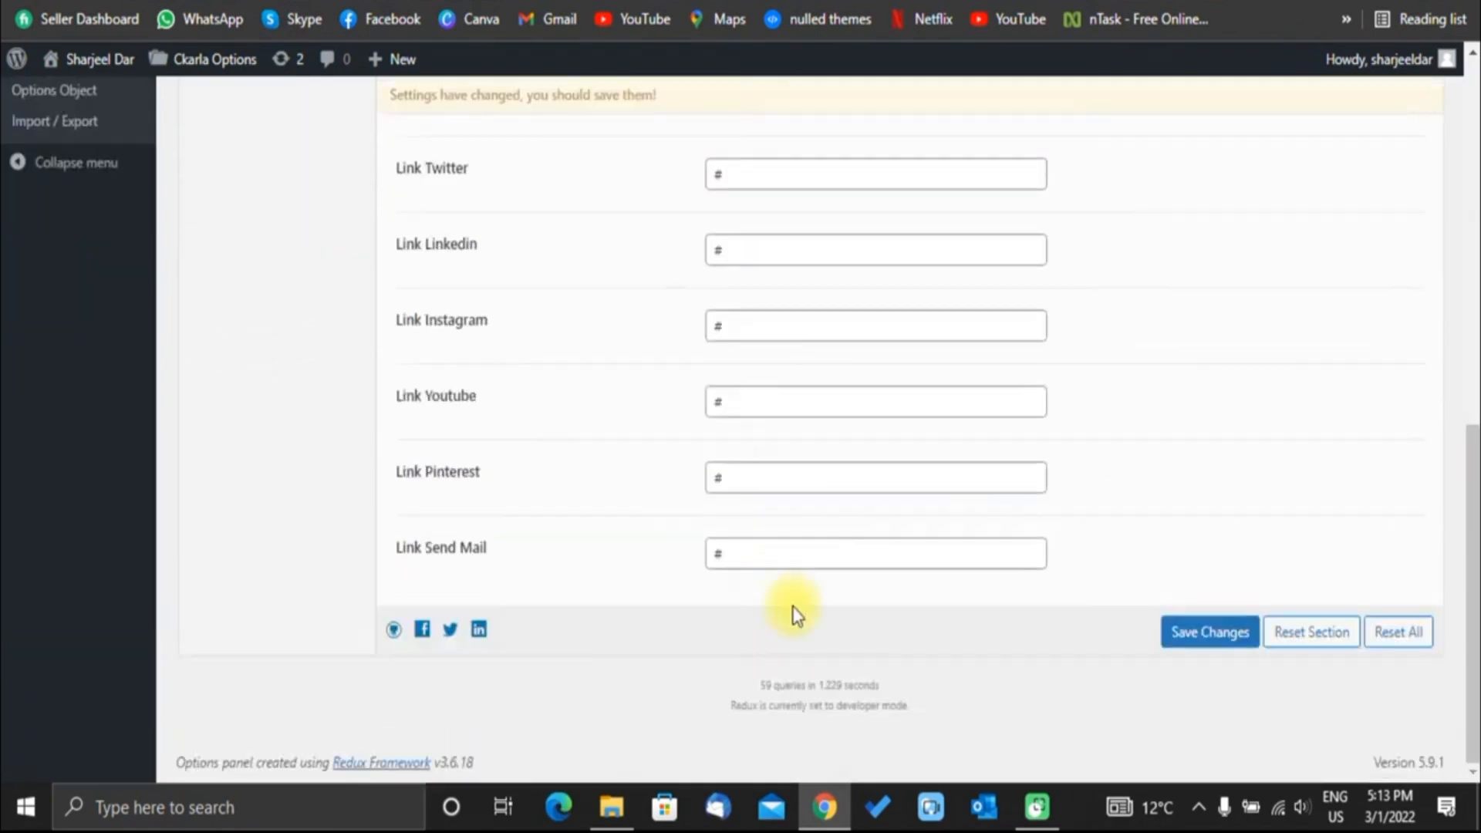
pyautogui.click(1238, 637)
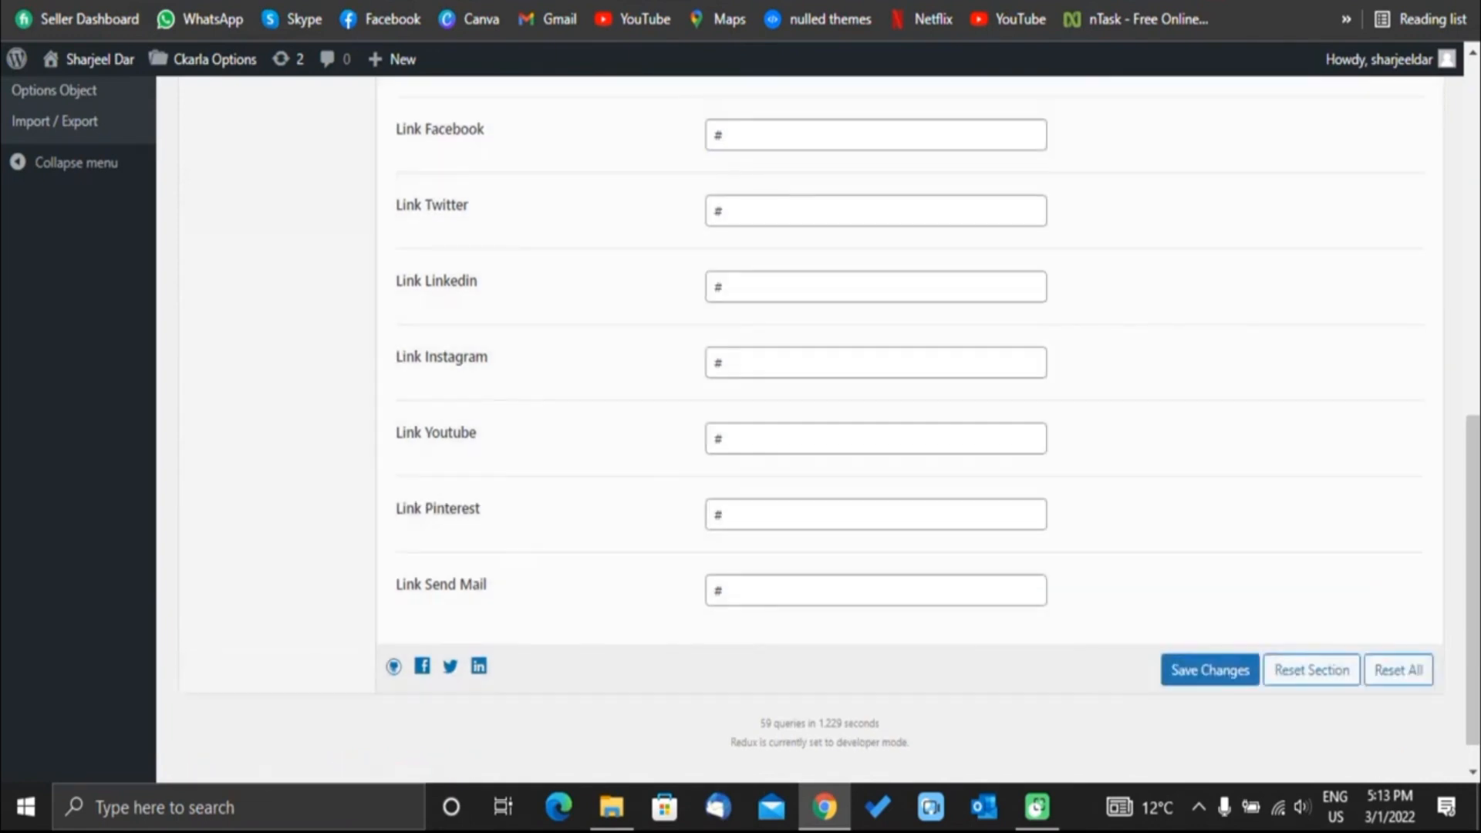
# Reload the demo site and check the header logo, the page sections and the menu title in the footer.
pyautogui.click(165, 0)
pyautogui.click(102, 0)
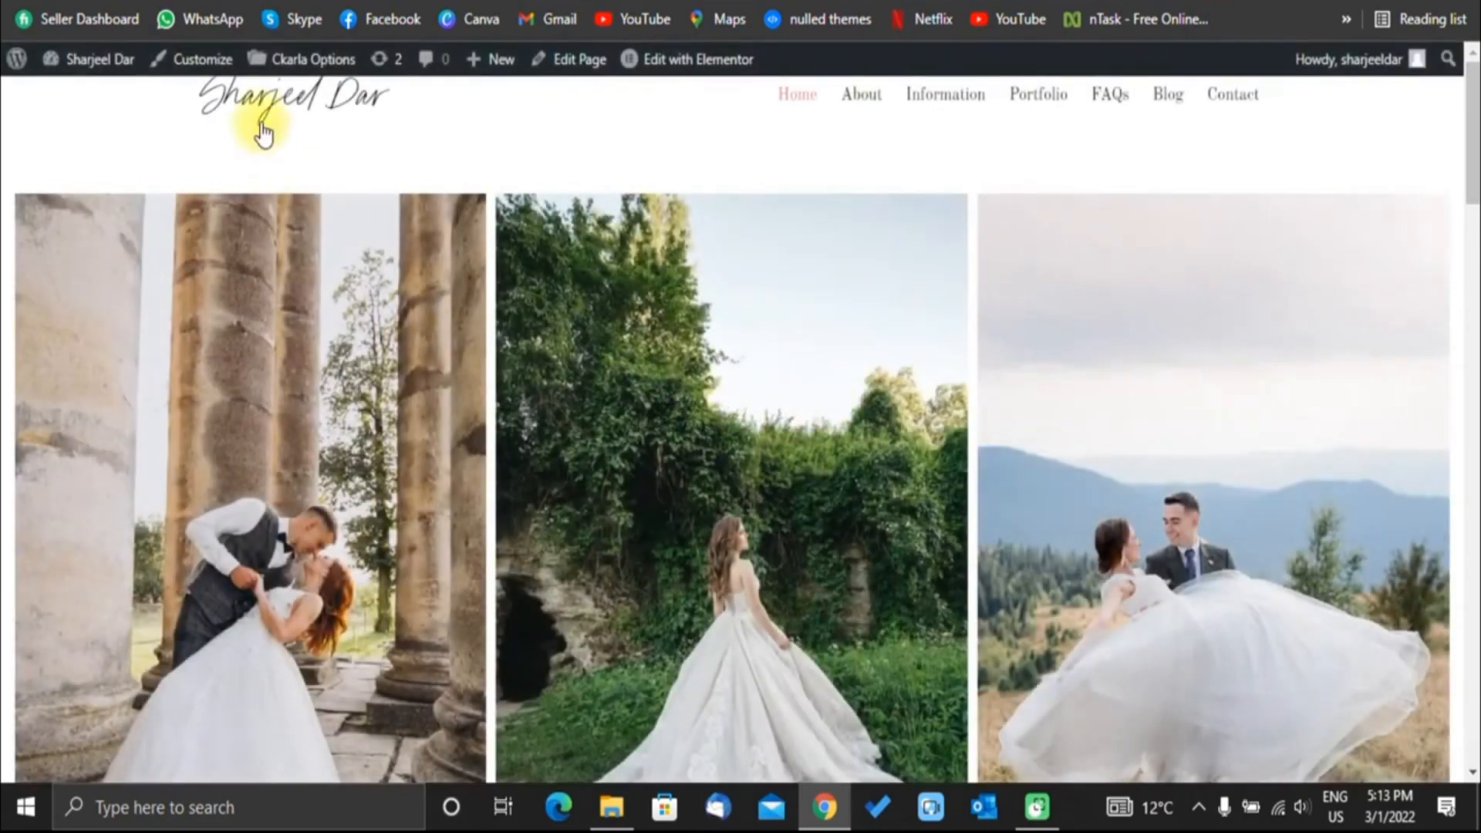
pyautogui.moveTo(181, 90); pyautogui.dragTo(404, 93)
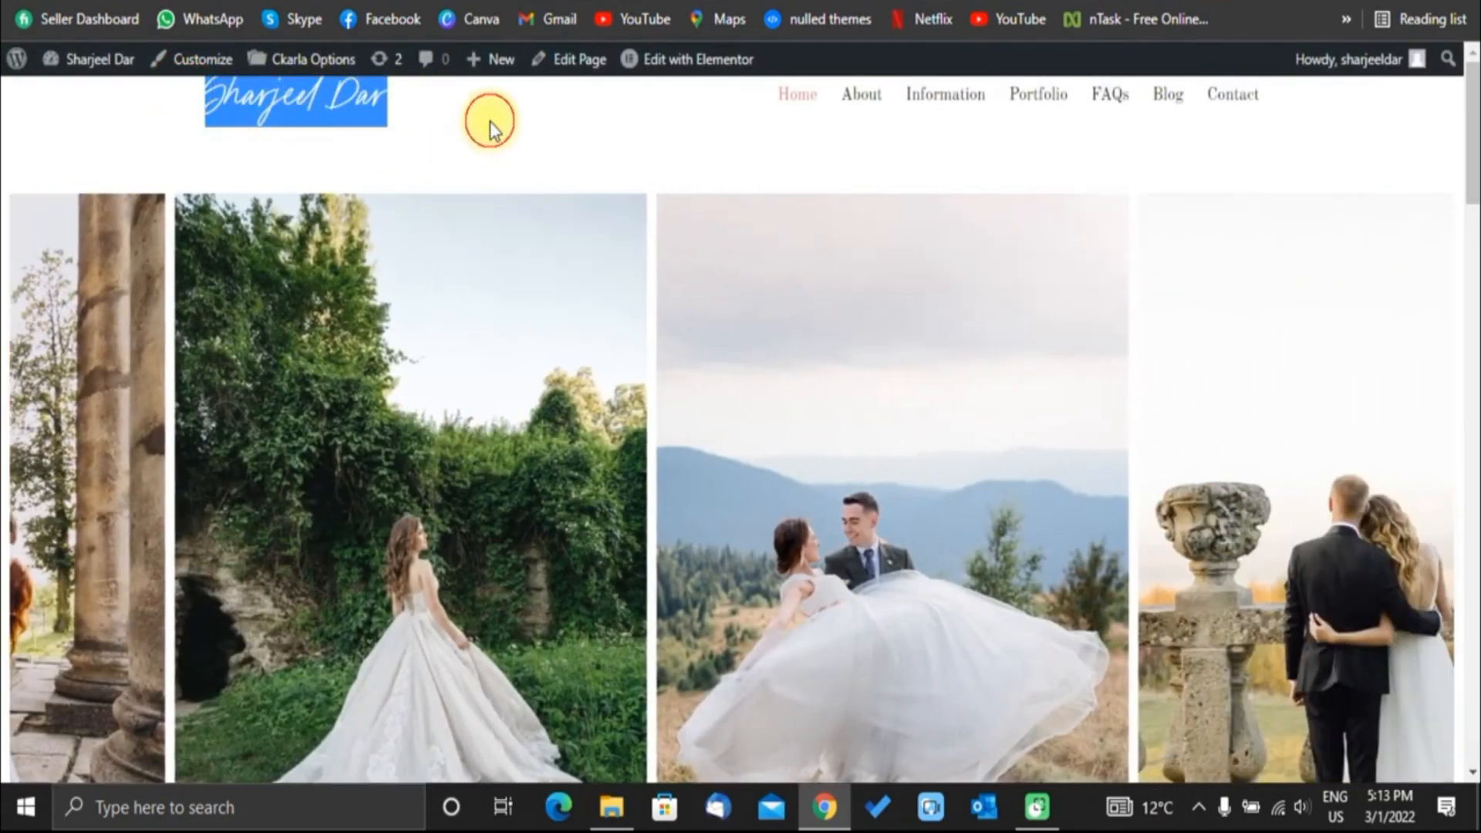
pyautogui.click(490, 124)
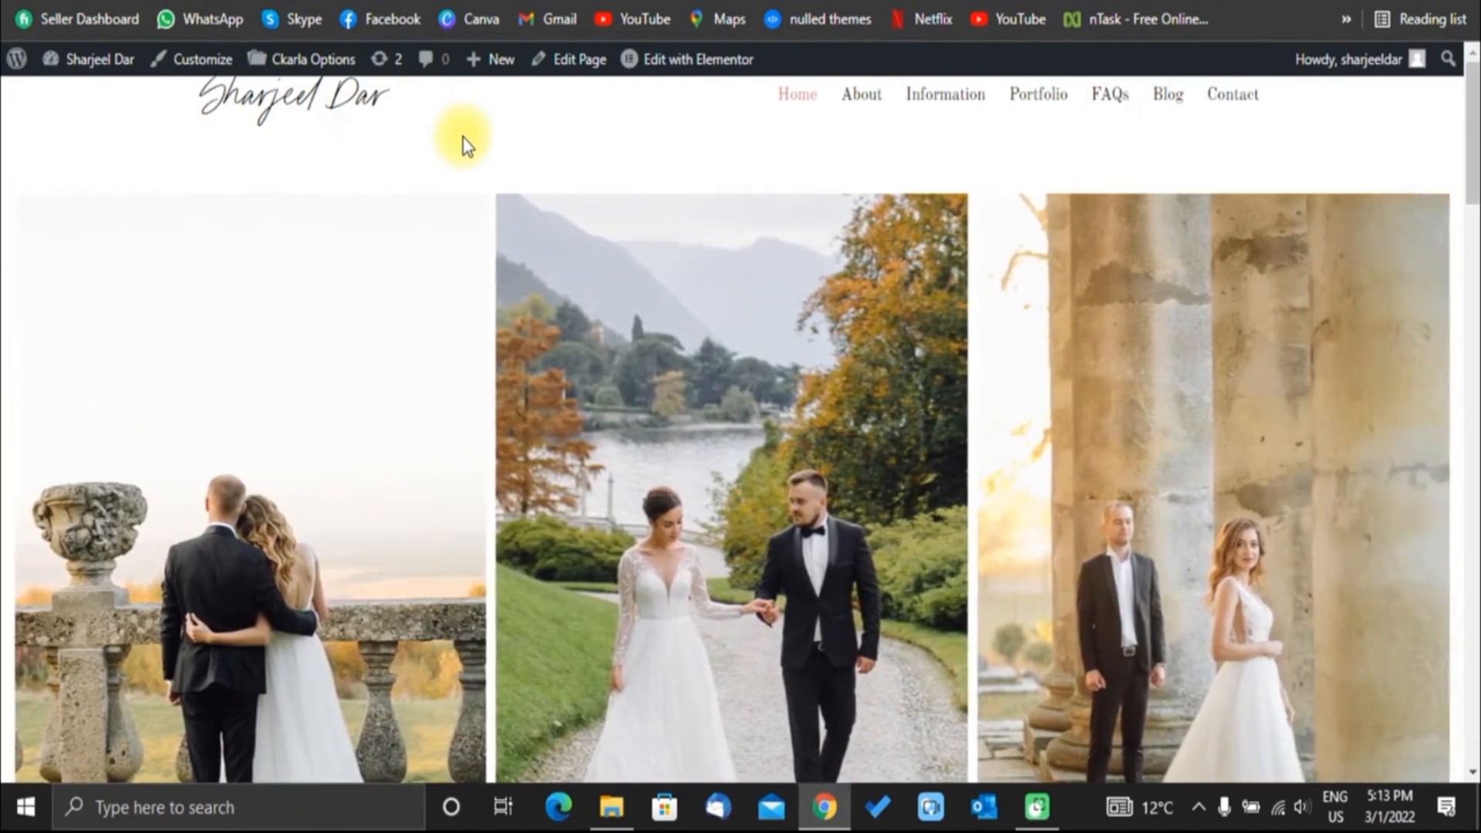
pyautogui.scroll(-2, 462, 145)
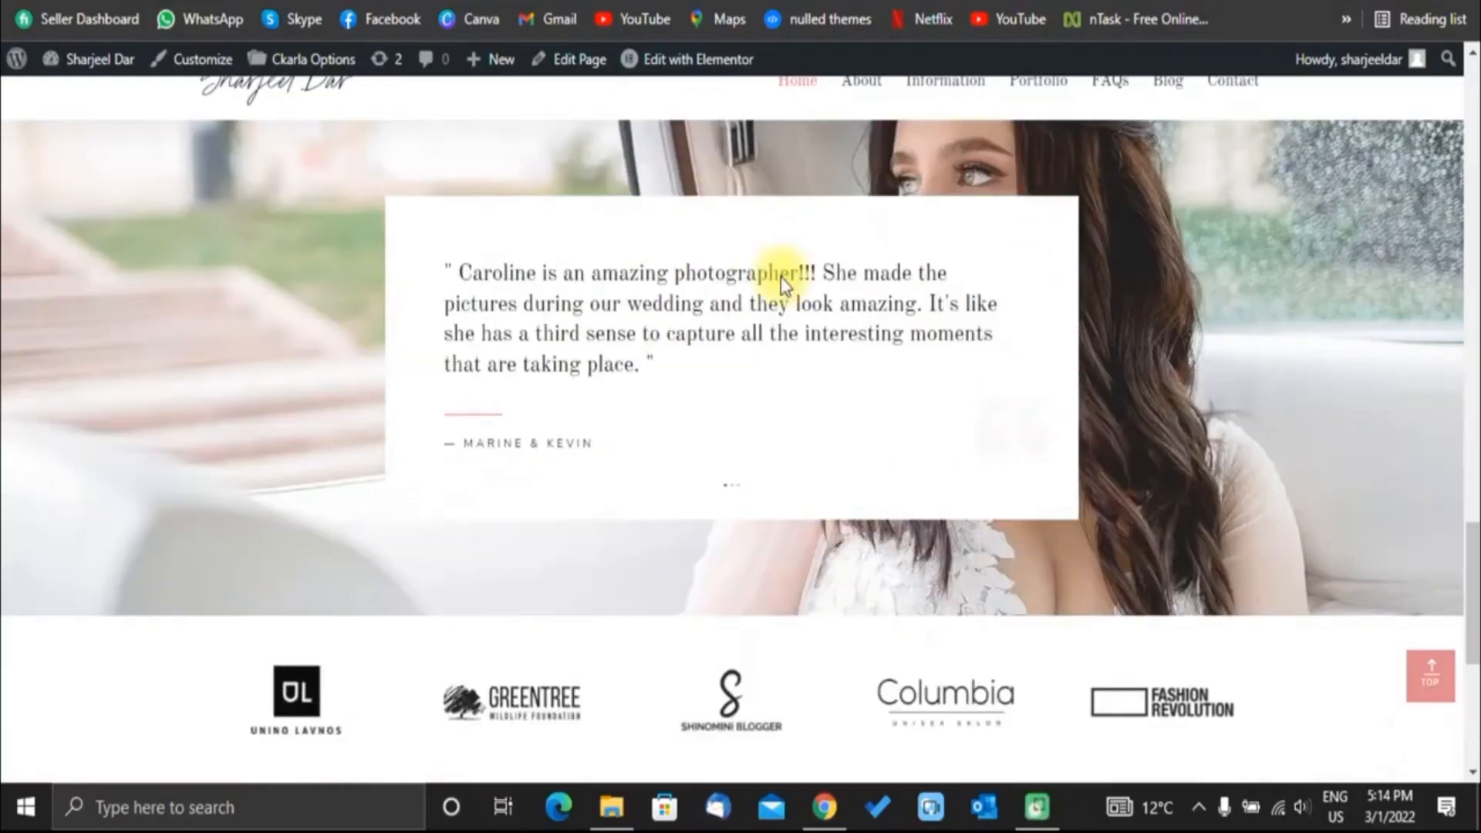
pyautogui.scroll(-6, 783, 281)
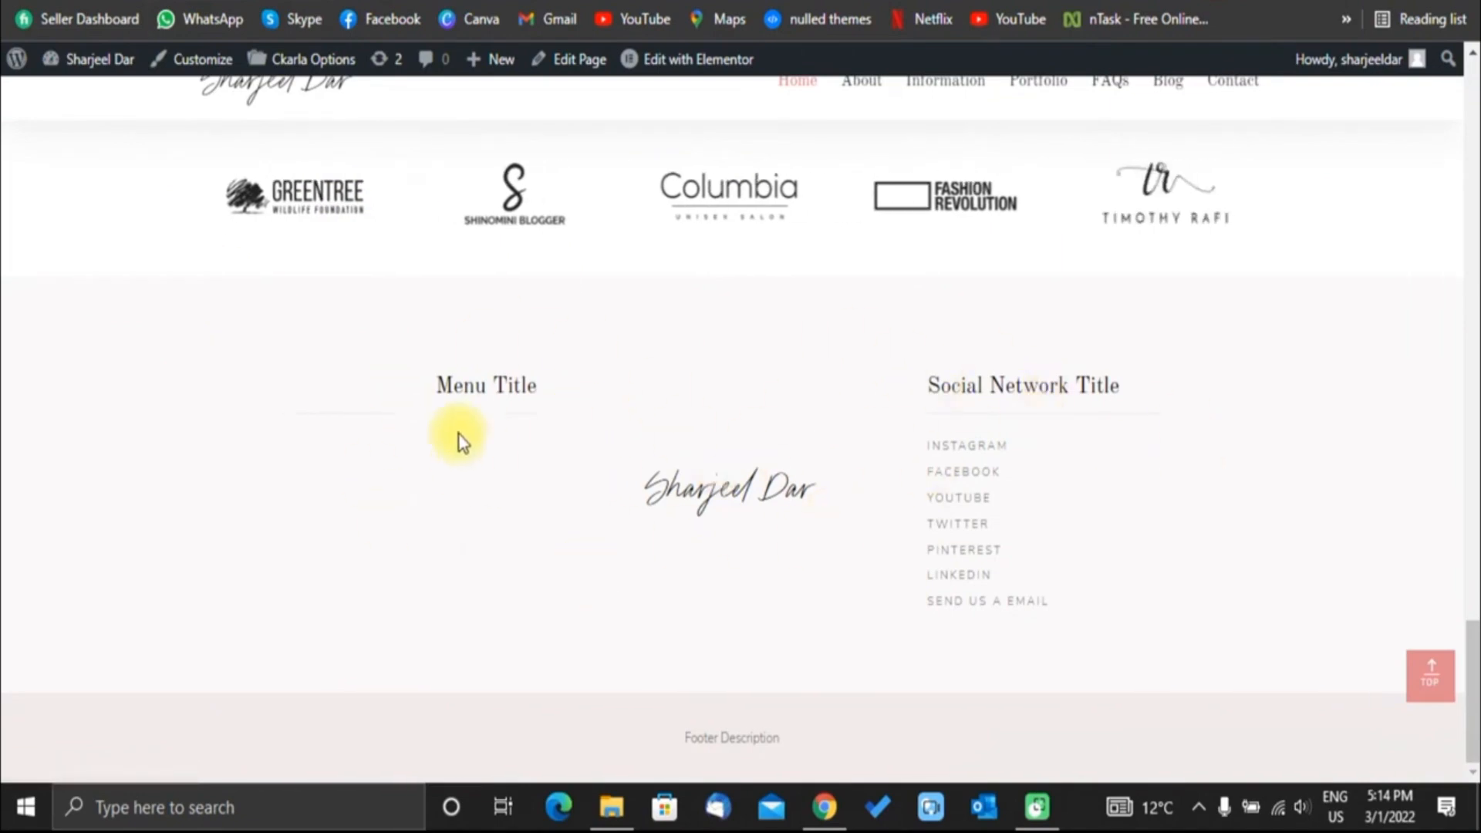
pyautogui.moveTo(421, 374); pyautogui.dragTo(605, 532)
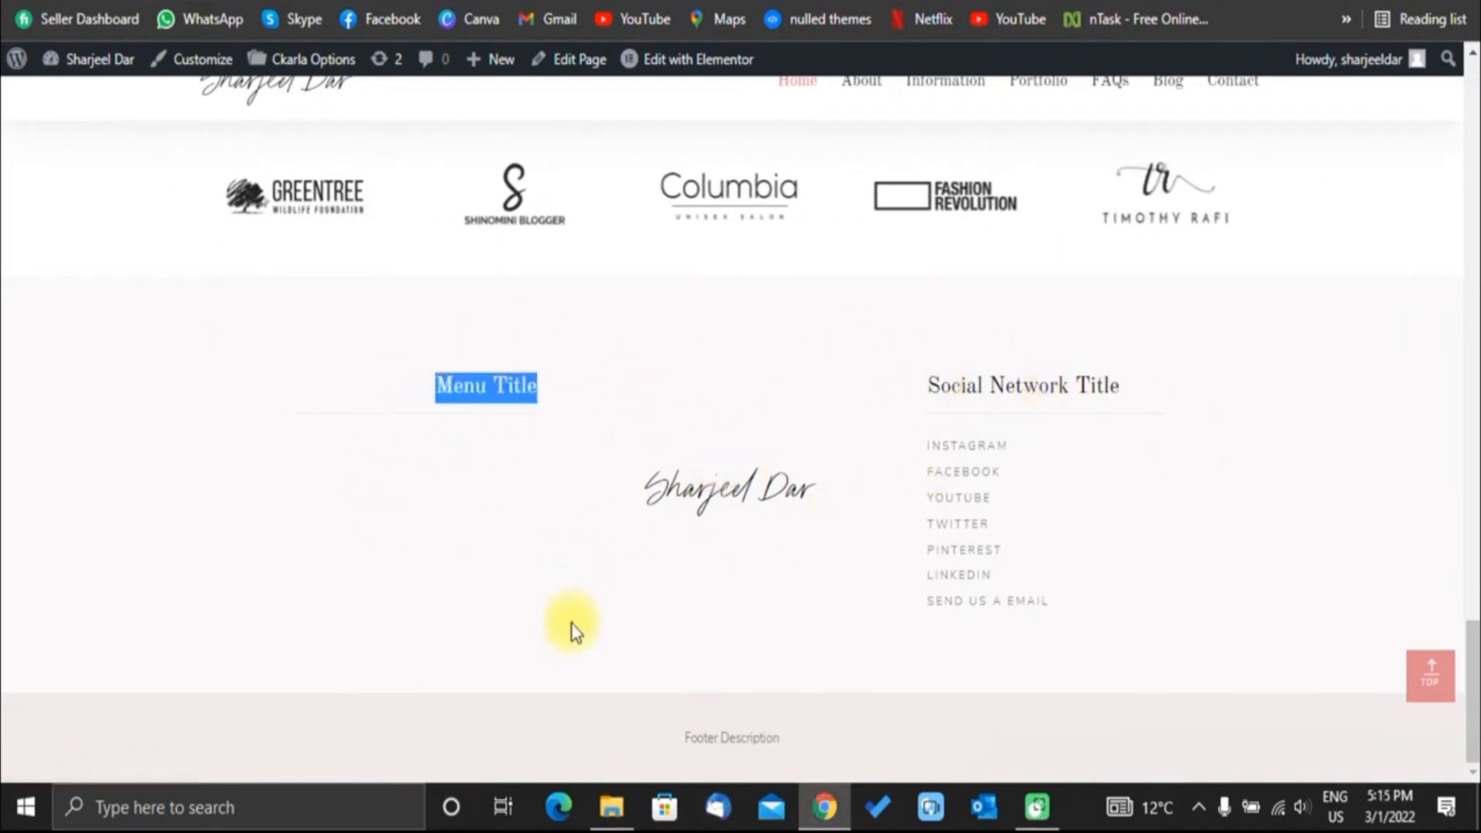
# Return to the Ckarla theme options and open the Footer Settings section.
pyautogui.click(166, 3)
pyautogui.scroll(-1, 408, 359)
pyautogui.scroll(5, 478, 378)
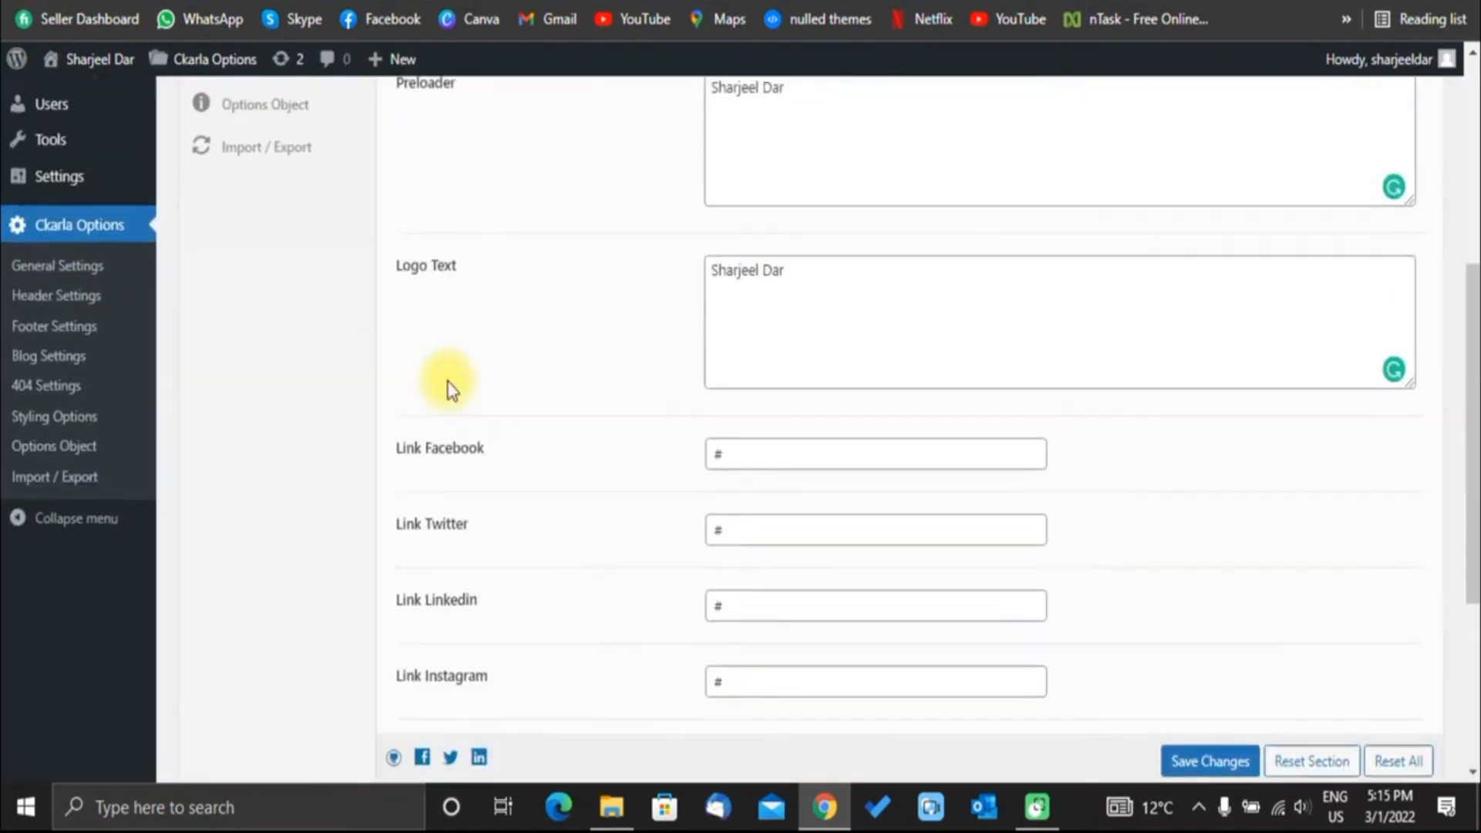
pyautogui.scroll(3, 456, 377)
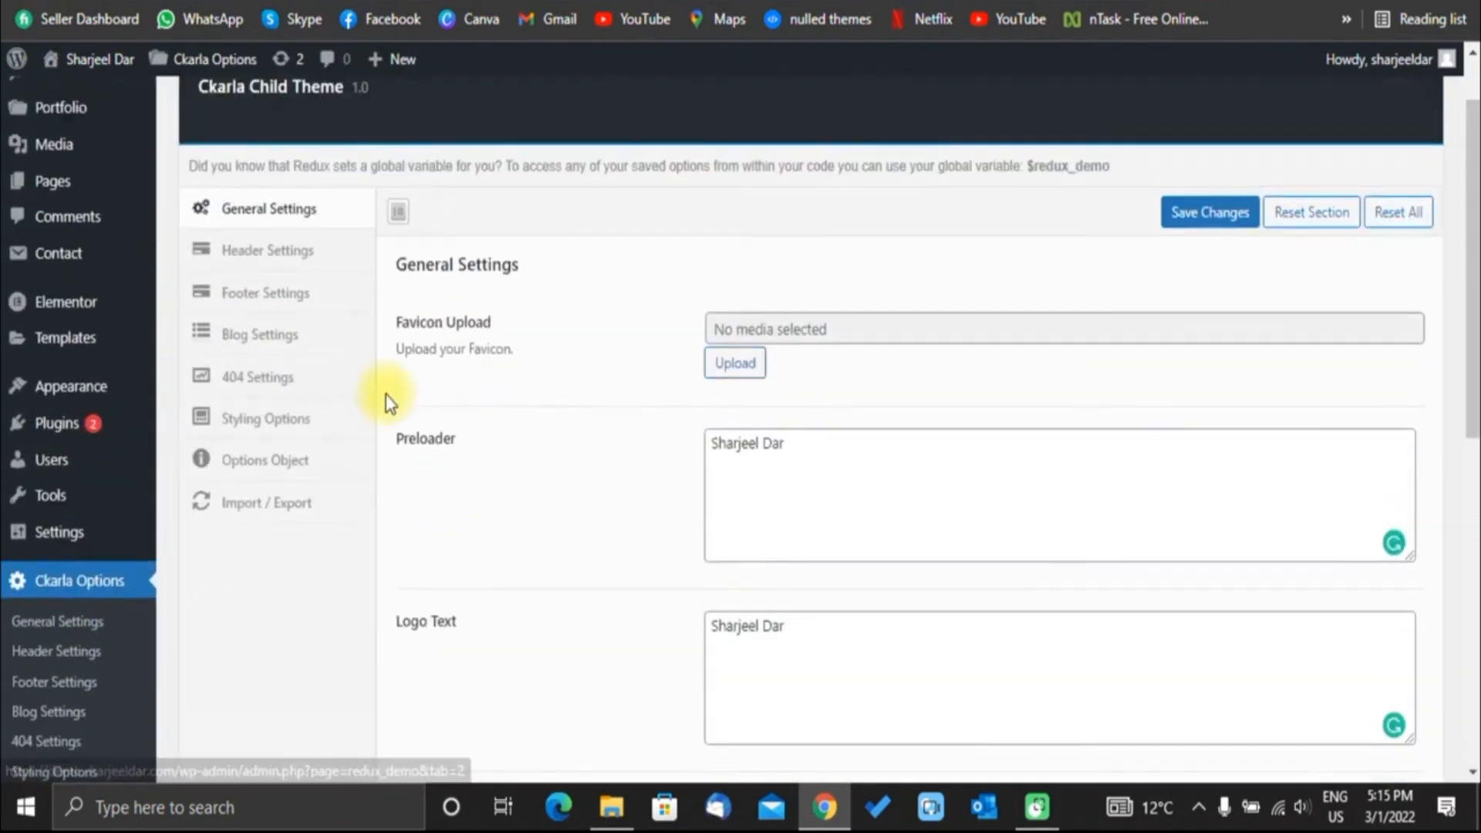
pyautogui.click(263, 293)
pyautogui.scroll(-2, 821, 231)
# Set the Footer Menu Title to "Find Our Menu", save the changes, and glance at the site's footer.
pyautogui.moveTo(821, 229); pyautogui.dragTo(667, 225)
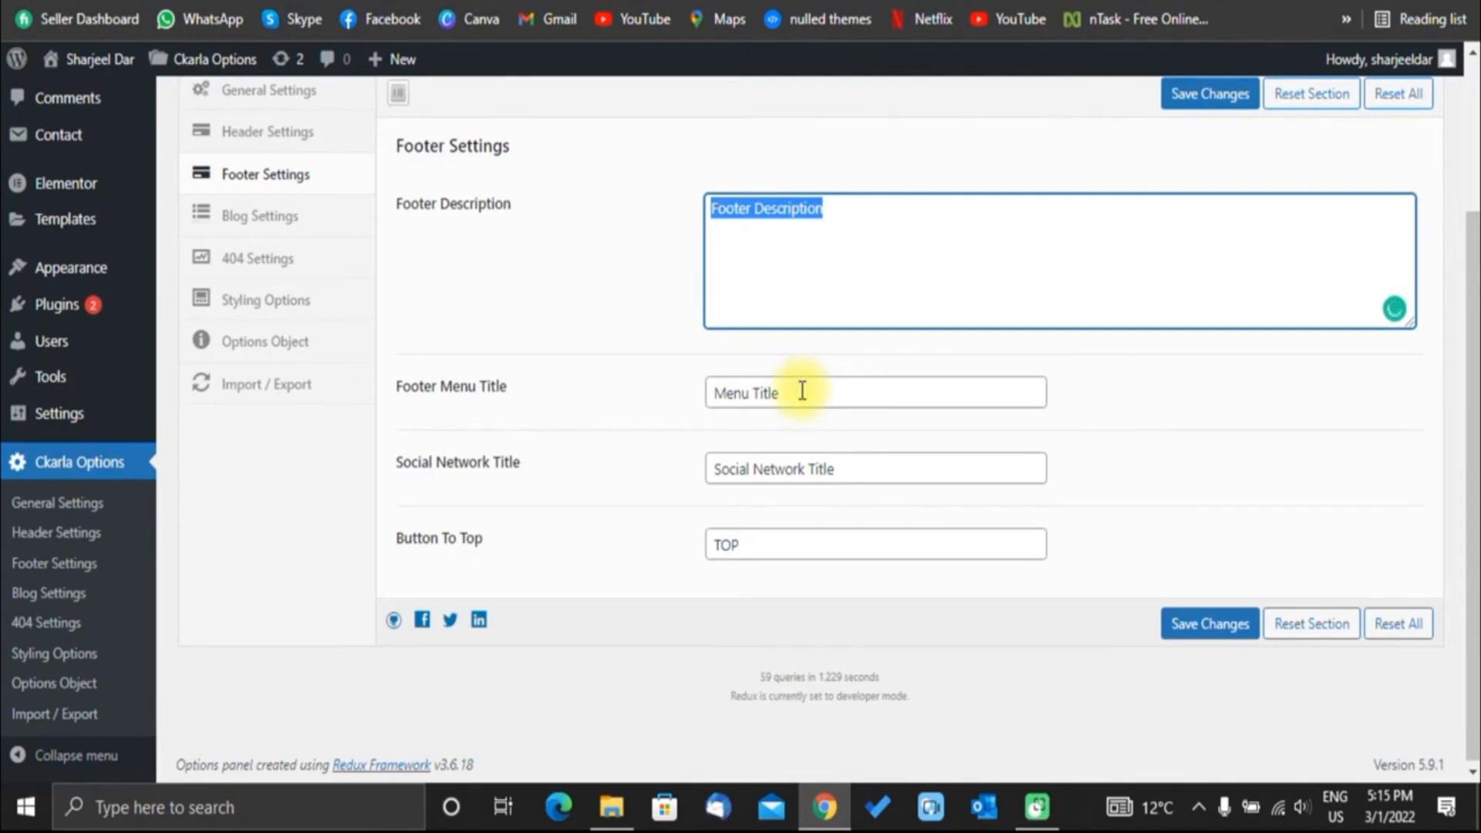
pyautogui.moveTo(802, 391); pyautogui.dragTo(708, 397)
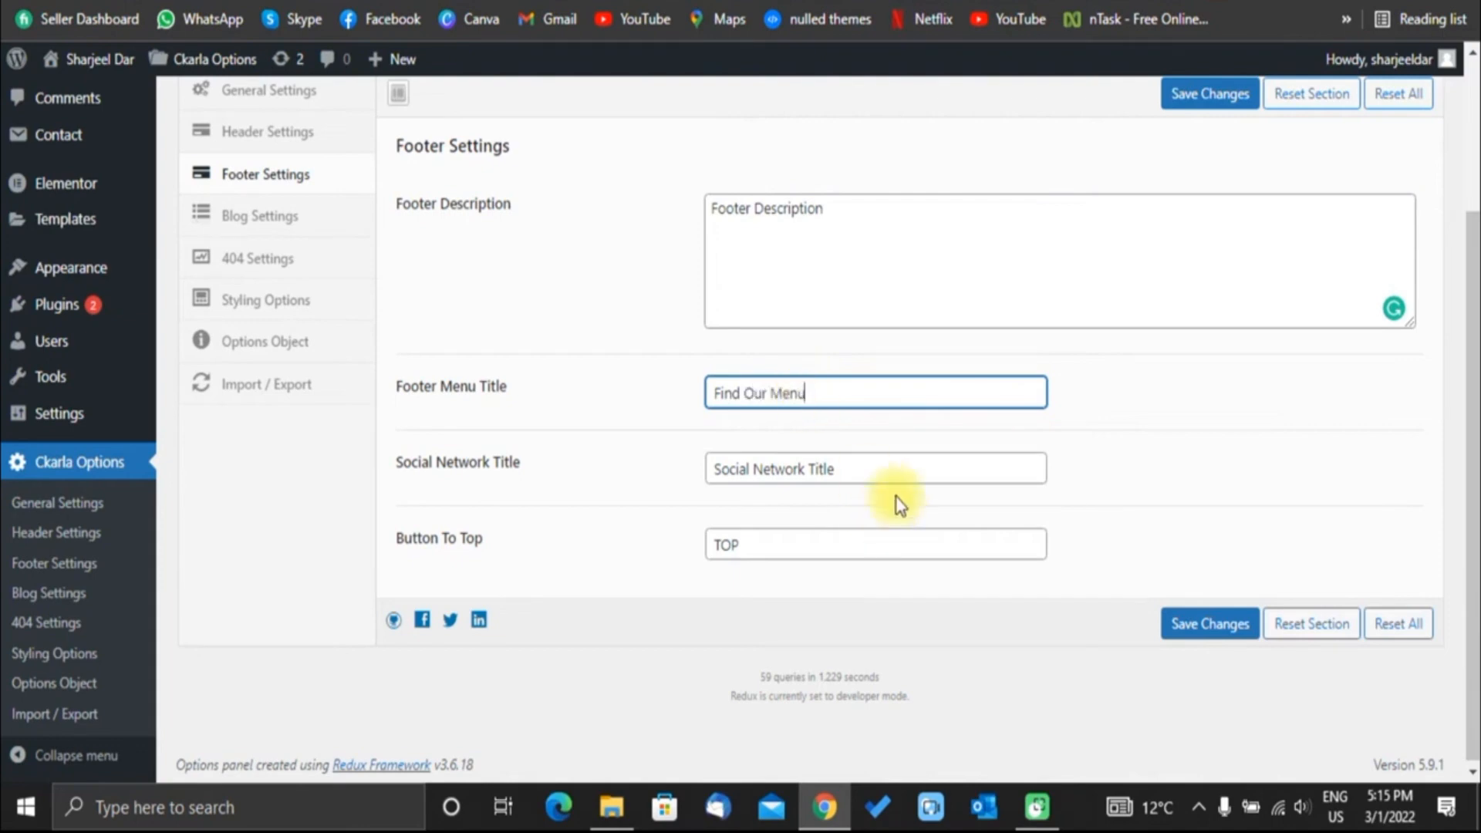
pyautogui.click(1214, 621)
pyautogui.hotkey('ctrl', 'Tab')
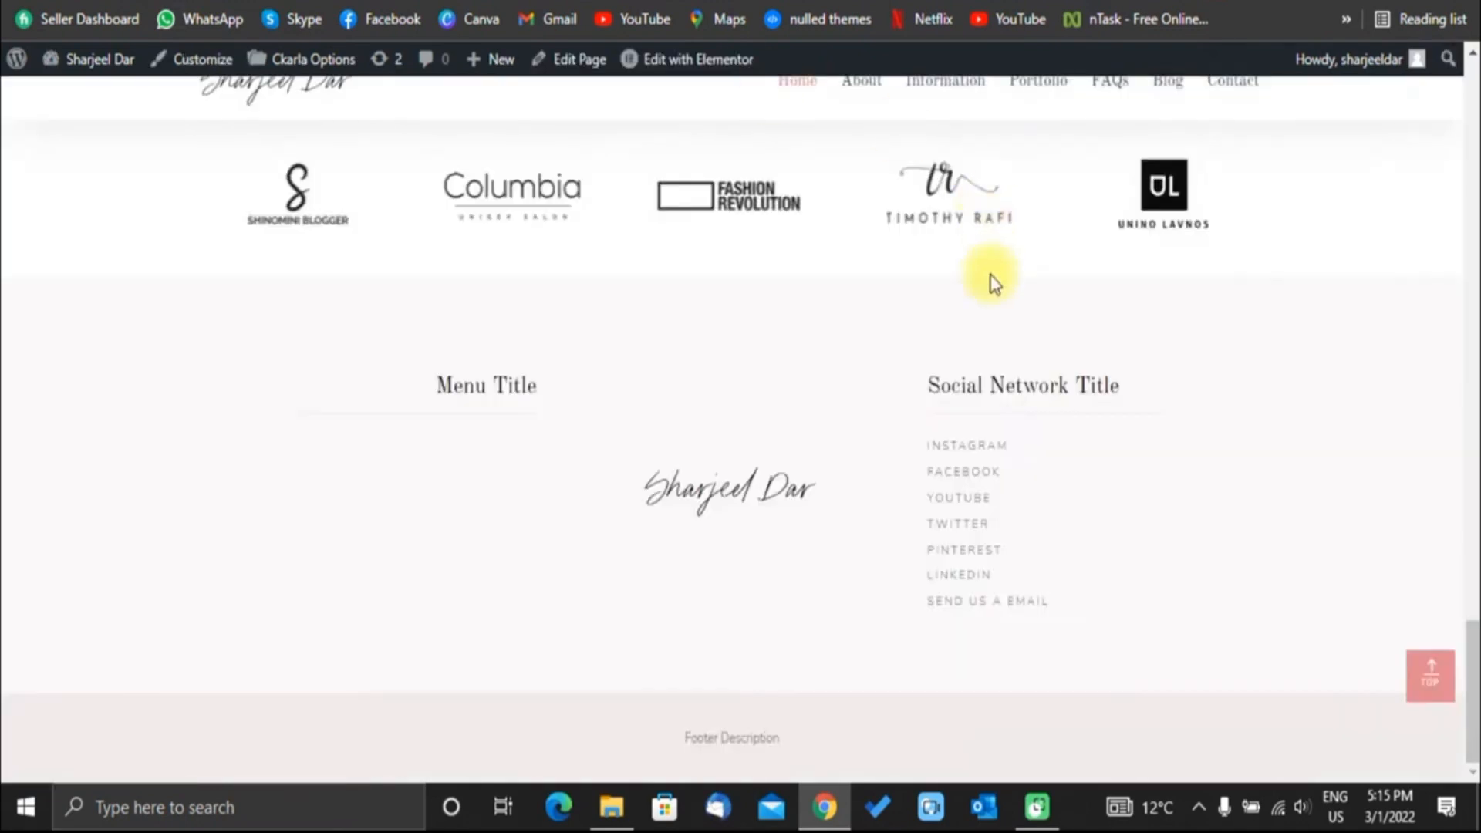
pyautogui.hotkey('ctrl', 'Tab')
# Set the Footer Menu Title to "Follow Us", save the changes, and reload the demo site to check the footer.
pyautogui.moveTo(821, 442); pyautogui.dragTo(421, 441)
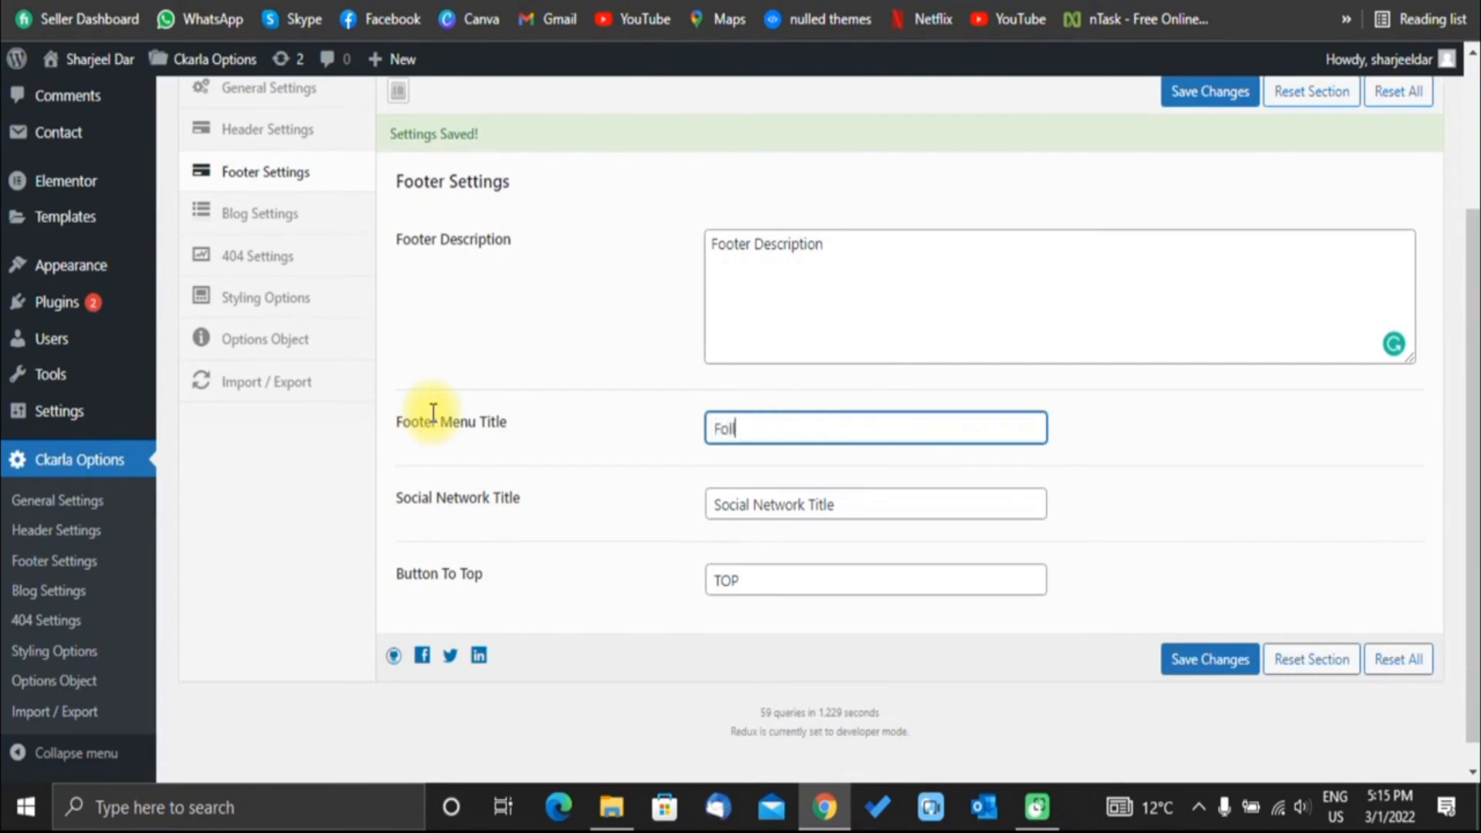
pyautogui.write('Follow Us')
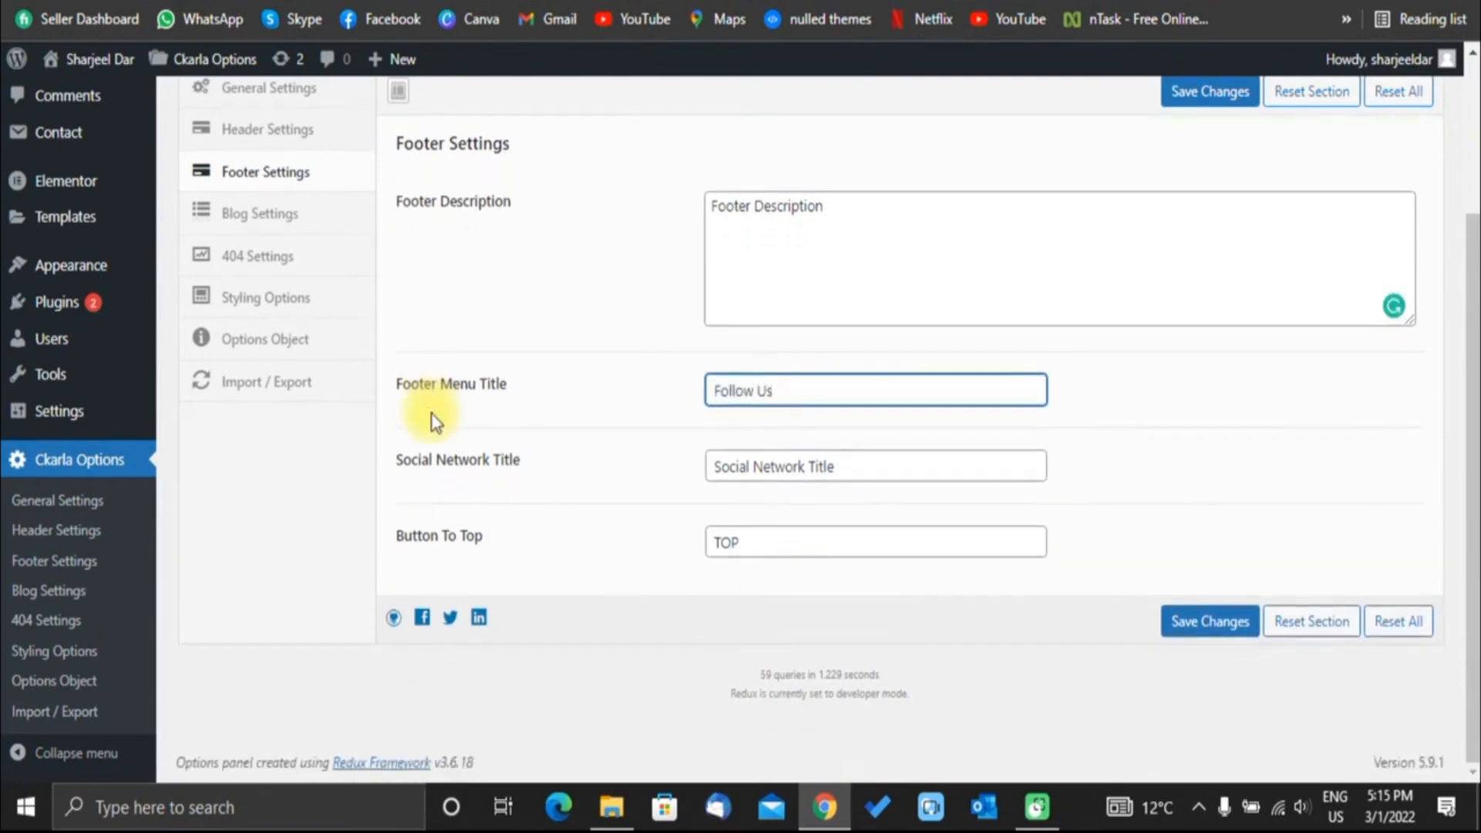
pyautogui.click(1207, 622)
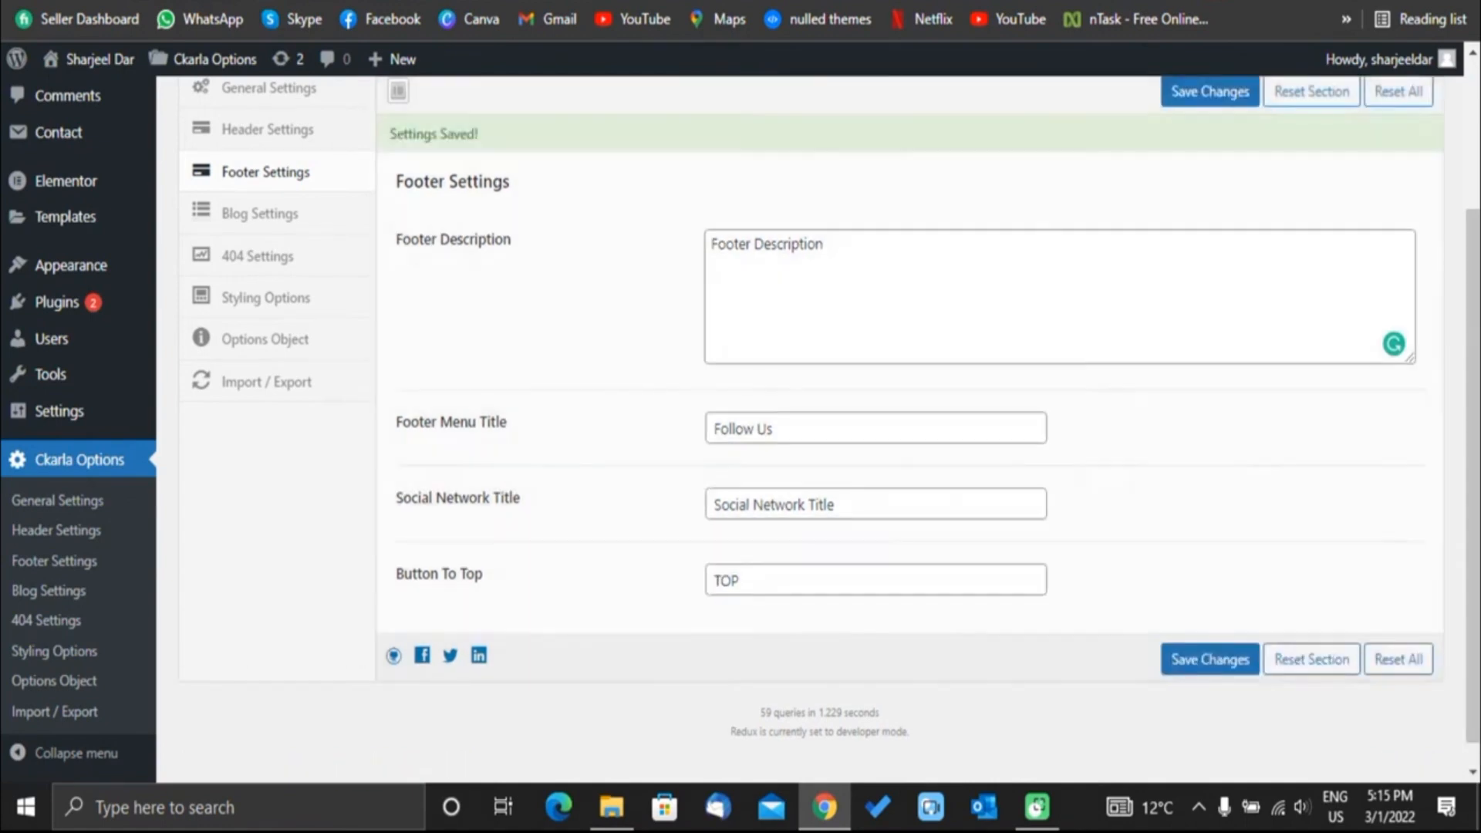
pyautogui.click(164, 1)
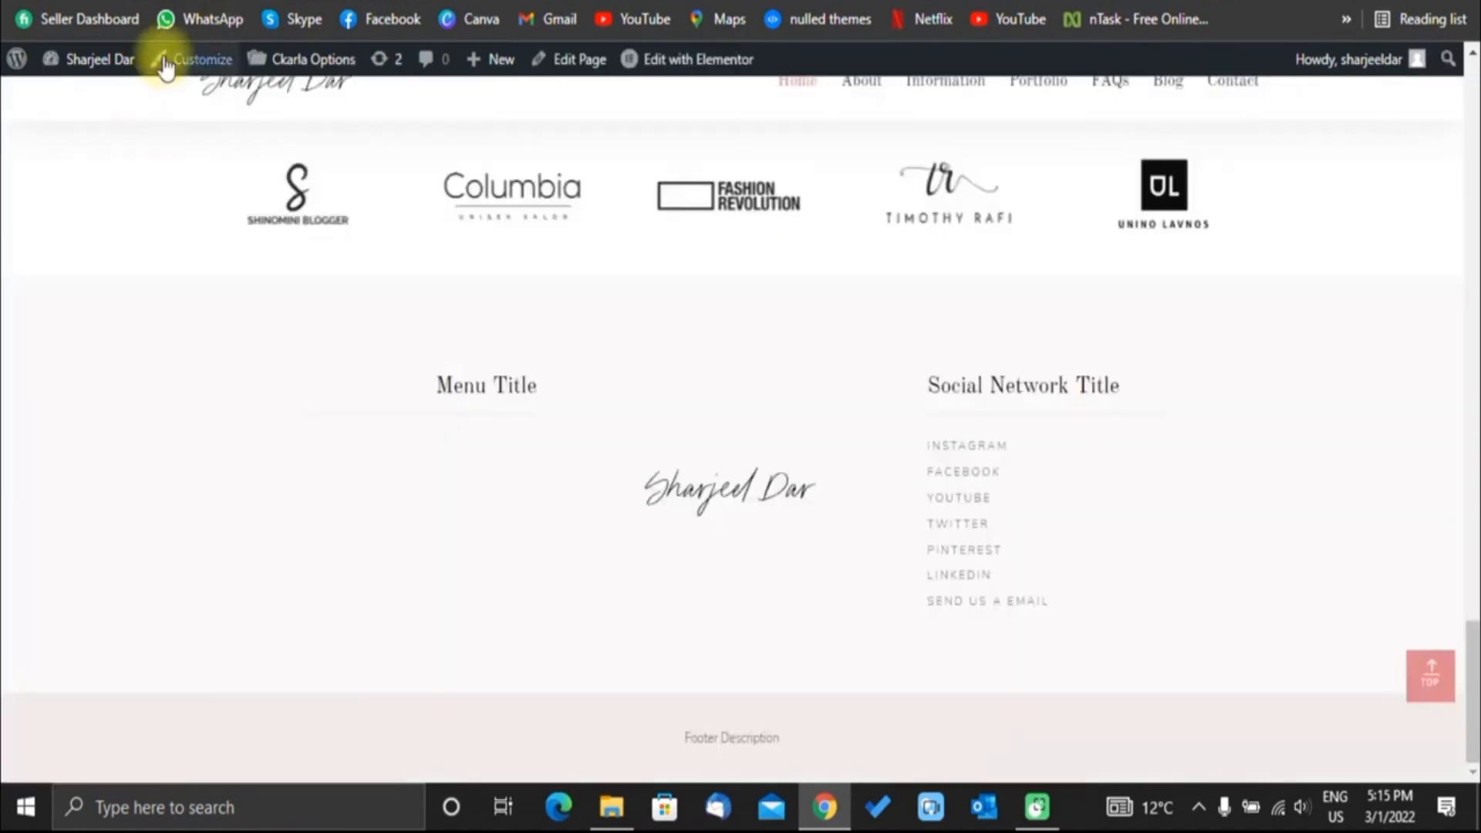
pyautogui.click(105, 1)
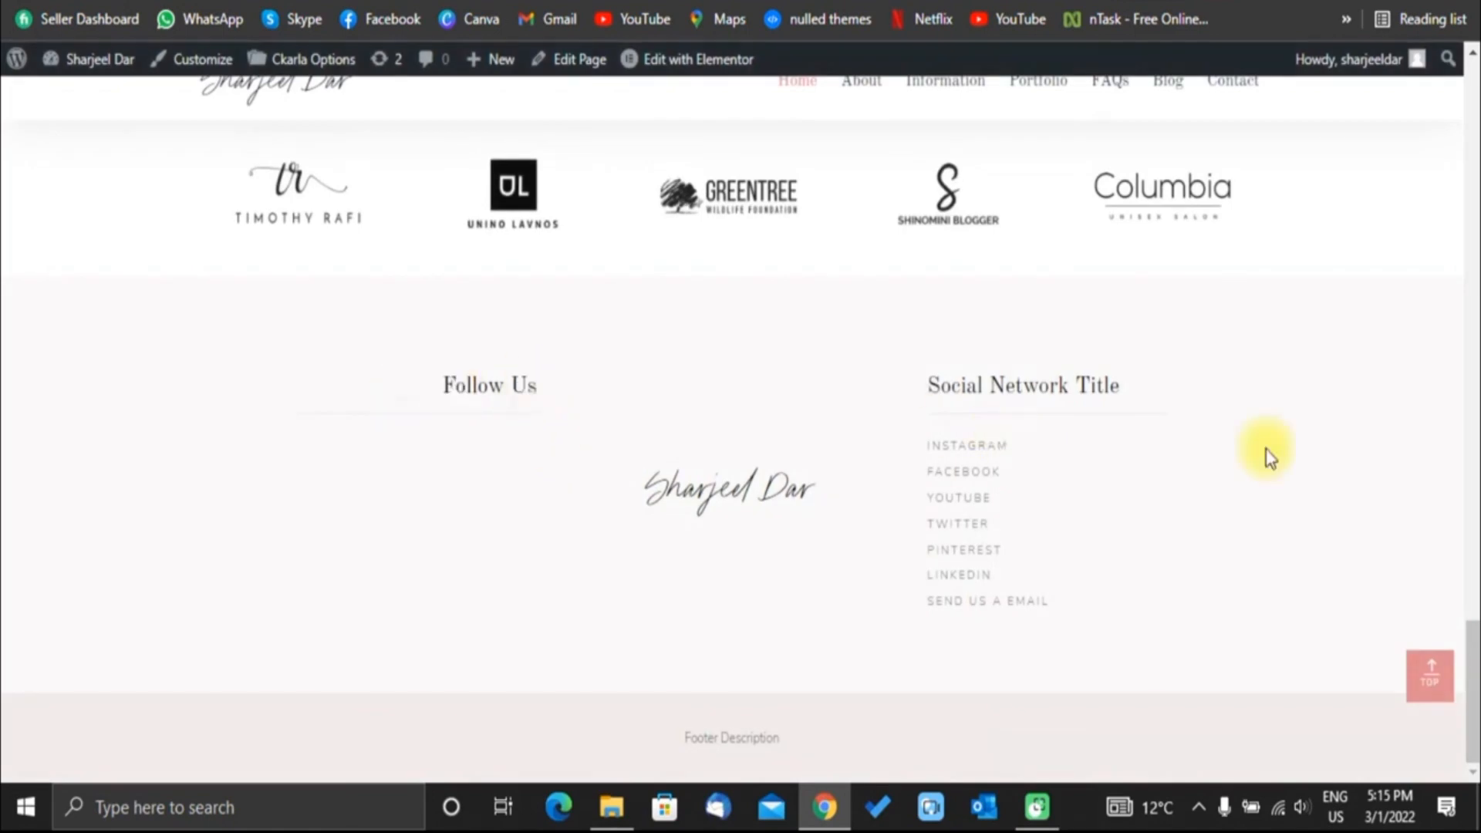
# Compare the menu and social network columns in the site's footer with the Footer Settings.
pyautogui.moveTo(1152, 397); pyautogui.dragTo(429, 379)
pyautogui.click(1134, 492)
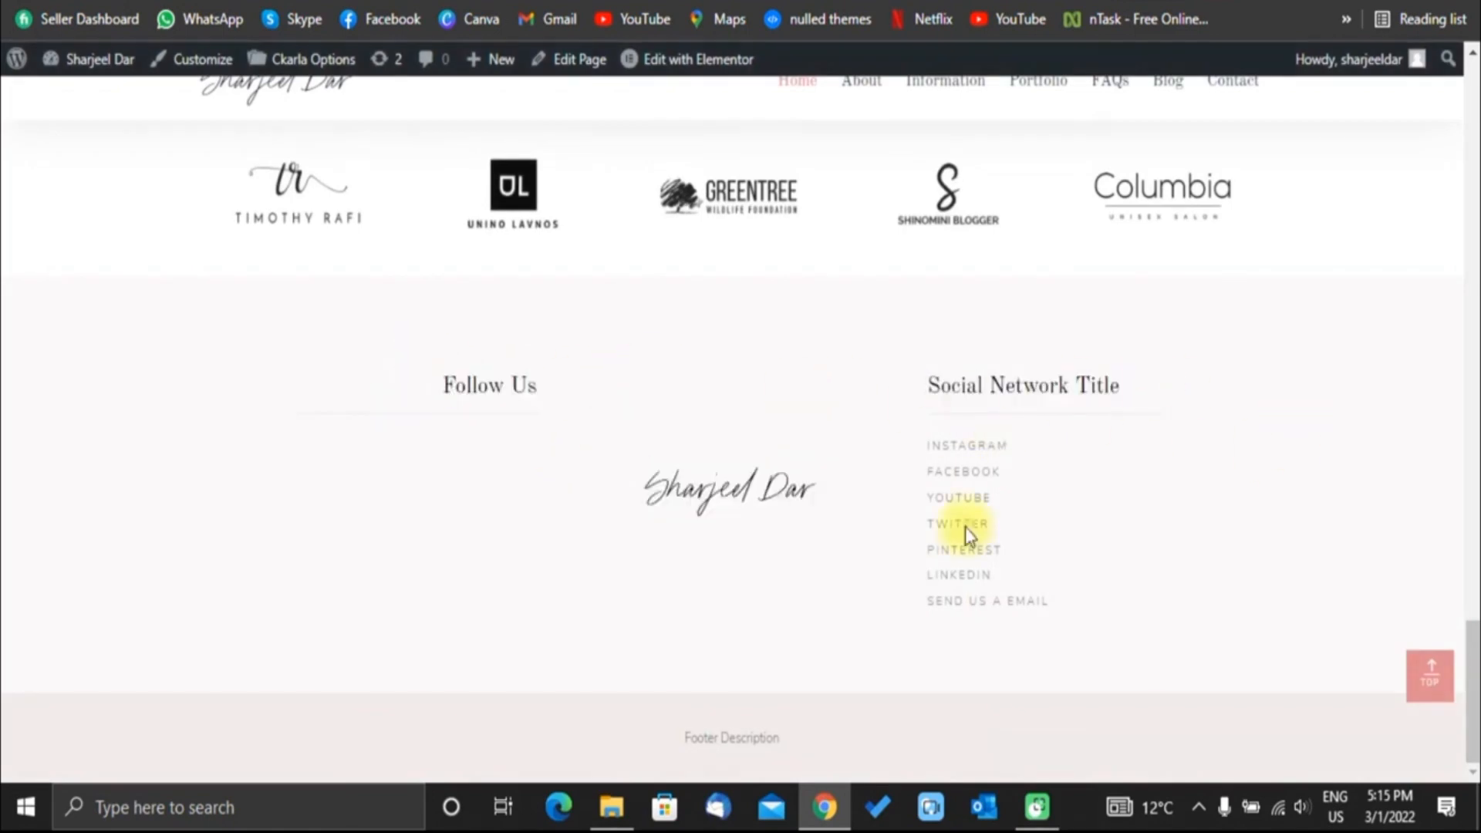
pyautogui.click(408, 1)
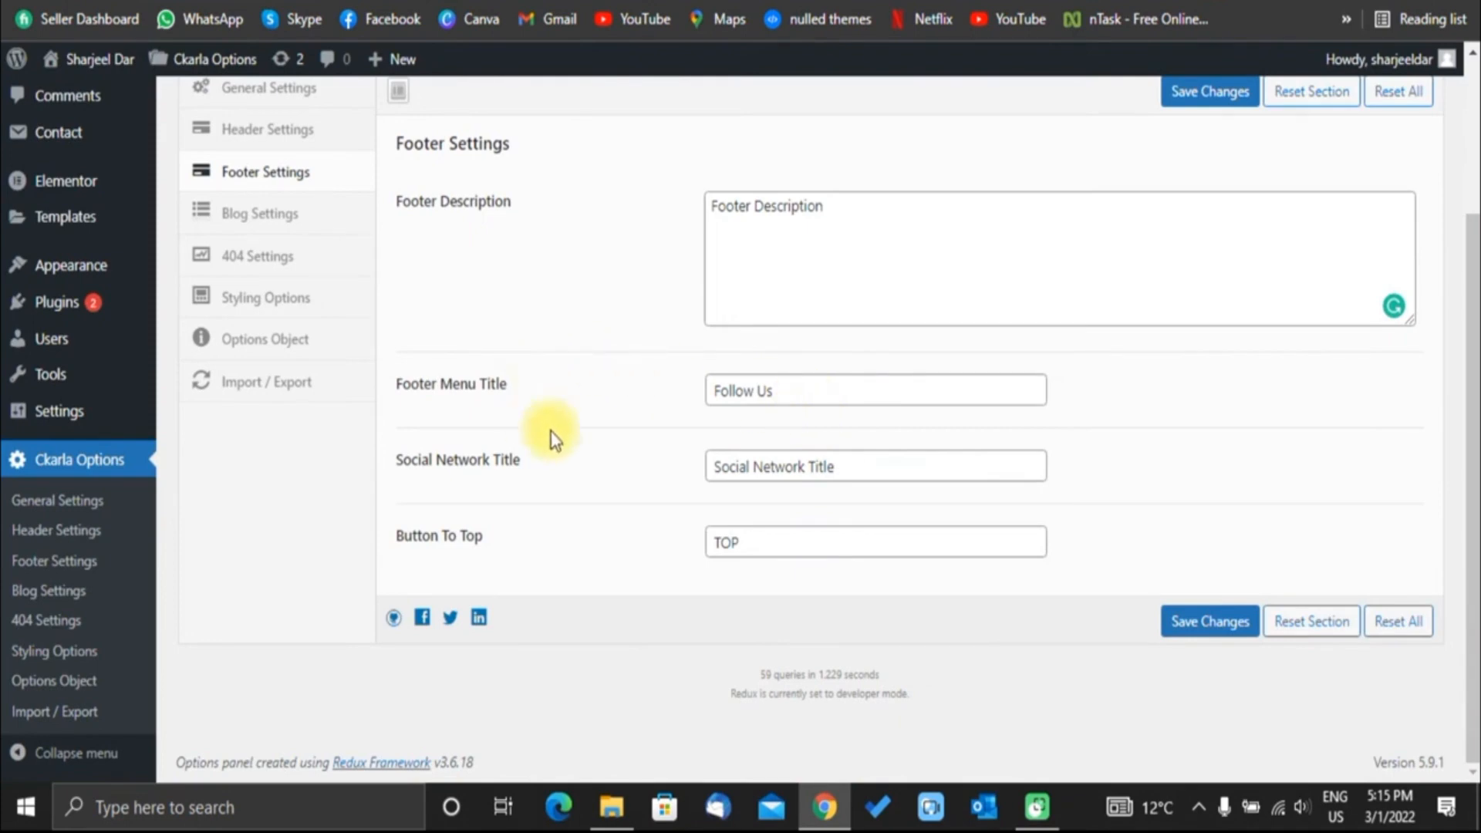
pyautogui.click(571, 2)
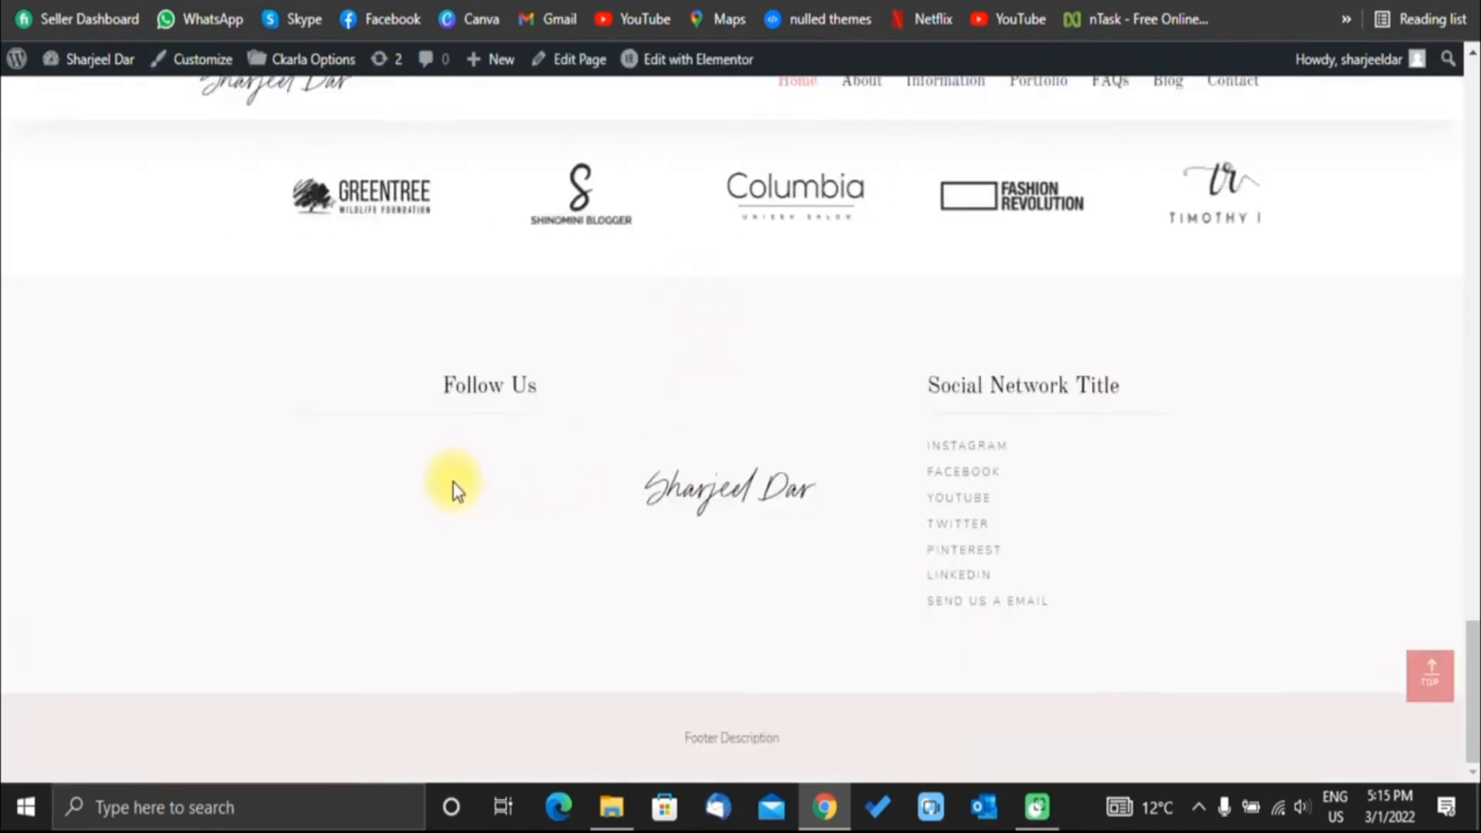
# Open the theme customizer from the WordPress dashboard and go to its Menus section.
pyautogui.click(408, 1)
pyautogui.scroll(1, 248, 252)
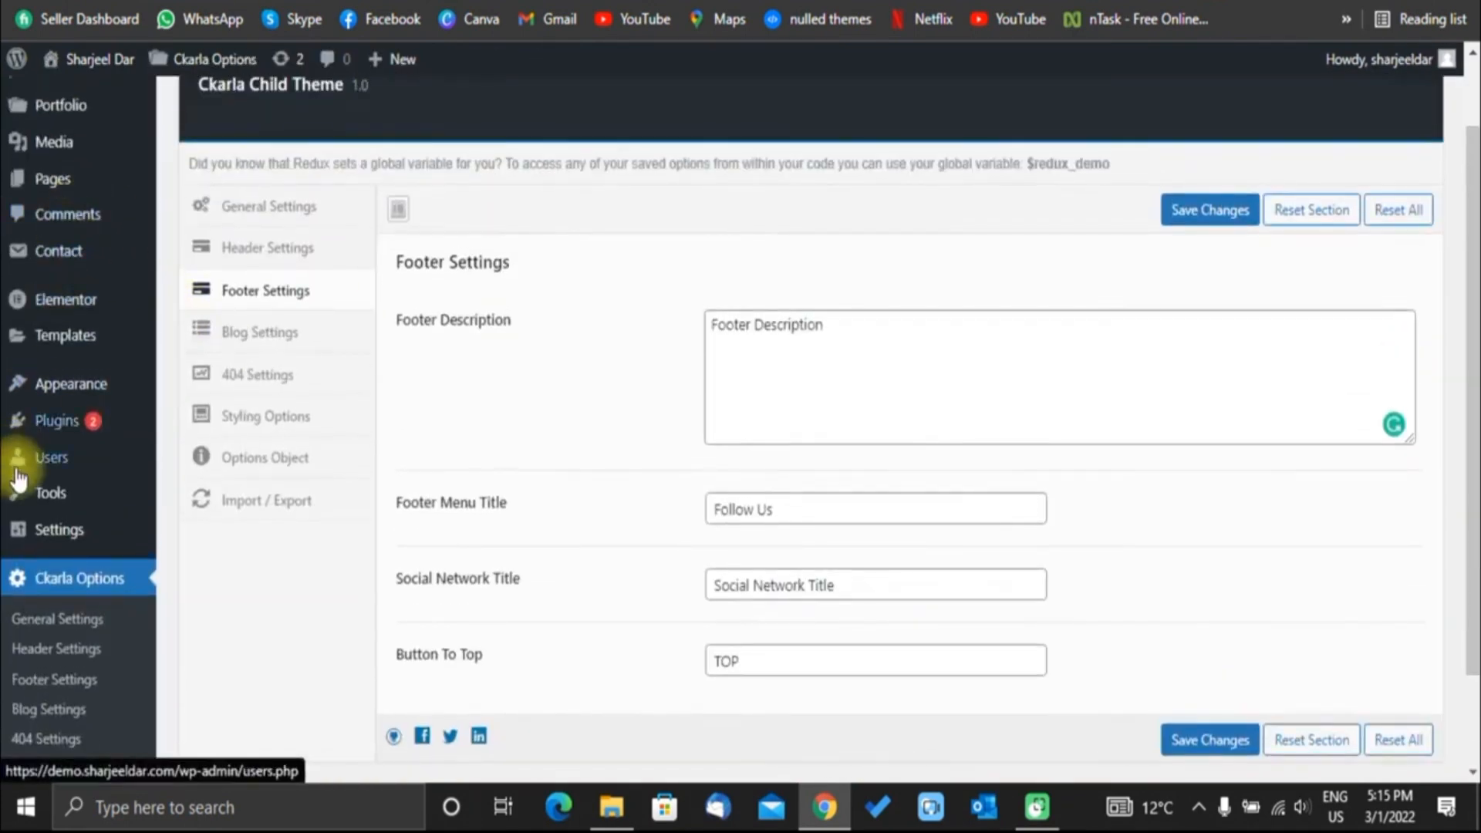
pyautogui.scroll(-1, 109, 688)
pyautogui.scroll(1, 100, 204)
pyautogui.scroll(2, 101, 205)
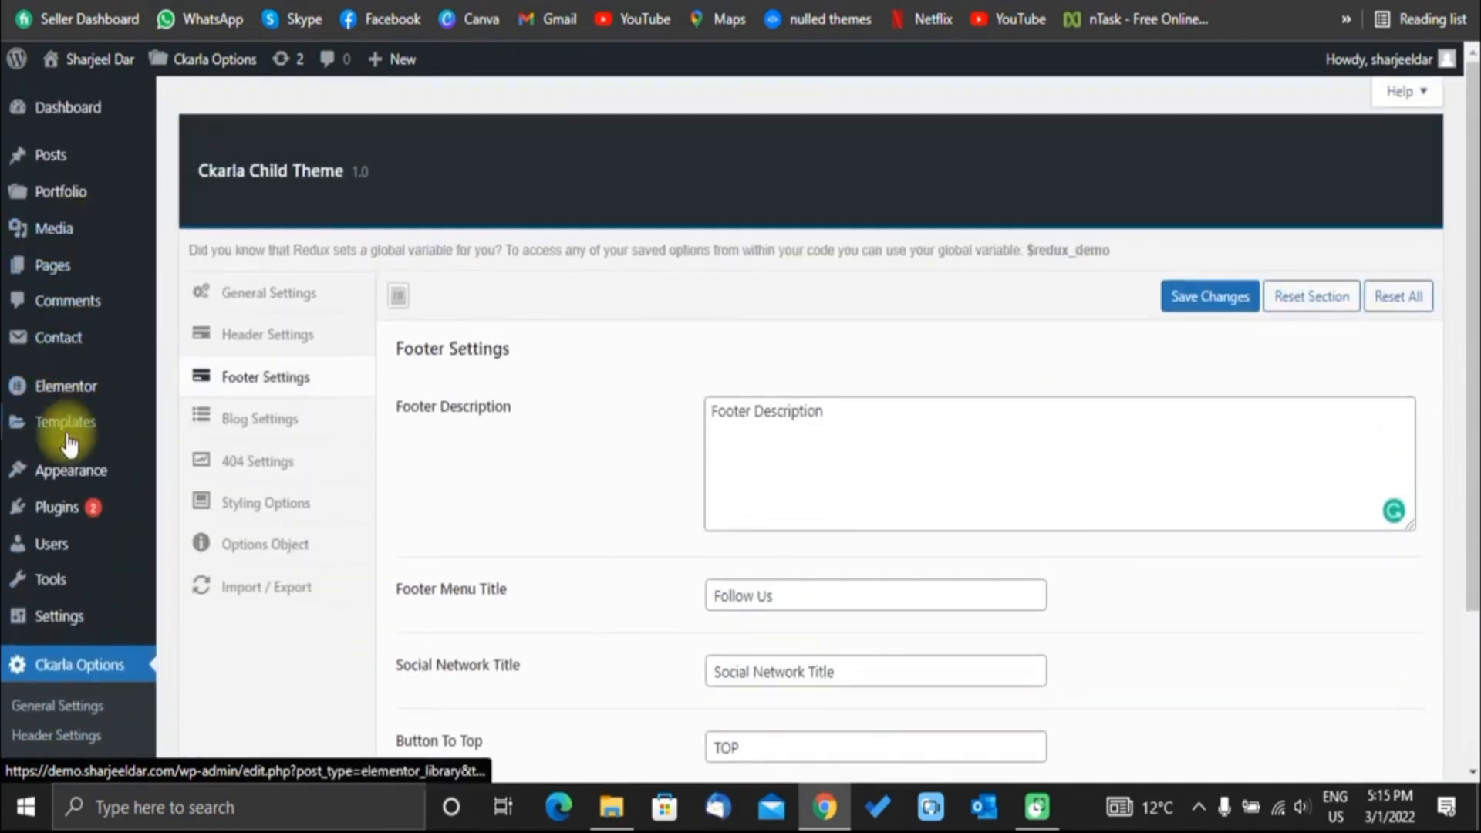
pyautogui.moveTo(115, 471)
pyautogui.click(203, 506)
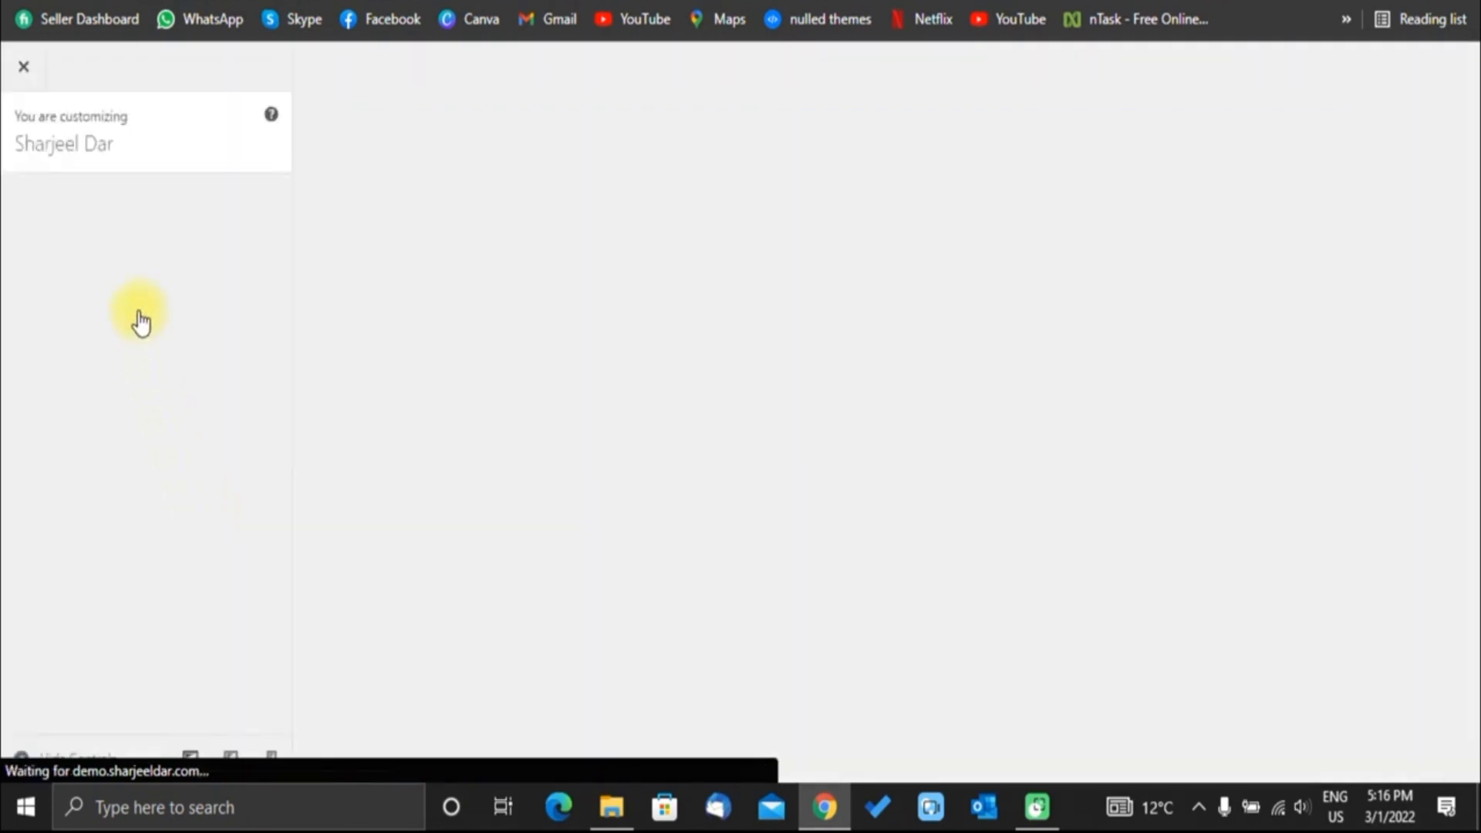
pyautogui.scroll(-3, 116, 493)
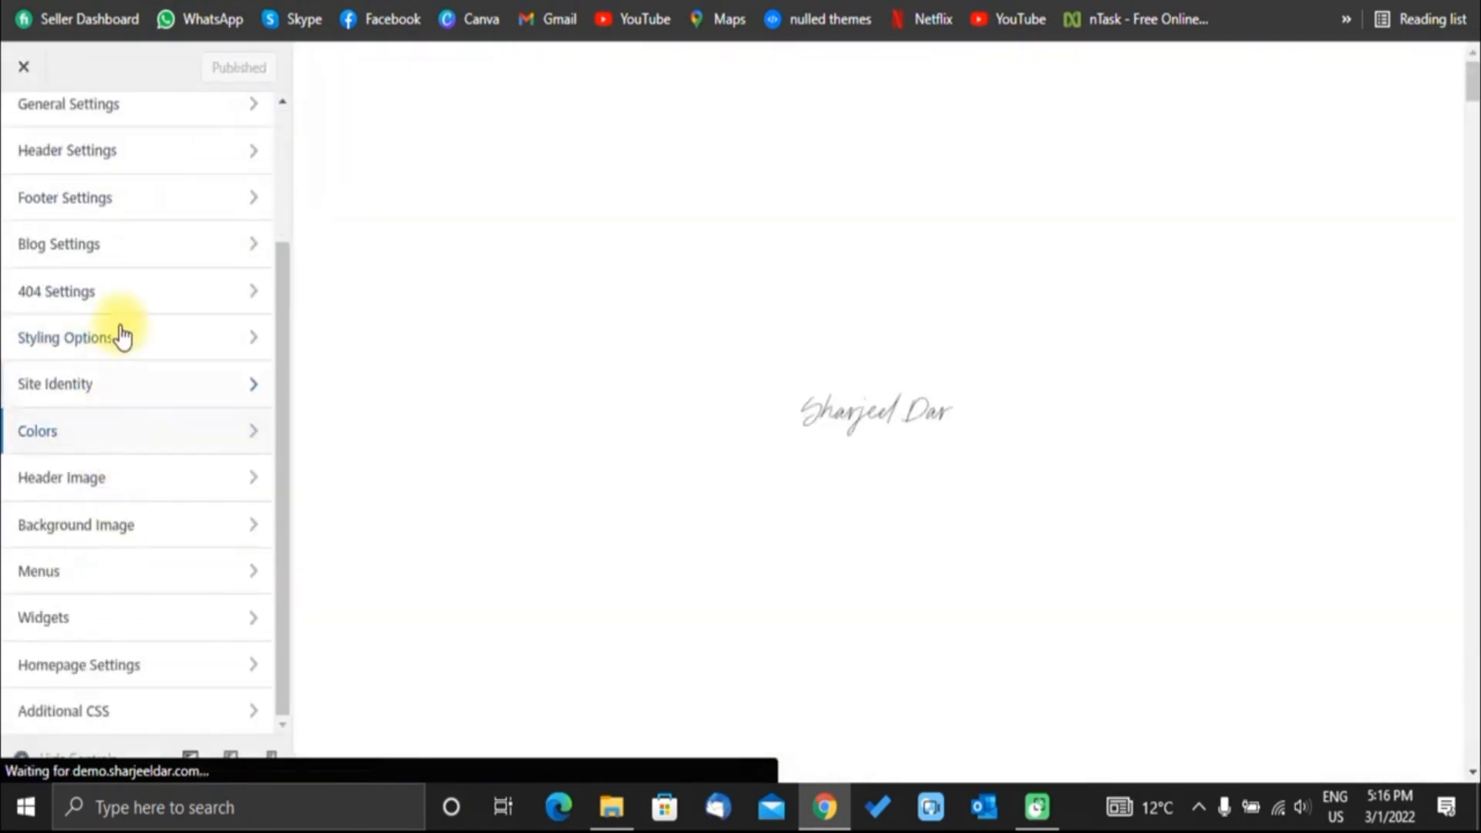
pyautogui.click(103, 574)
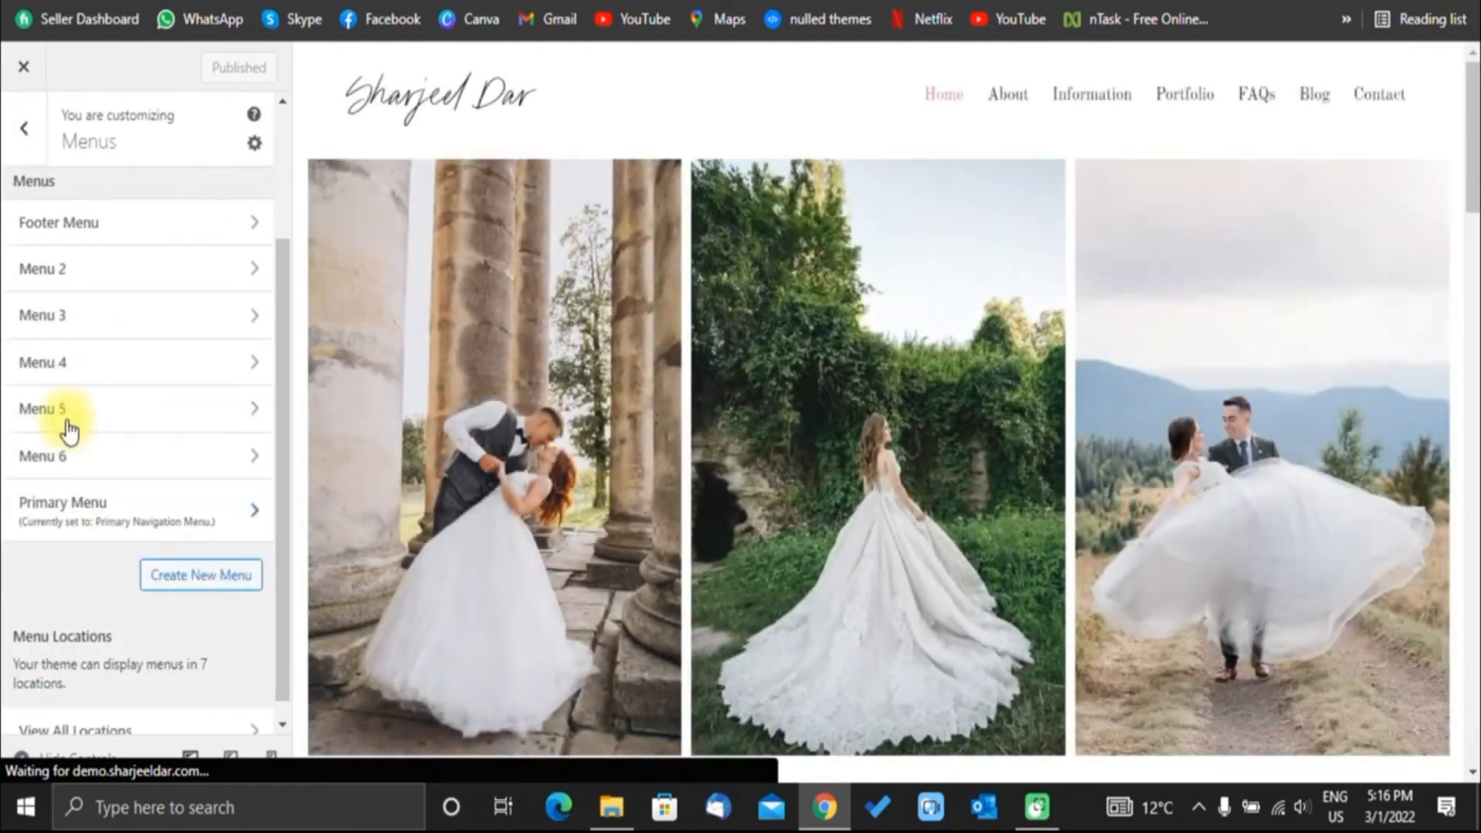
# Assign the Footer Menu to the Footer Menu display location and publish the change.
pyautogui.click(99, 229)
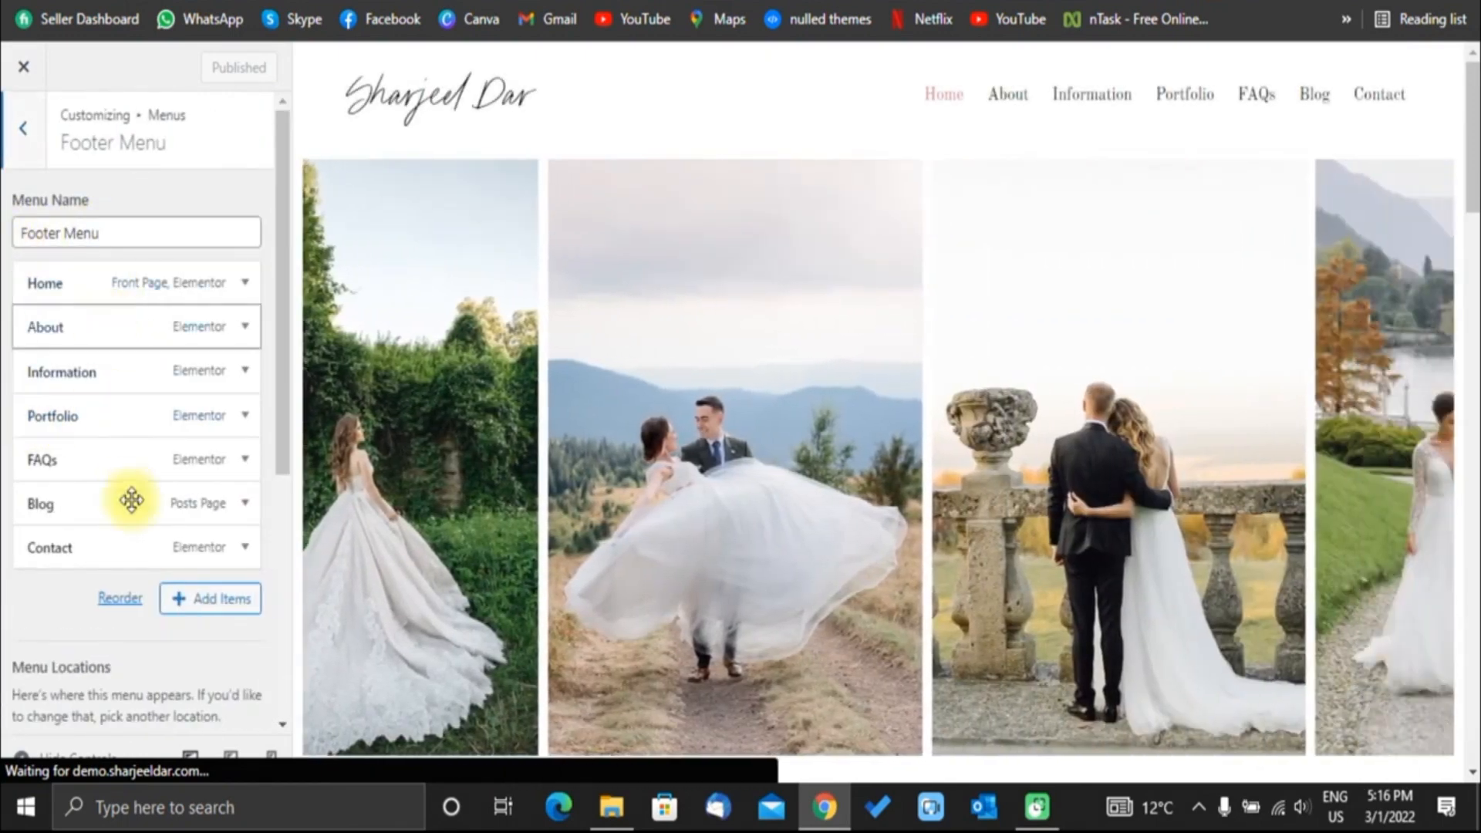
pyautogui.scroll(-5, 108, 462)
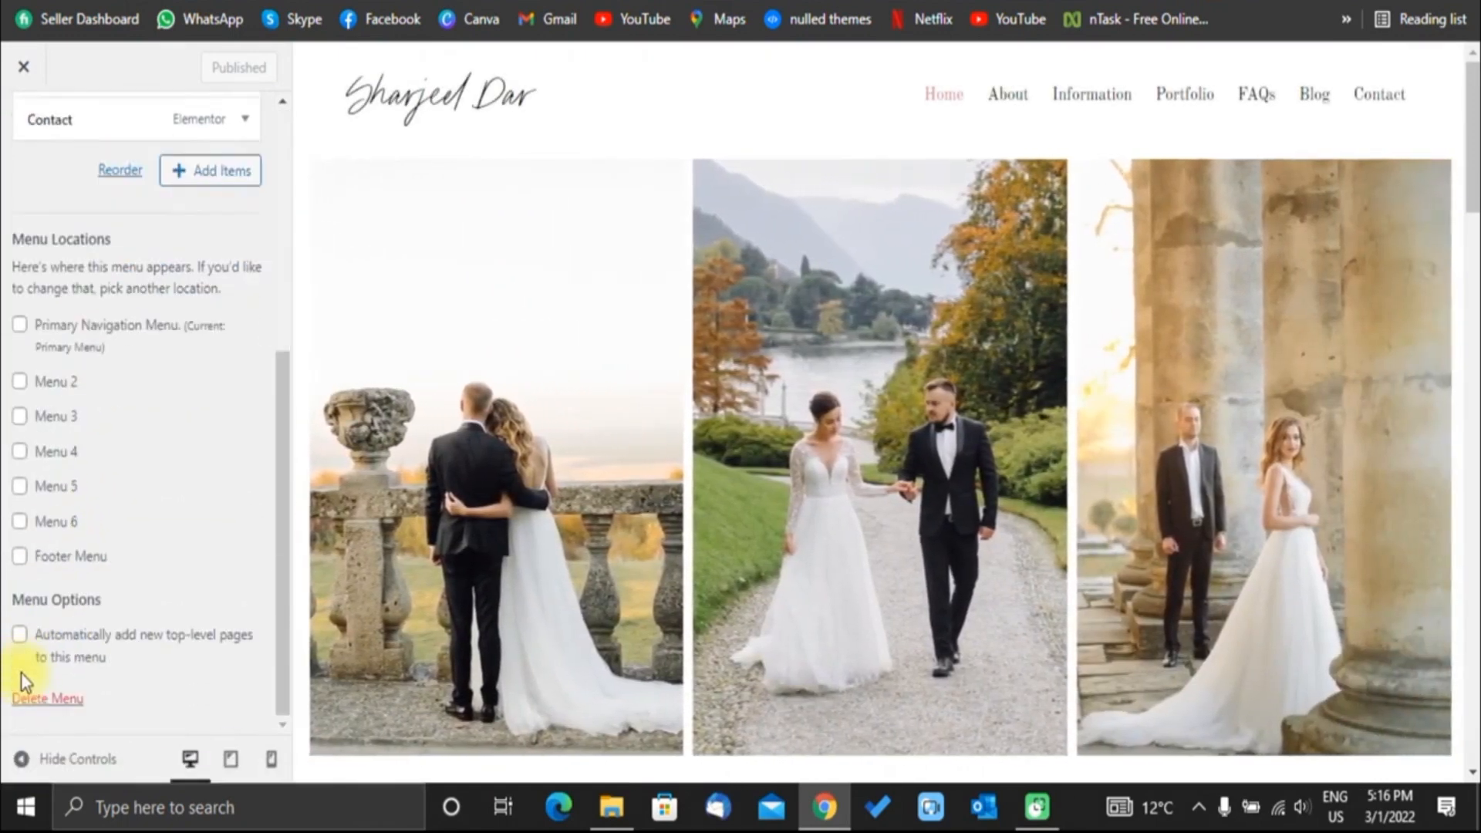
pyautogui.click(20, 556)
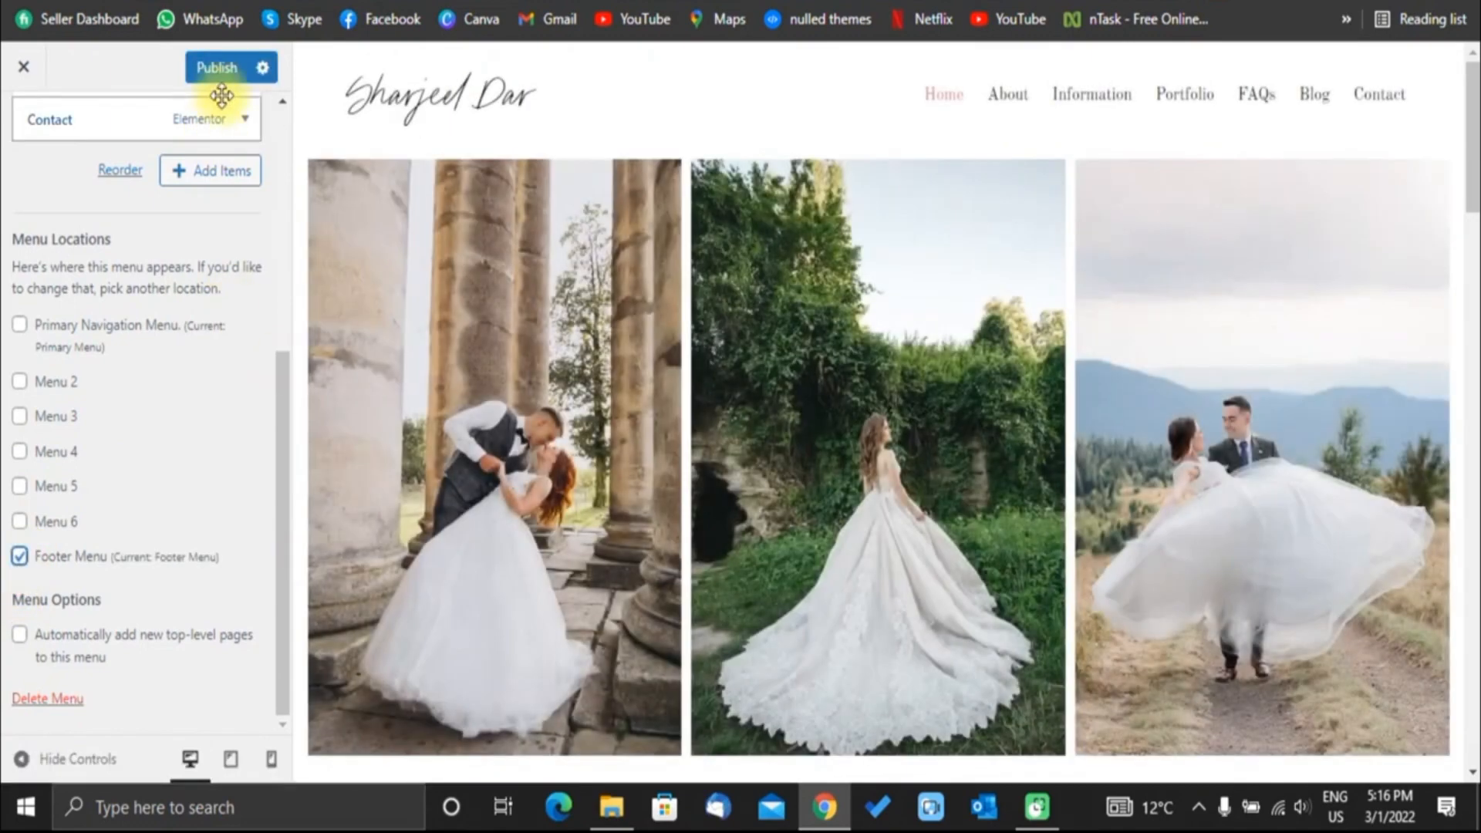
pyautogui.click(224, 74)
# Reload the demo site and check the menu links and social network links in the footer.
pyautogui.click(23, 67)
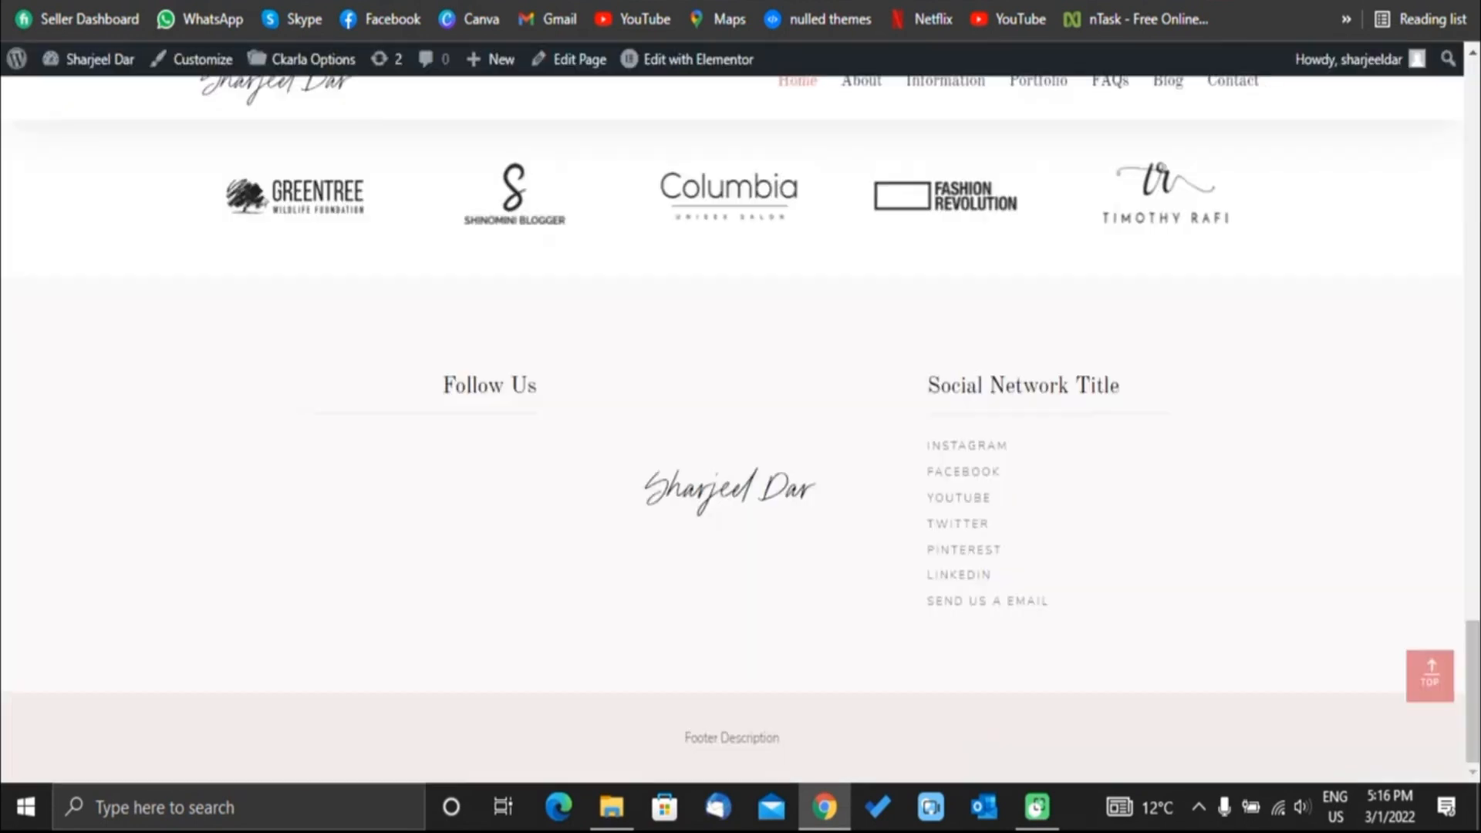
pyautogui.click(91, 0)
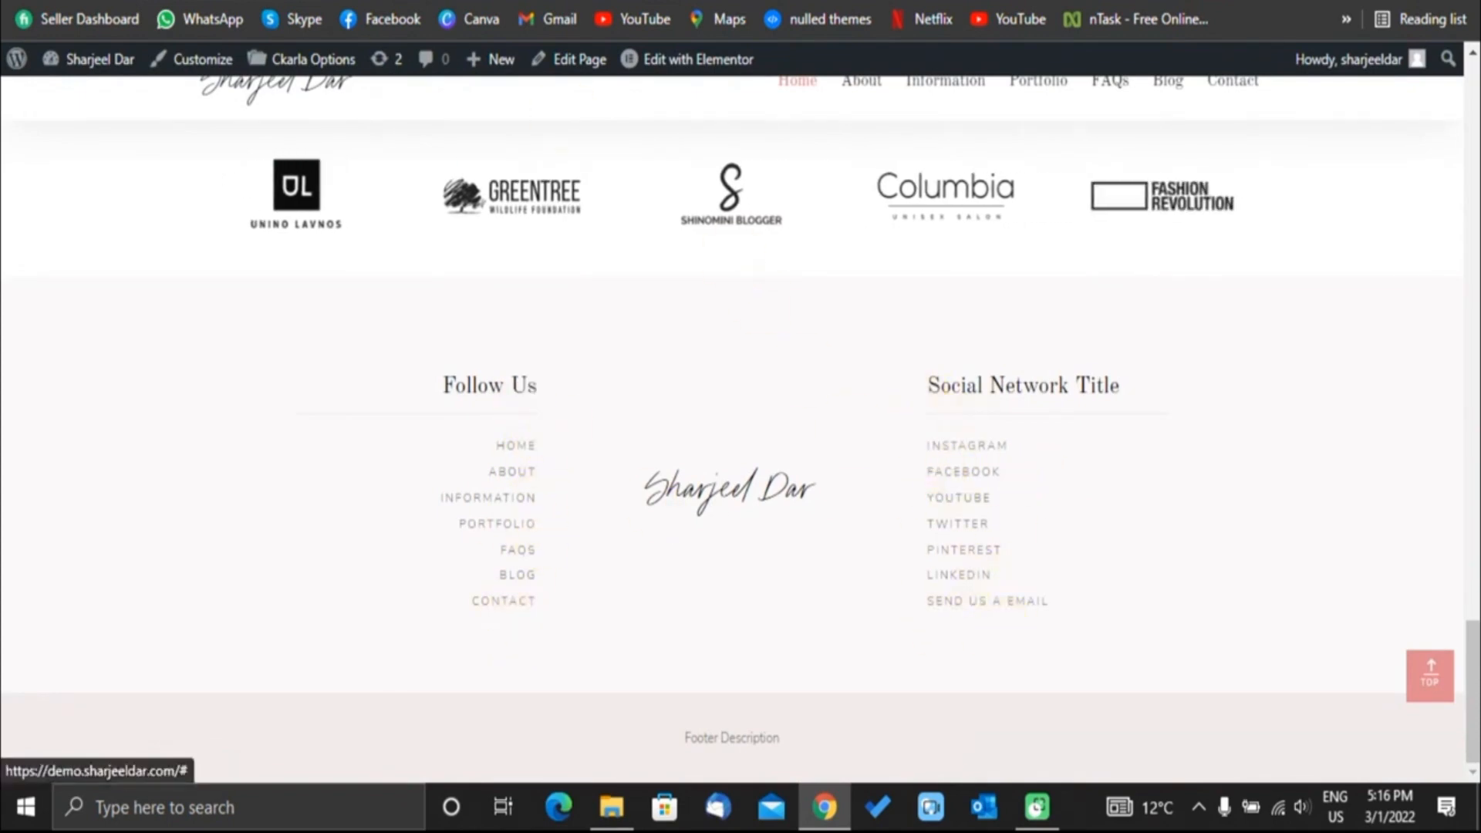
pyautogui.moveTo(1074, 601); pyautogui.dragTo(906, 374)
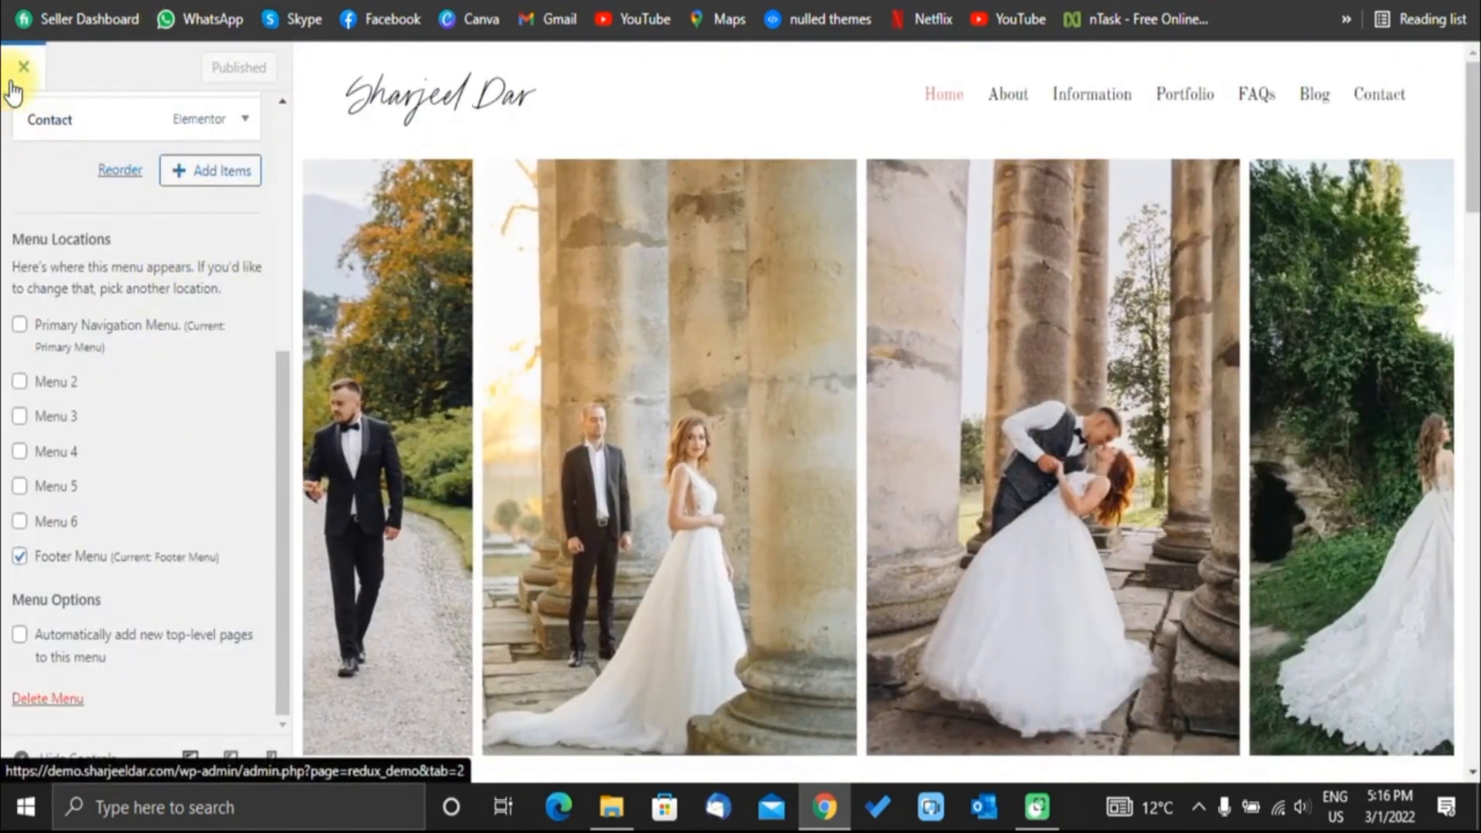
# Close the customizer and review the social media link fields in the Ckarla General Settings.
pyautogui.click(14, 81)
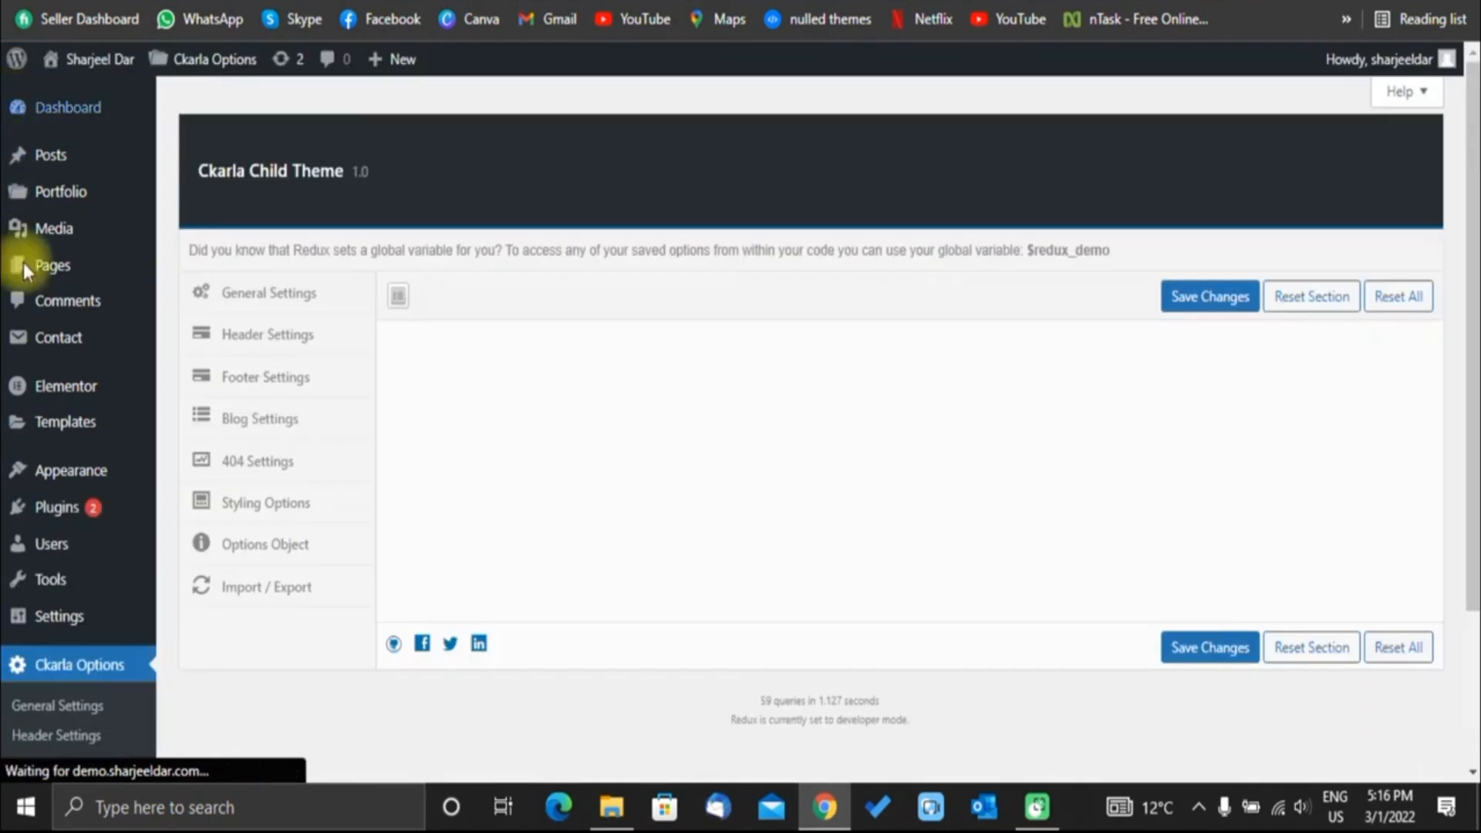
pyautogui.scroll(-3, 65, 564)
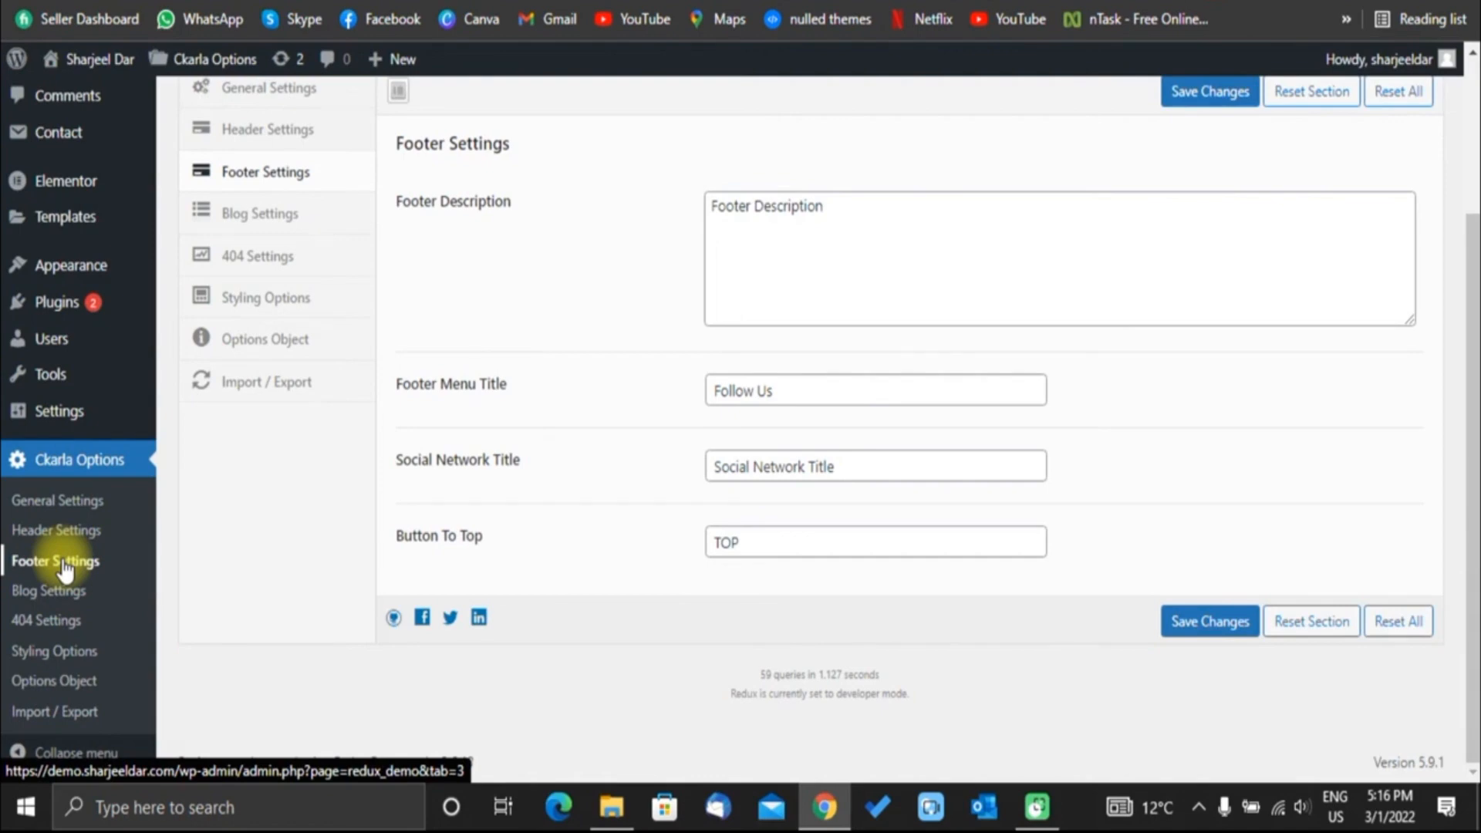
pyautogui.click(66, 509)
pyautogui.scroll(-10, 840, 359)
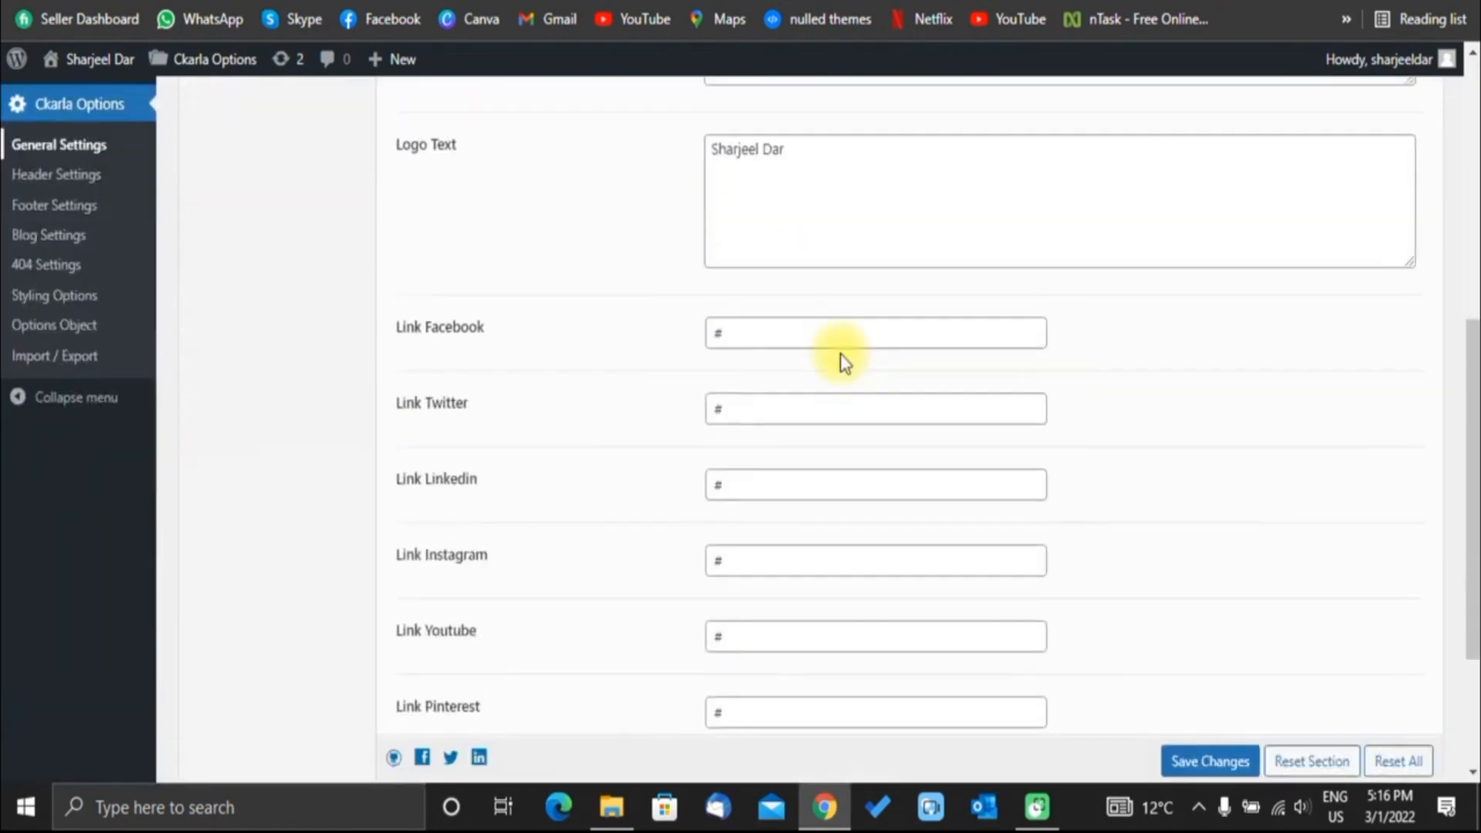
pyautogui.scroll(2, 831, 374)
pyautogui.moveTo(413, 224); pyautogui.dragTo(525, 683)
pyautogui.click(938, 499)
pyautogui.scroll(-2, 873, 370)
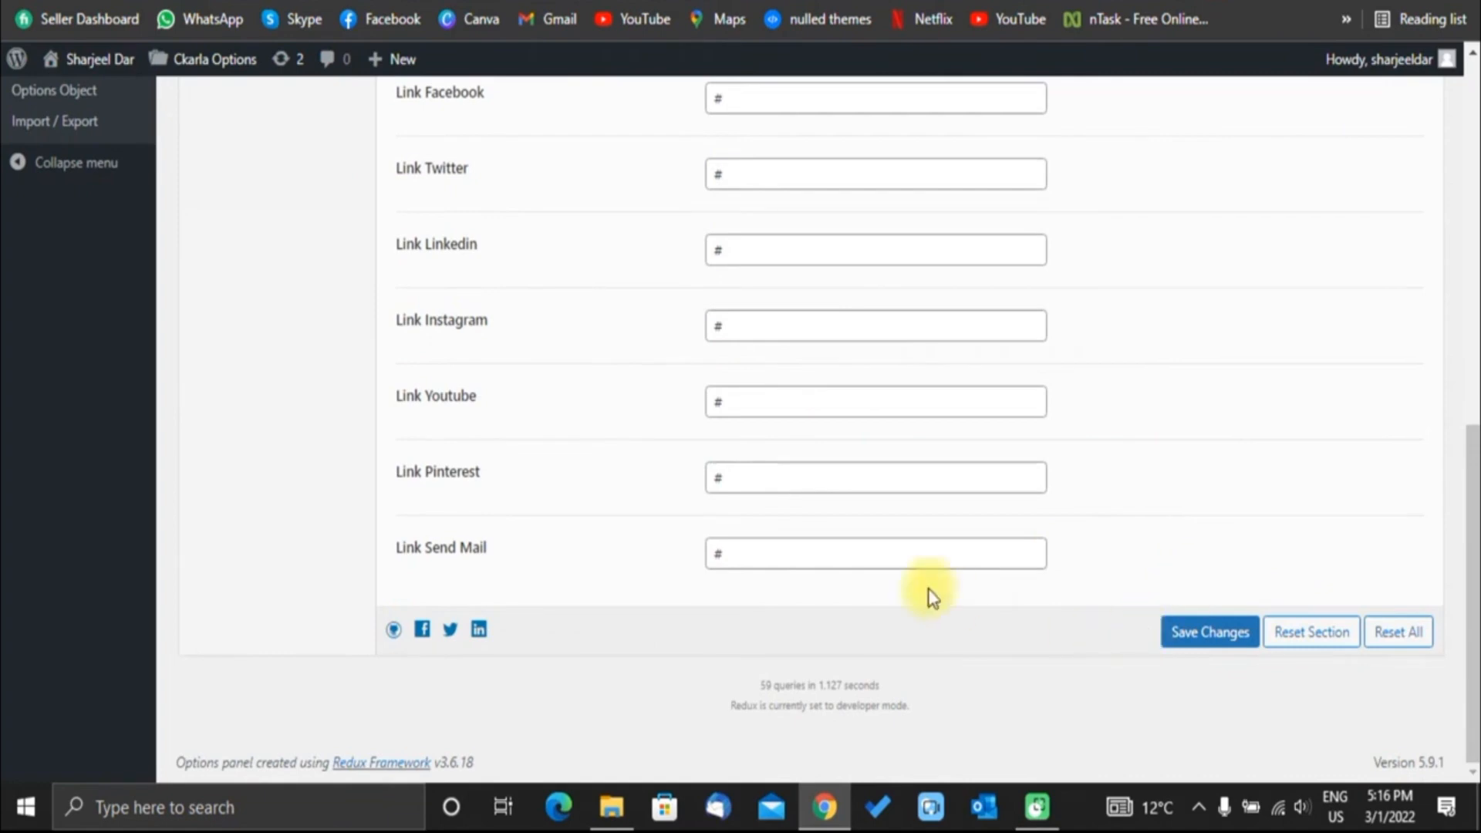
pyautogui.scroll(6, 471, 170)
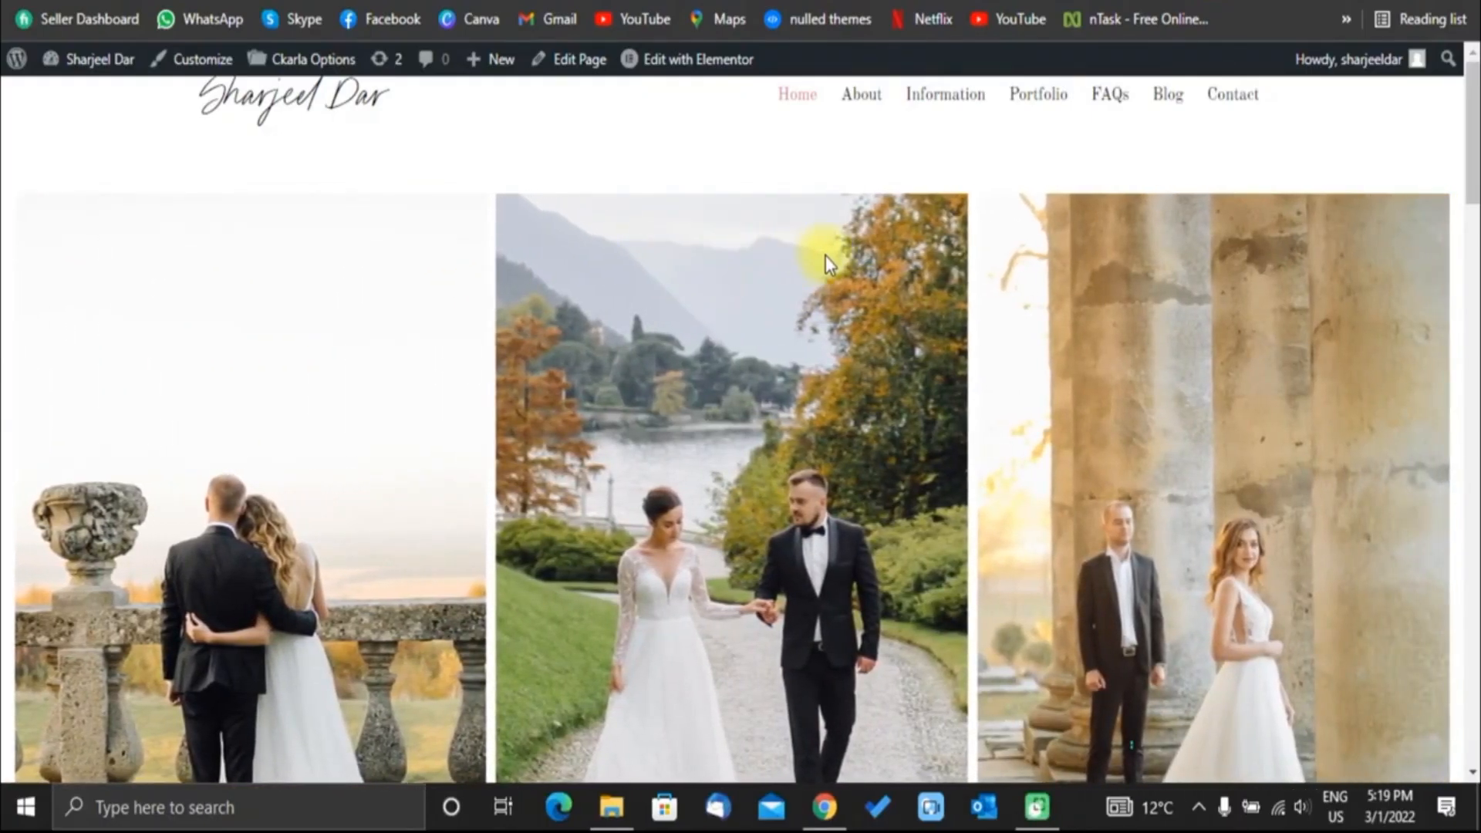
# Look over the site's home page and open the Home 1 page for editing with Elementor.
pyautogui.scroll(-1, 825, 256)
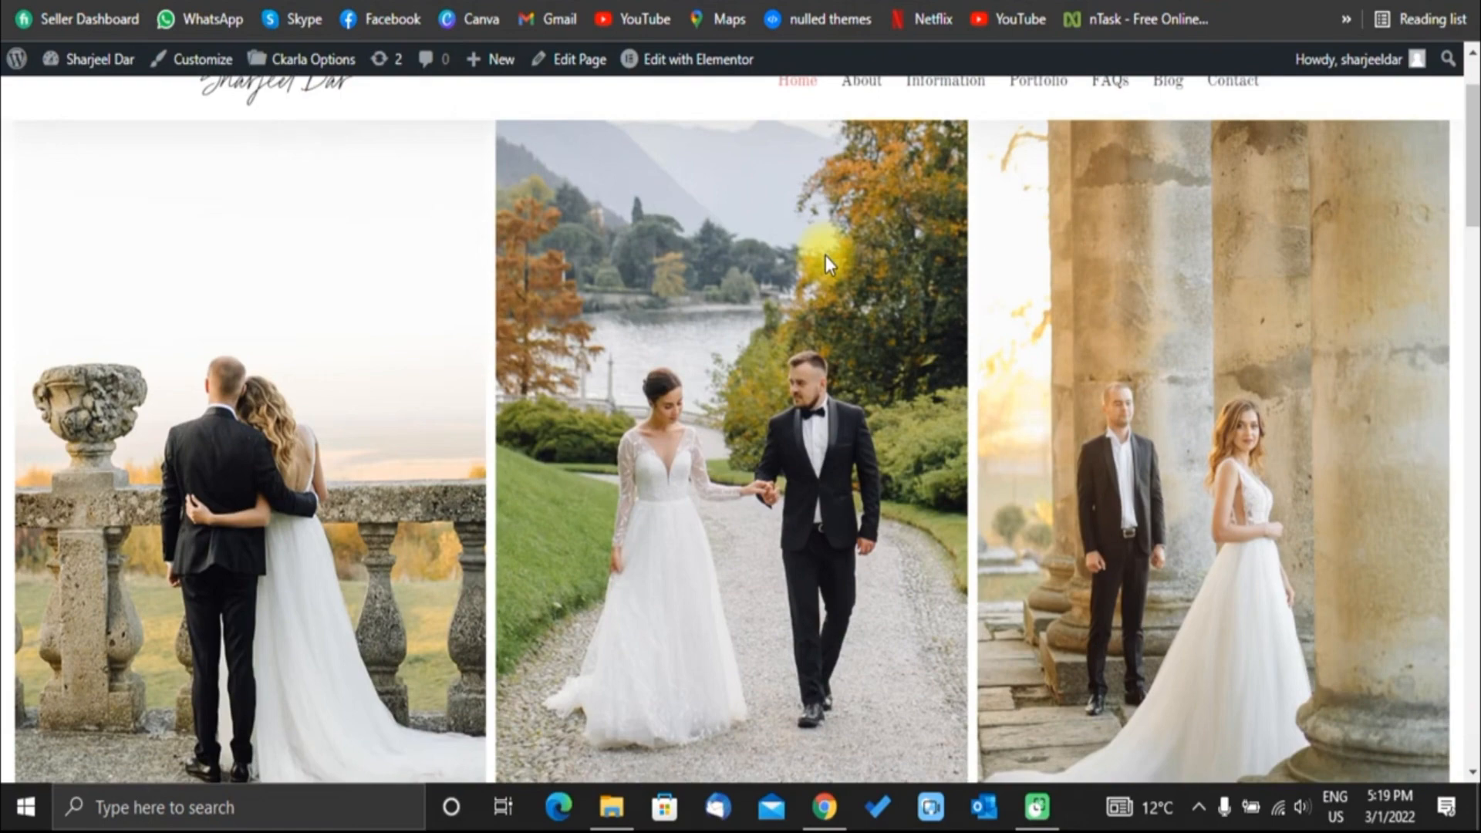
pyautogui.scroll(-7, 825, 256)
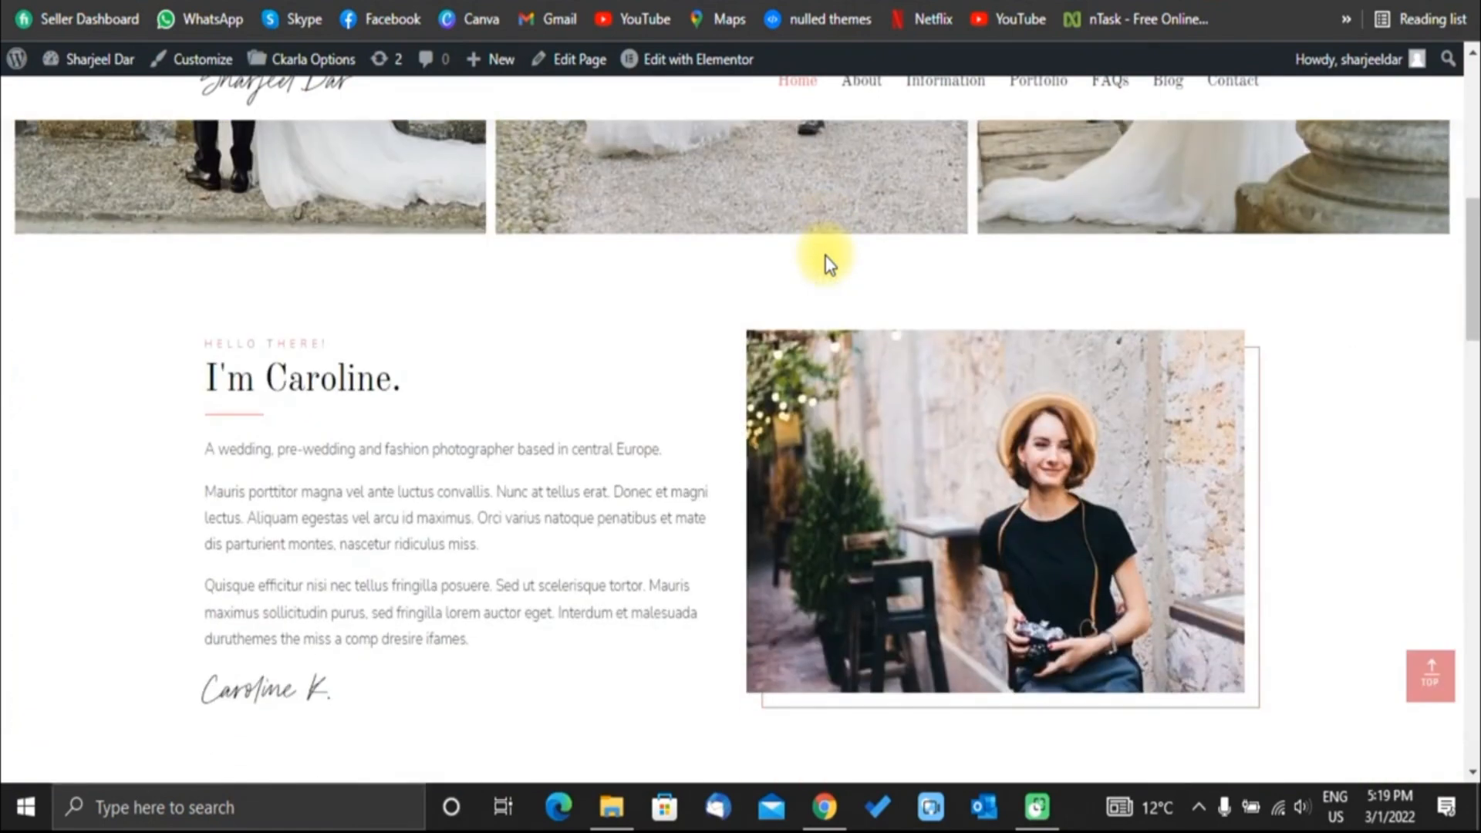
pyautogui.scroll(4, 825, 256)
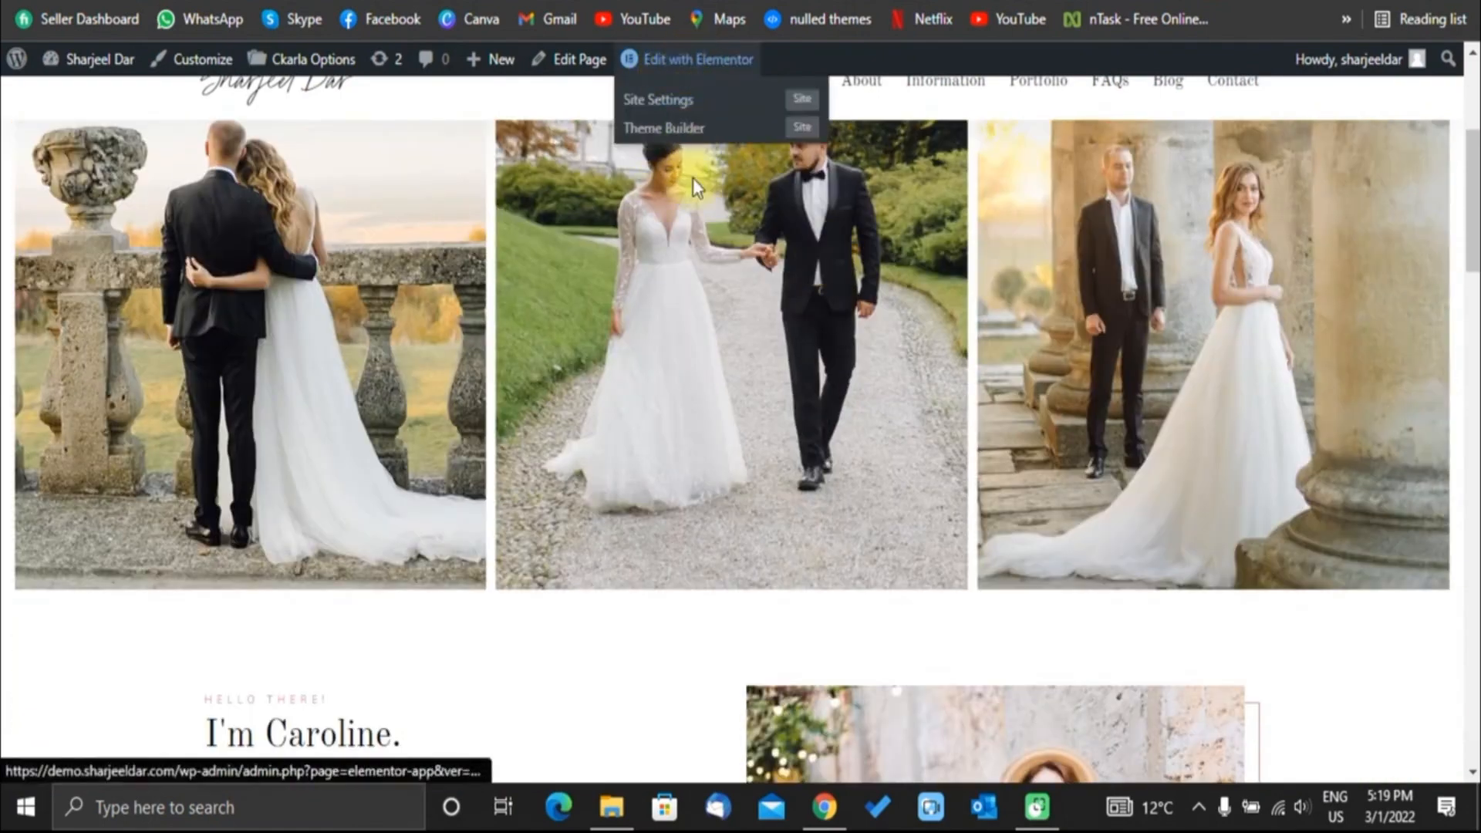
pyautogui.scroll(3, 779, 299)
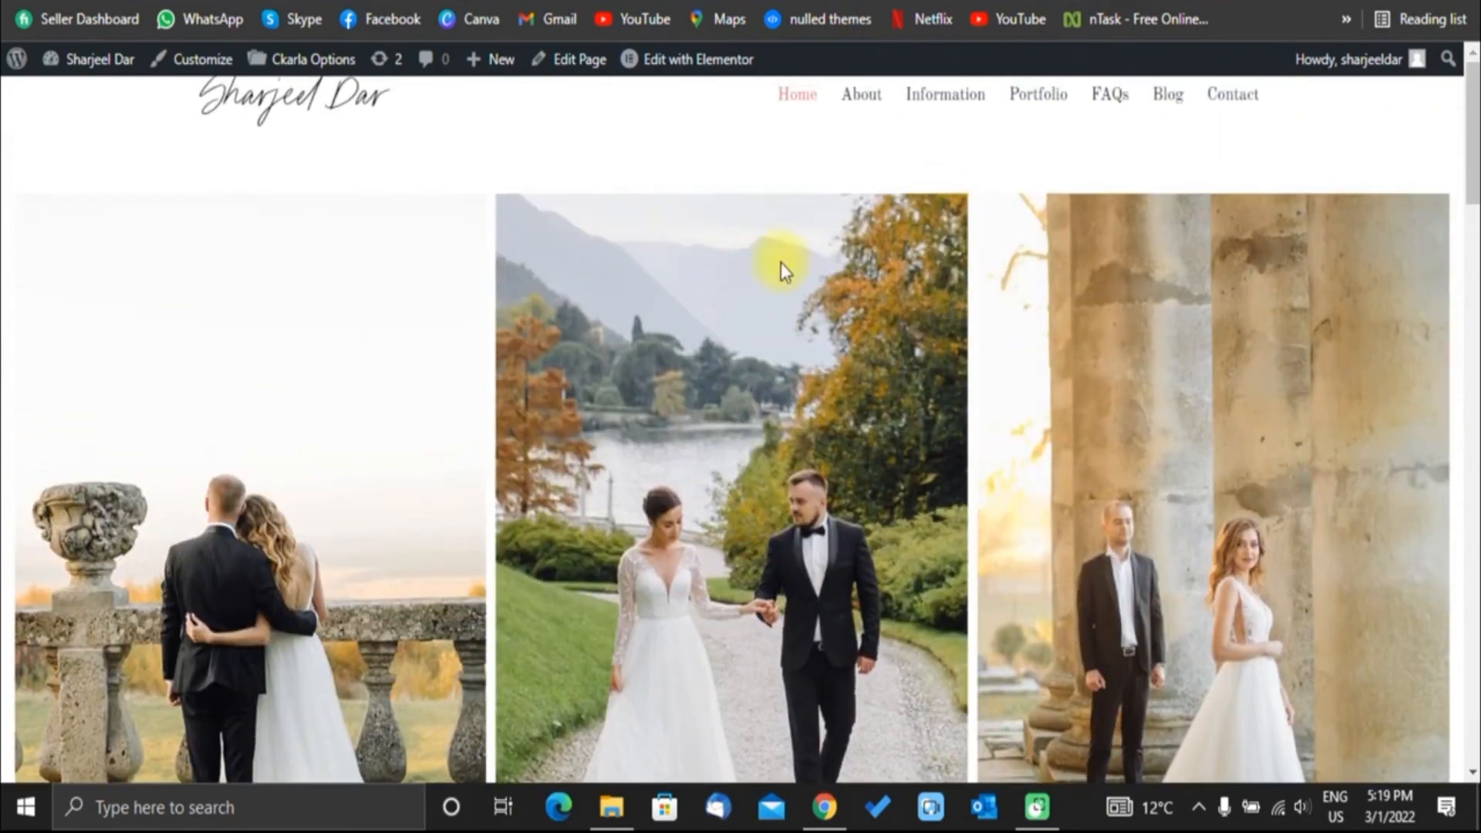
pyautogui.click(557, 62)
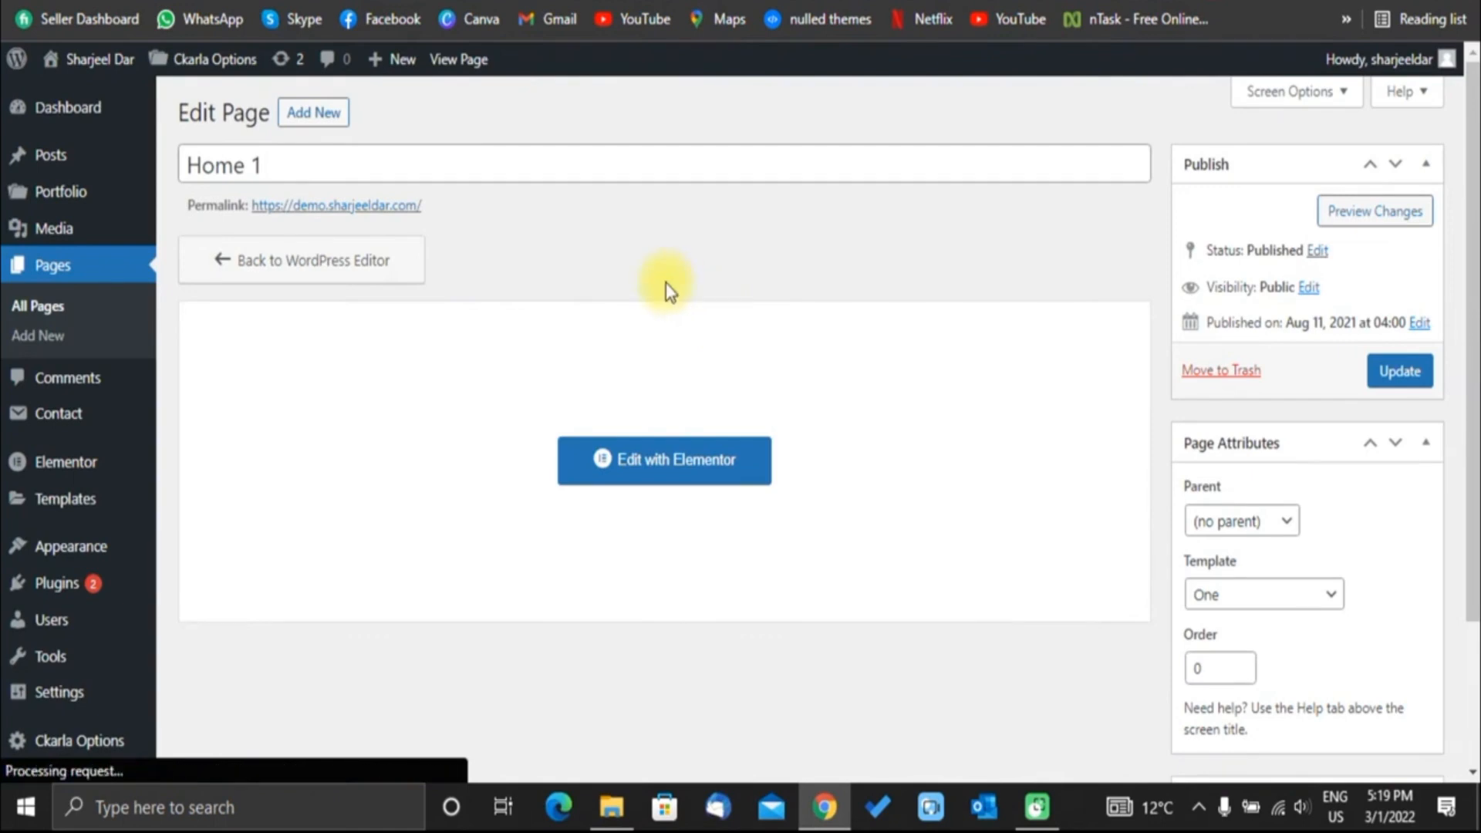
pyautogui.scroll(-2, 665, 287)
pyautogui.click(667, 292)
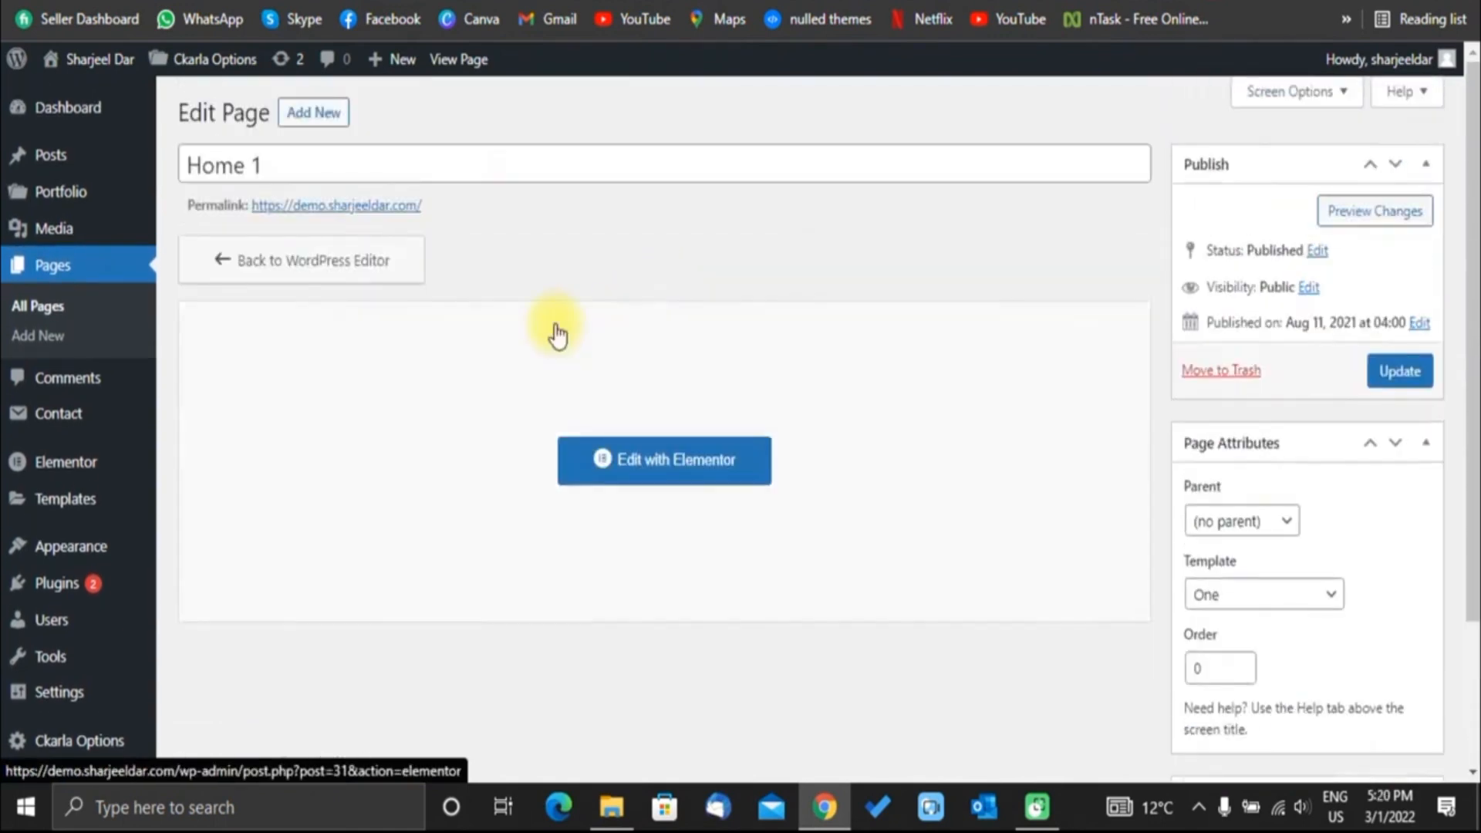
pyautogui.click(640, 455)
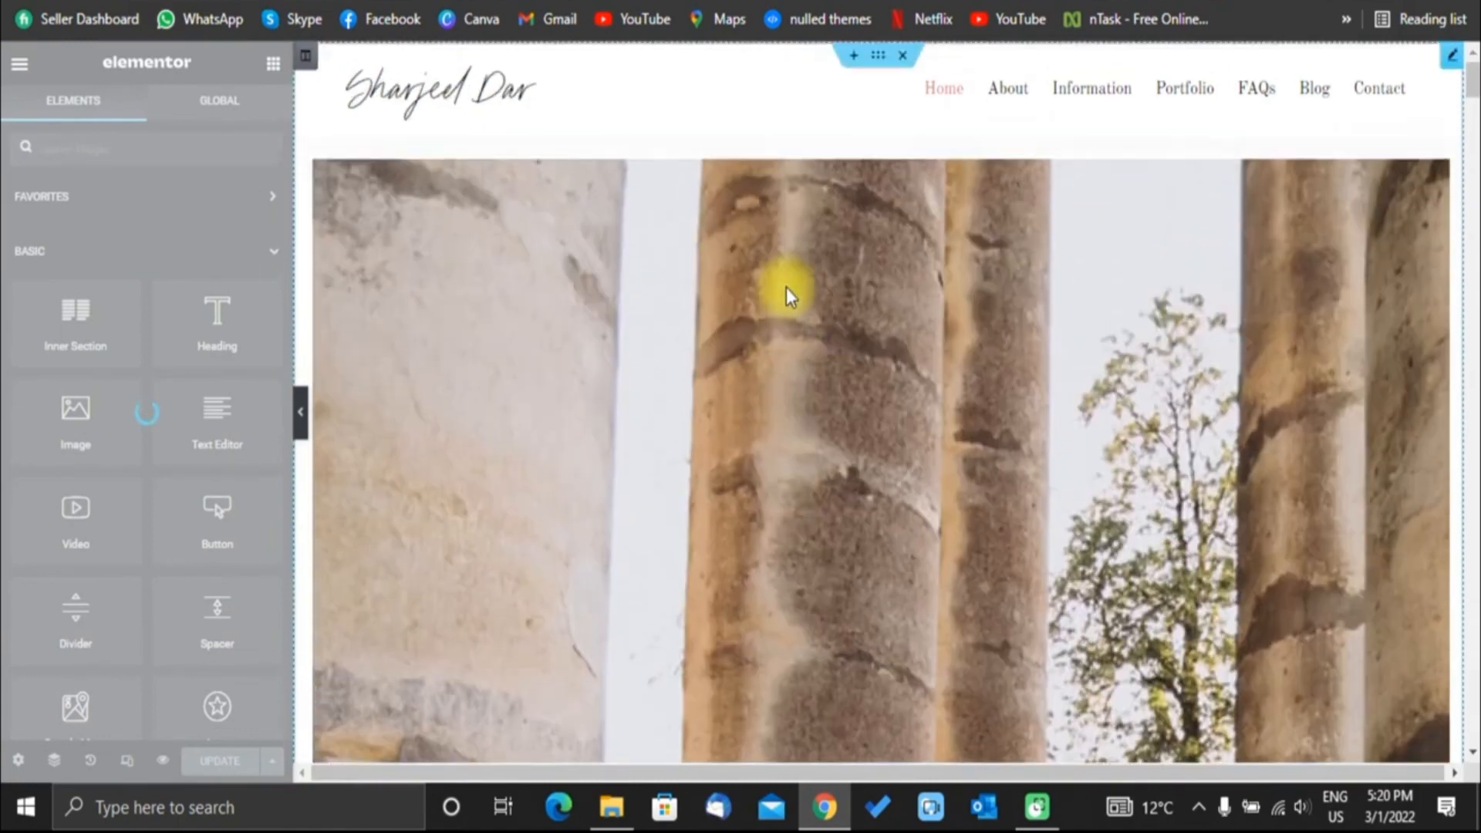
# Open the settings of the home page's photo slider and examine the images of Item #1 and Item #2.
pyautogui.scroll(-3, 812, 335)
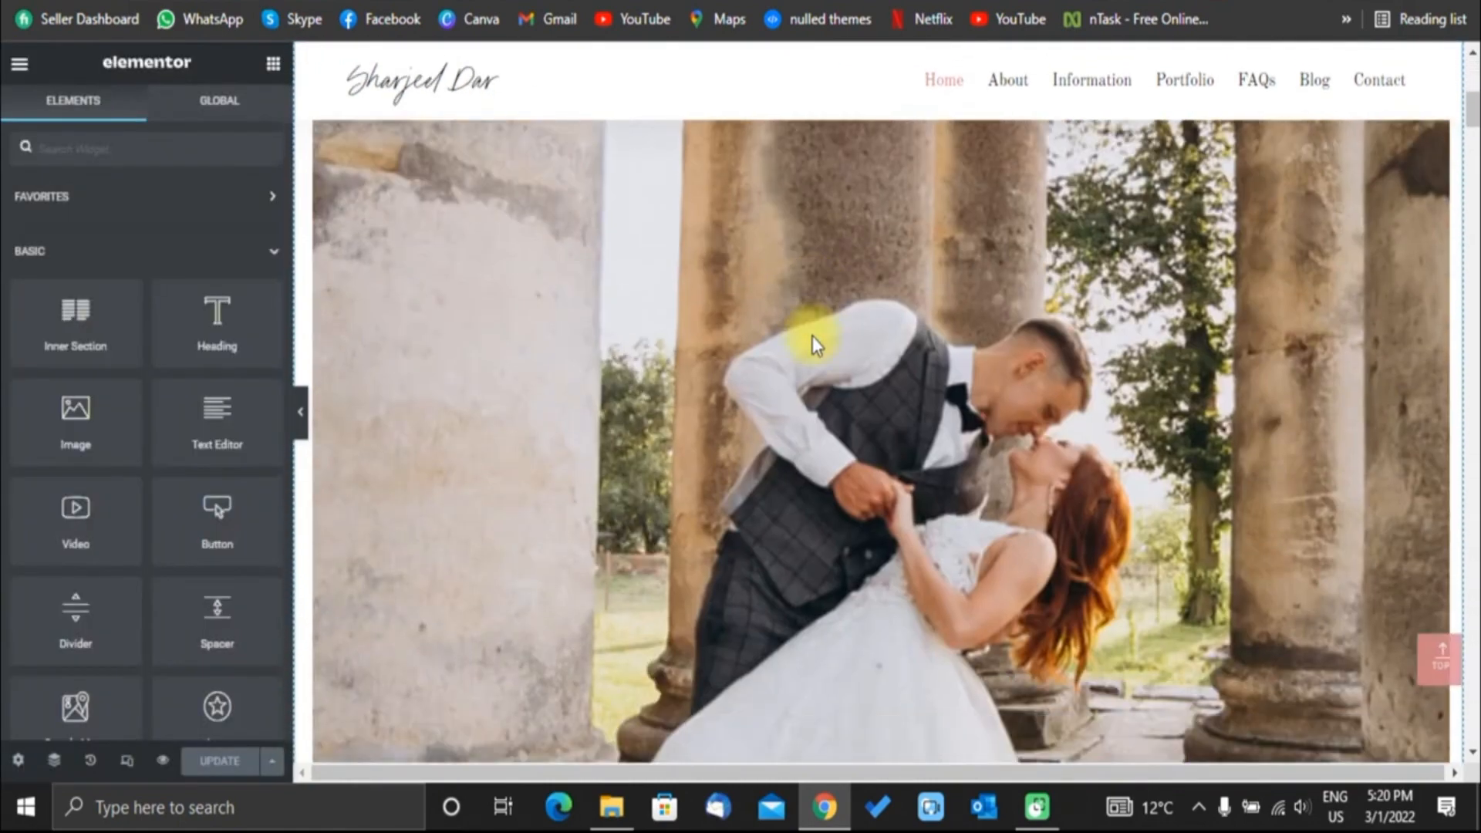
pyautogui.scroll(-3, 812, 335)
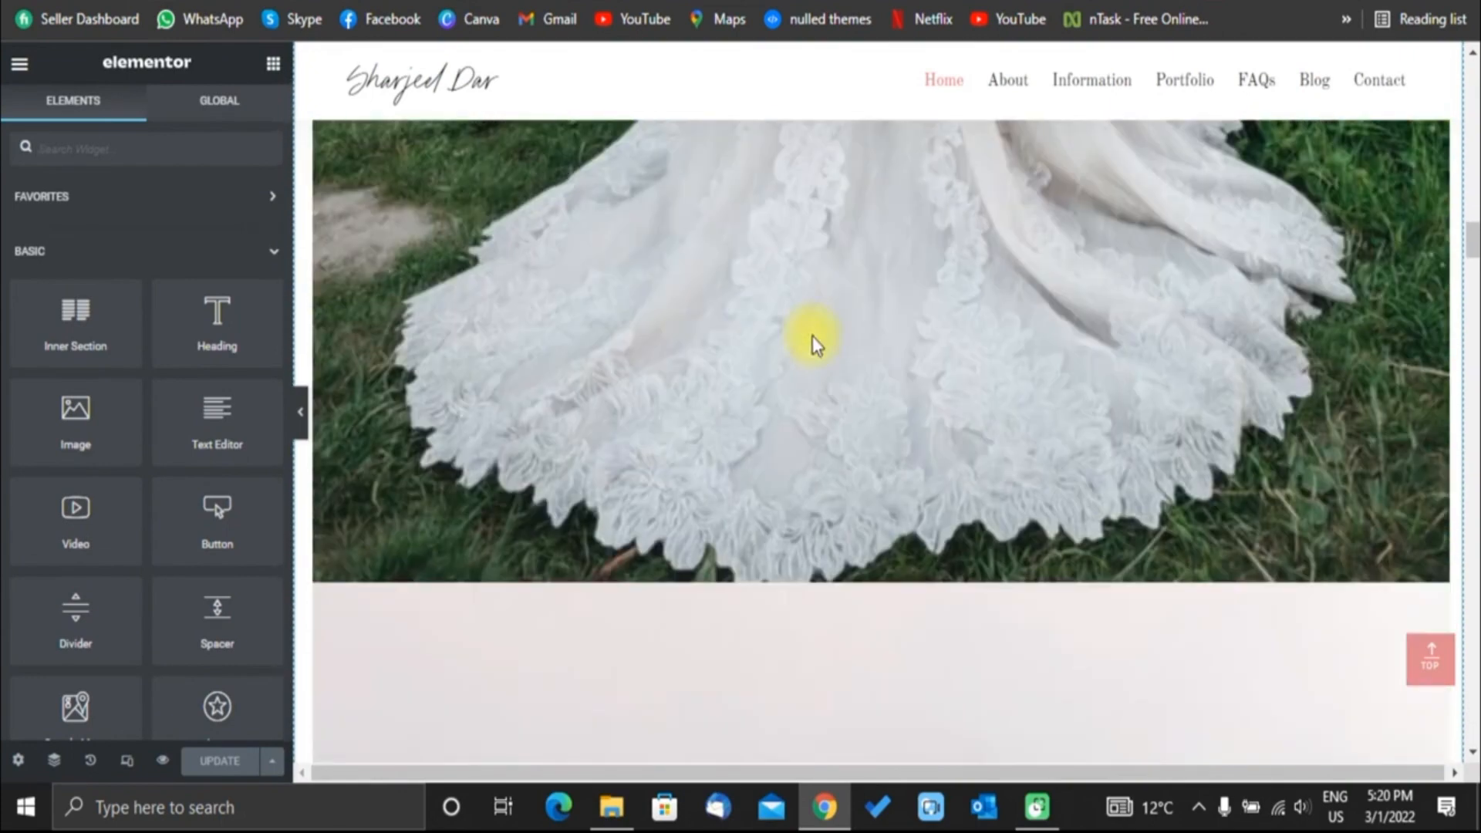
pyautogui.click(812, 338)
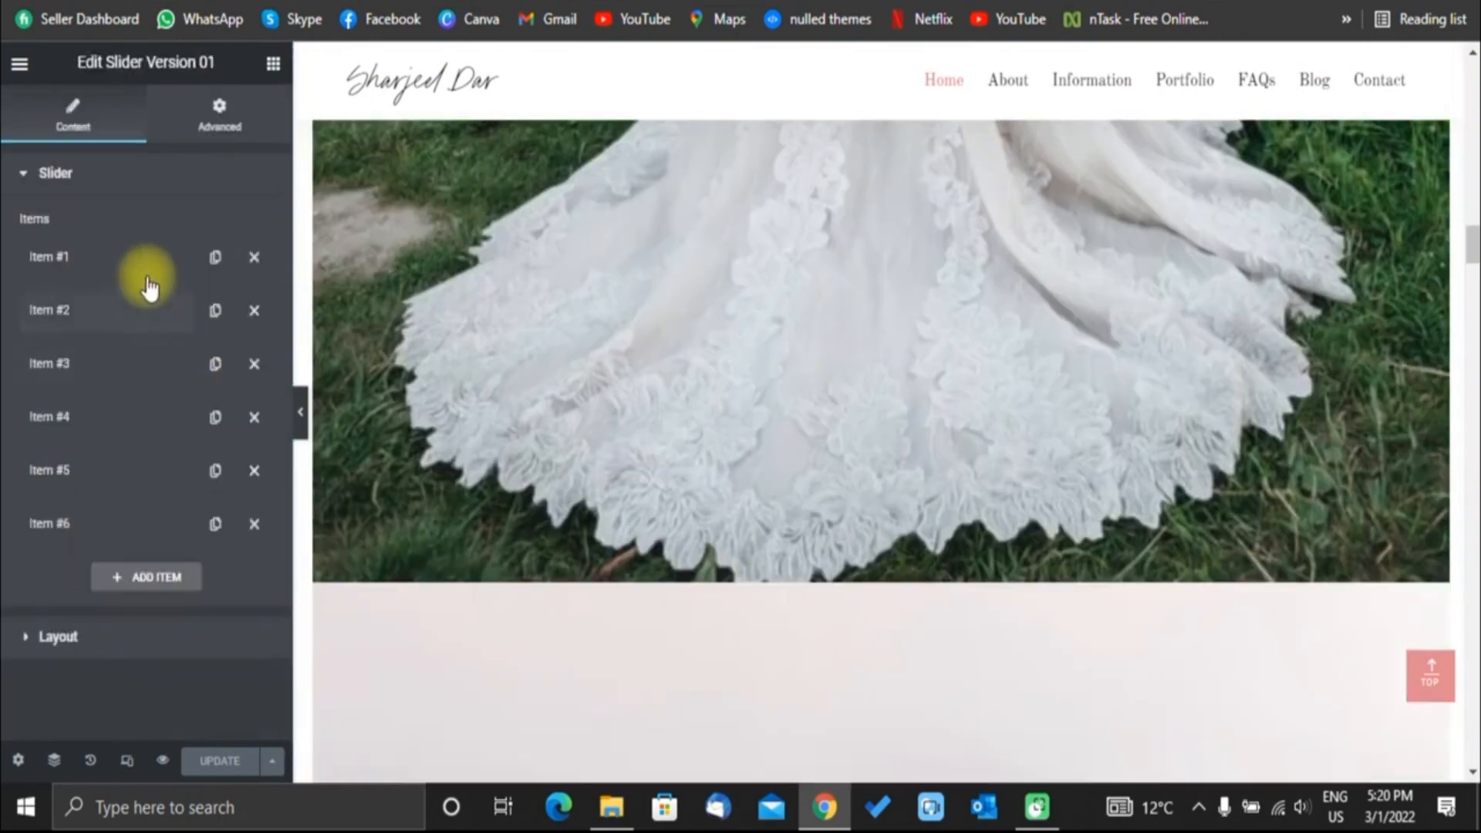
pyautogui.click(153, 251)
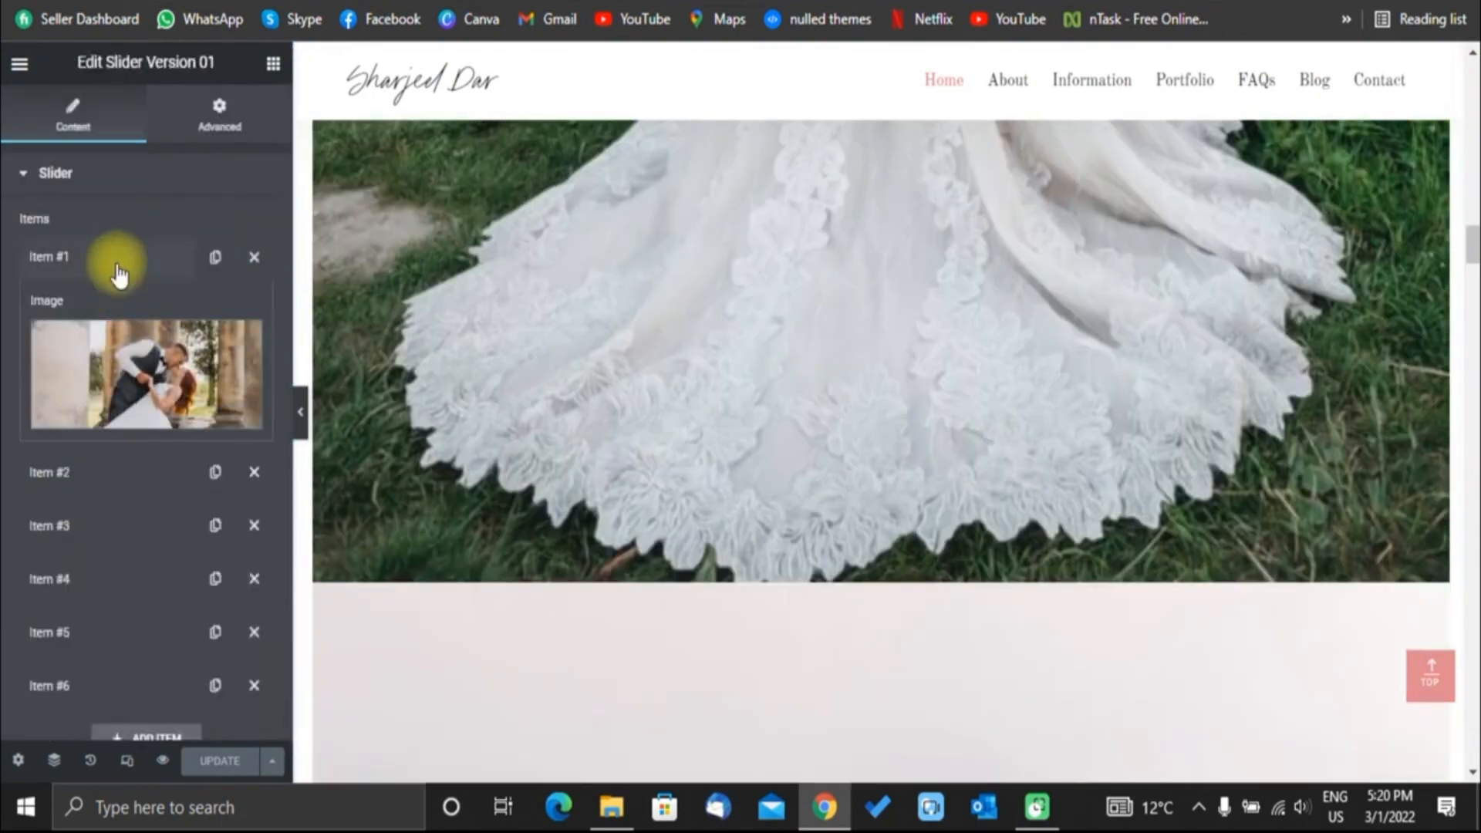
pyautogui.click(119, 261)
pyautogui.click(98, 318)
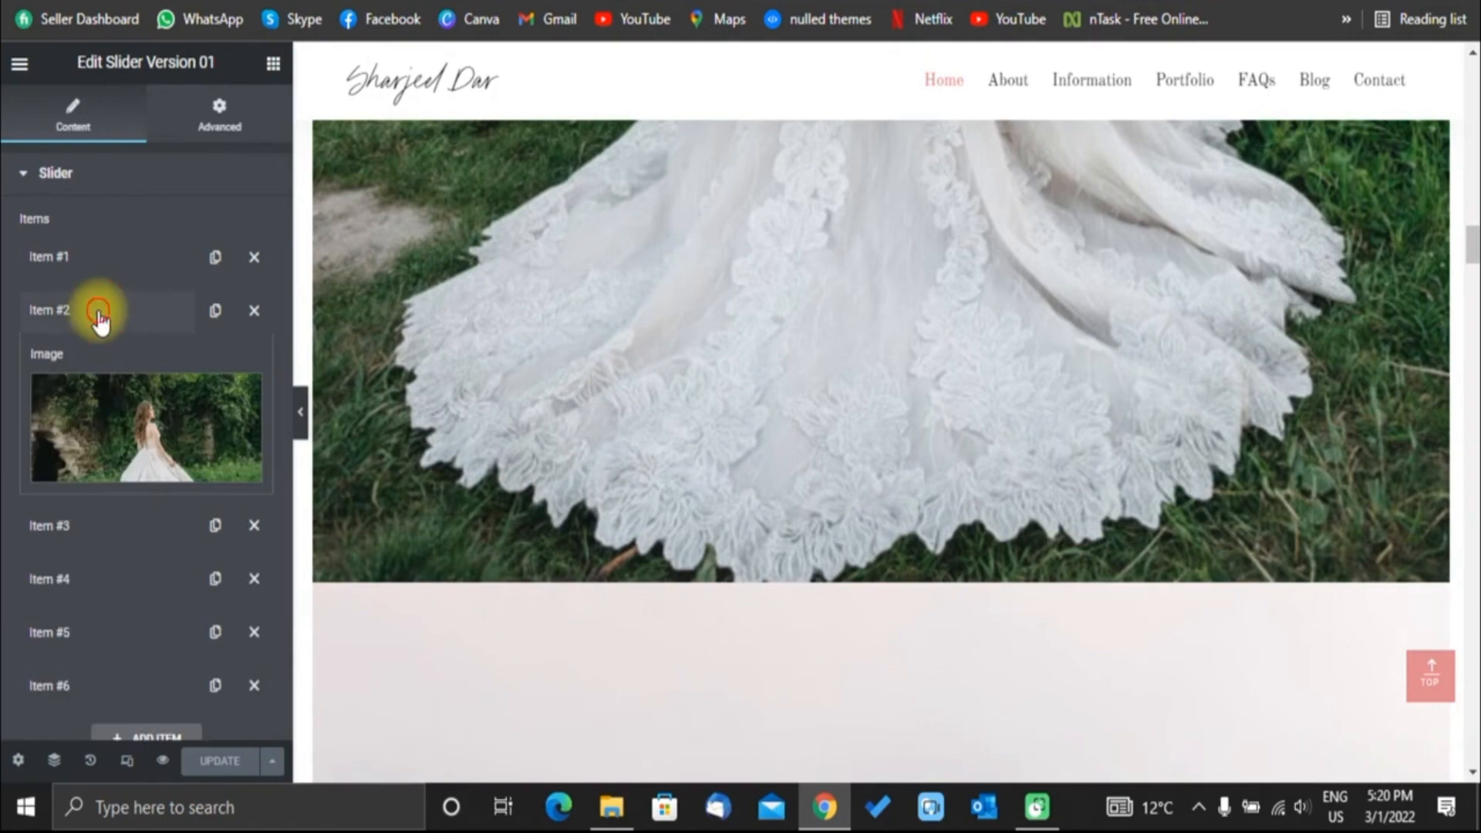
pyautogui.click(98, 317)
# Open the settings of the home page's About section and examine its subheading and heading fields.
pyautogui.scroll(-10, 1029, 353)
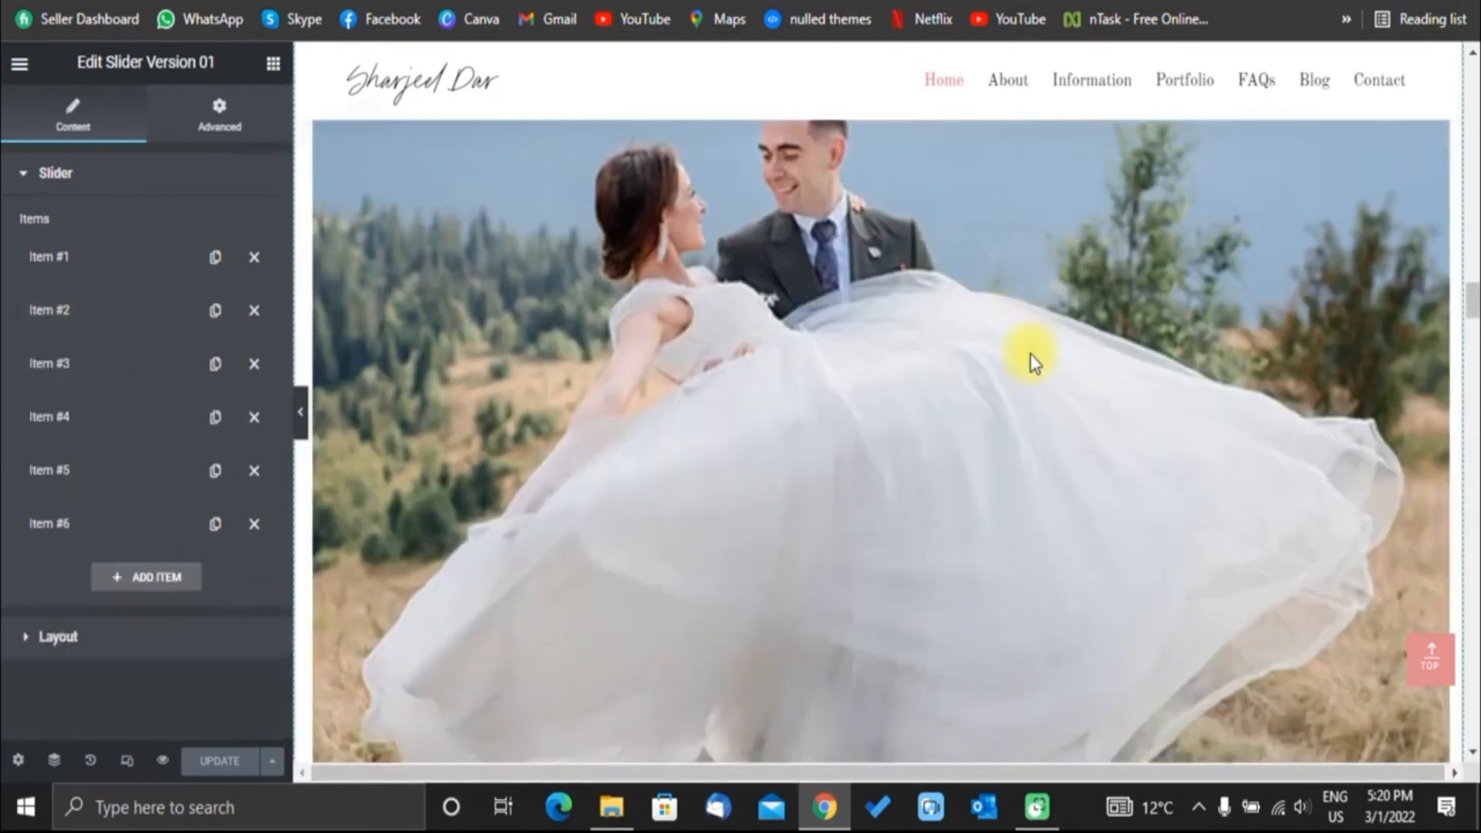
pyautogui.scroll(-5, 1031, 359)
pyautogui.scroll(-15, 1031, 359)
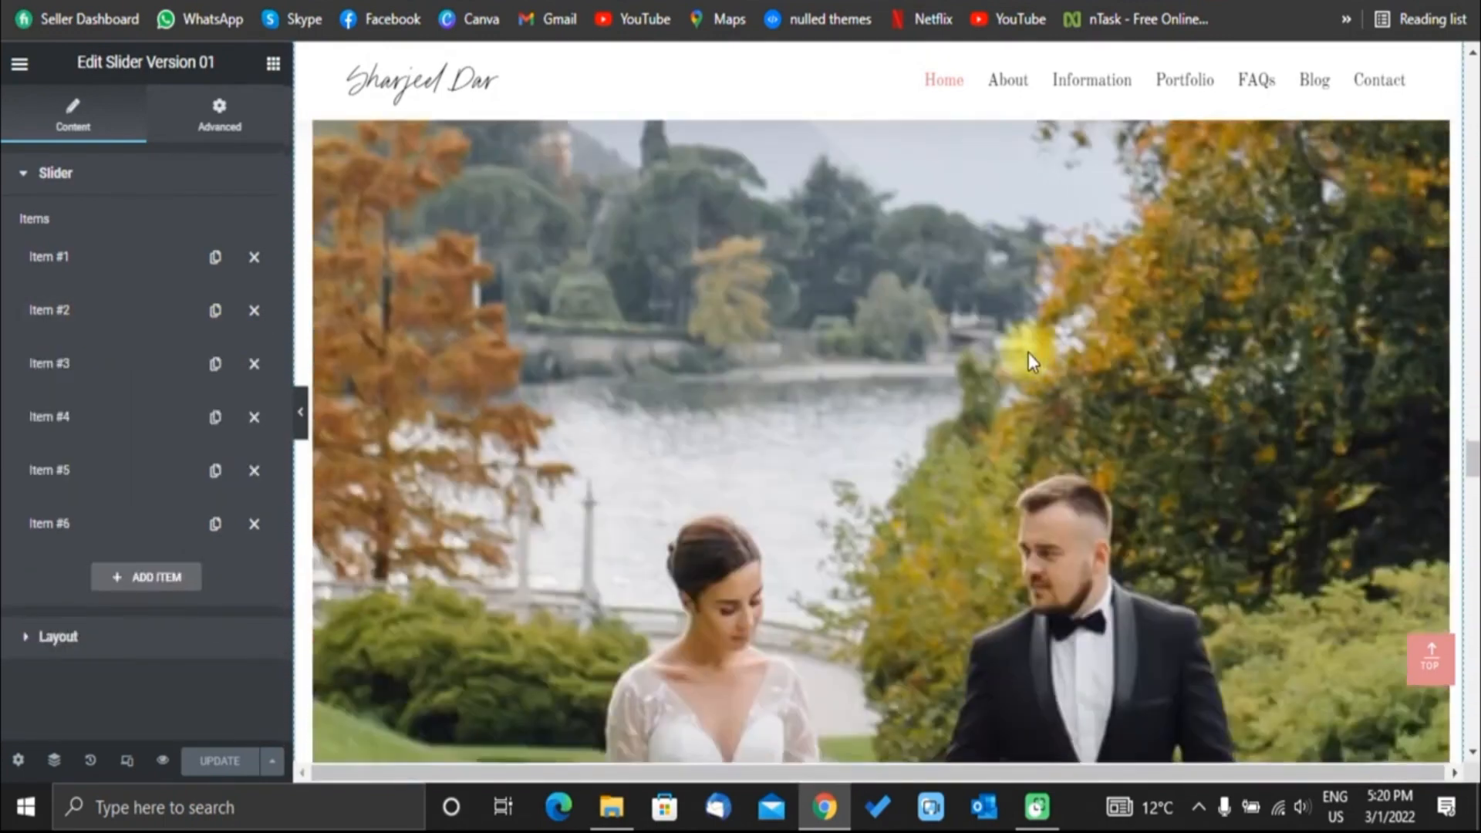
pyautogui.scroll(-10, 1031, 360)
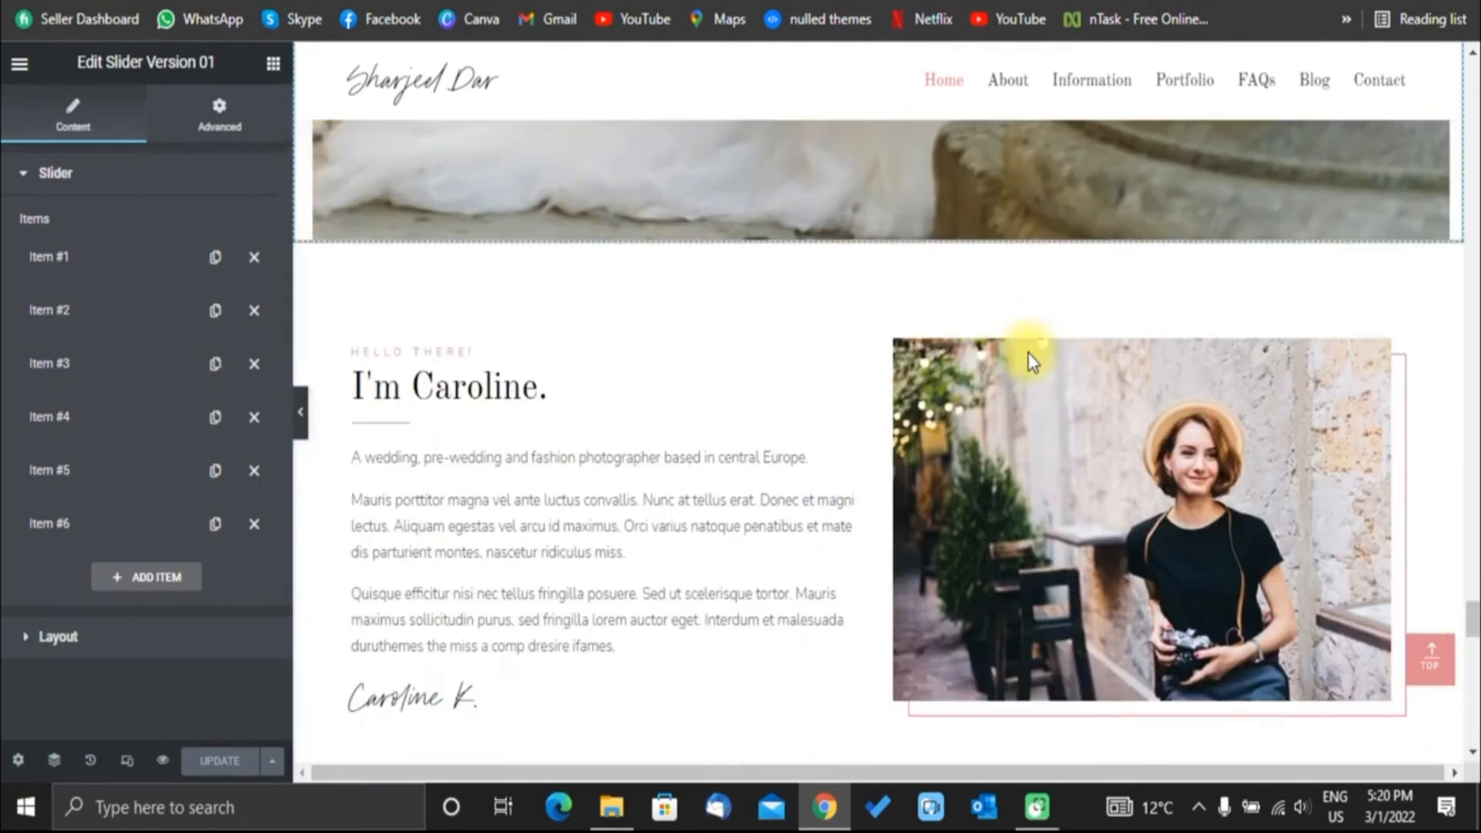
pyautogui.scroll(3, 482, 377)
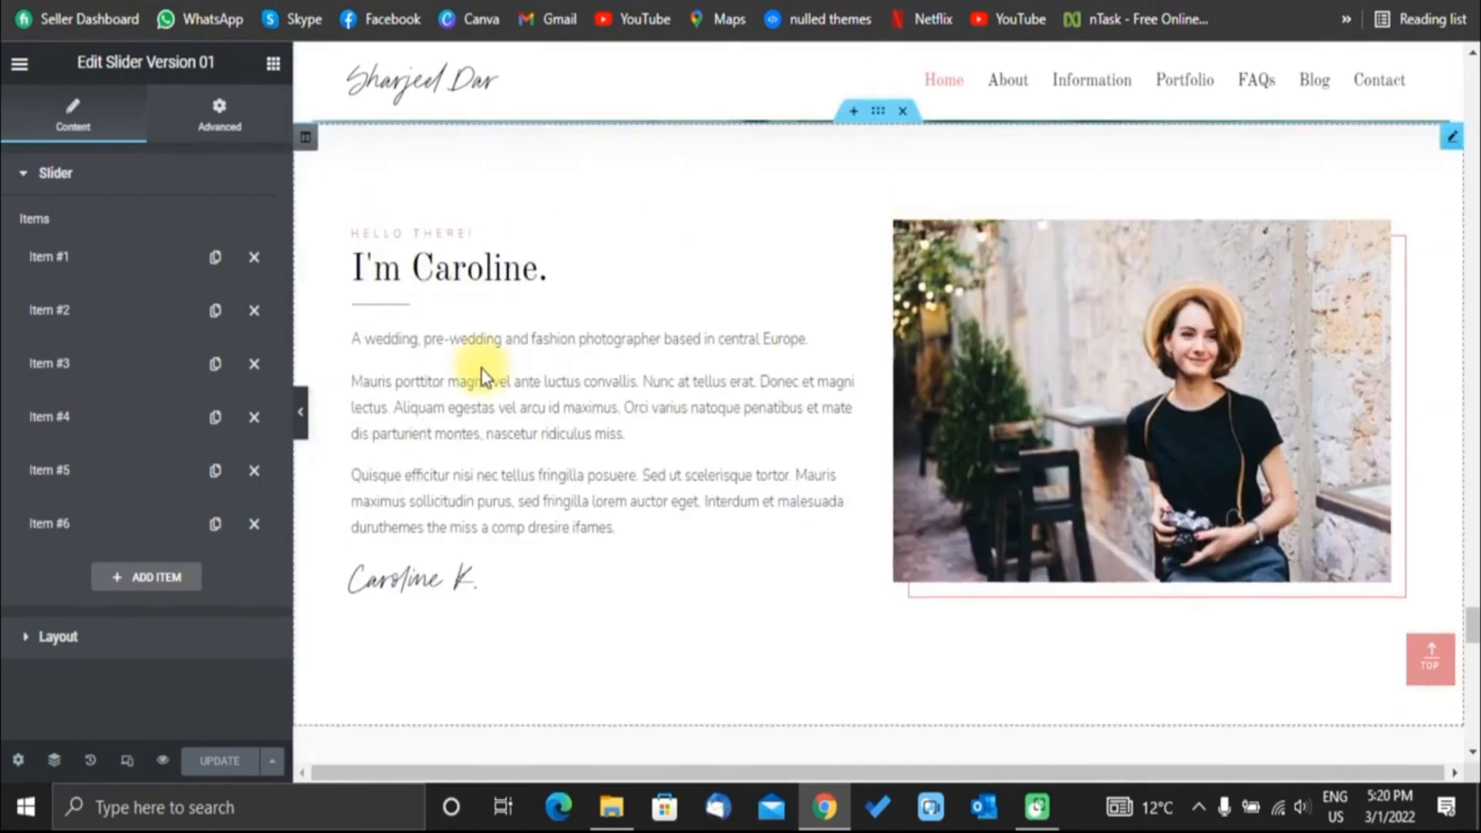
pyautogui.click(683, 323)
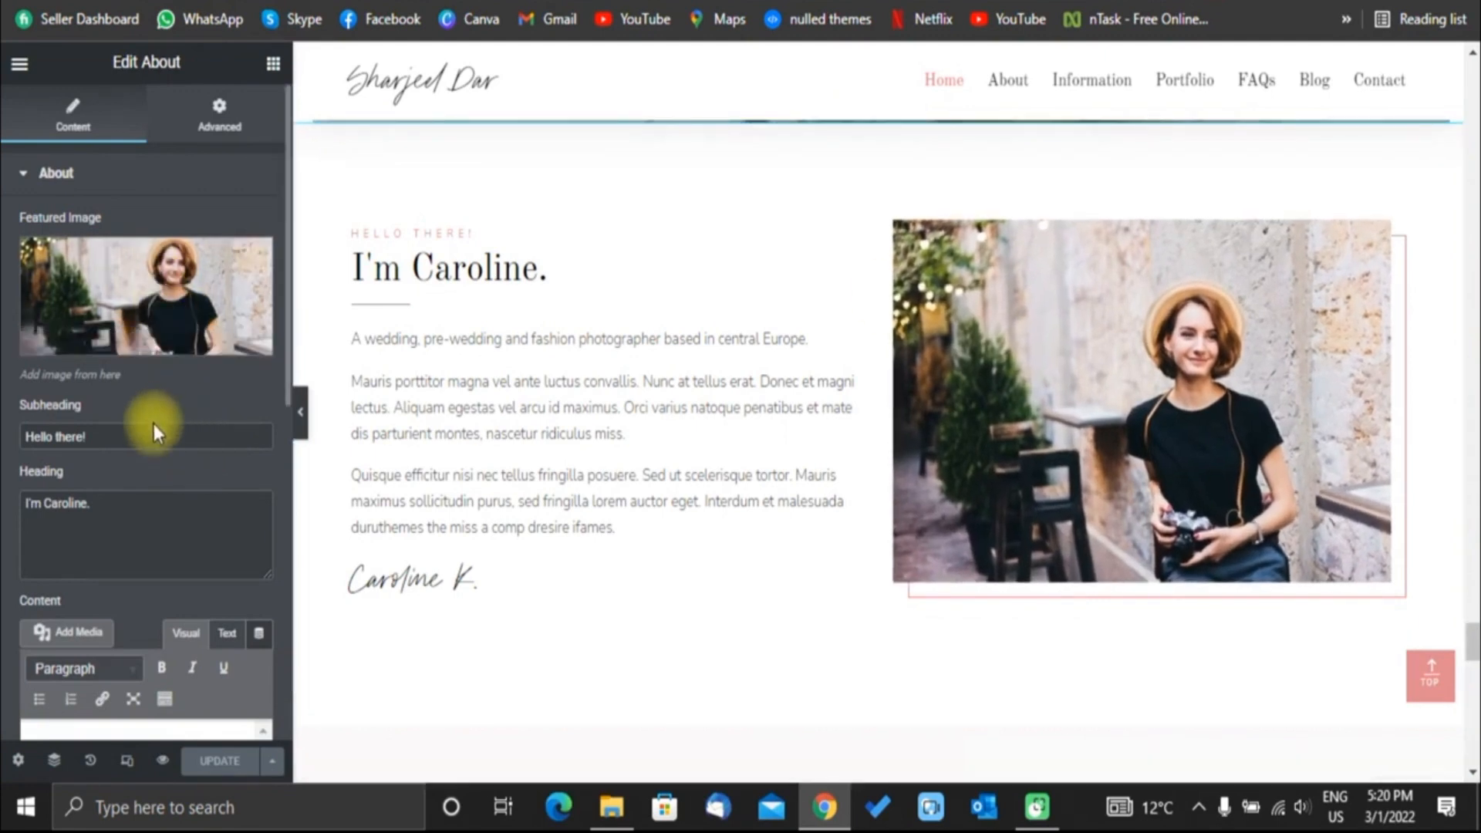
pyautogui.scroll(-2, 156, 419)
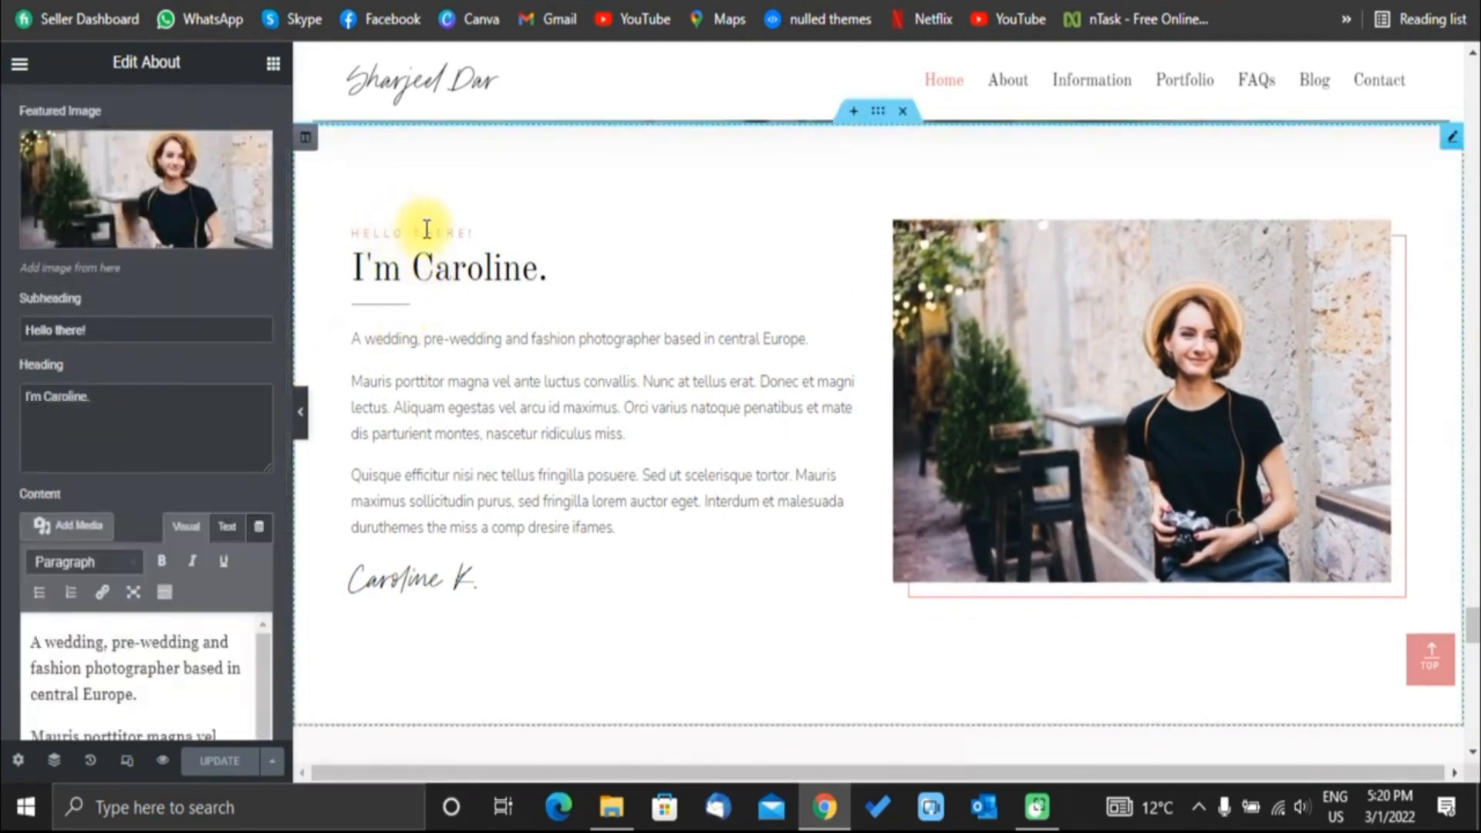
pyautogui.moveTo(231, 324); pyautogui.dragTo(16, 331)
pyautogui.click(177, 405)
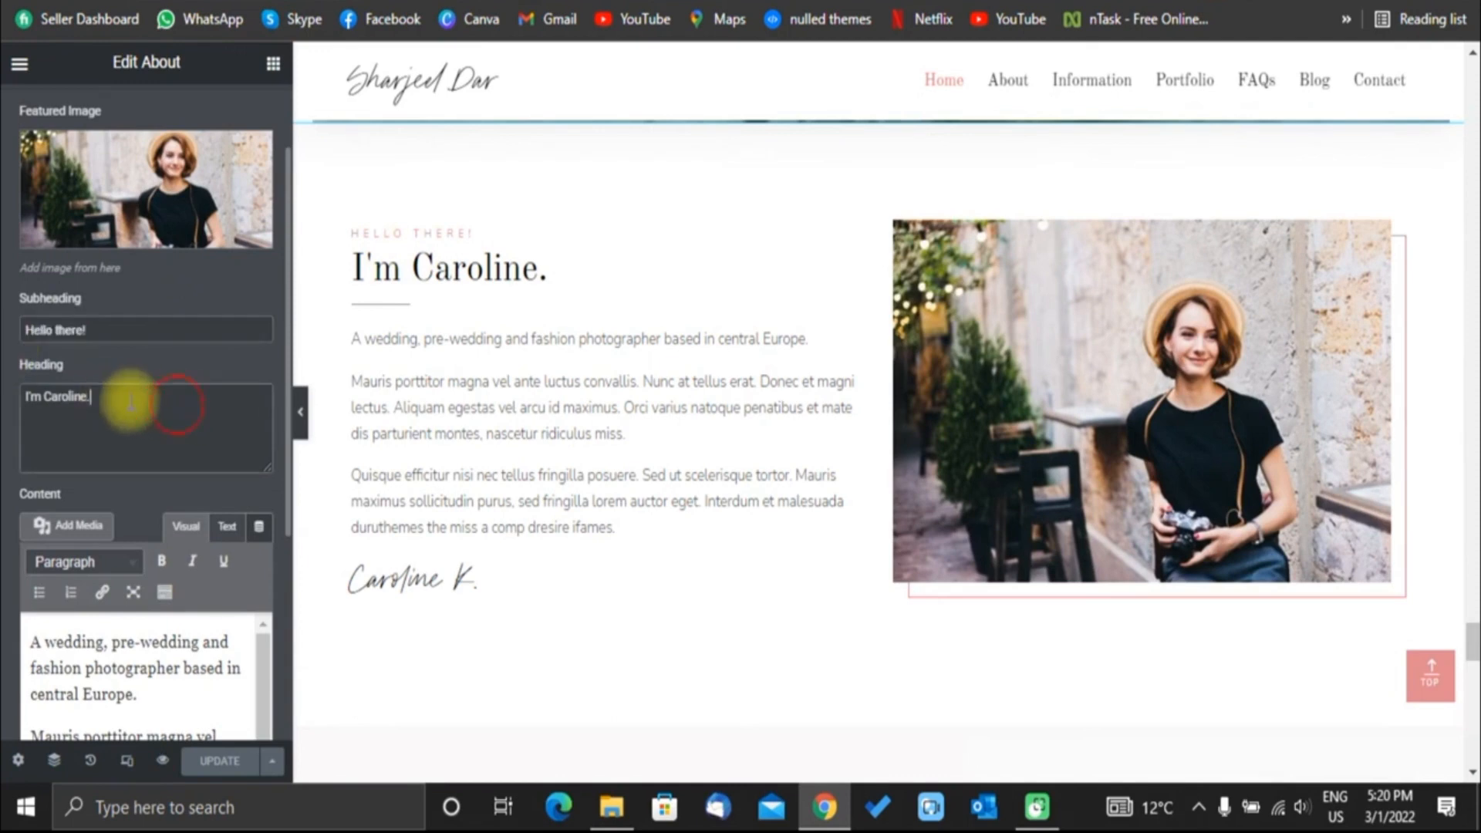
pyautogui.moveTo(177, 405); pyautogui.dragTo(6, 400)
# Review the About section's content text and signature field.
pyautogui.scroll(-5, 100, 438)
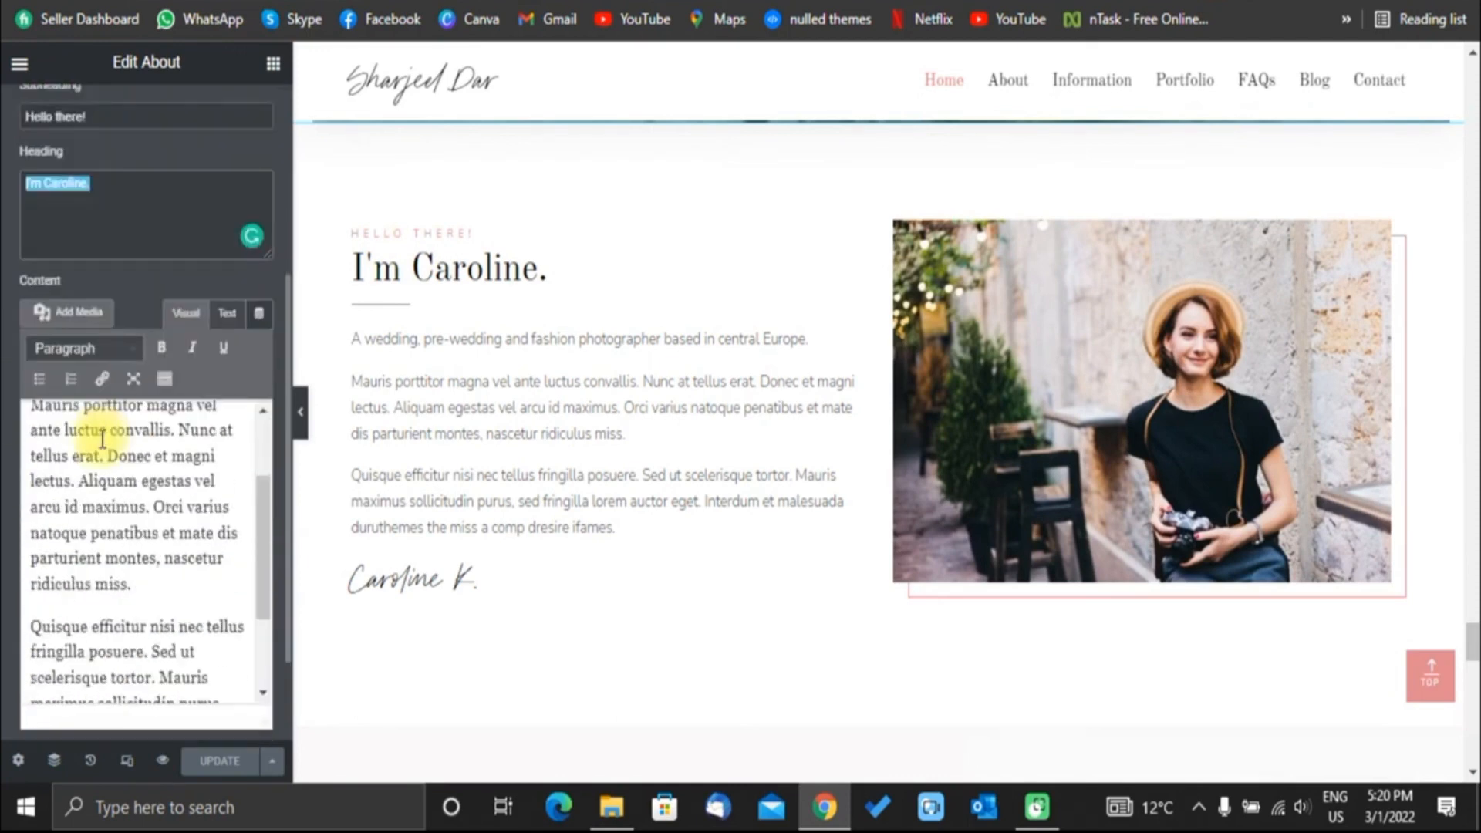
pyautogui.scroll(-5, 452, 599)
pyautogui.scroll(-4, 72, 655)
pyautogui.scroll(-1, 4, 549)
pyautogui.moveTo(99, 653); pyautogui.dragTo(11, 642)
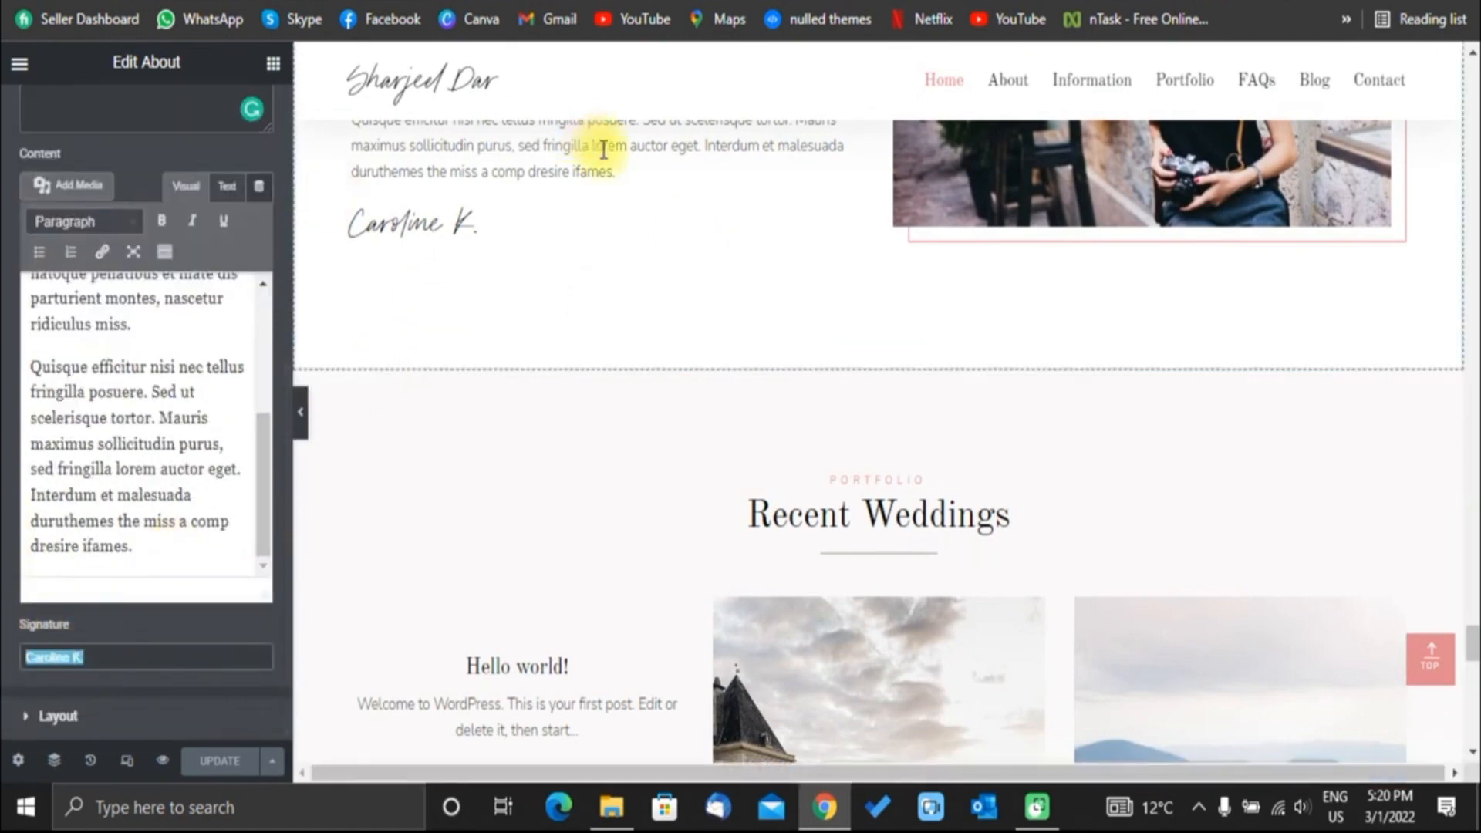
# Open the settings of the Recent Weddings blog section and examine its heading and subheading.
pyautogui.scroll(-5, 772, 347)
pyautogui.scroll(2, 1002, 321)
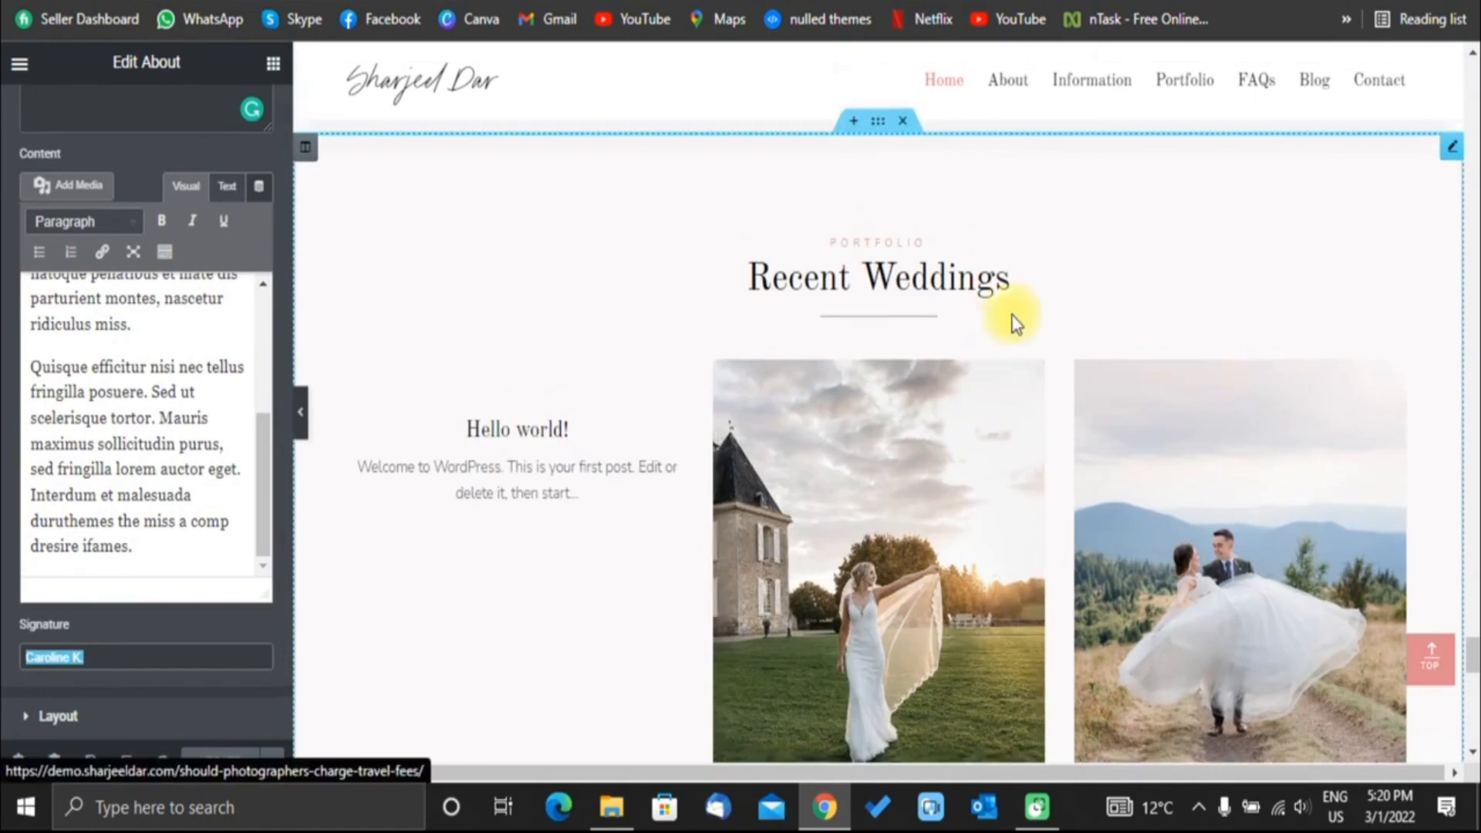
pyautogui.click(1027, 278)
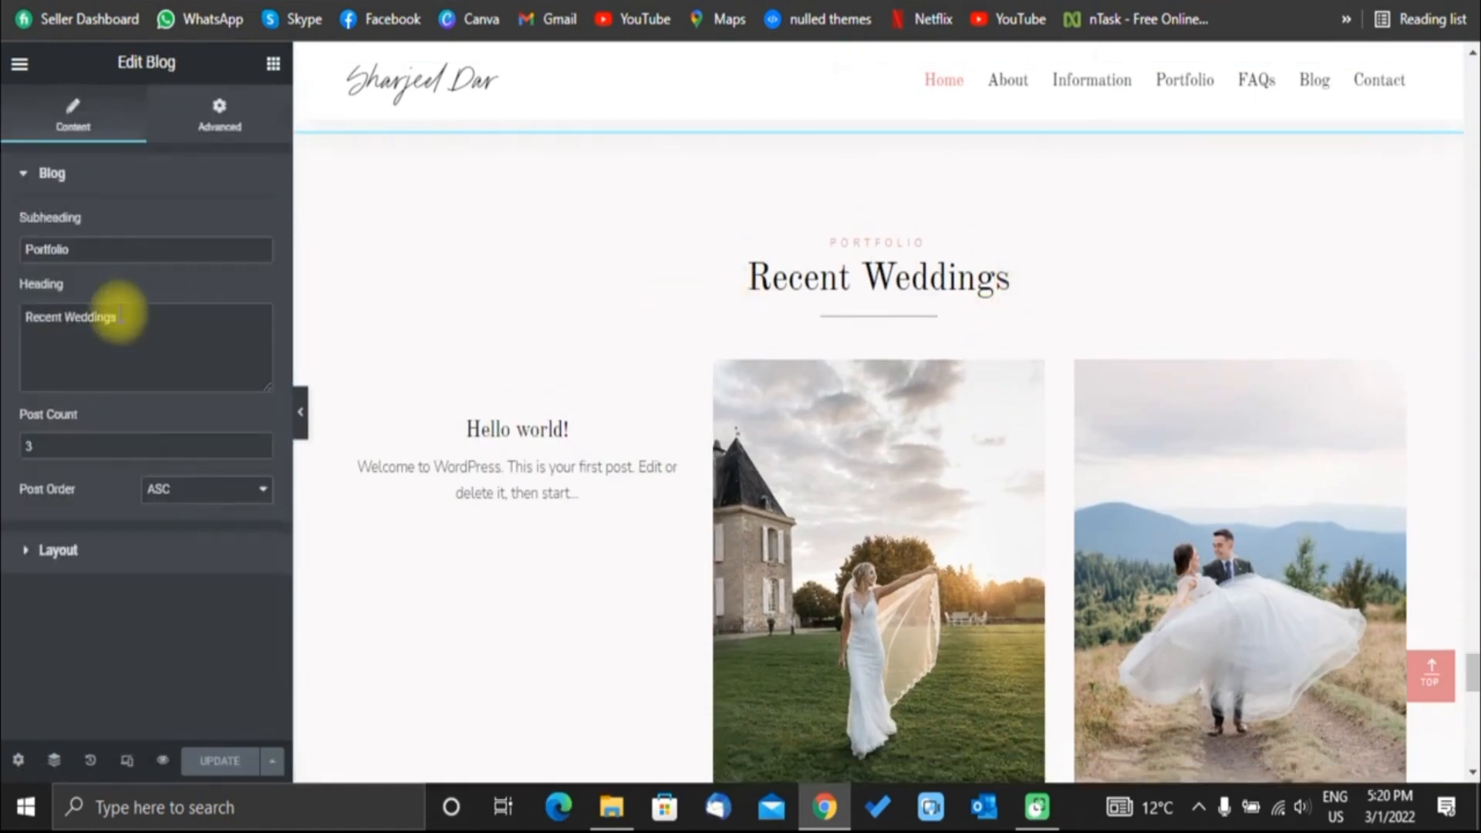
pyautogui.tripleClick(198, 317)
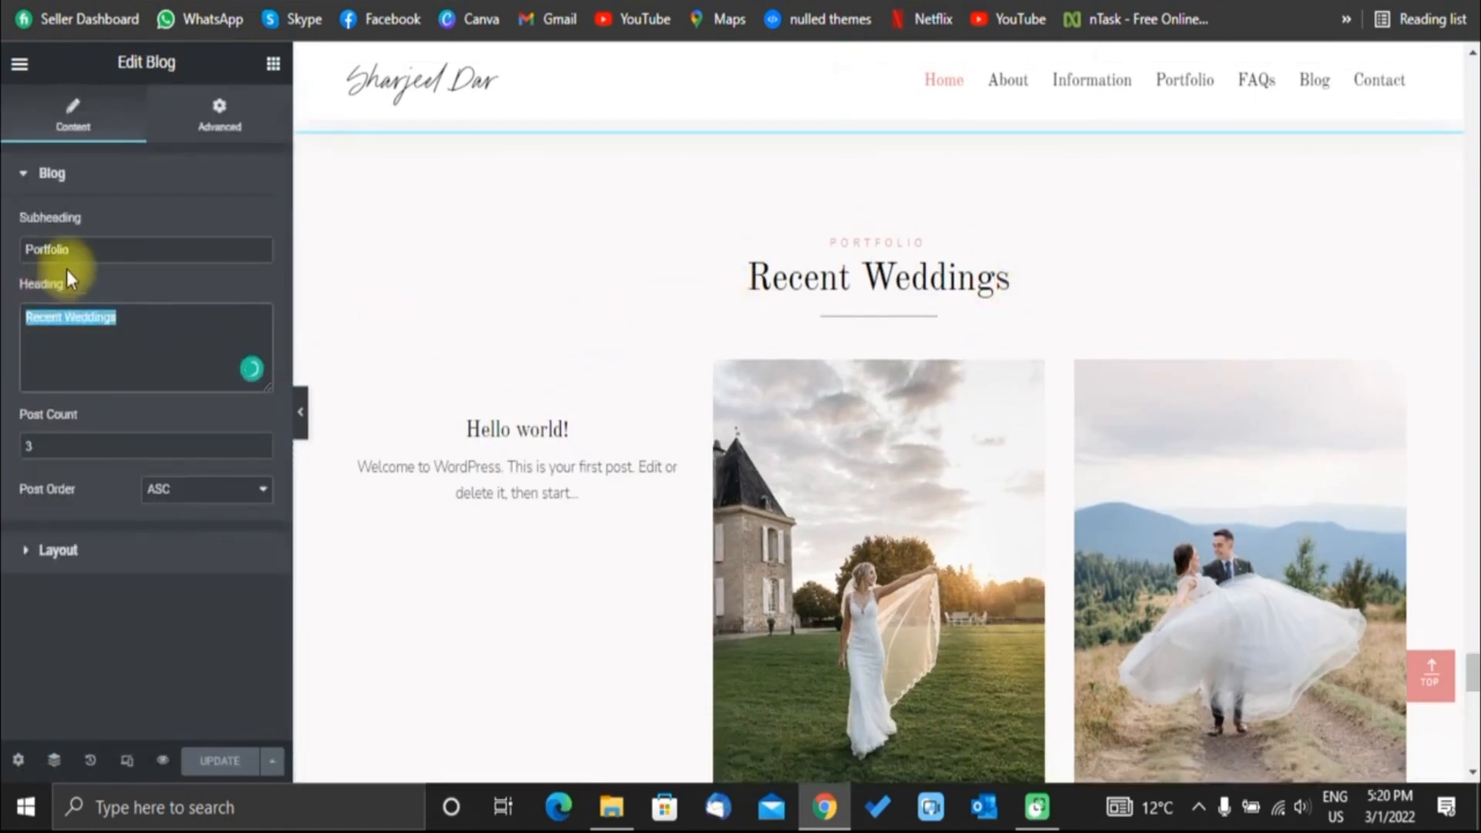
pyautogui.moveTo(73, 250); pyautogui.dragTo(4, 248)
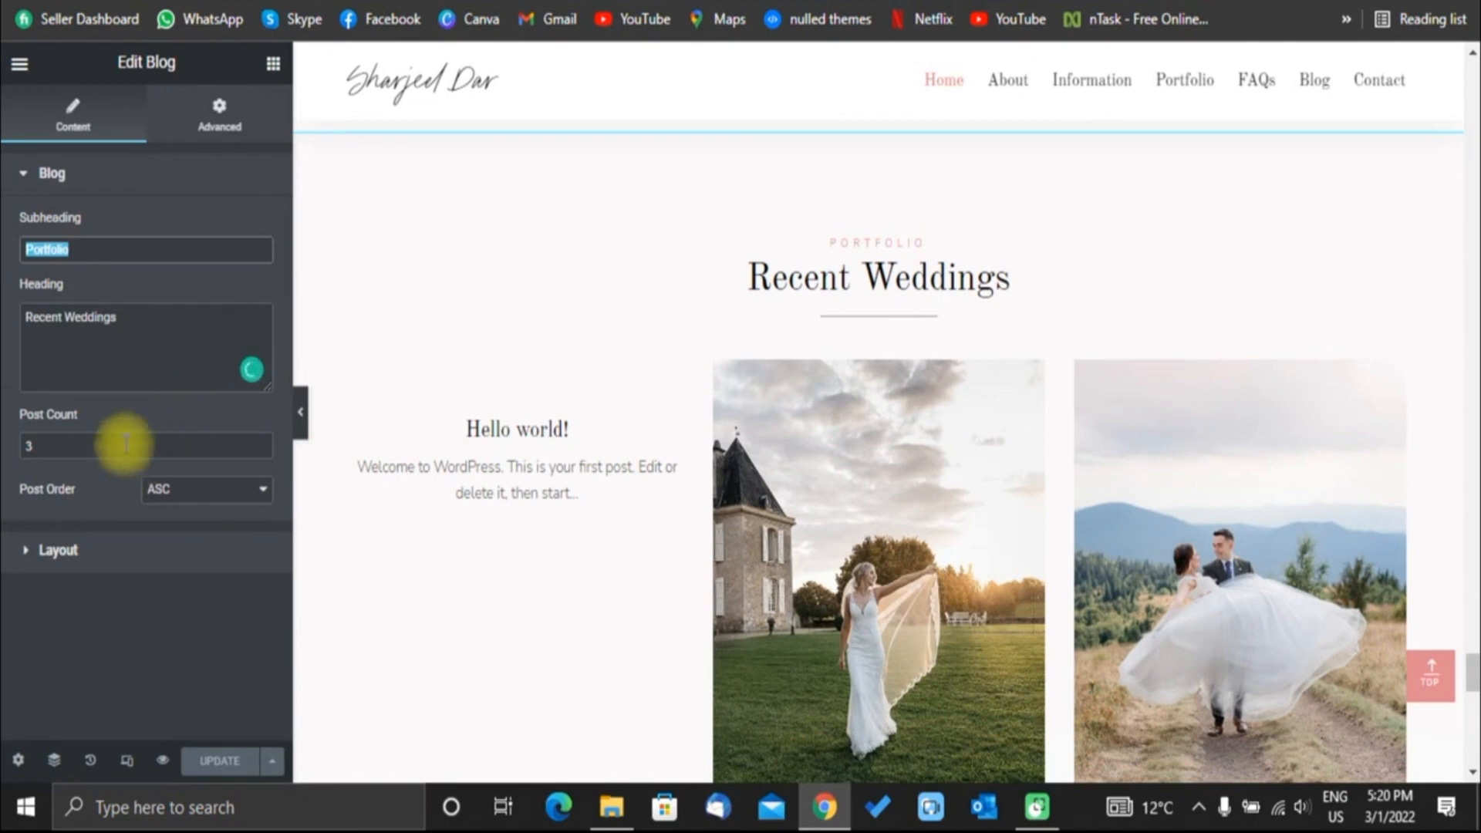
# Try a post count of 2 in the Recent Weddings section and restore it to 3.
pyautogui.click(35, 446)
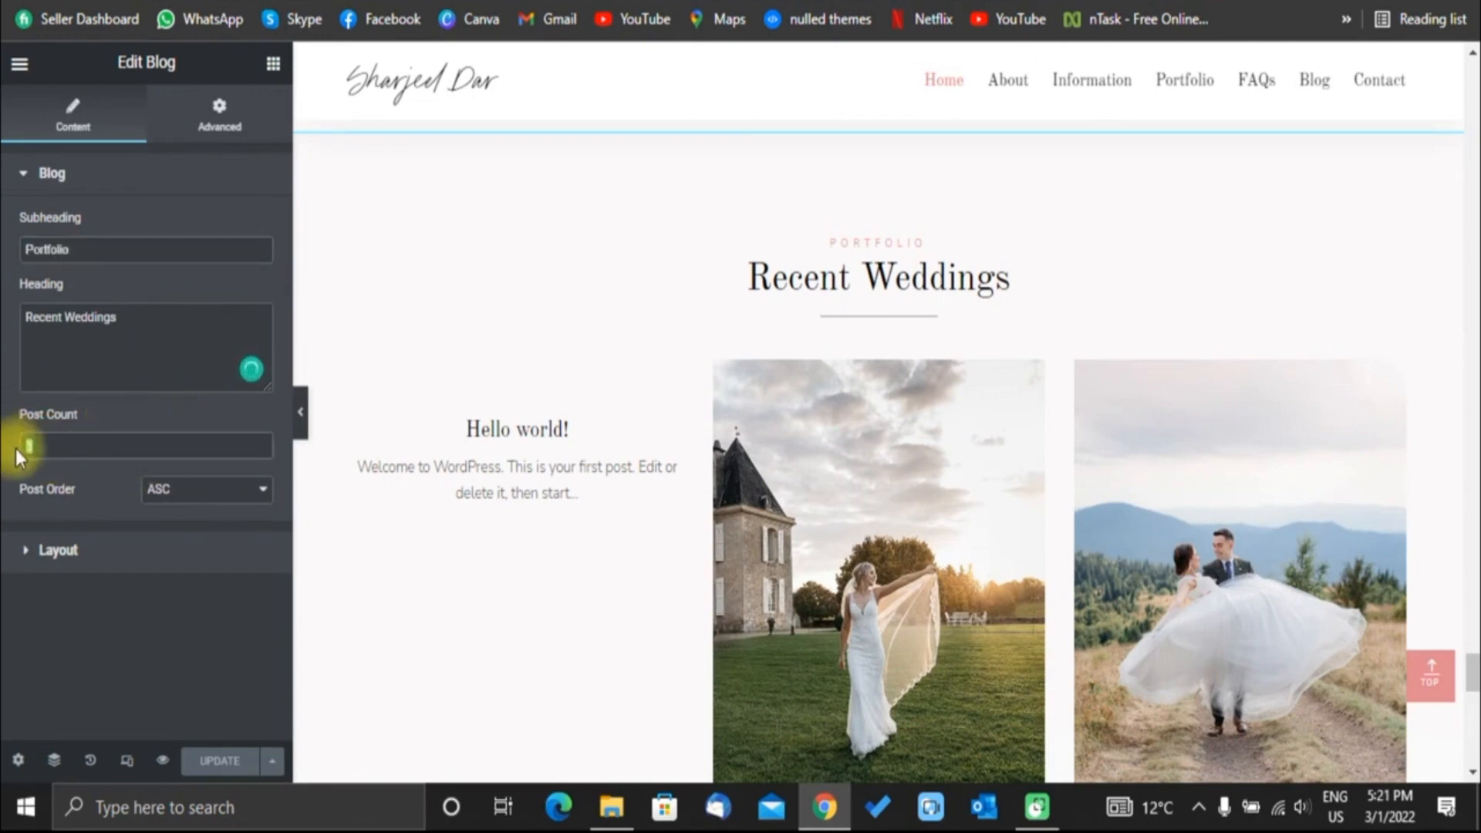
pyautogui.write('2')
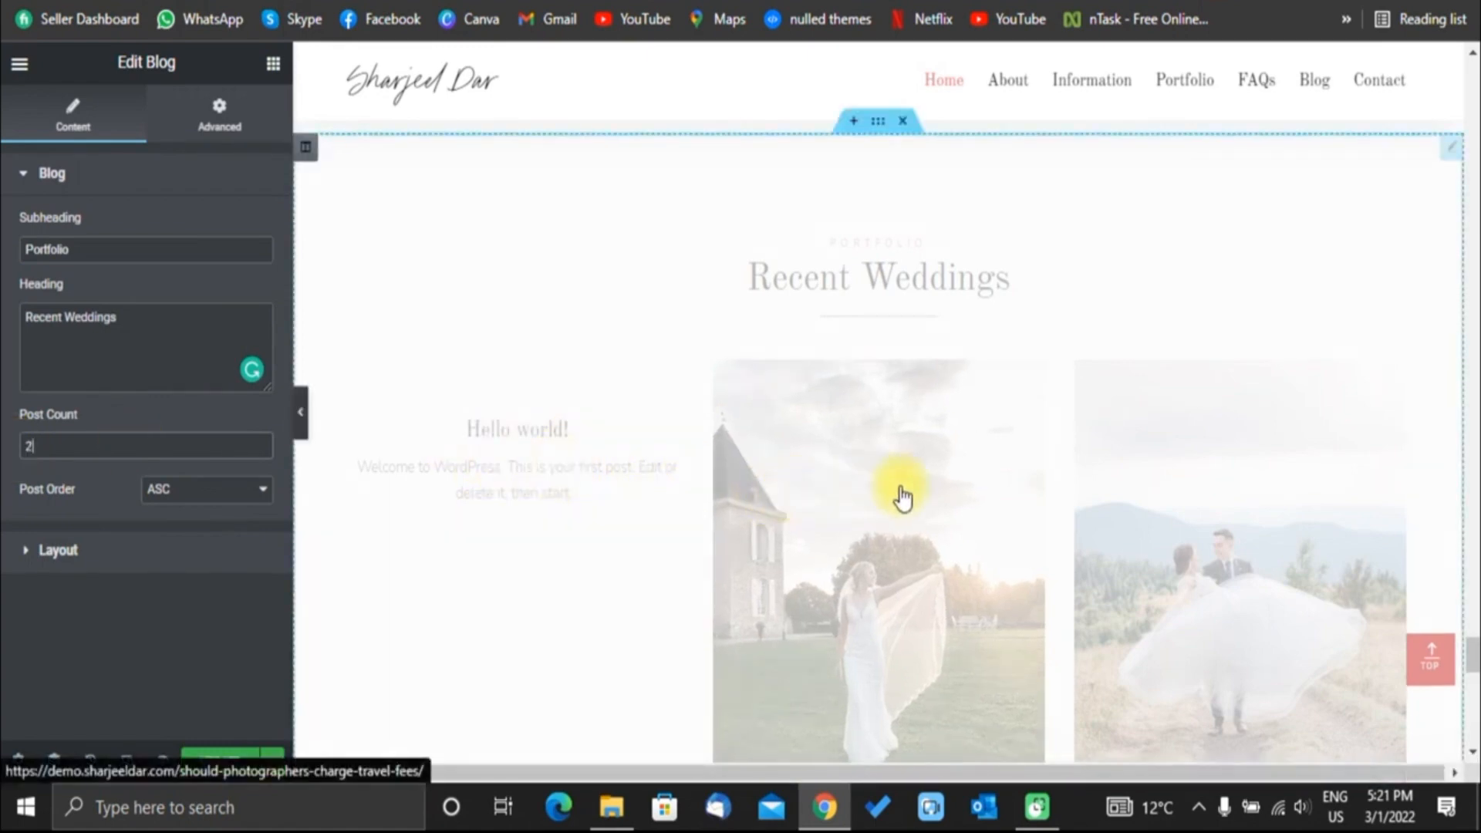
pyautogui.scroll(-2, 819, 501)
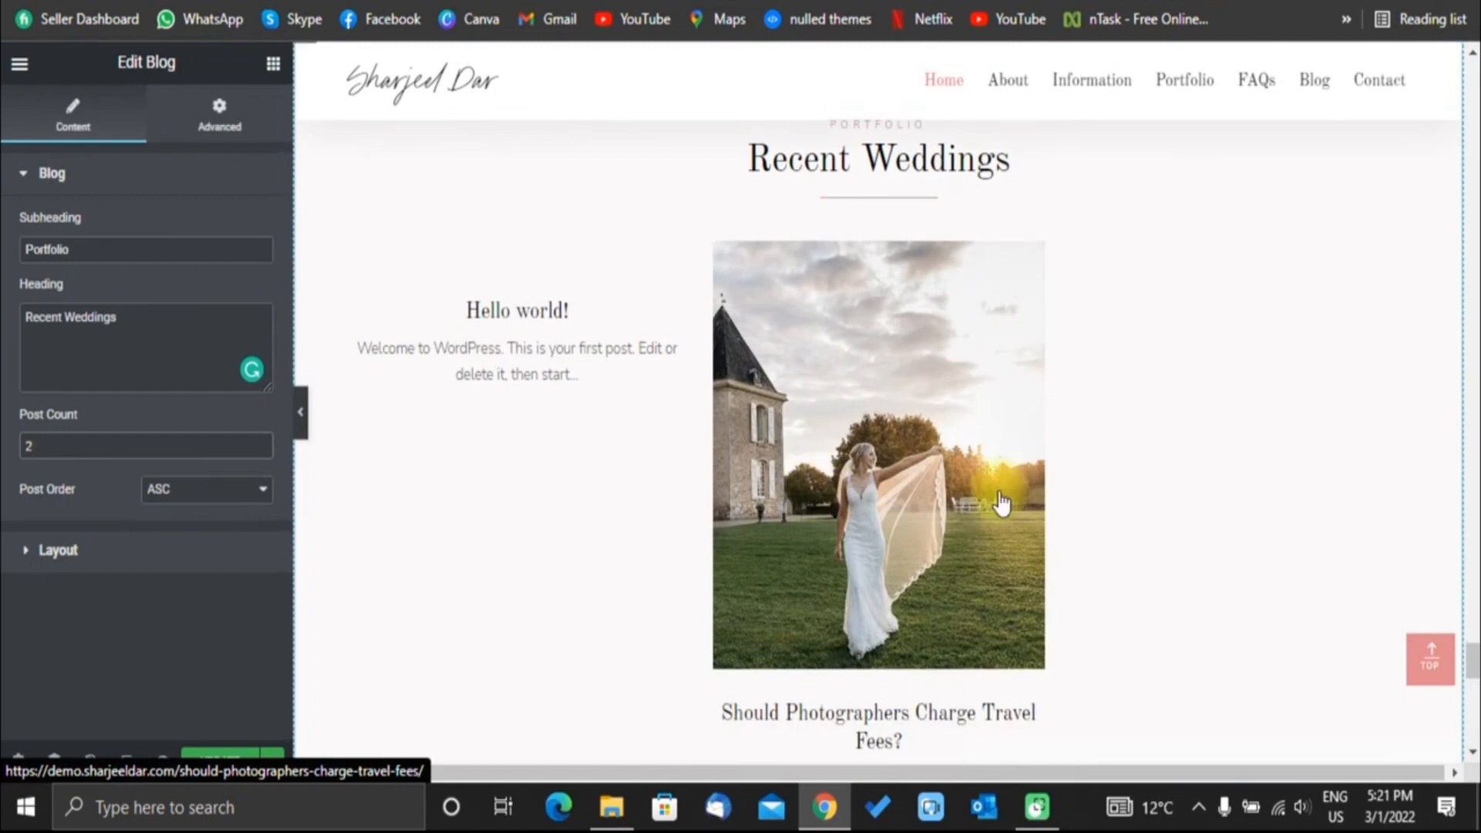
pyautogui.doubleClick(84, 438)
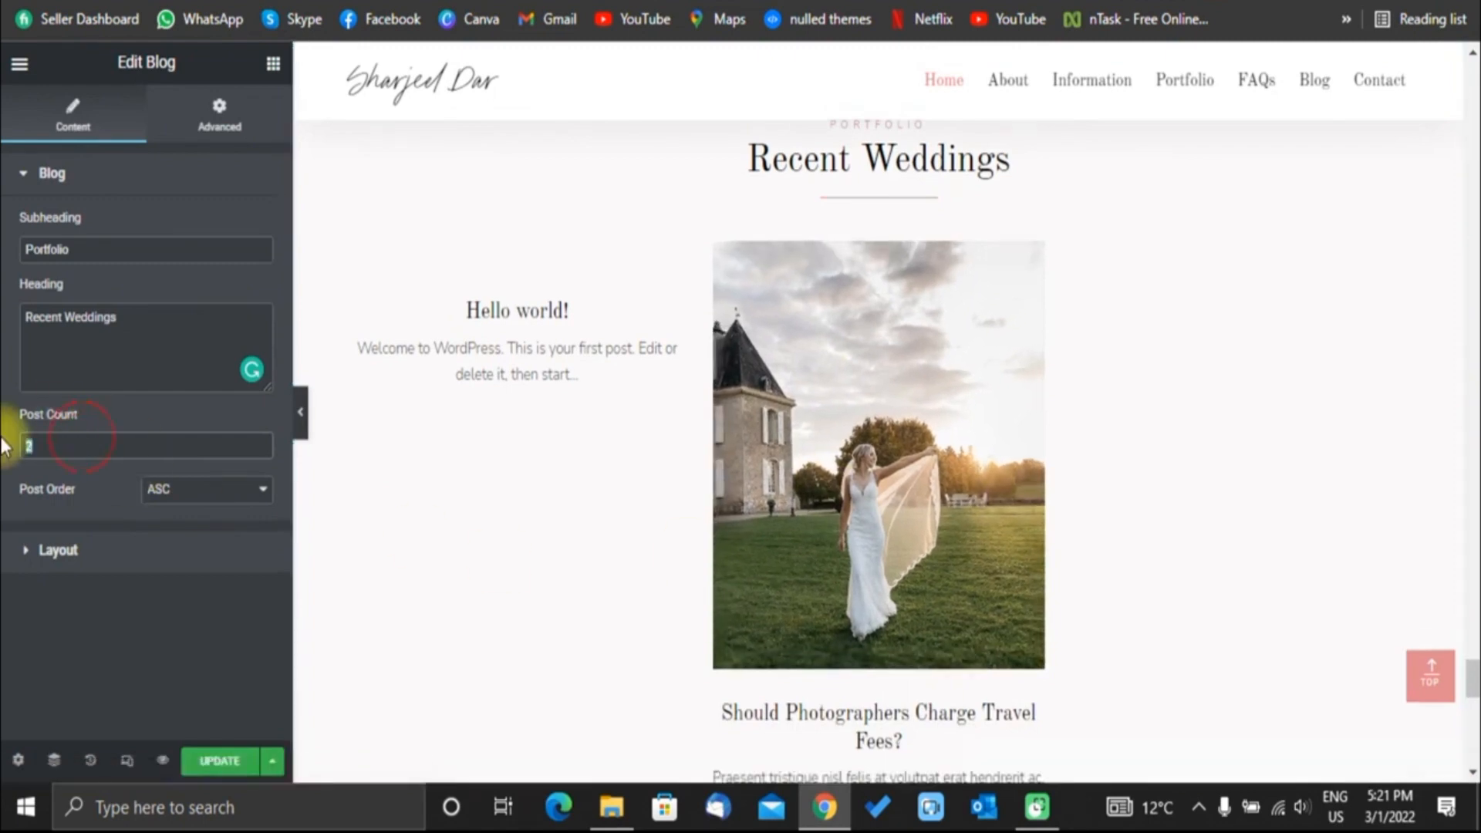
pyautogui.write('3')
# Set the Recent Weddings post order to DESC and update the page after checking the section's layout options.
pyautogui.click(237, 488)
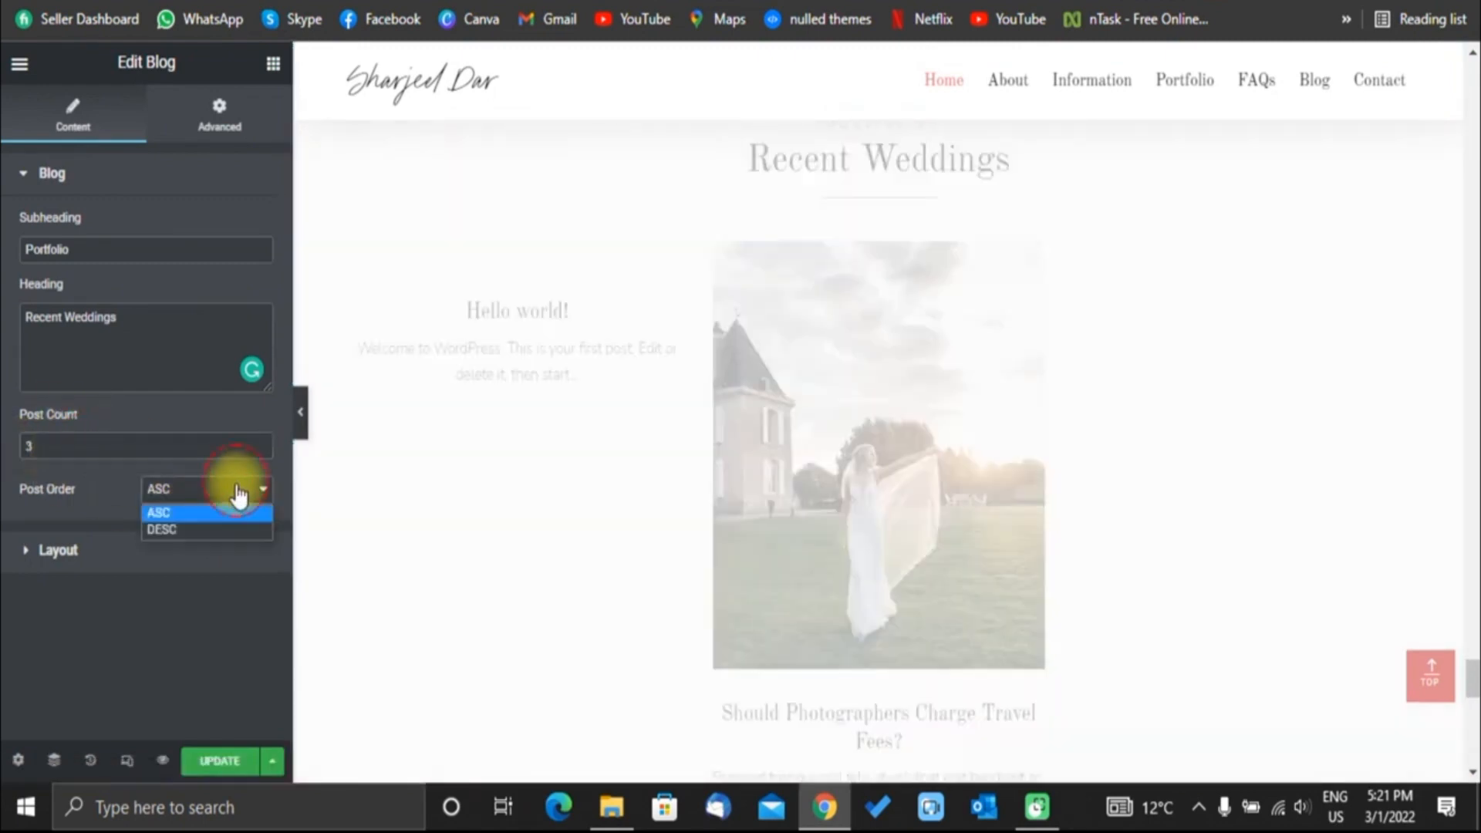
pyautogui.click(221, 528)
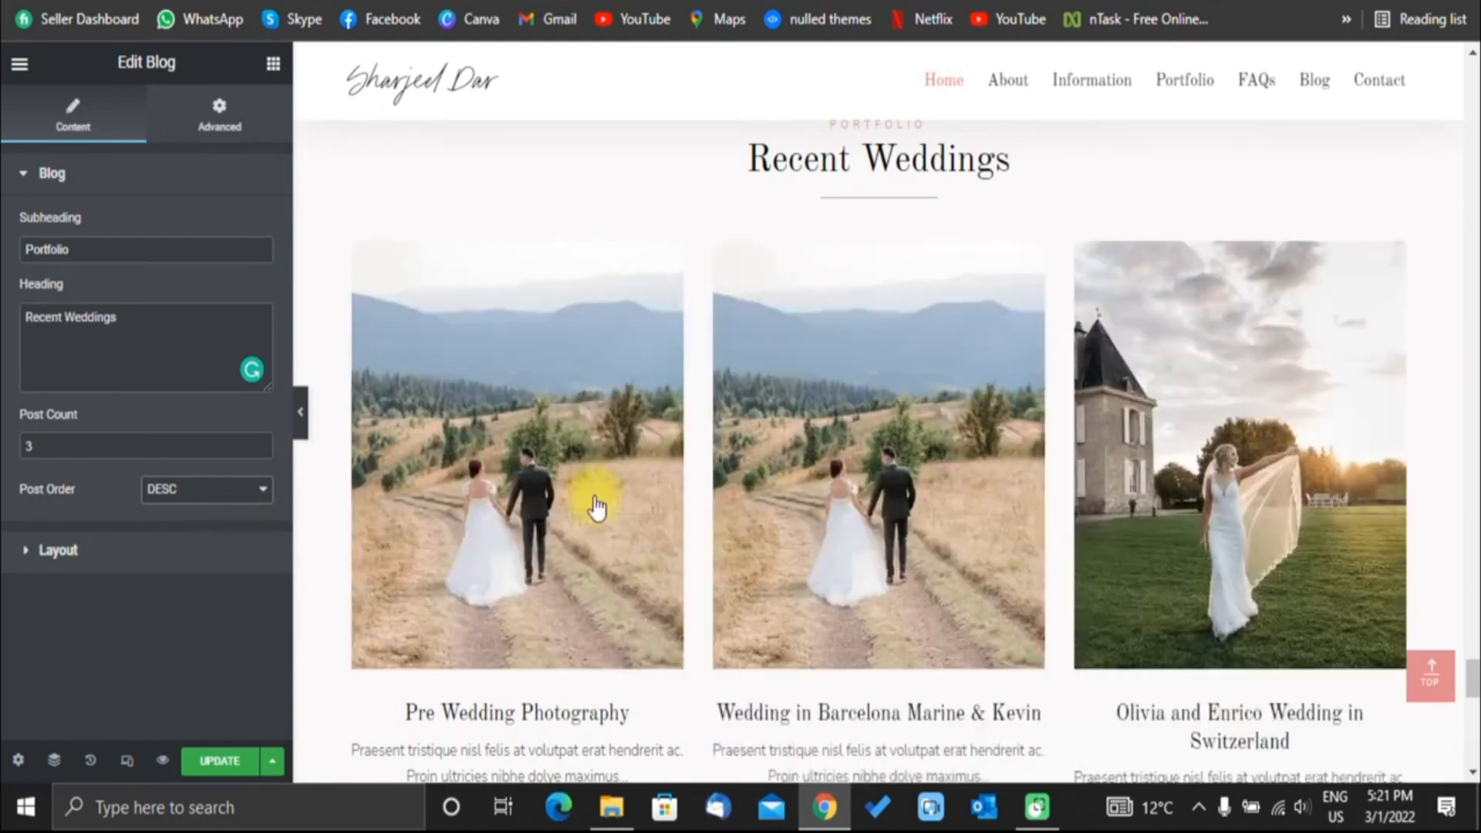
pyautogui.scroll(-3, 902, 512)
pyautogui.scroll(3, 694, 518)
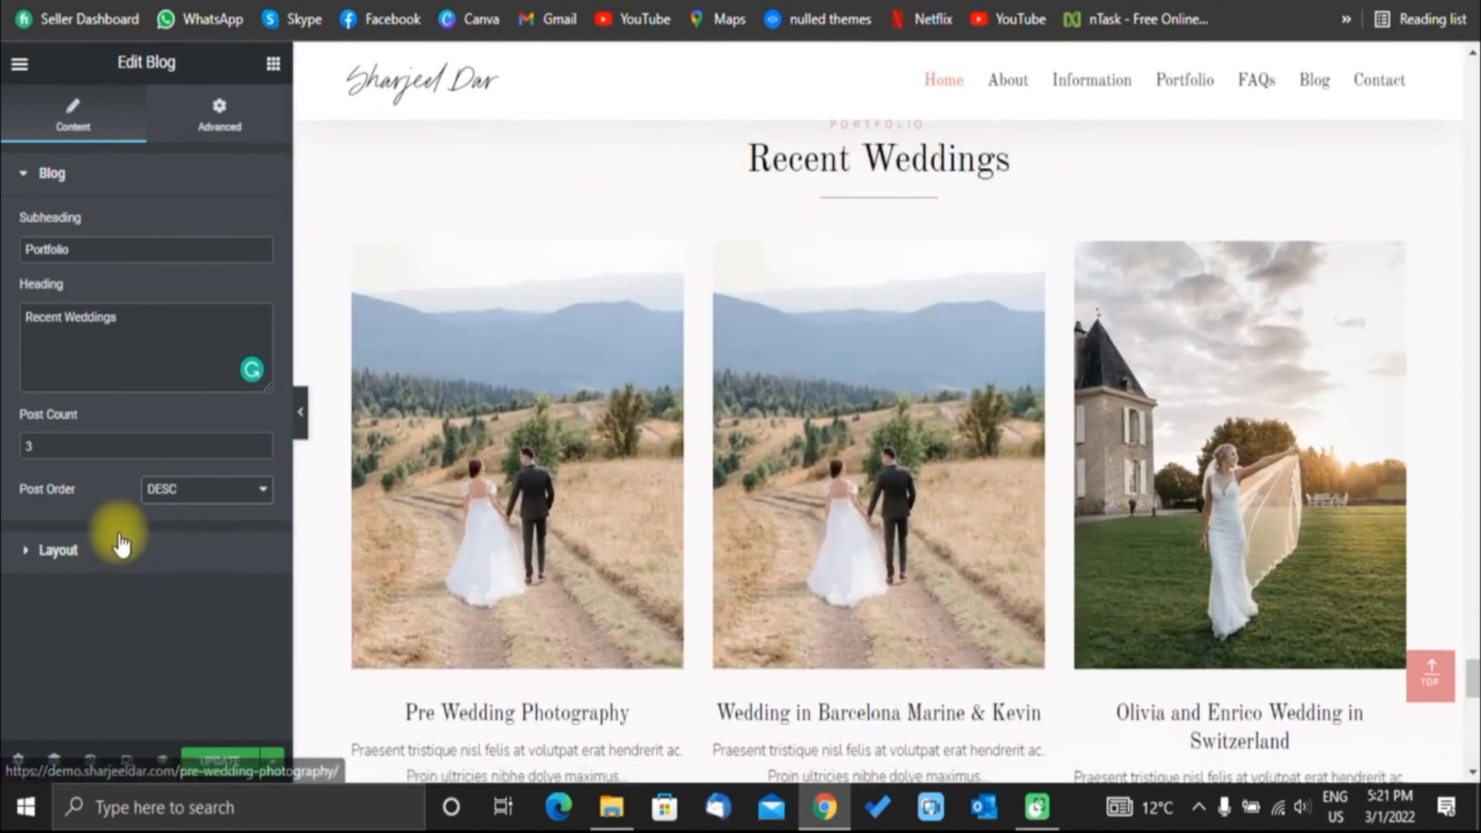
pyautogui.click(49, 549)
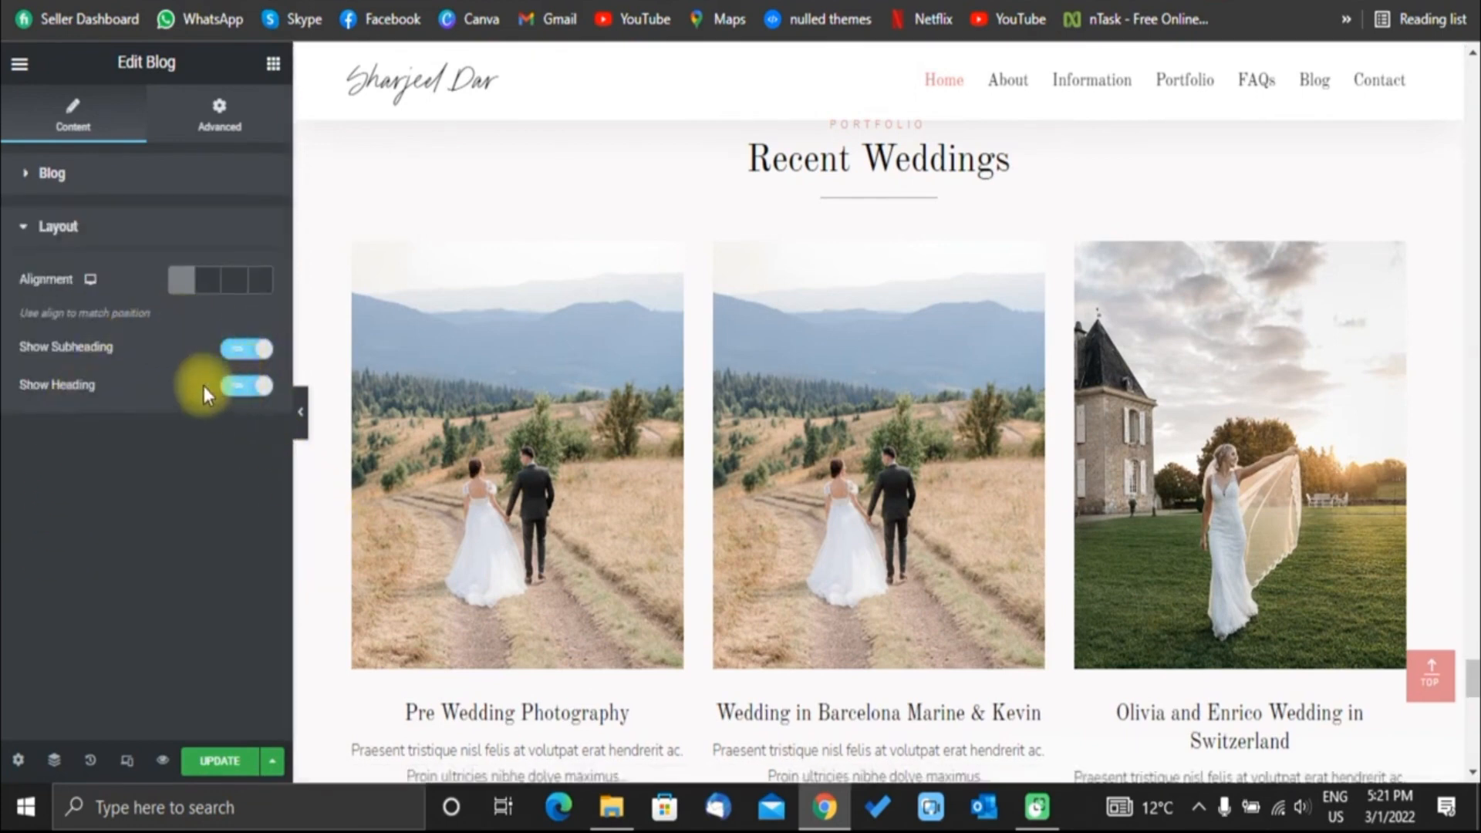
pyautogui.click(220, 764)
# Look over the rest of the home page in the editor, including the footer's menu and social network links.
pyautogui.scroll(-10, 767, 440)
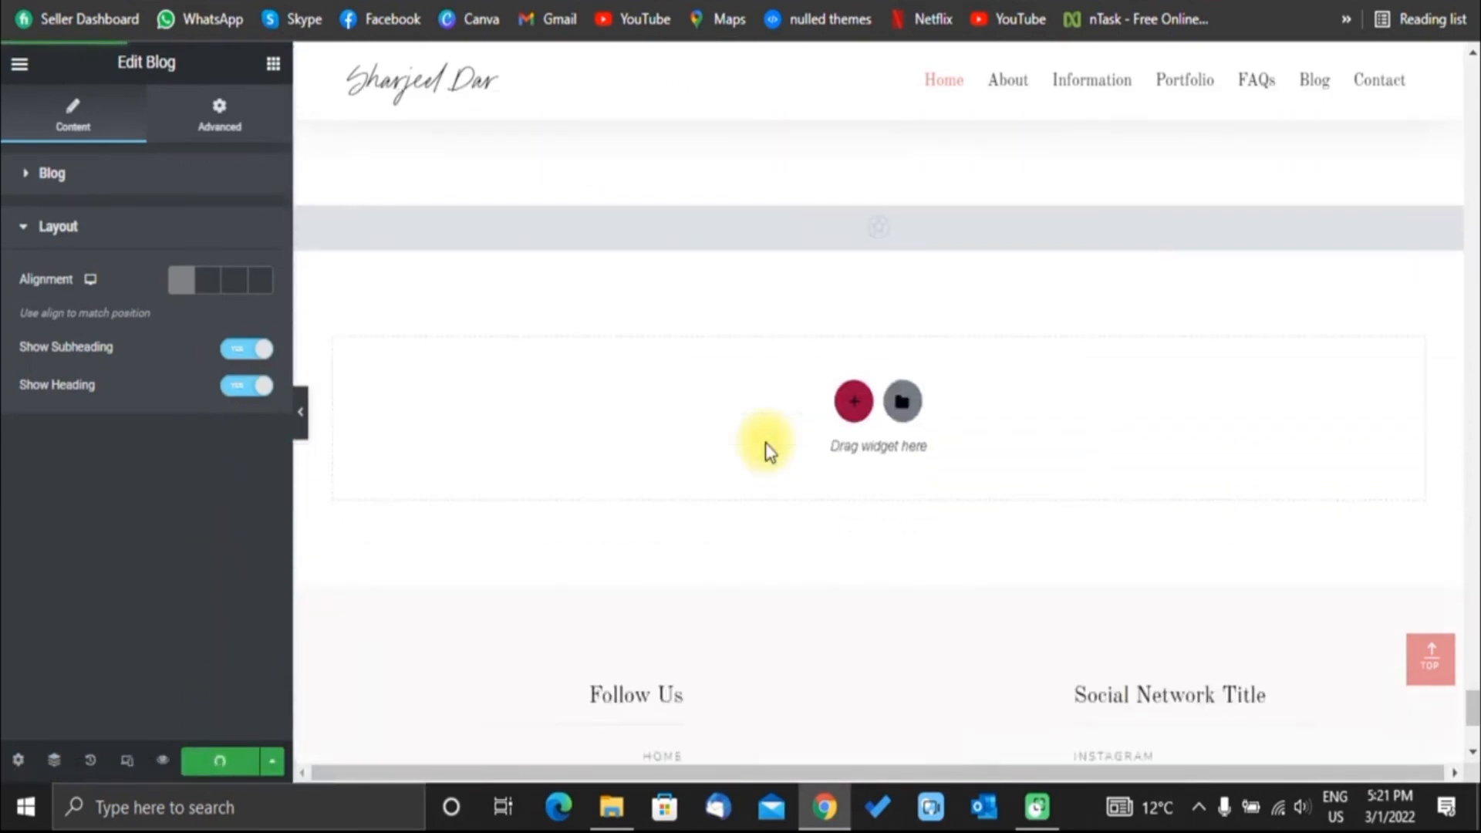
pyautogui.scroll(-4, 767, 451)
pyautogui.scroll(2, 551, 424)
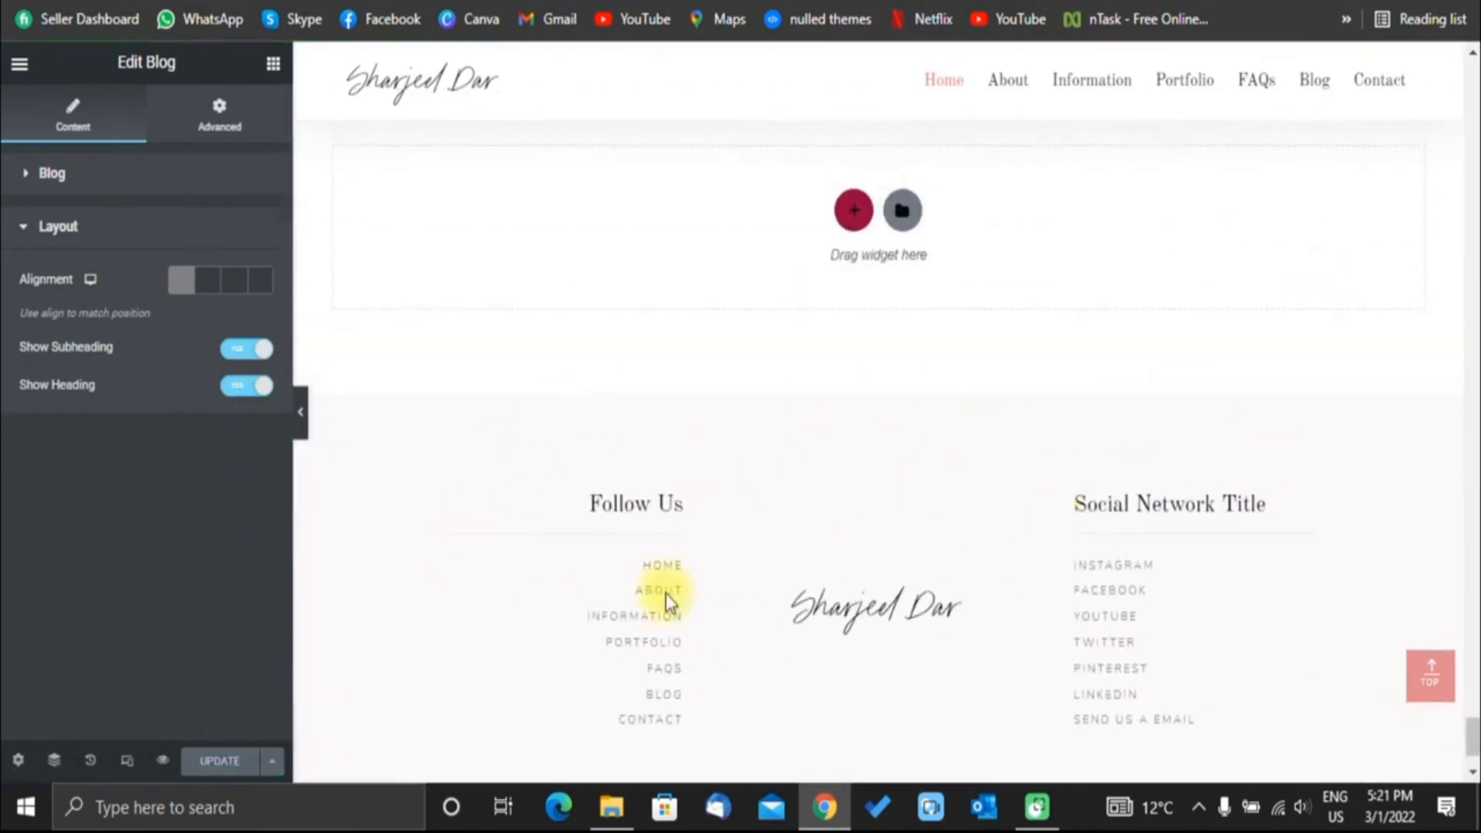
pyautogui.scroll(-2, 665, 594)
pyautogui.scroll(1, 787, 354)
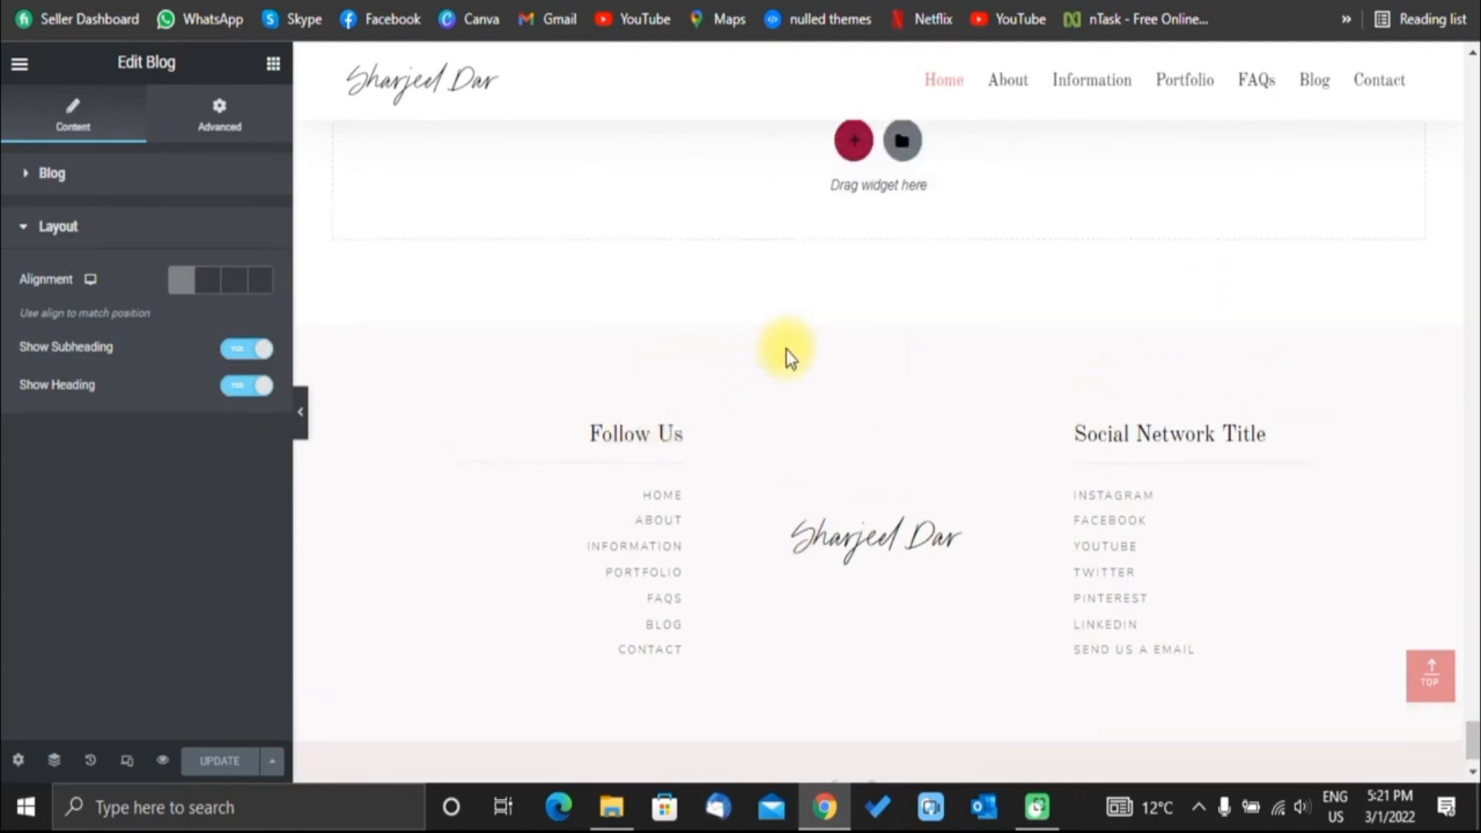
pyautogui.scroll(-1, 787, 354)
pyautogui.scroll(6, 740, 428)
pyautogui.scroll(10, 741, 428)
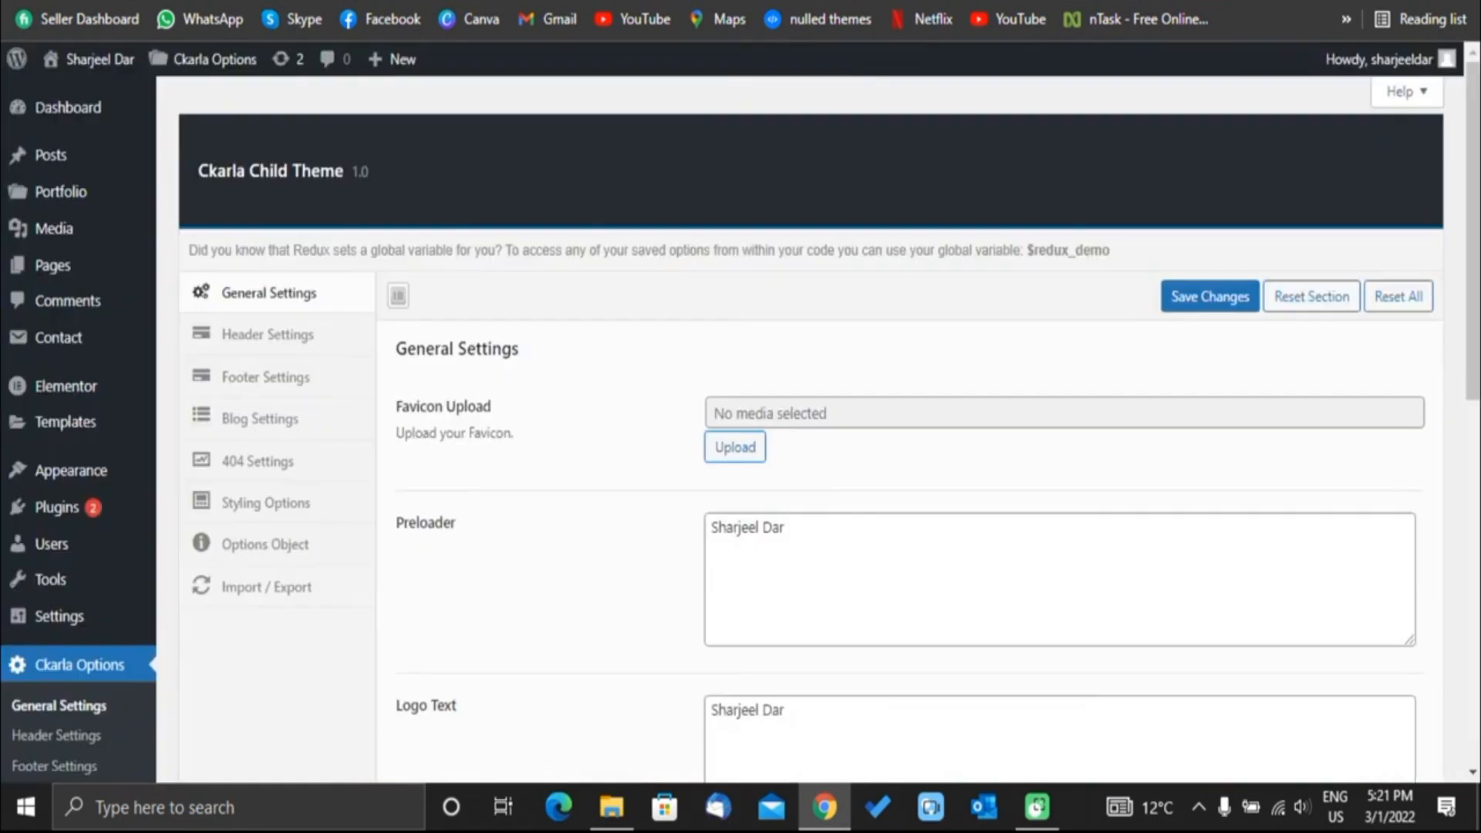
# Open the live site in a new browser tab and check the Recent Weddings section on the home page.
pyautogui.moveTo(92, 58)
pyautogui.rightClick(92, 97)
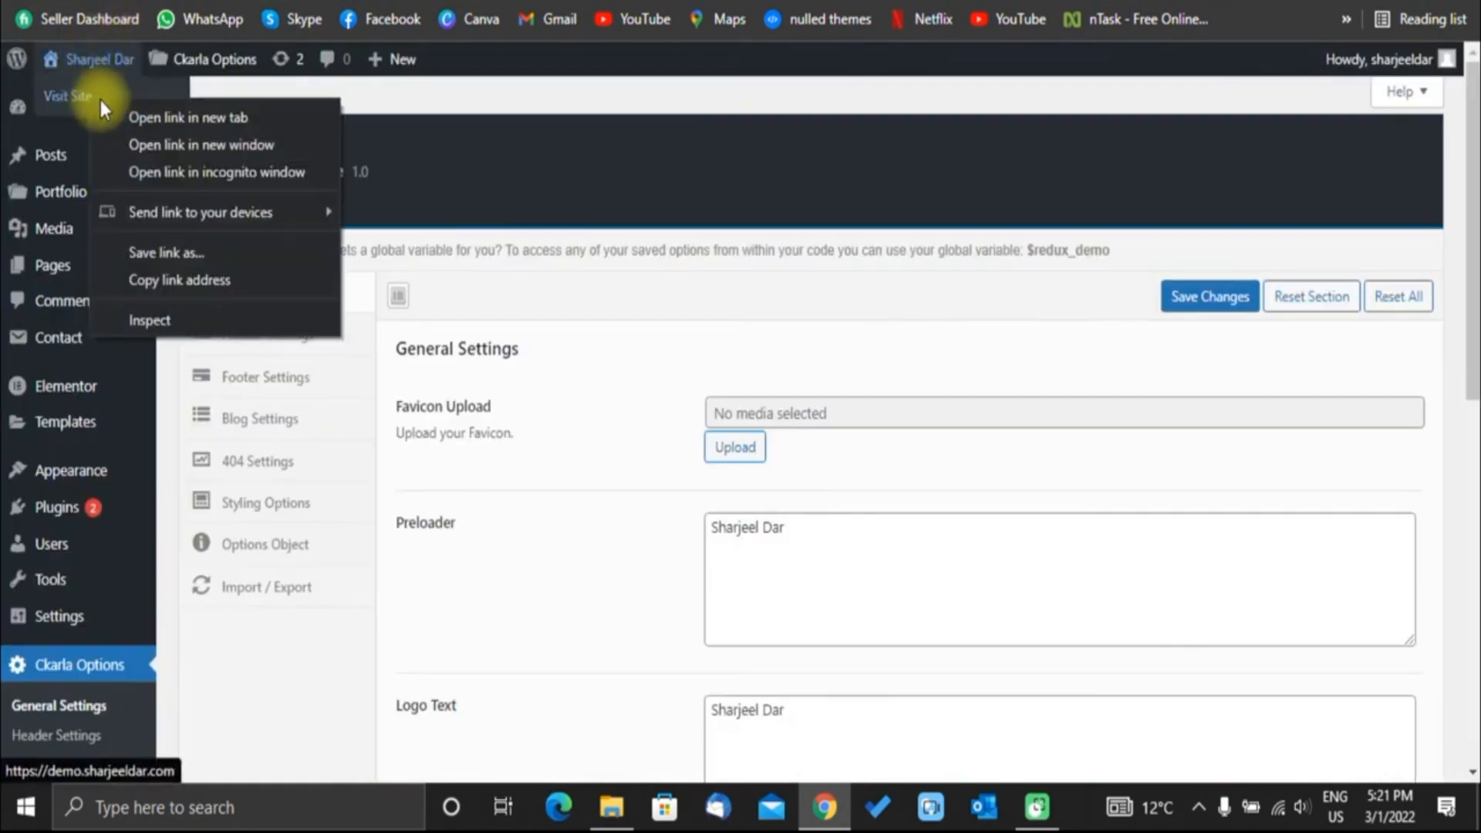
pyautogui.click(126, 119)
pyautogui.hotkey('ctrl', 'Tab')
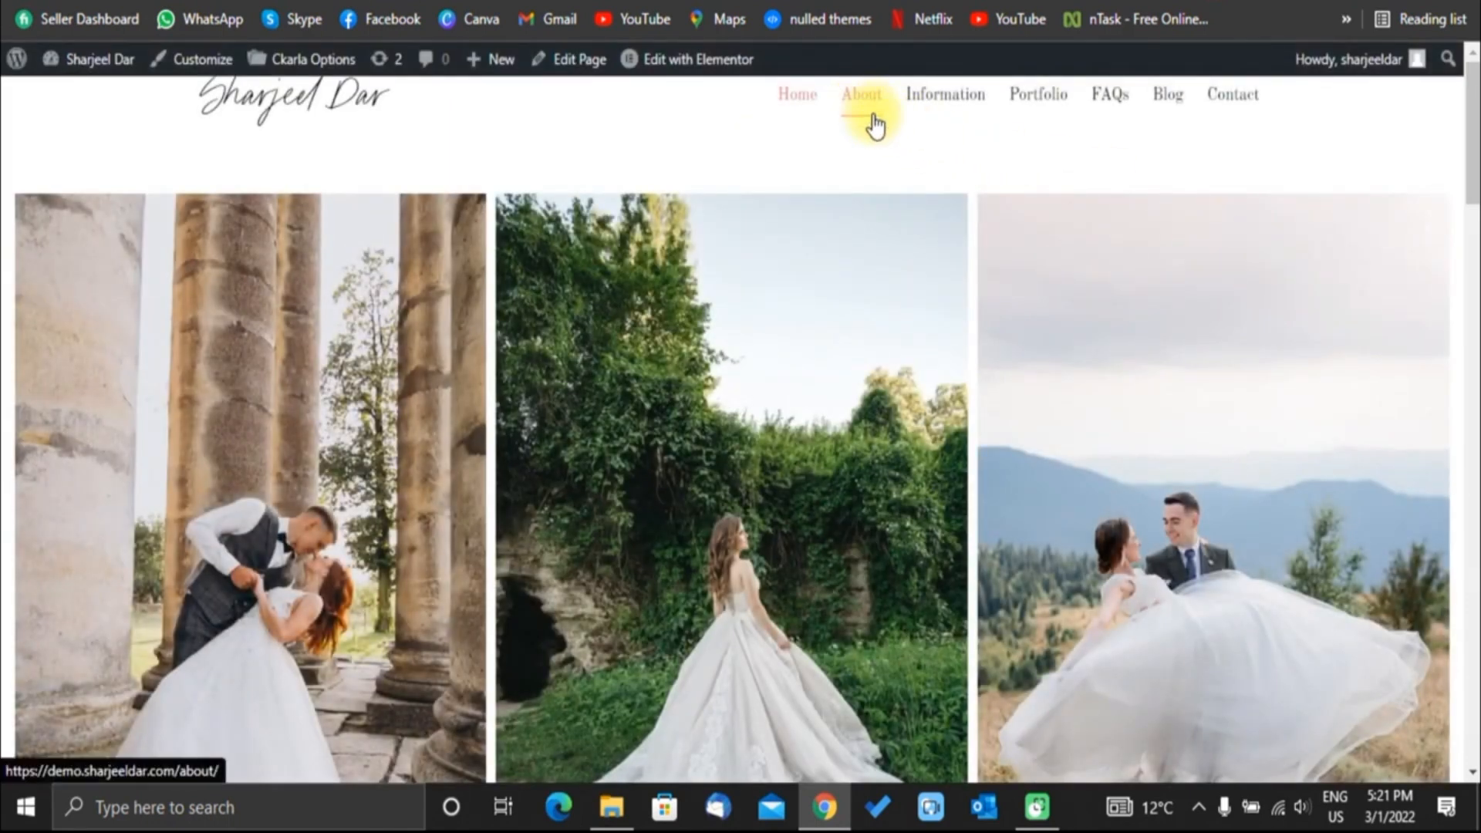
pyautogui.click(875, 124)
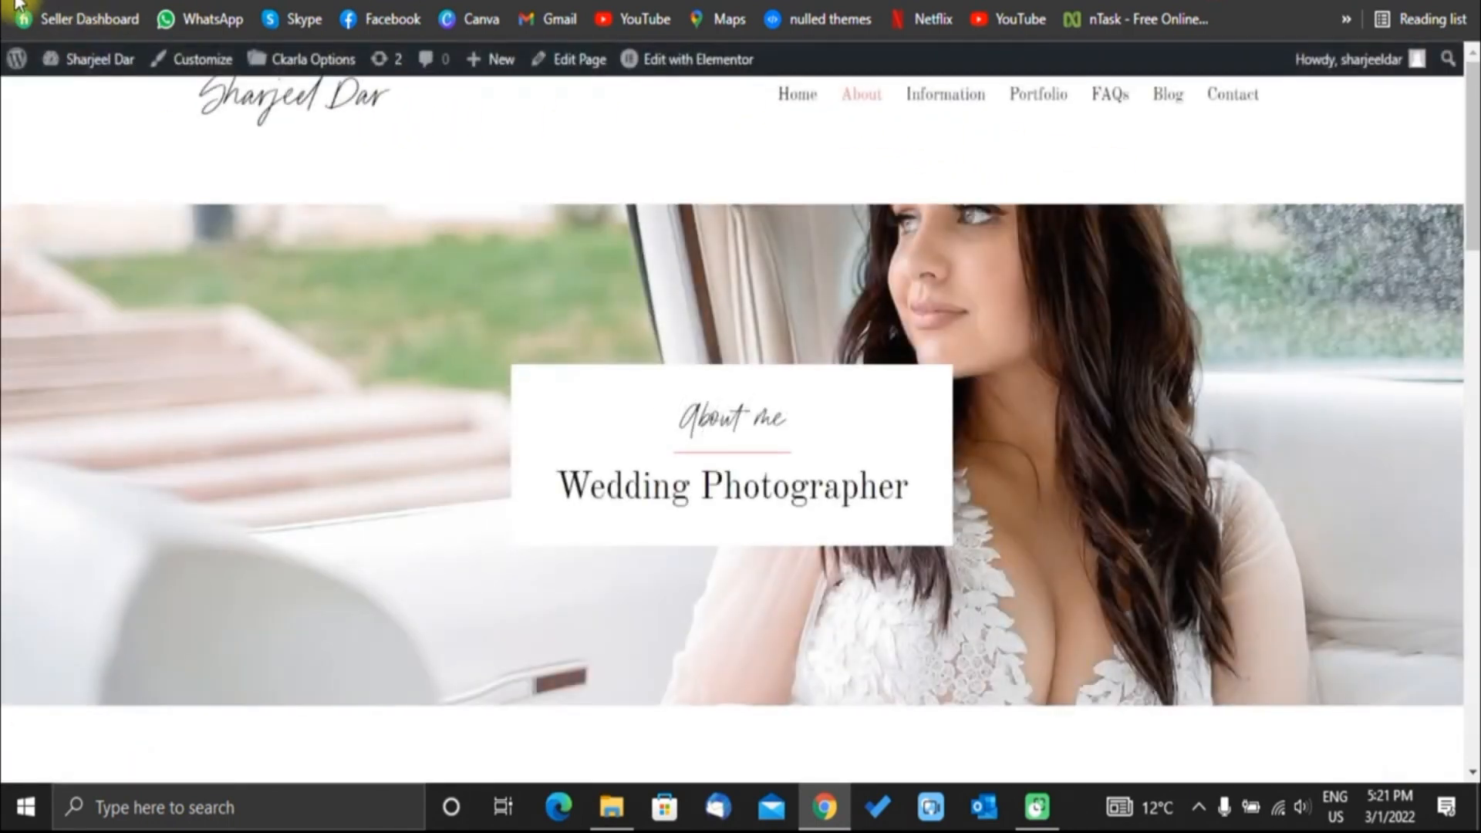
pyautogui.click(17, 1)
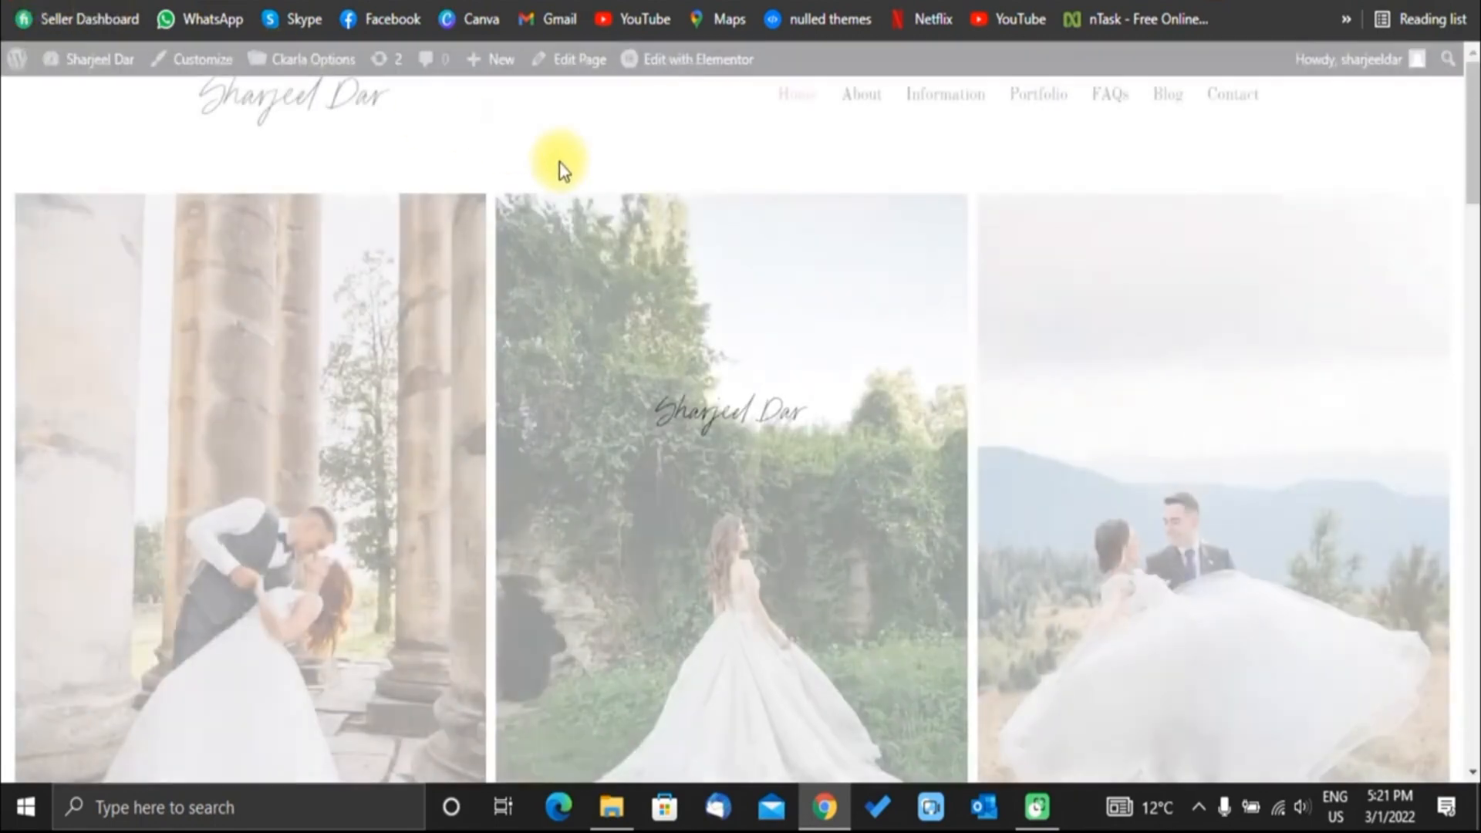
pyautogui.scroll(-15, 564, 171)
pyautogui.scroll(7, 559, 168)
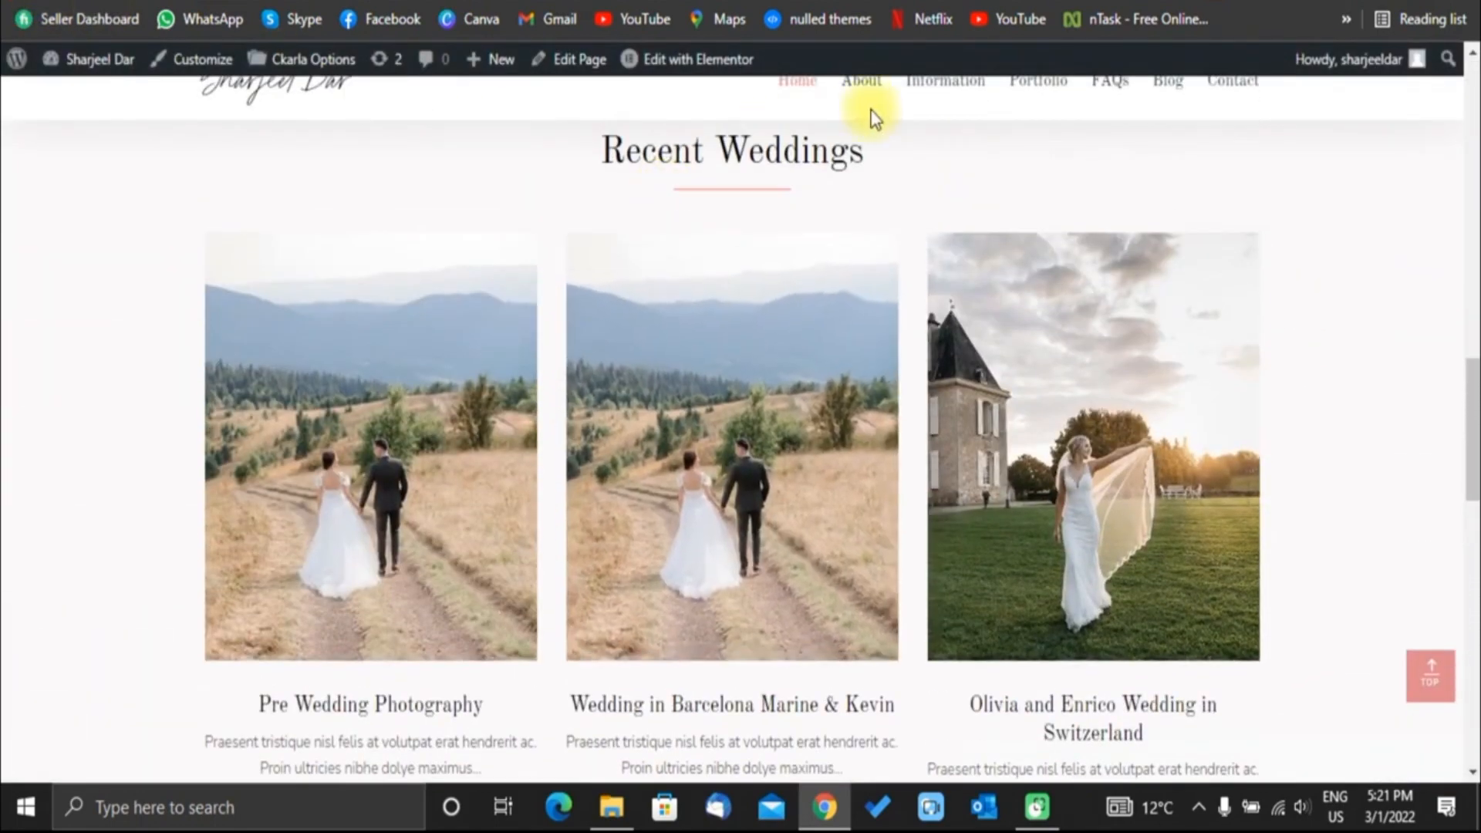
# Go to the site's About page and examine the "About me" and "Wedding Photographer" texts in its banner.
pyautogui.click(863, 84)
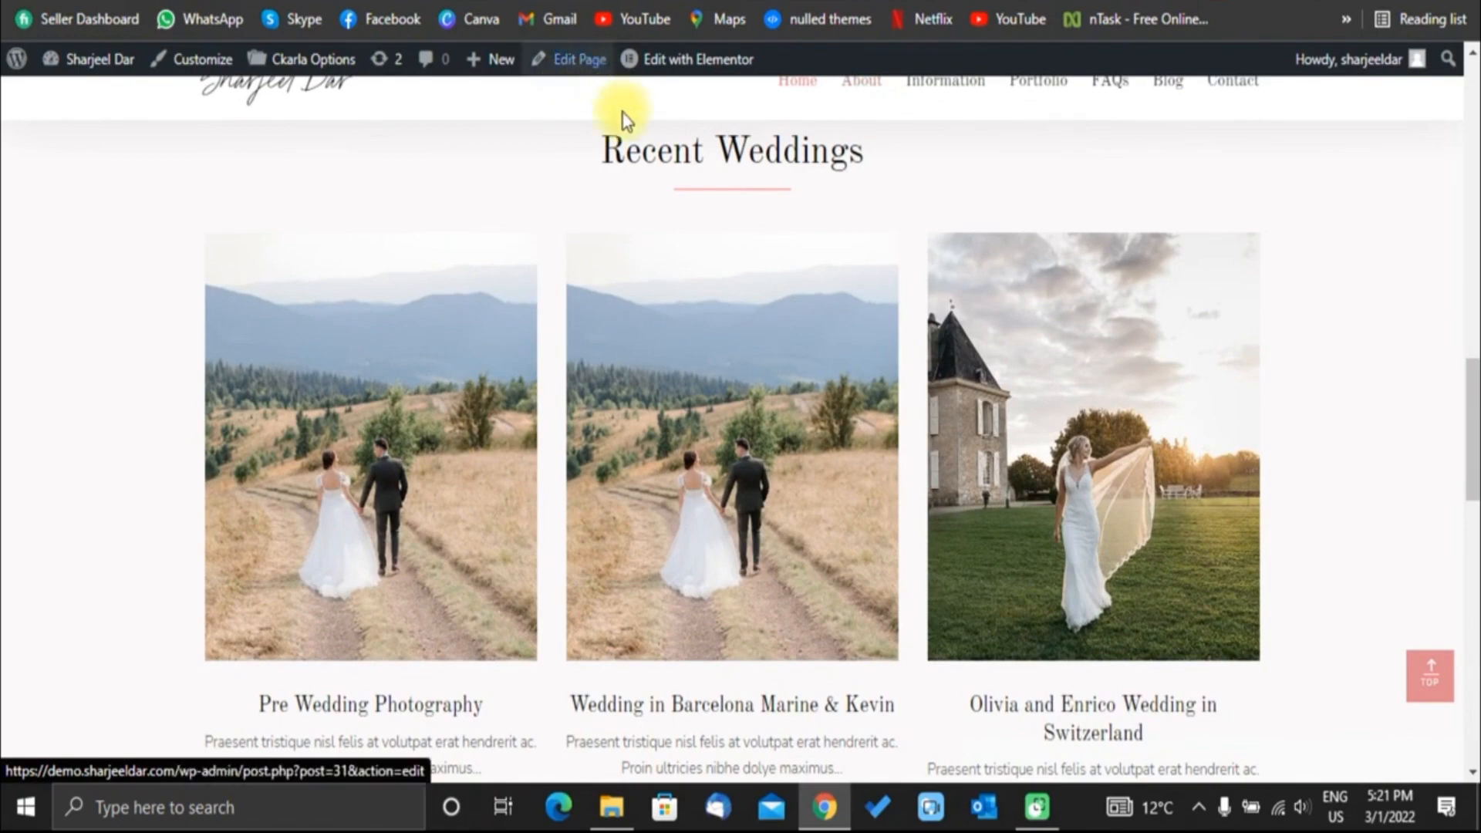
pyautogui.scroll(-4, 654, 199)
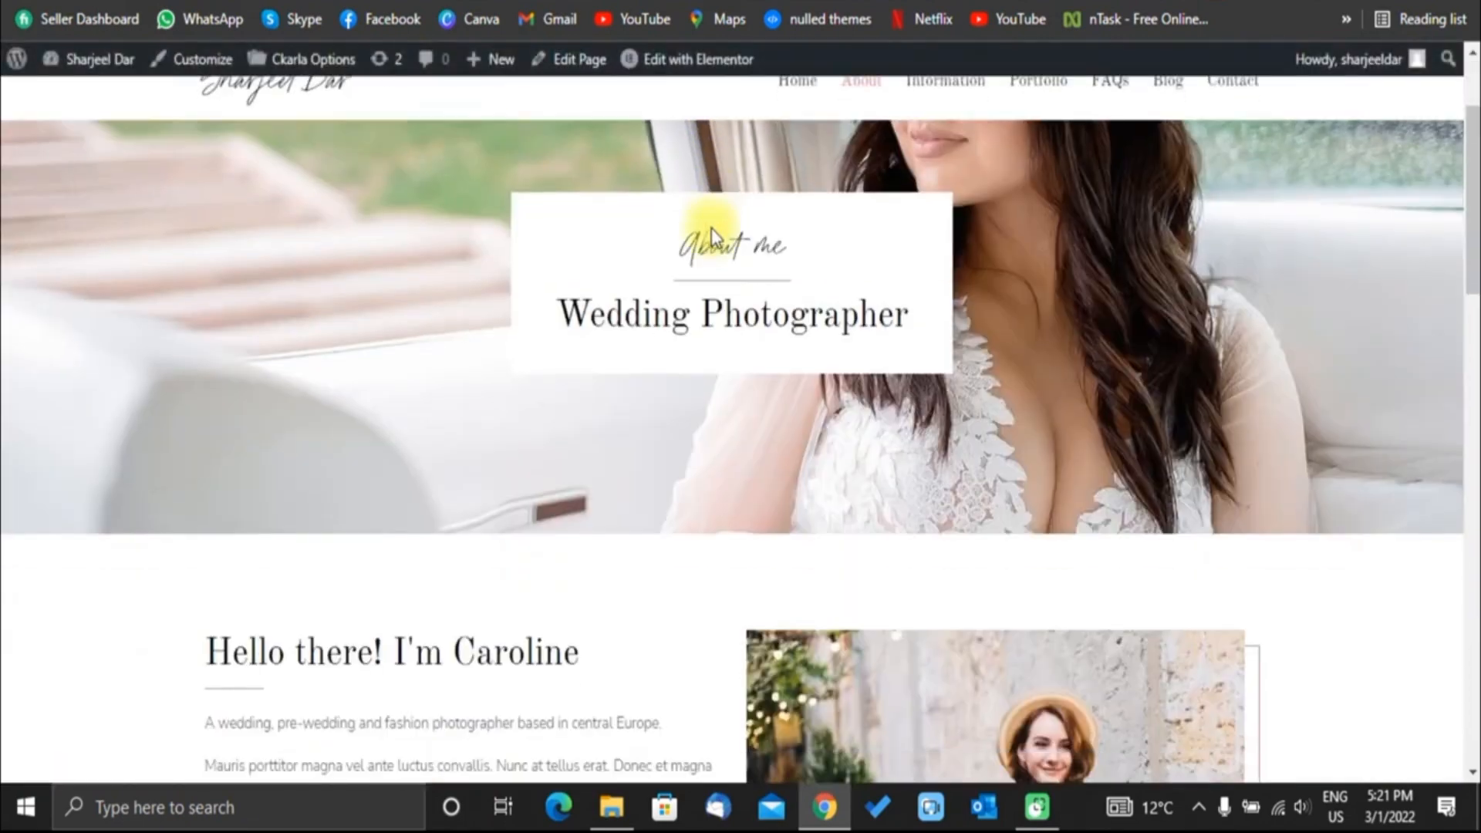
pyautogui.scroll(3, 710, 231)
pyautogui.moveTo(700, 300); pyautogui.dragTo(821, 301)
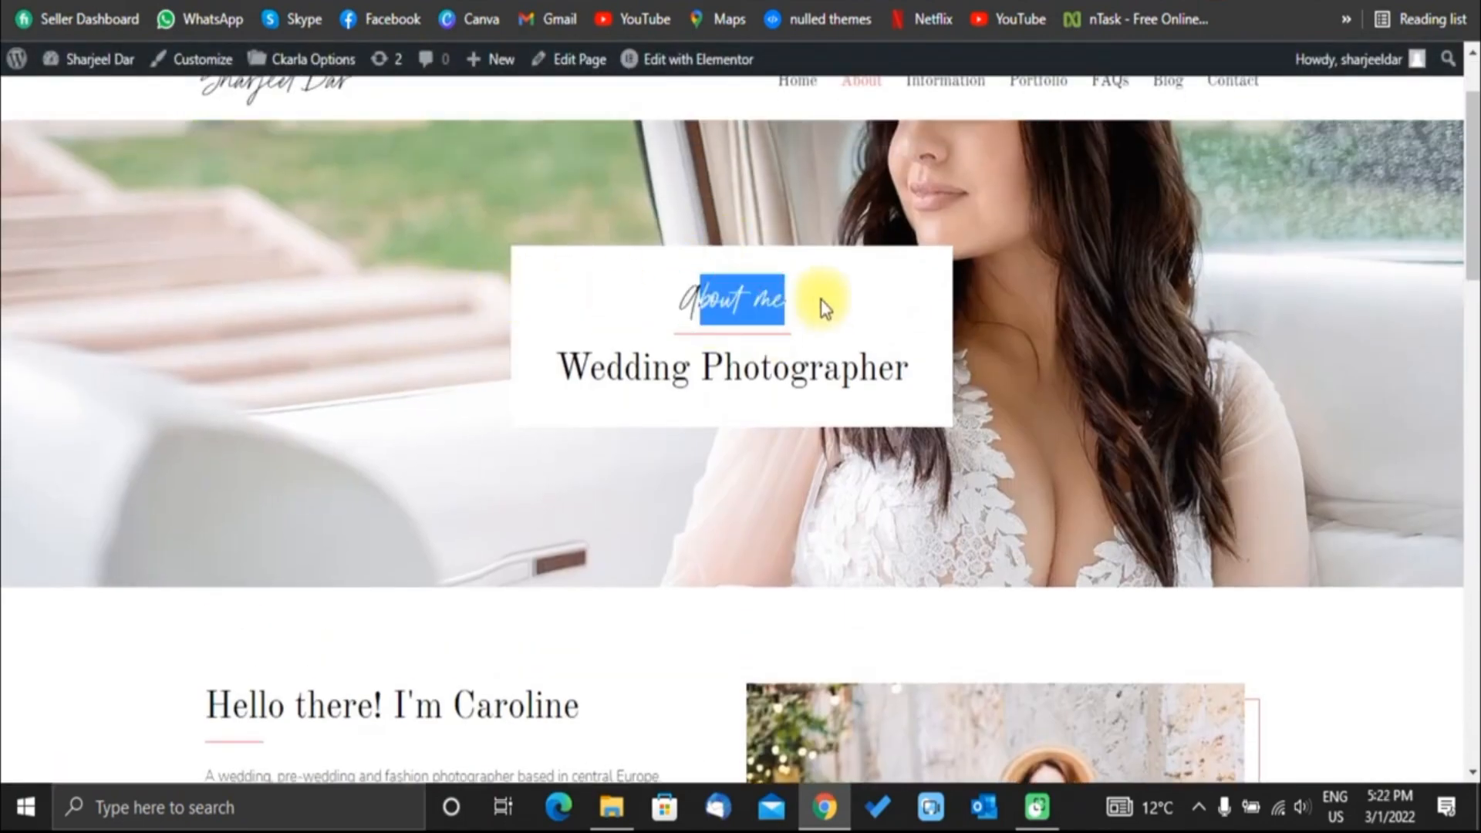
pyautogui.moveTo(671, 313); pyautogui.dragTo(827, 308)
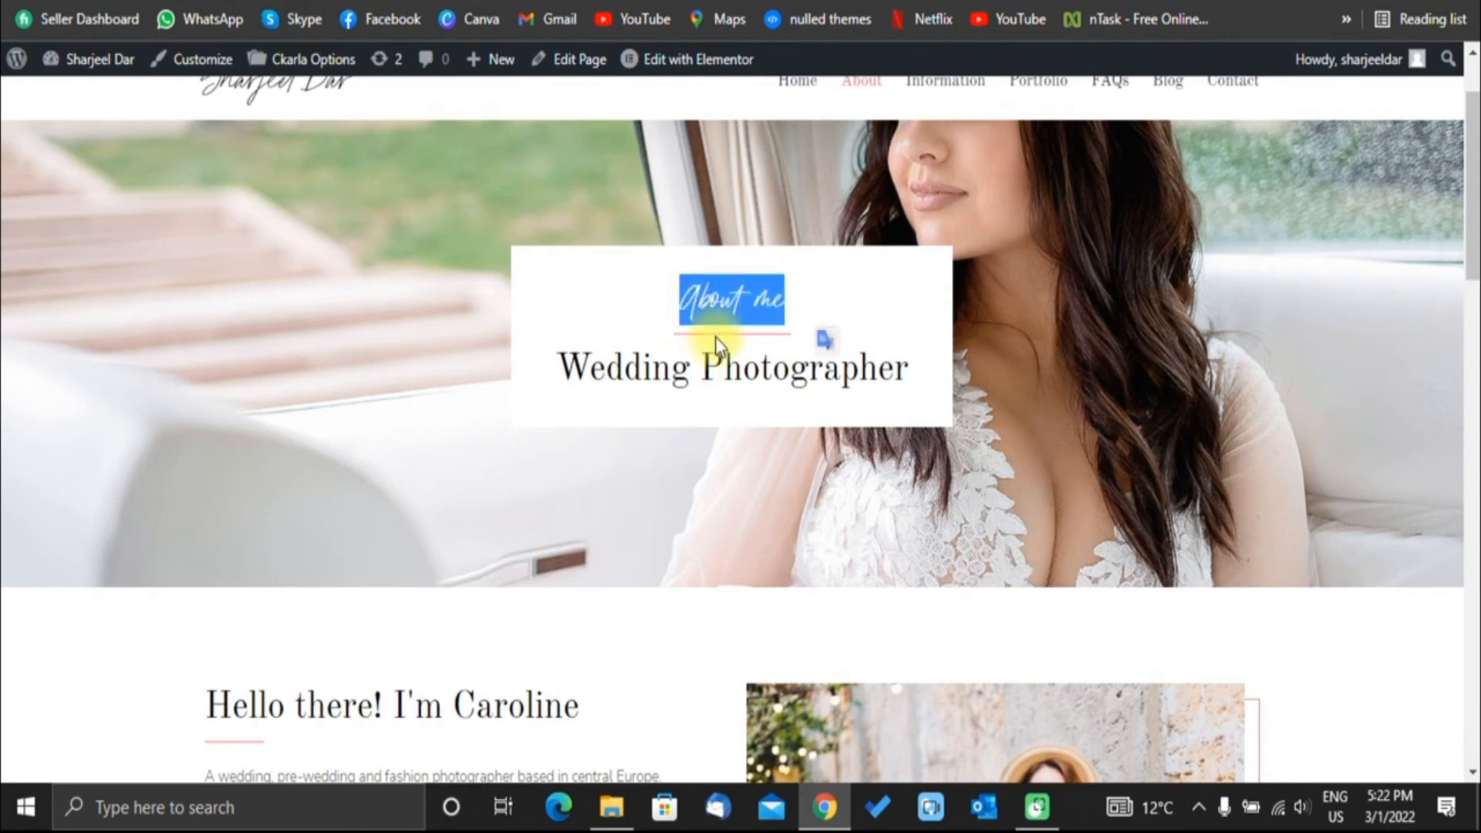
pyautogui.moveTo(557, 370); pyautogui.dragTo(925, 376)
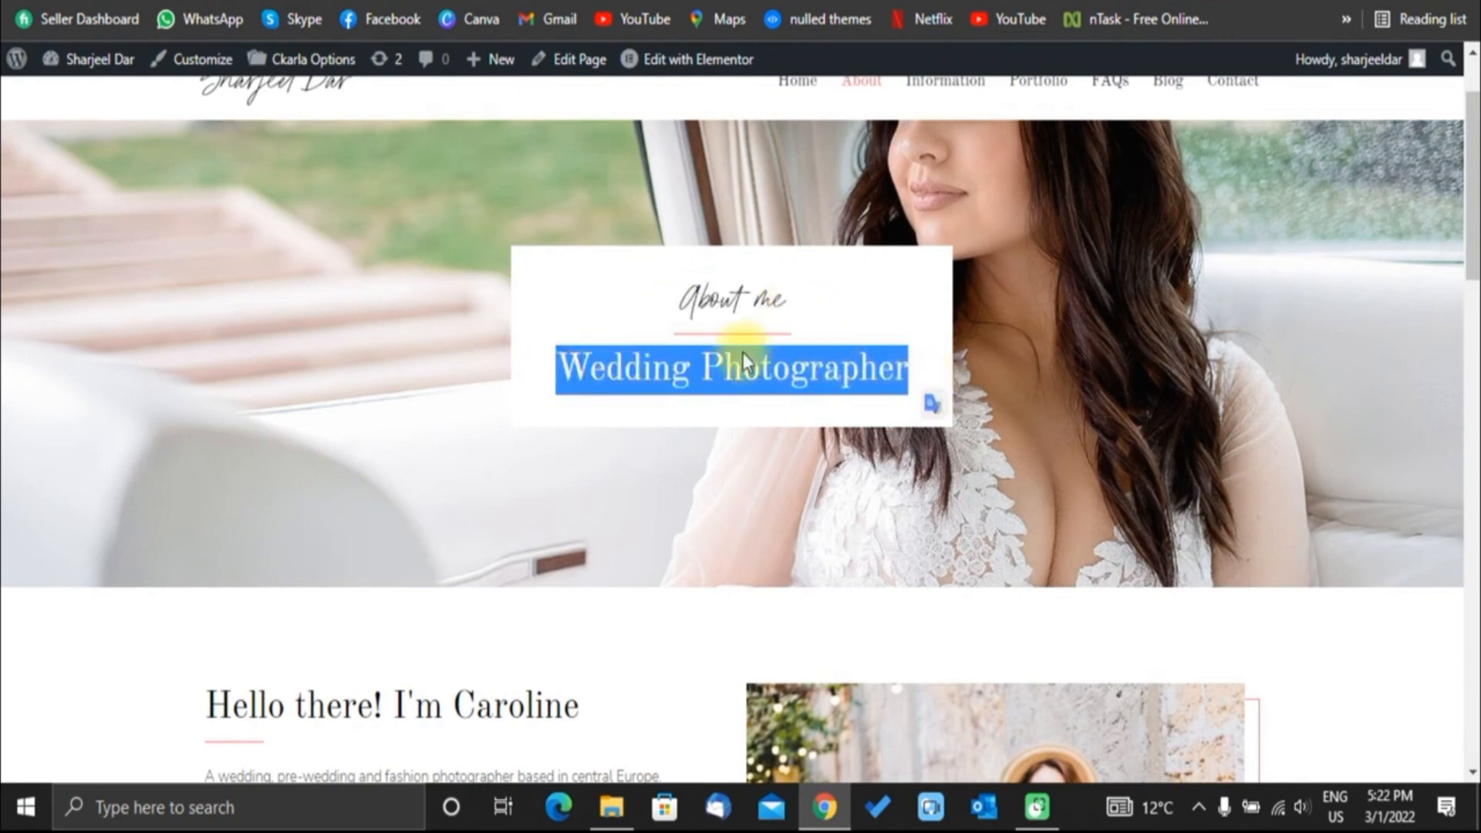
# Open the About page for editing with Elementor and look over its sections.
pyautogui.scroll(2, 665, 223)
pyautogui.moveTo(677, 68)
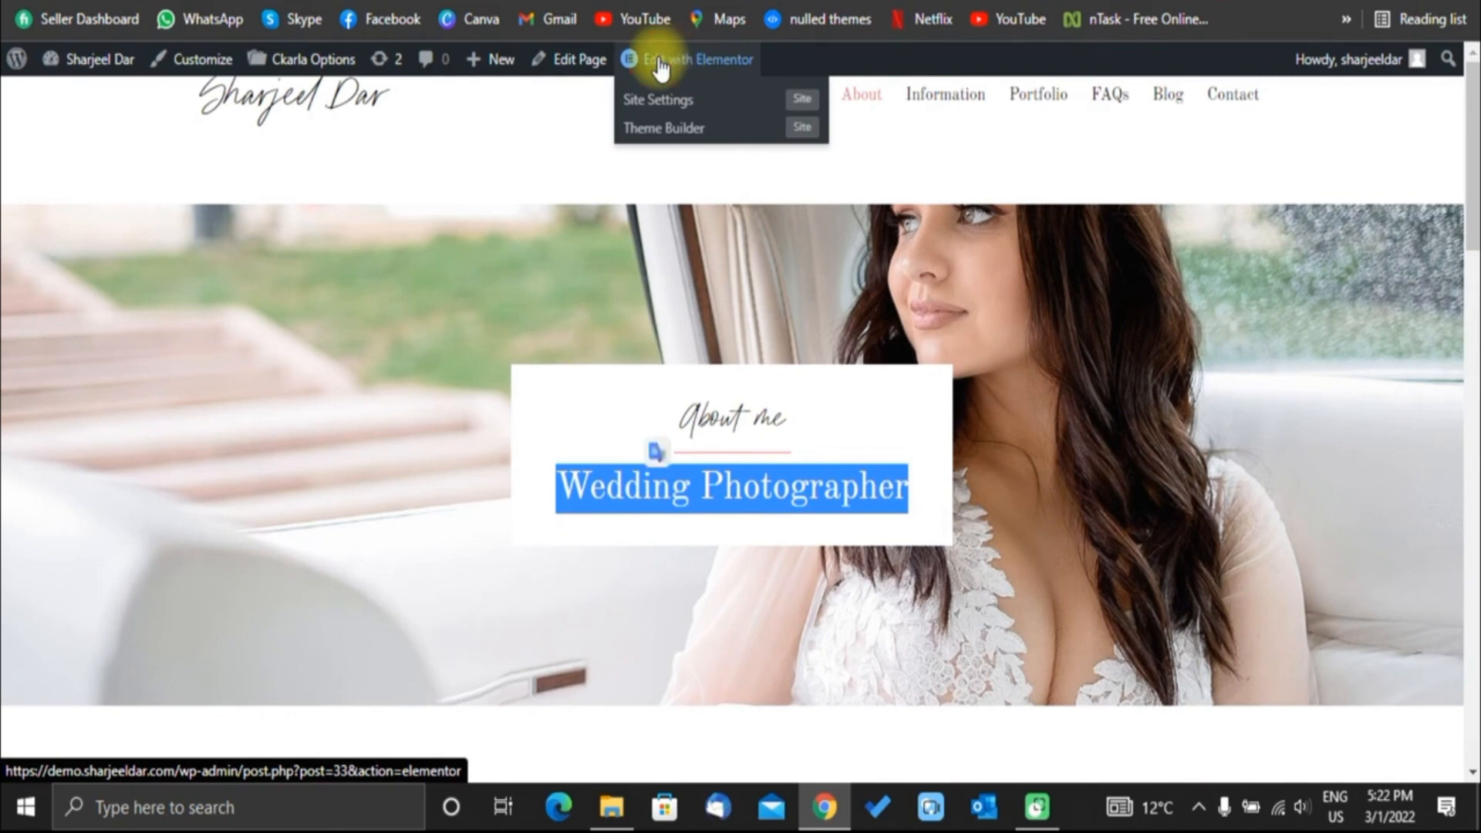
pyautogui.click(659, 58)
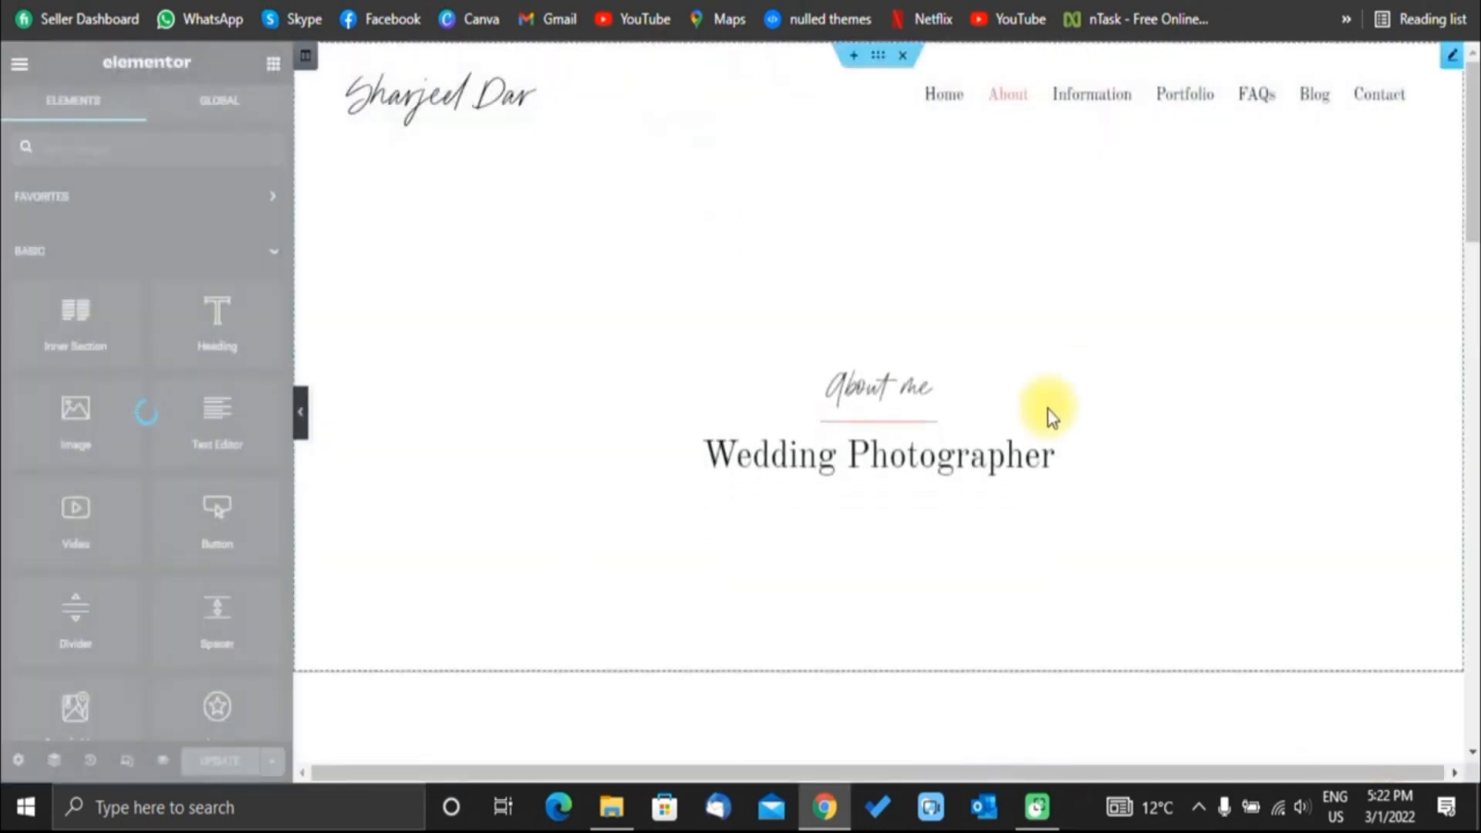
pyautogui.click(919, 394)
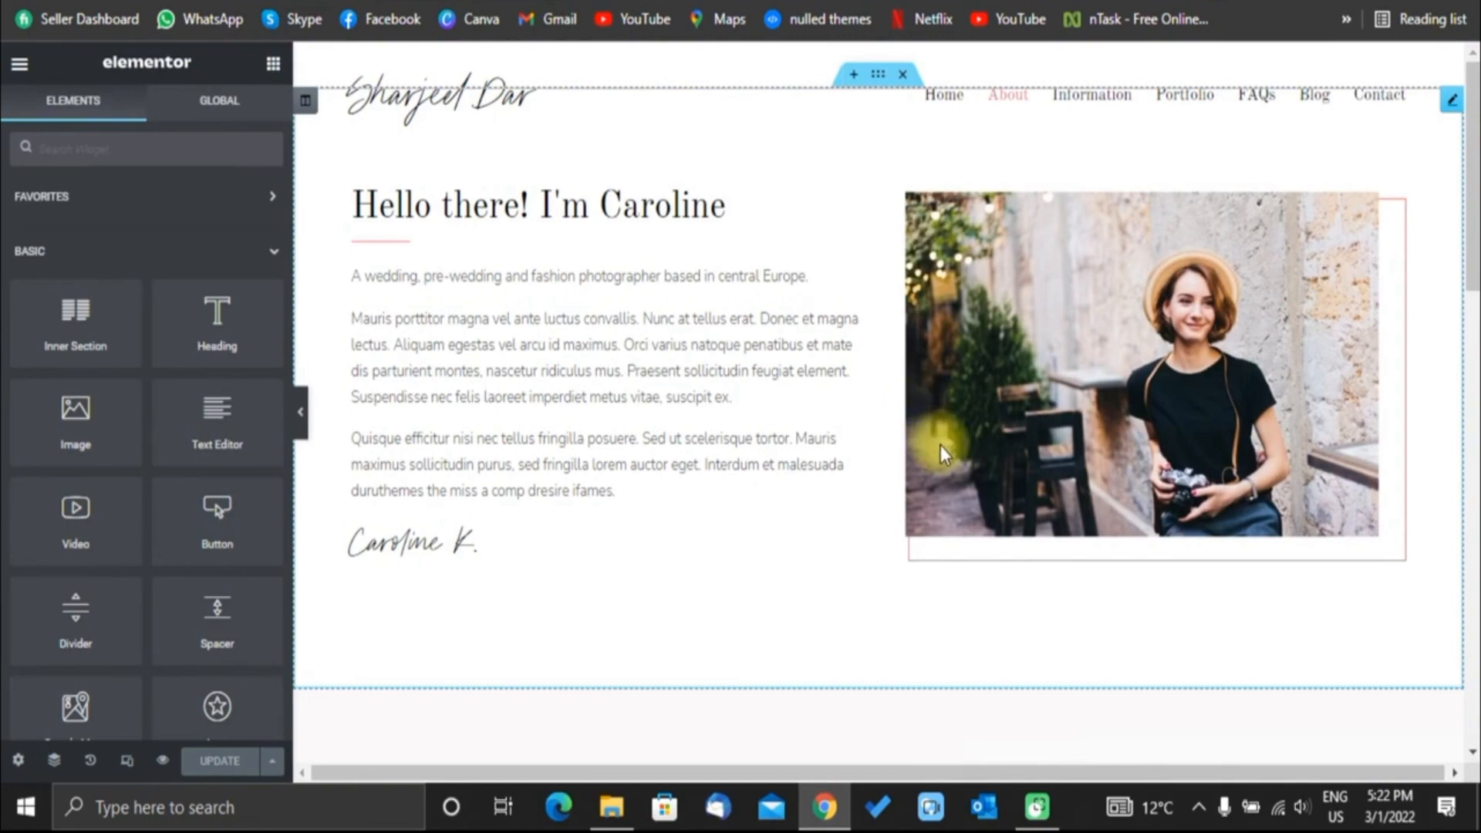
pyautogui.scroll(-10, 950, 446)
pyautogui.scroll(10, 950, 446)
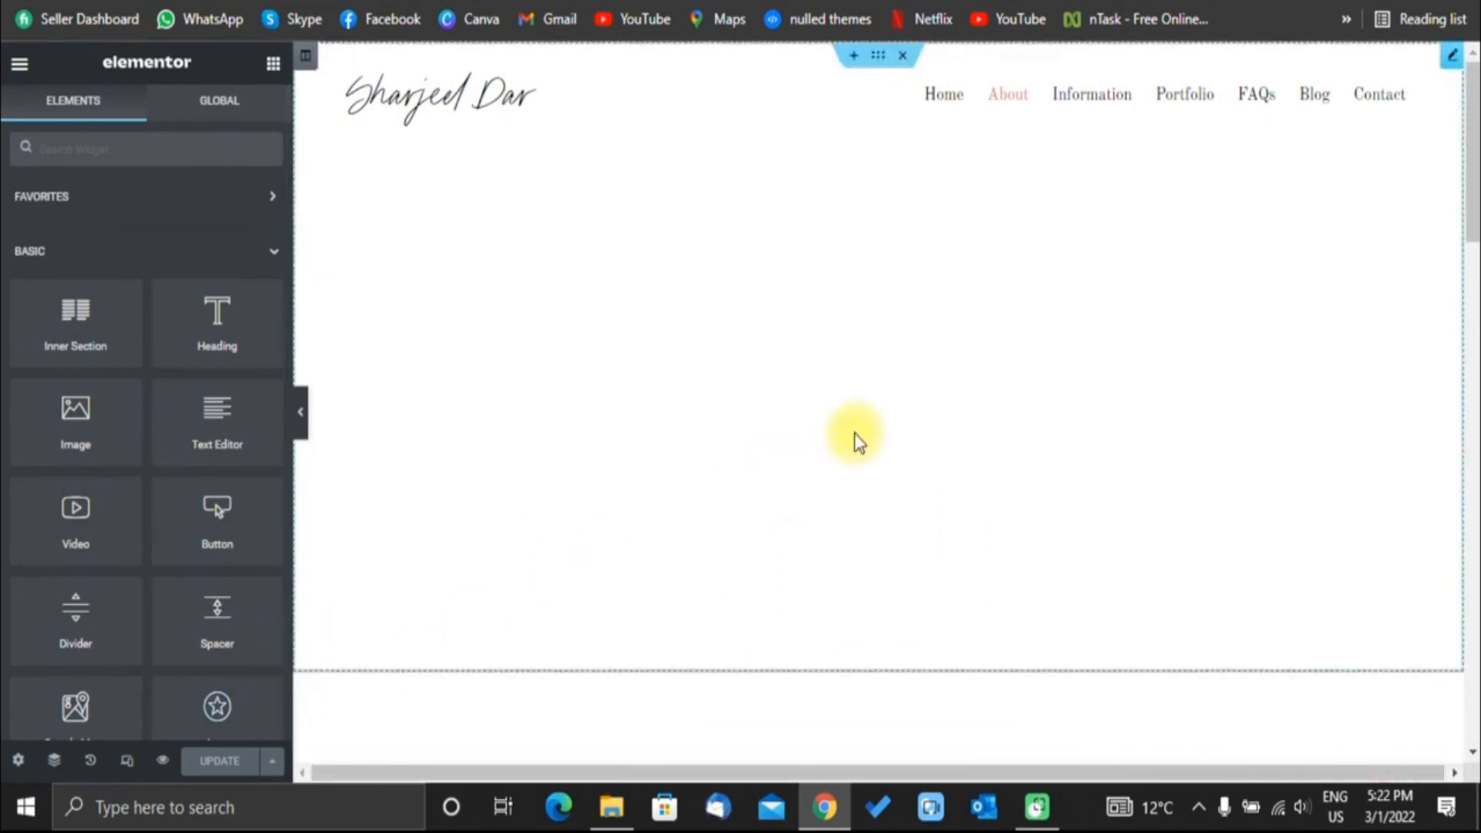
# Select the About page's banner and check its background image, subheading and heading settings.
pyautogui.click(858, 429)
pyautogui.tripleClick(98, 438)
pyautogui.moveTo(182, 506); pyautogui.dragTo(16, 519)
pyautogui.scroll(-5, 794, 453)
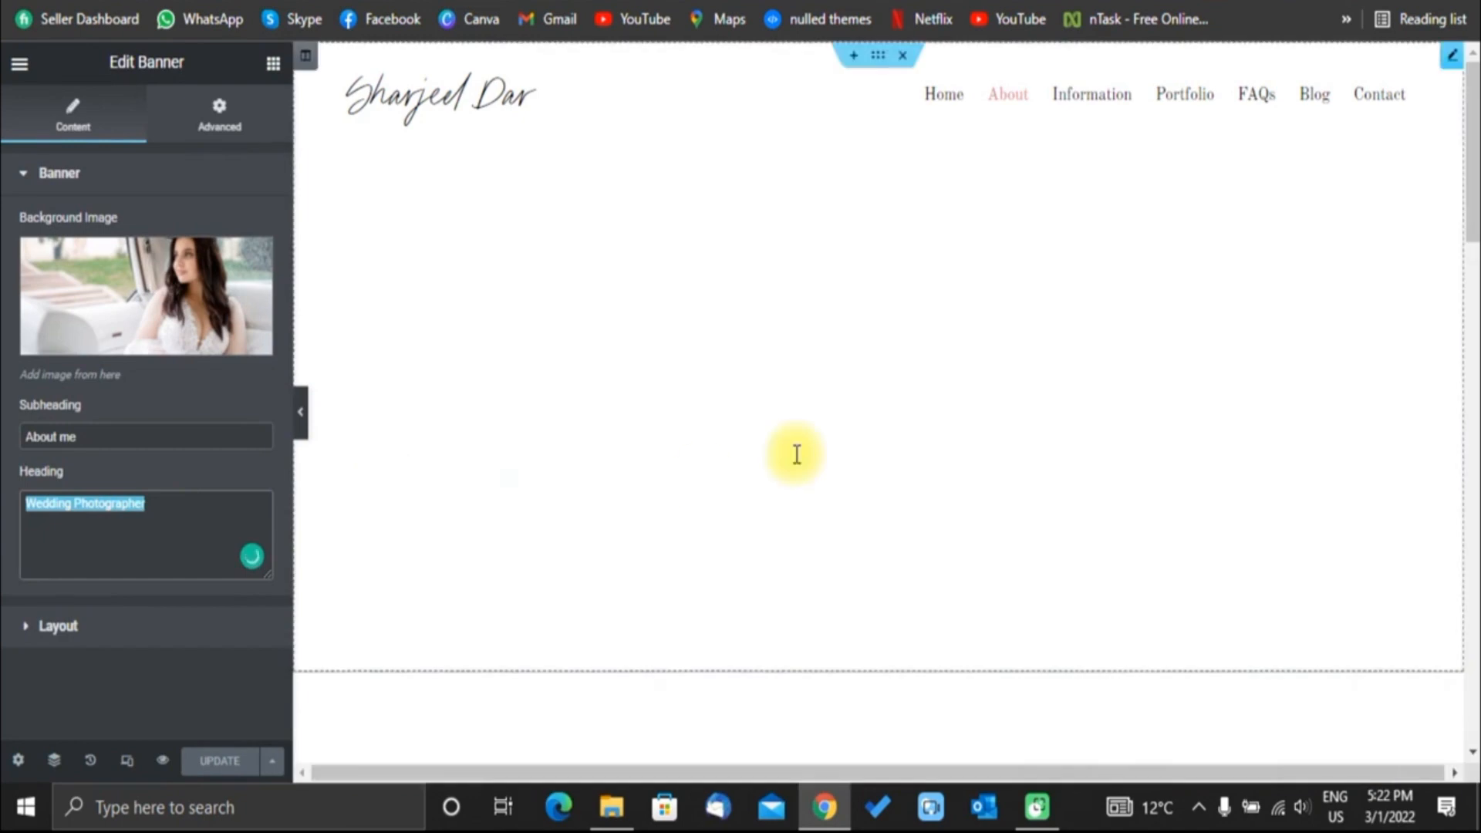
pyautogui.scroll(3, 918, 427)
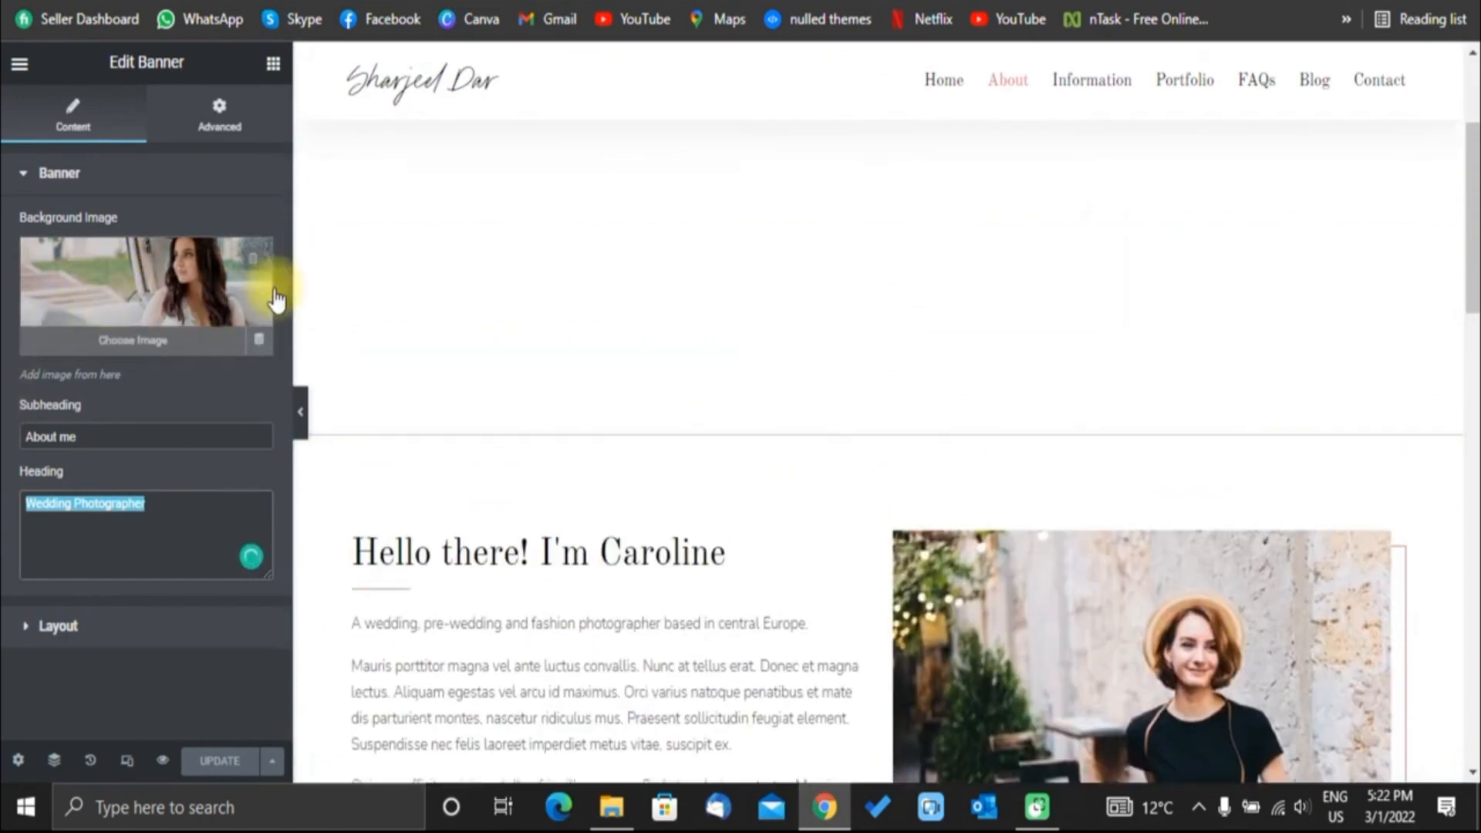
pyautogui.scroll(-5, 979, 285)
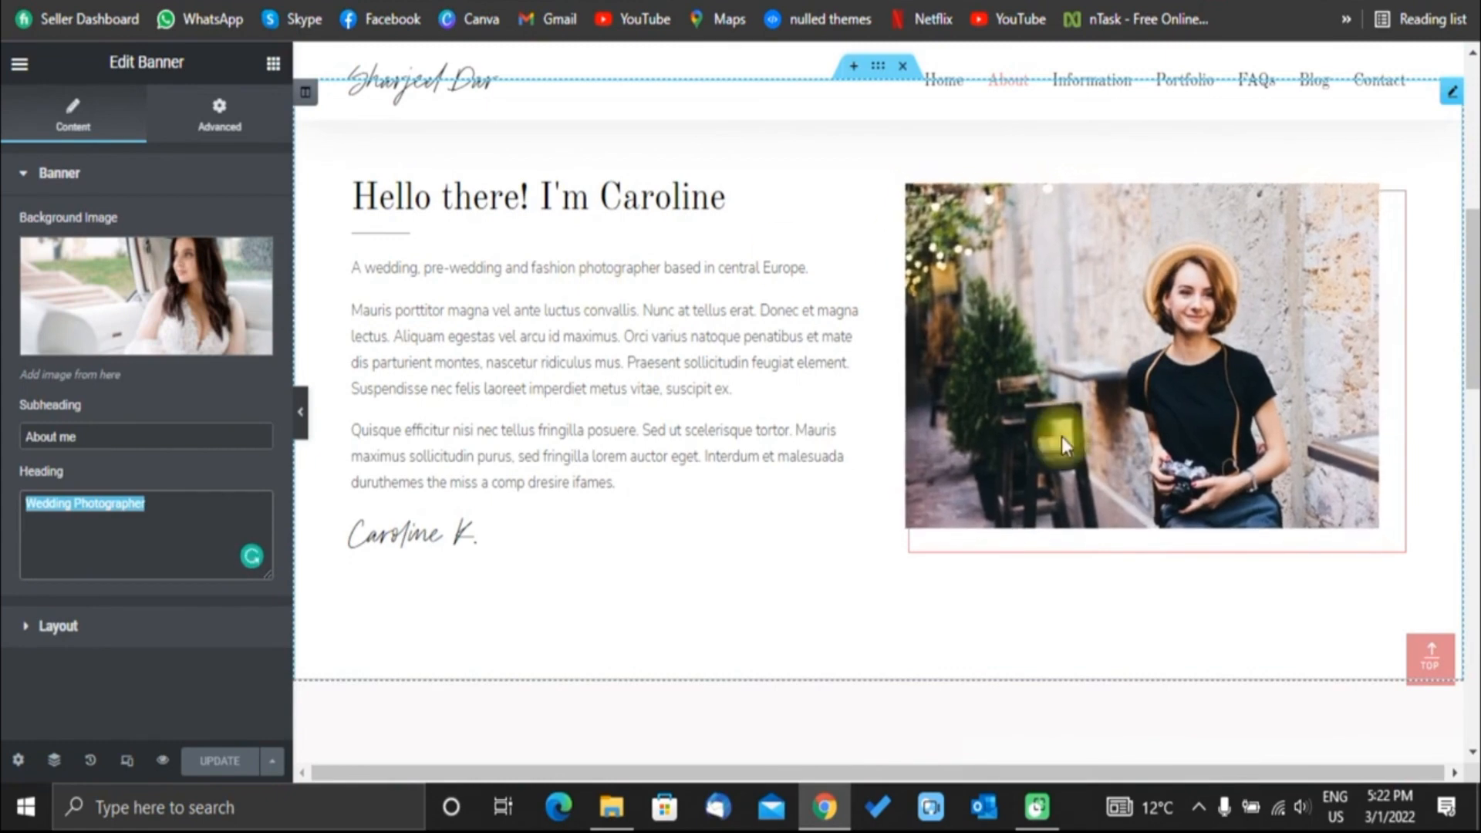
# Select the Travel Dates table on the About page and inspect its list of items.
pyautogui.scroll(-3, 912, 396)
pyautogui.scroll(-3, 766, 391)
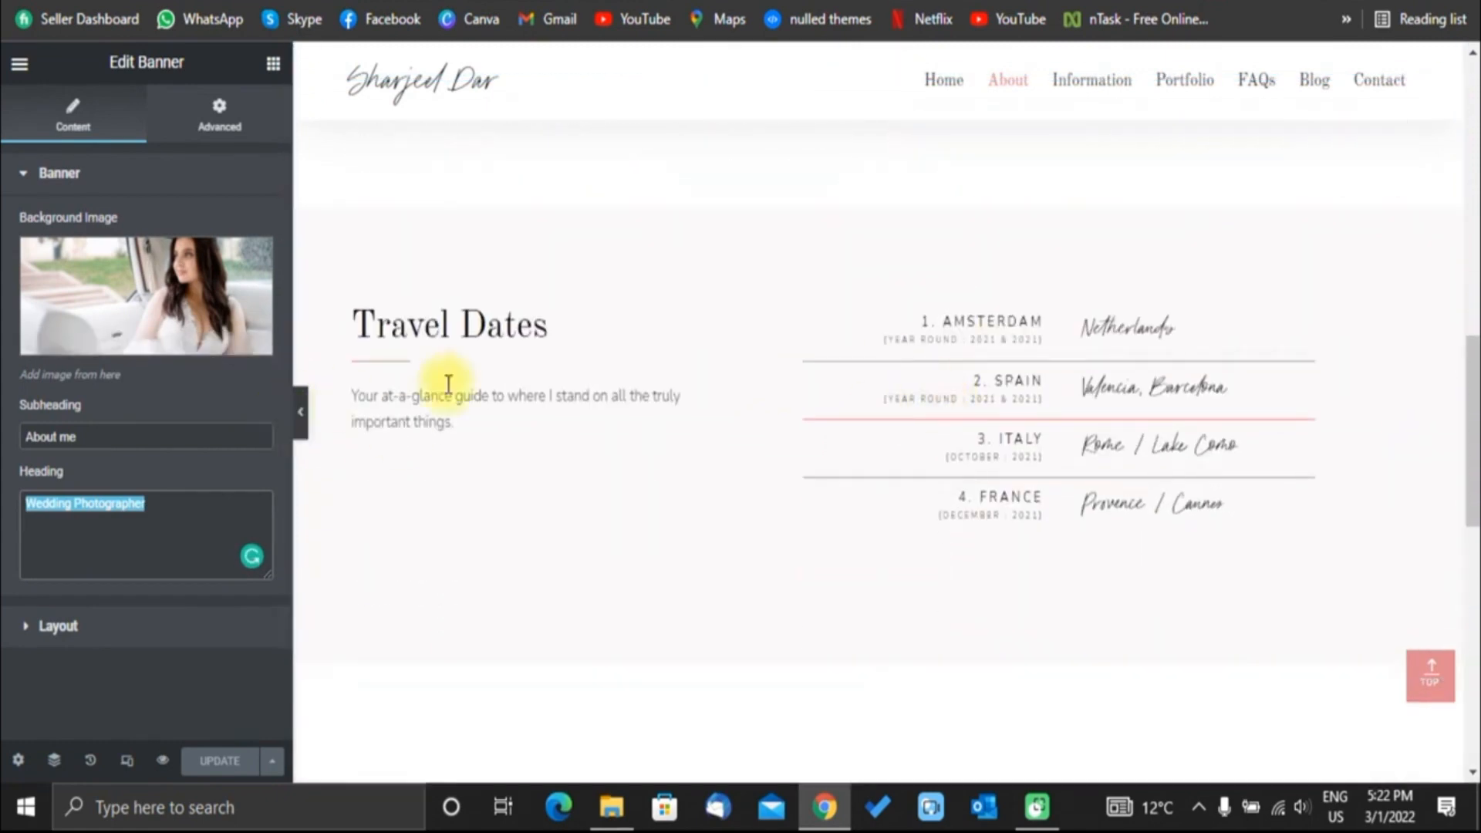
pyautogui.click(983, 344)
pyautogui.click(71, 505)
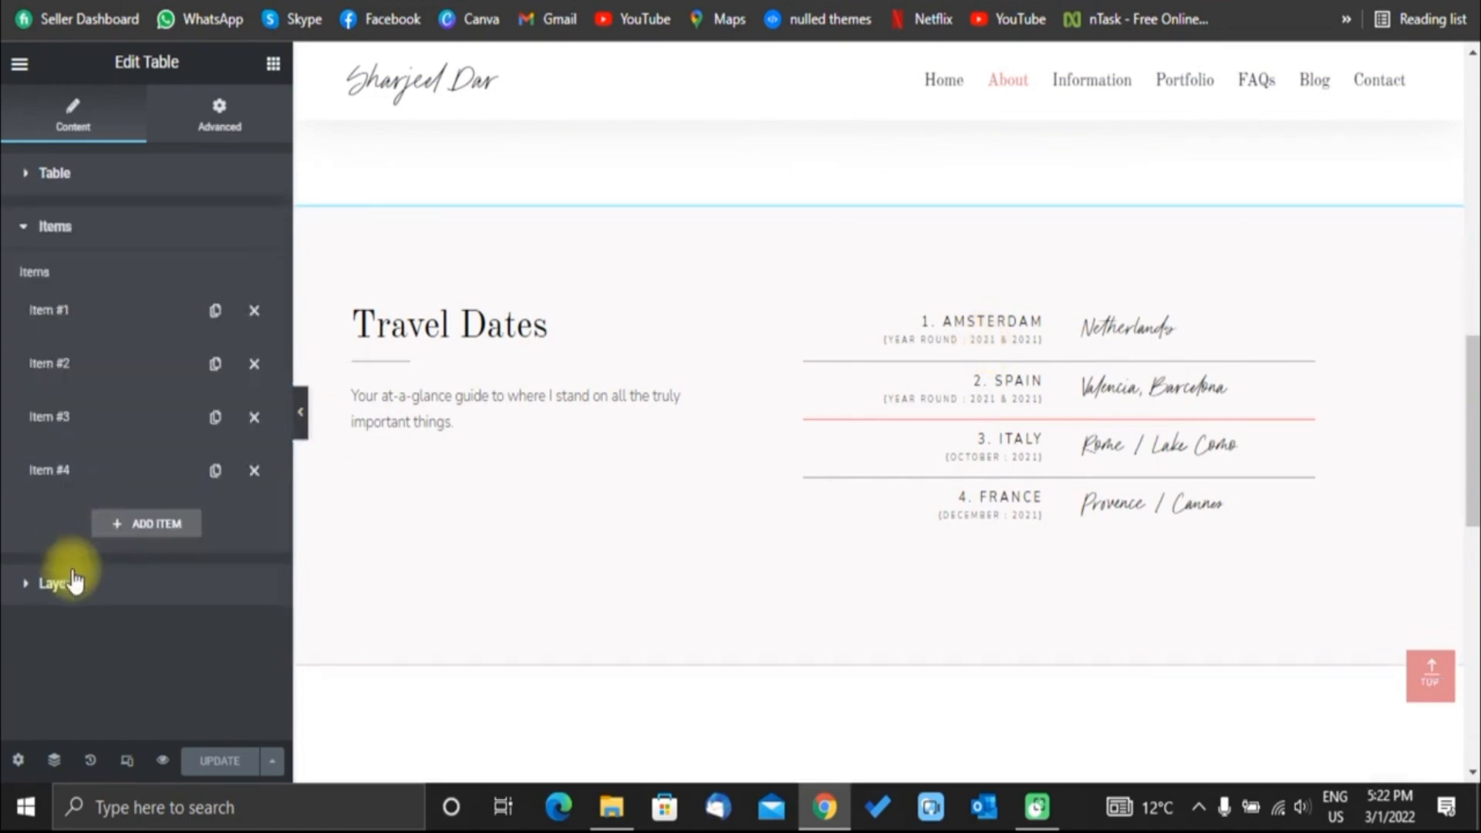
pyautogui.scroll(-6, 916, 440)
pyautogui.scroll(2, 916, 441)
pyautogui.scroll(-2, 914, 432)
pyautogui.scroll(5, 912, 429)
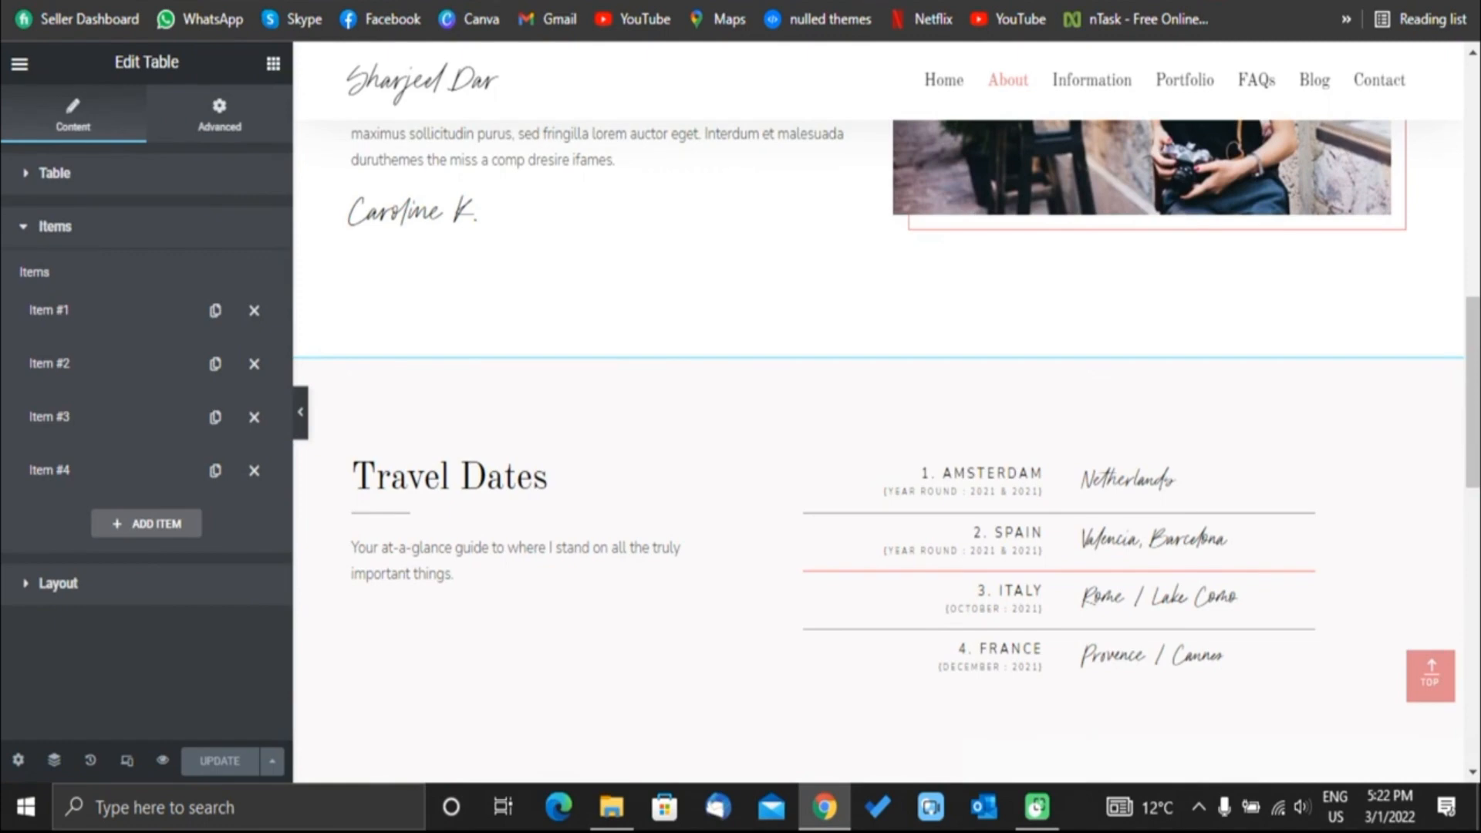
# Open the live site in a new browser tab from the dashboard, and its Information page in another tab.
pyautogui.click(359, 1)
pyautogui.moveTo(101, 62)
pyautogui.rightClick(97, 96)
pyautogui.click(120, 109)
pyautogui.click(547, 1)
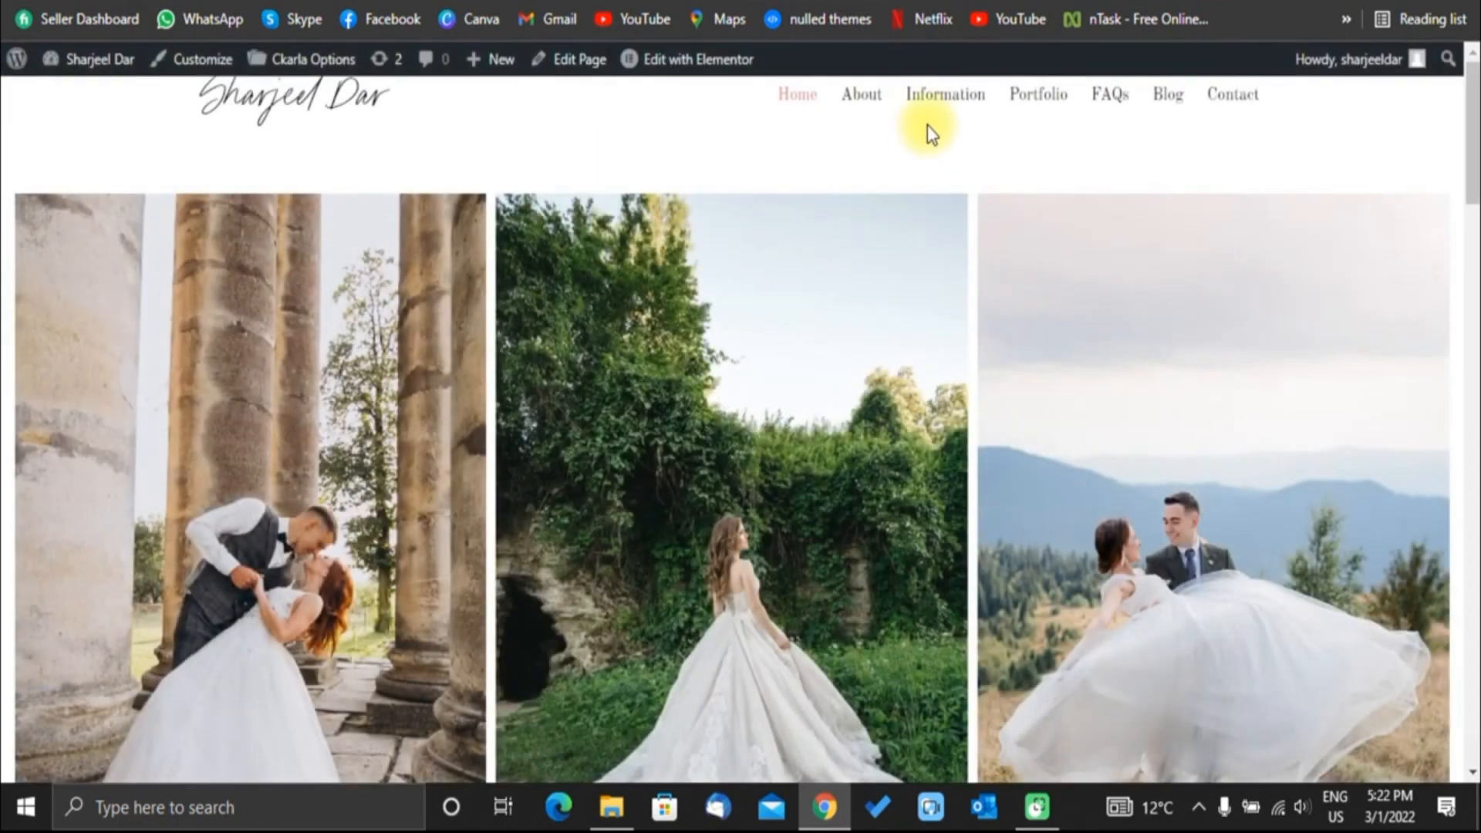
pyautogui.rightClick(934, 93)
pyautogui.click(945, 109)
pyautogui.click(678, 1)
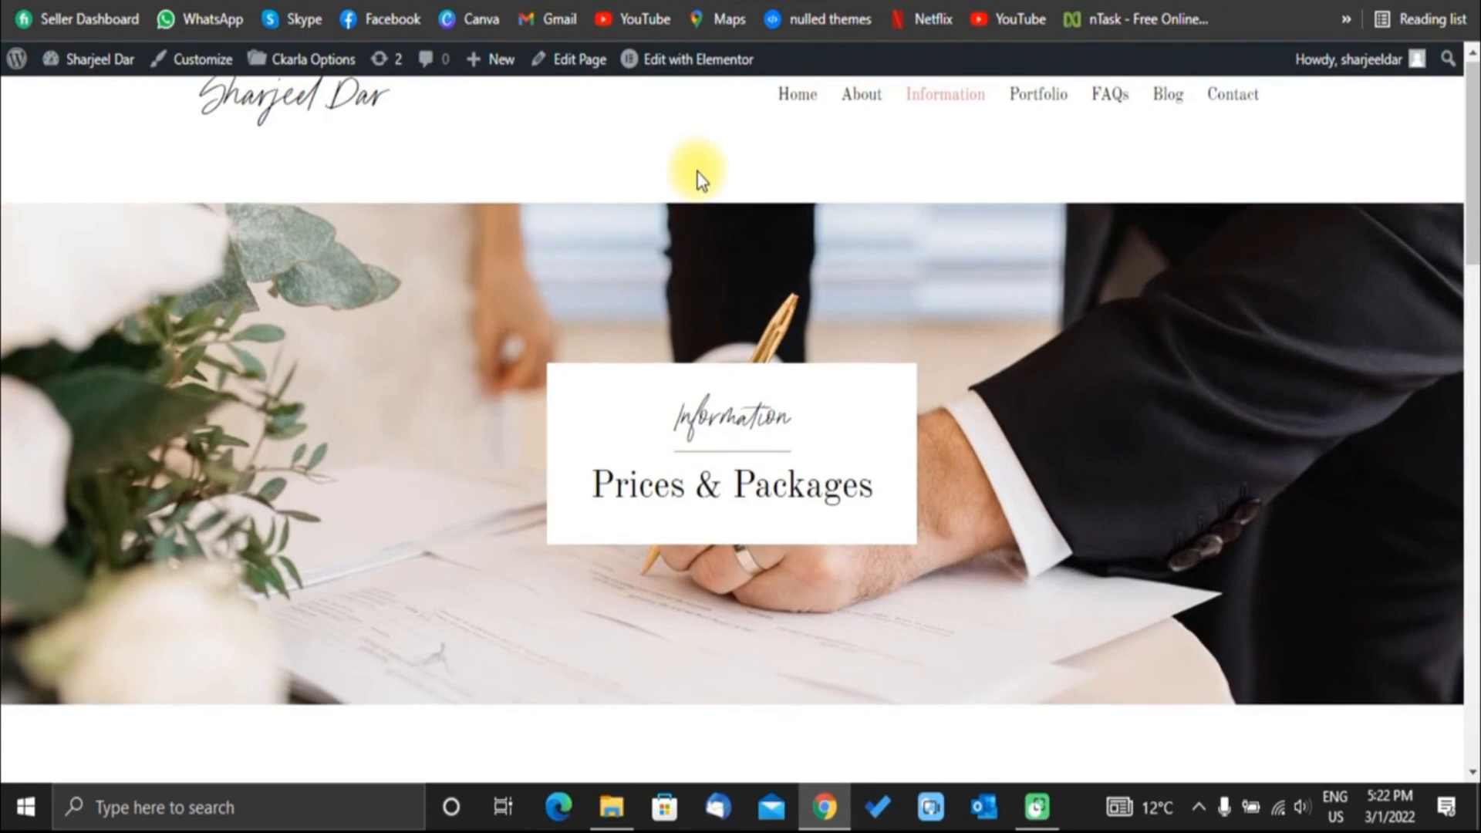
# Examine the Information page's banner title, "Clear Prices & Complete Packages" section and wedding package cards.
pyautogui.scroll(-3, 597, 358)
pyautogui.moveTo(600, 250); pyautogui.dragTo(875, 250)
pyautogui.scroll(-3, 304, 347)
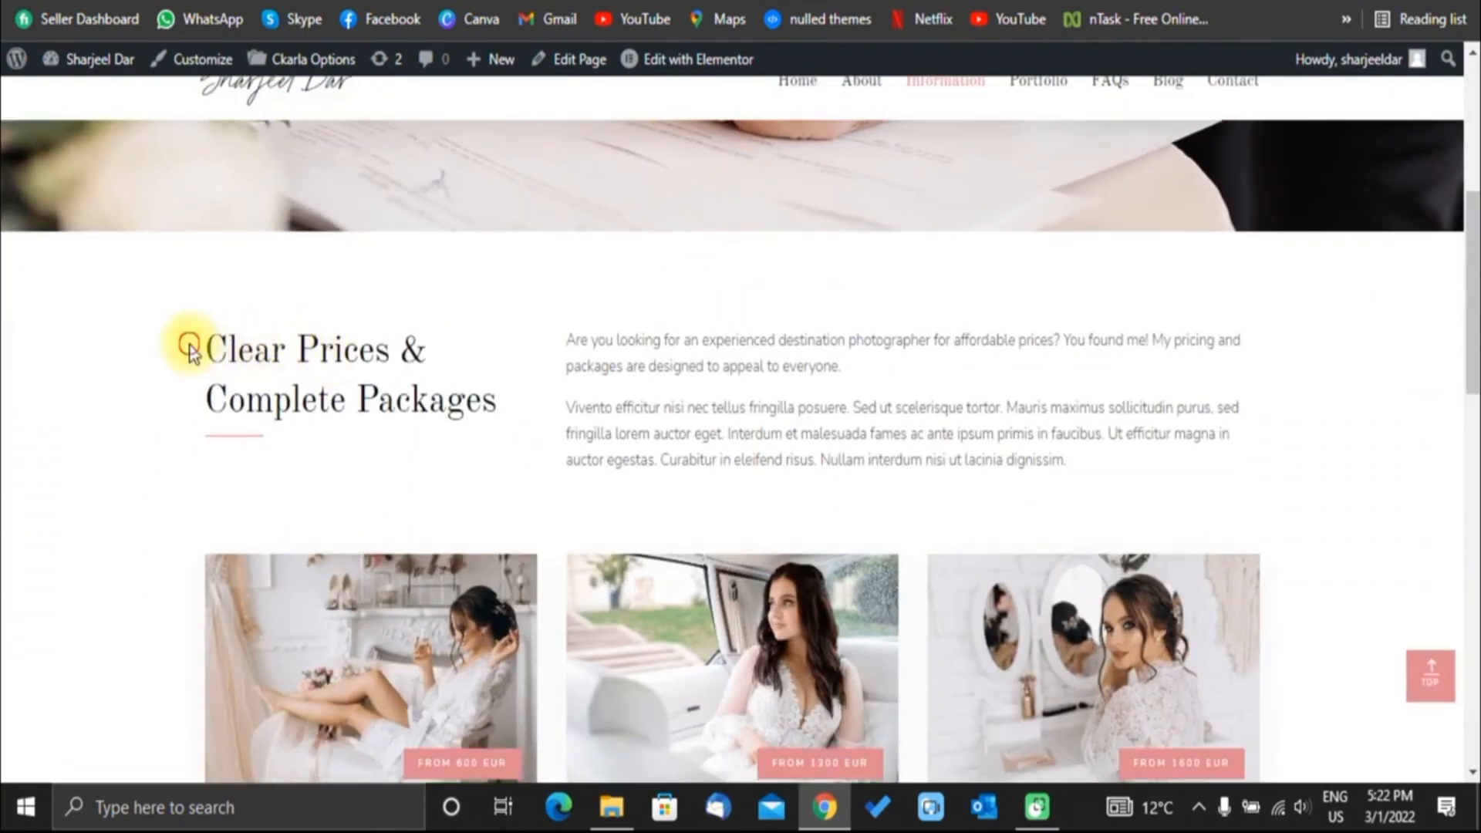
pyautogui.moveTo(193, 353); pyautogui.dragTo(478, 403)
pyautogui.scroll(-5, 552, 416)
pyautogui.scroll(-2, 491, 411)
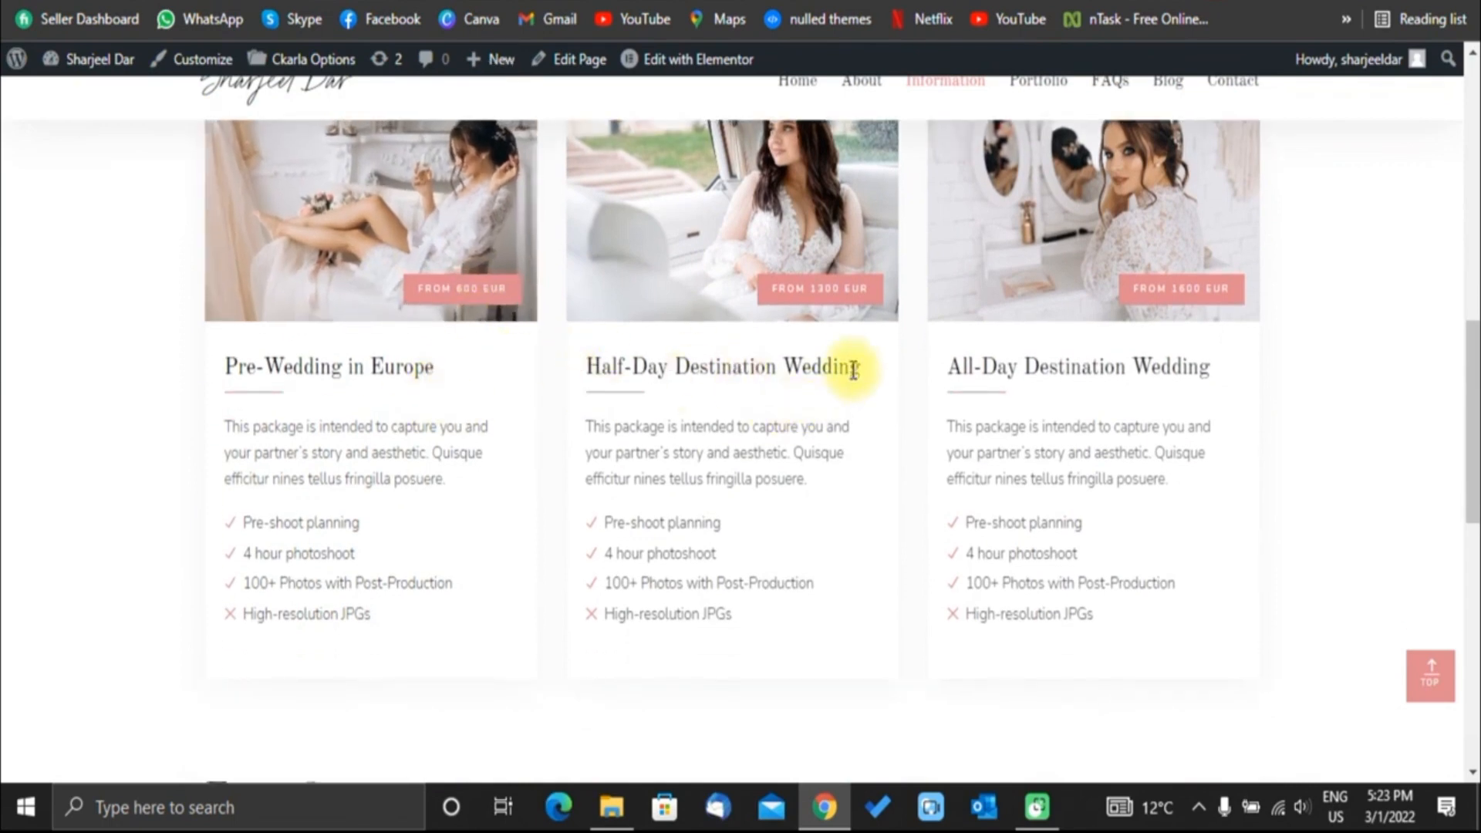
pyautogui.scroll(-2, 896, 387)
pyautogui.scroll(-3, 694, 334)
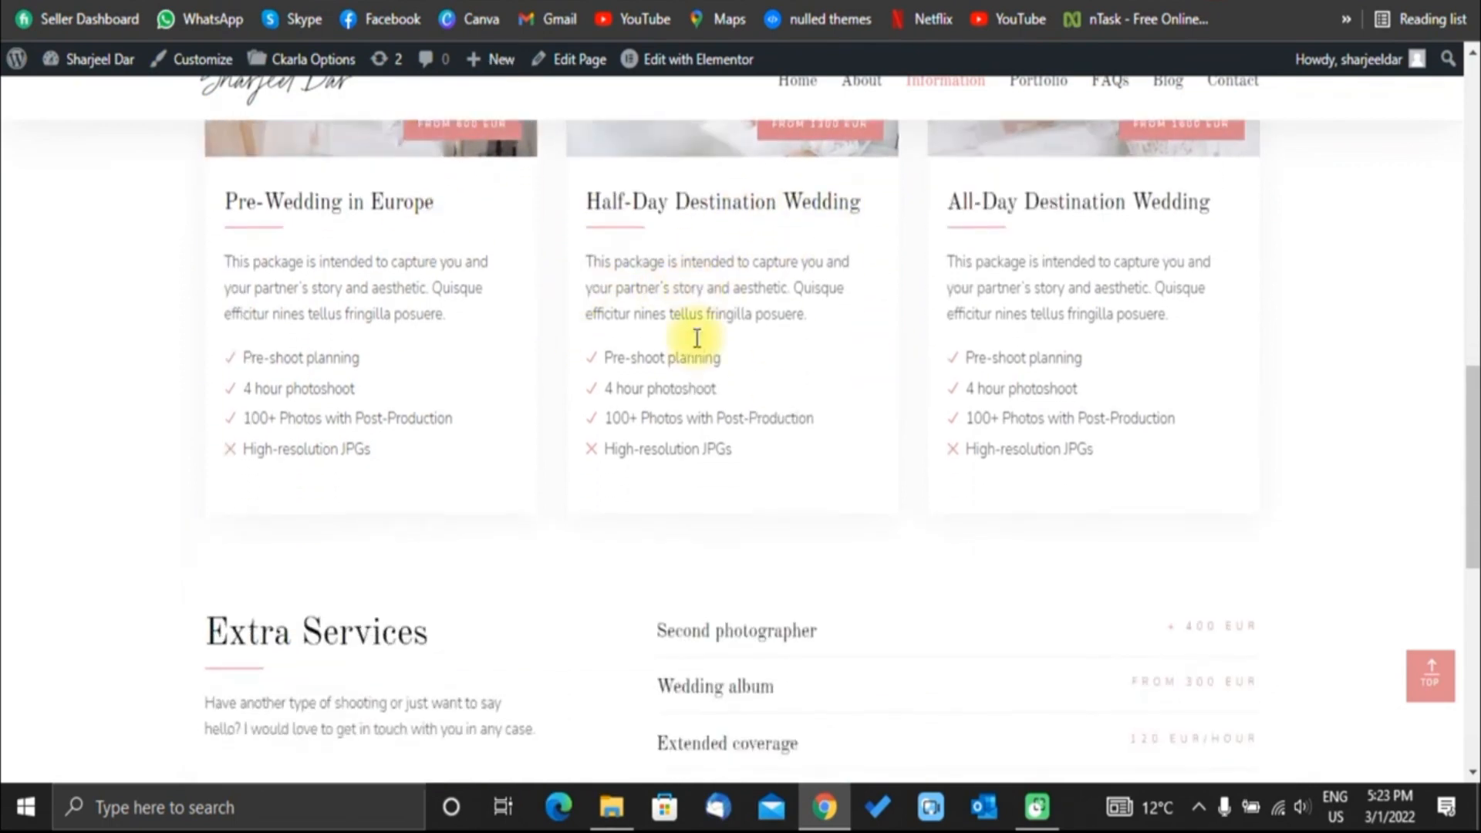
# Review the Extra Services price list and the footer of the Information page.
pyautogui.scroll(-2, 401, 401)
pyautogui.moveTo(649, 318); pyautogui.dragTo(1070, 590)
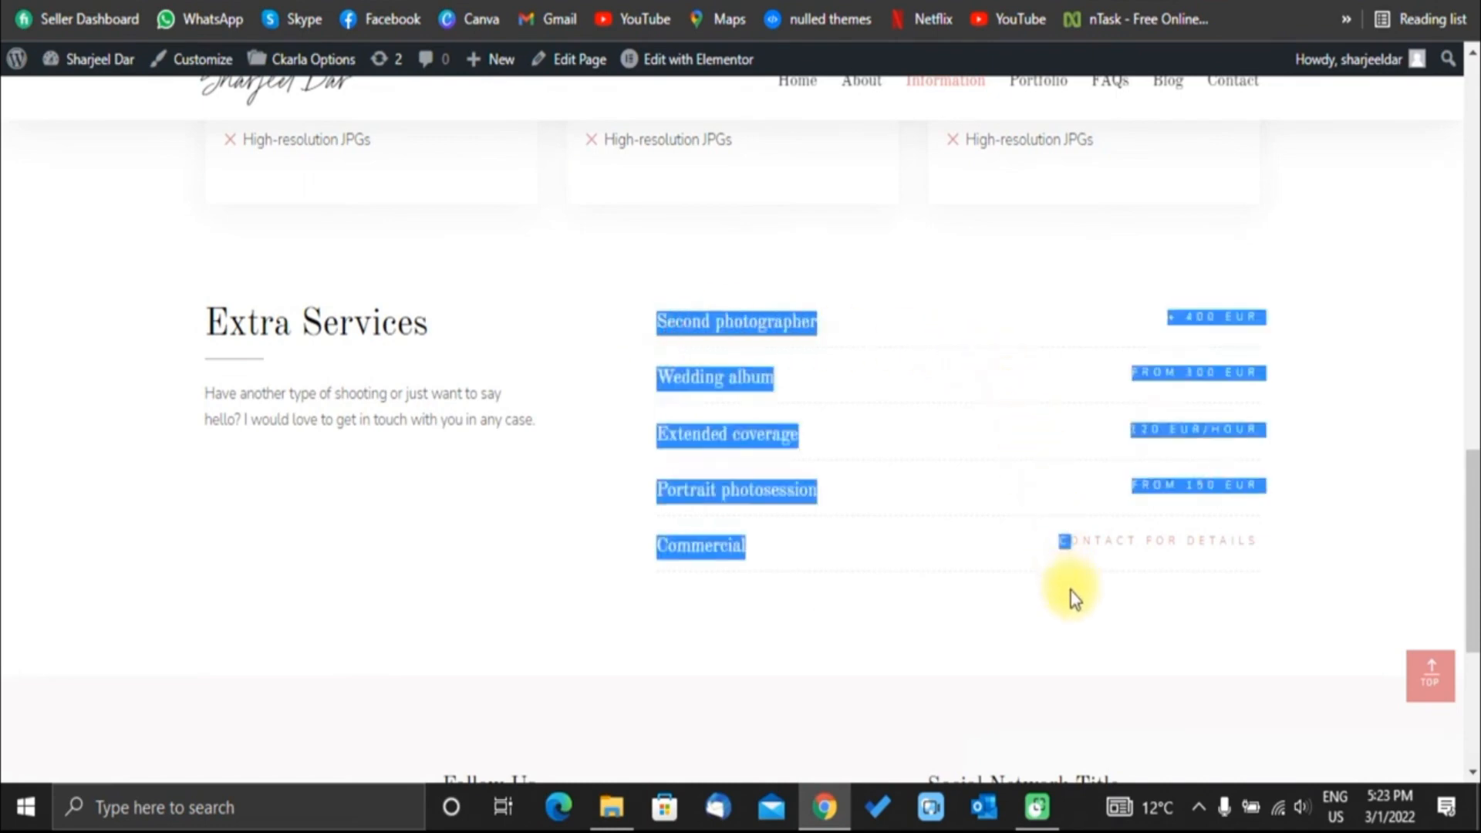
pyautogui.click(904, 525)
pyautogui.scroll(-2, 1142, 397)
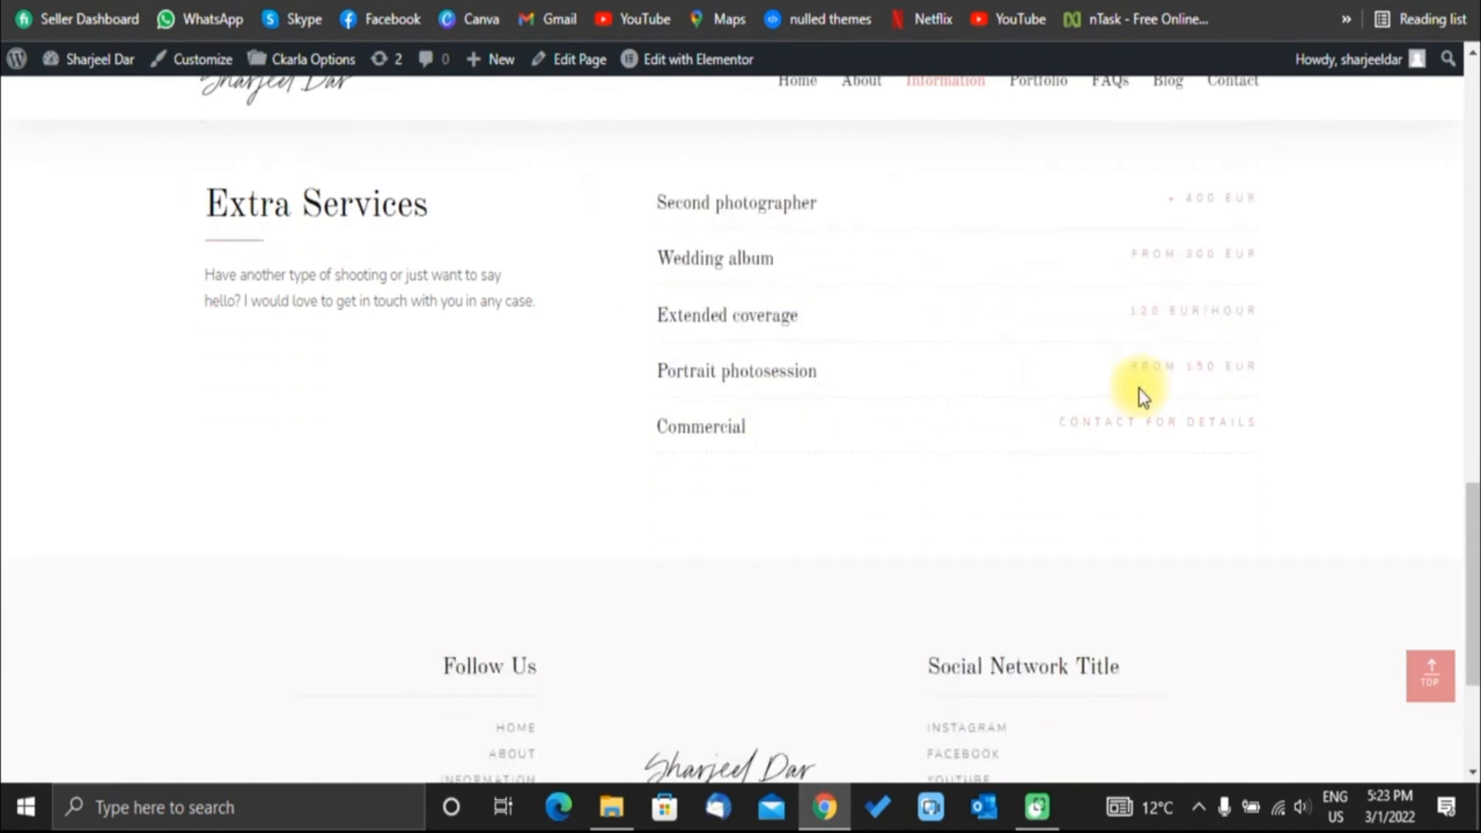
pyautogui.scroll(-4, 967, 372)
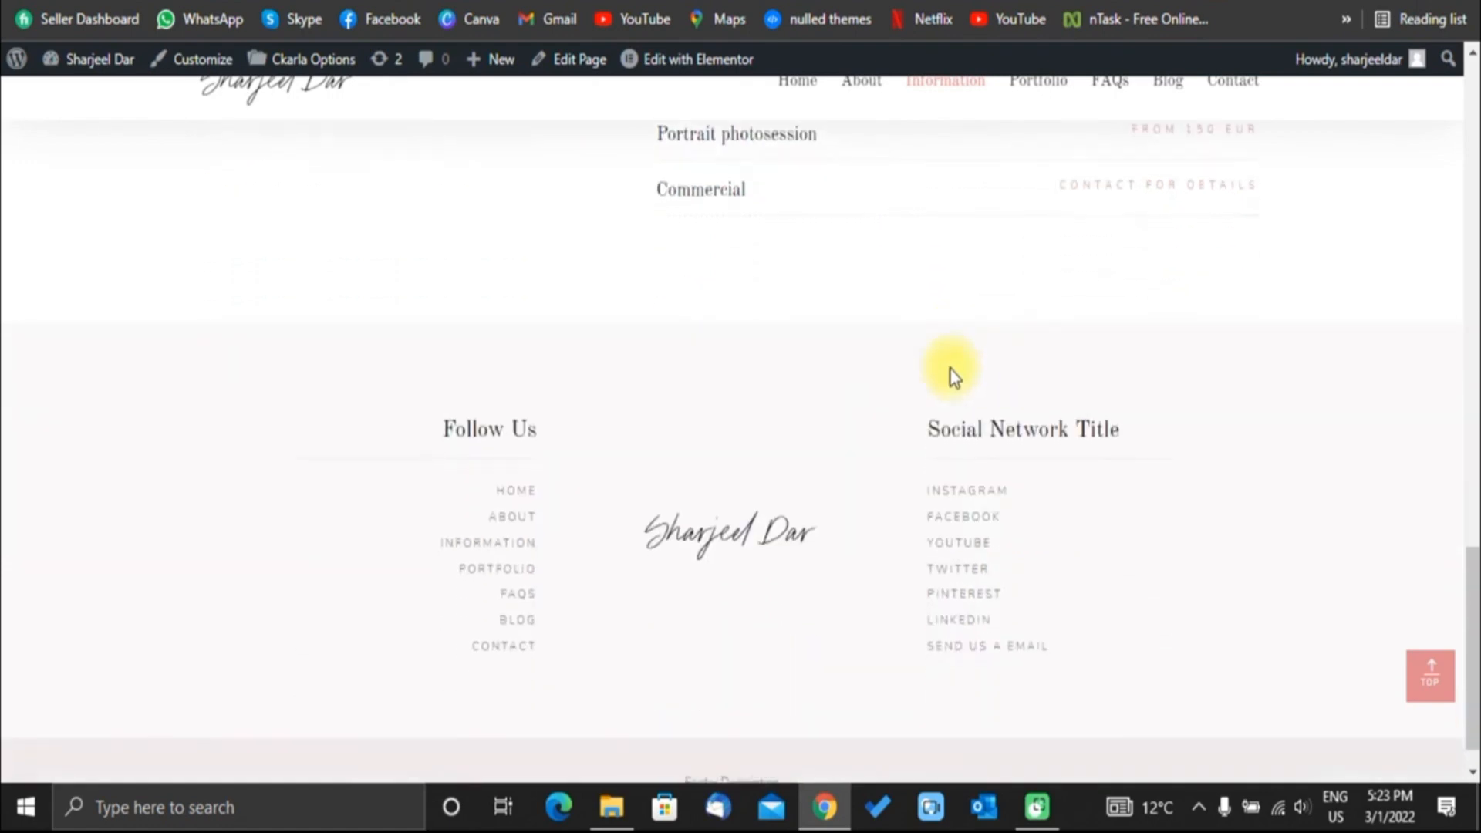
pyautogui.scroll(-1, 950, 369)
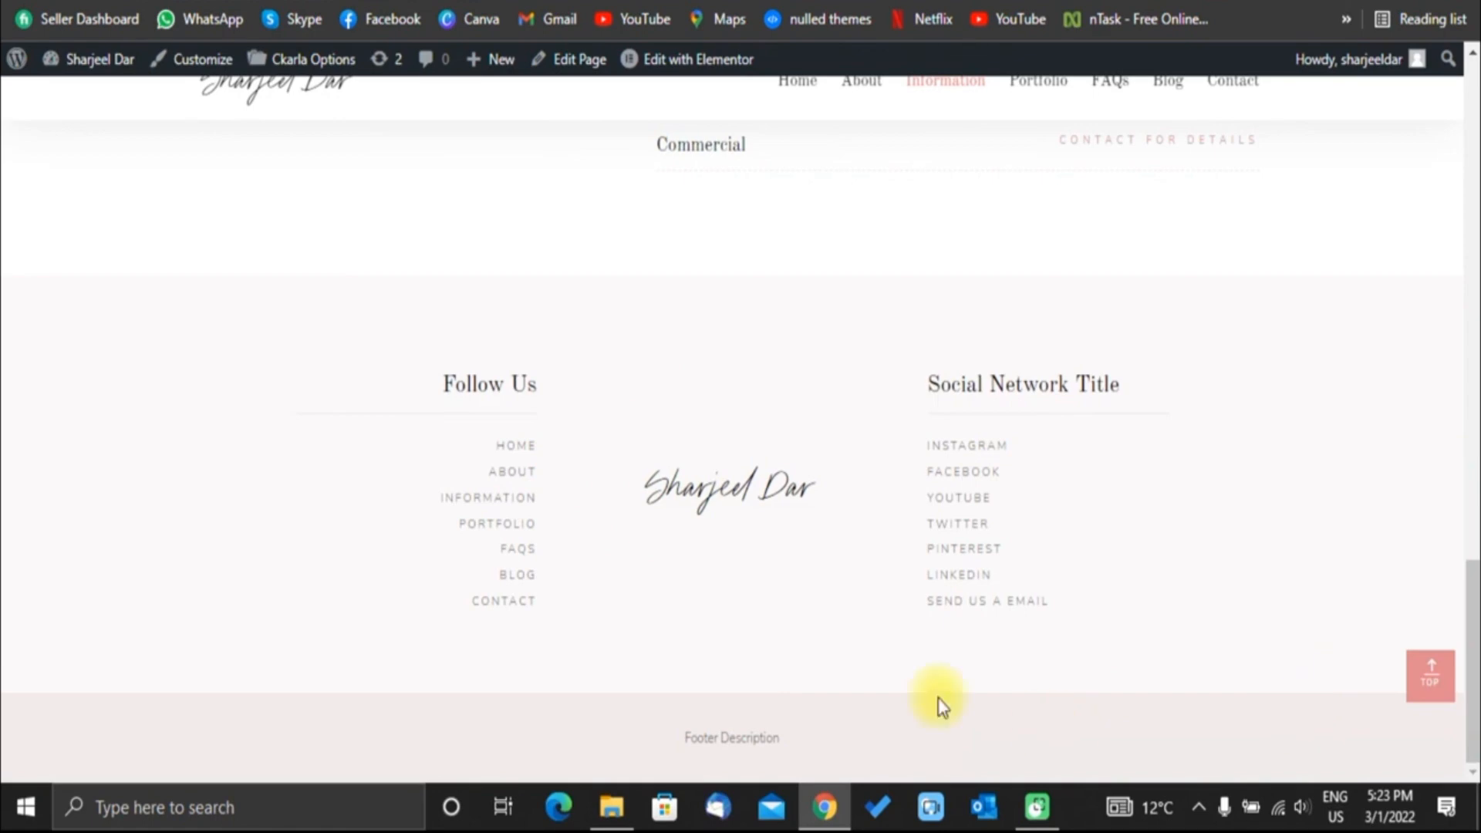
pyautogui.scroll(15, 678, 367)
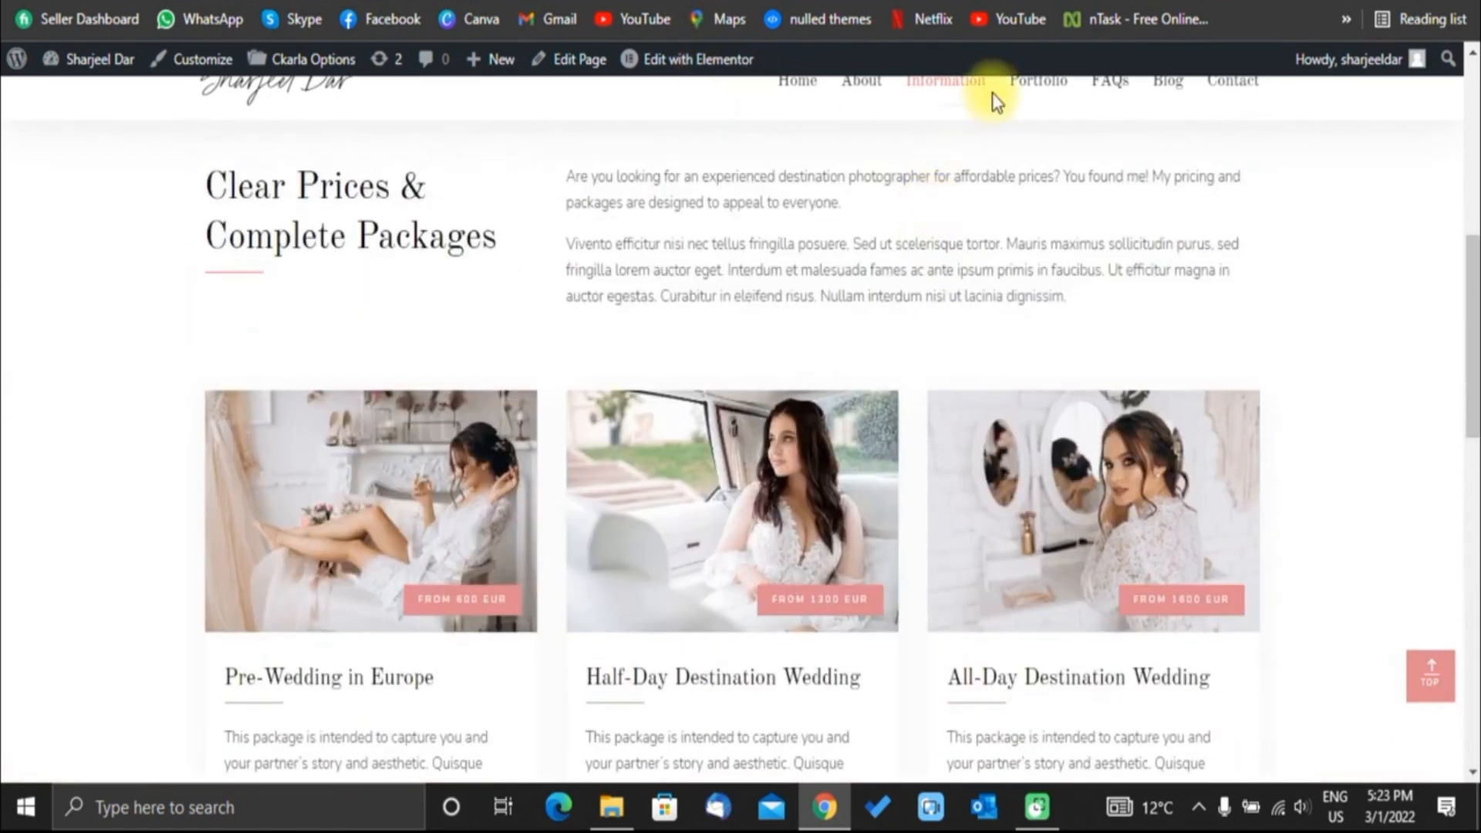
# Go to the site's Portfolio page and look through its entries and sidebar widgets.
pyautogui.click(957, 98)
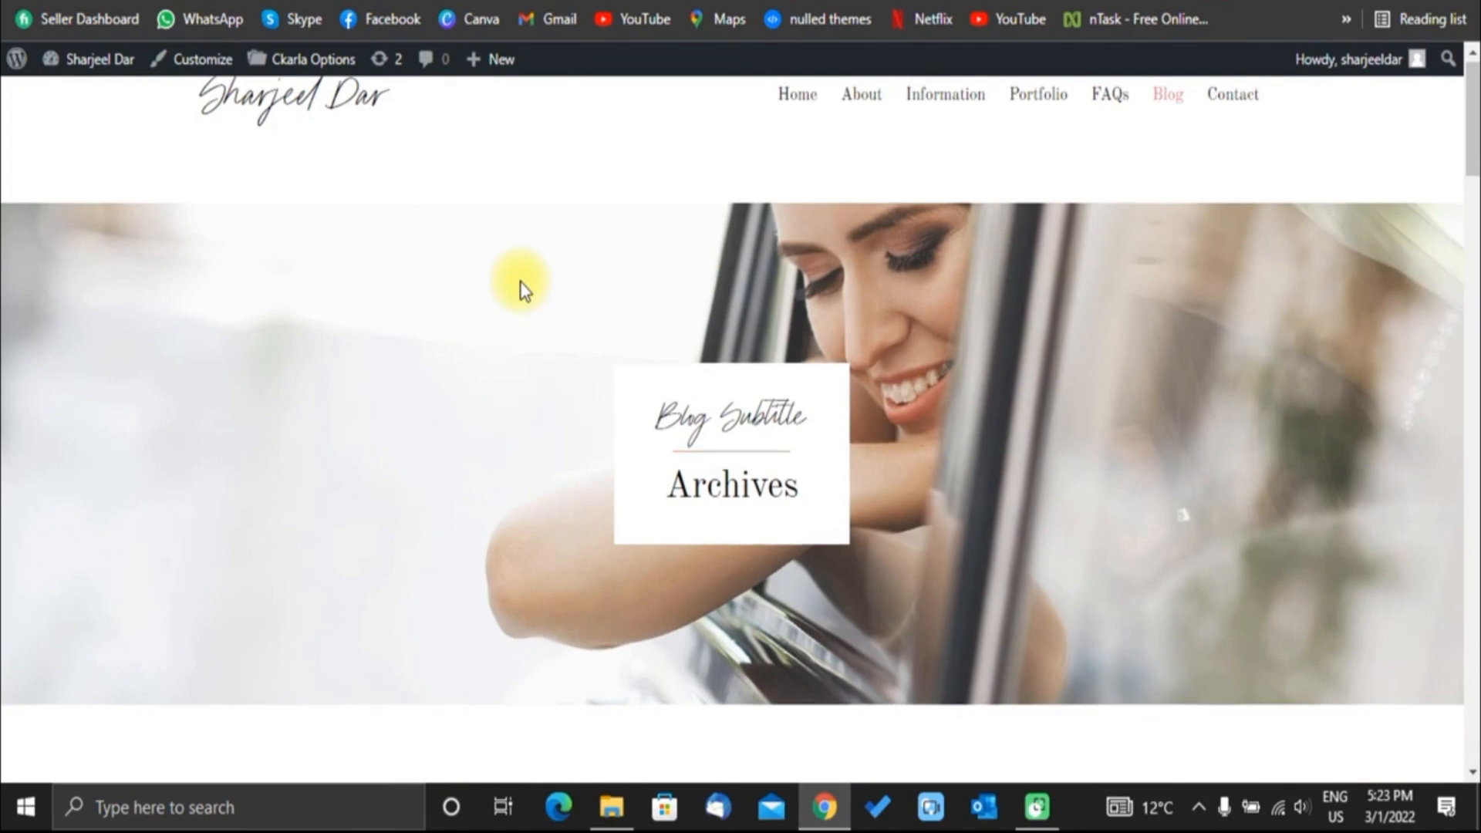
pyautogui.scroll(-3, 520, 281)
pyautogui.scroll(-3, 520, 280)
pyautogui.scroll(-15, 520, 280)
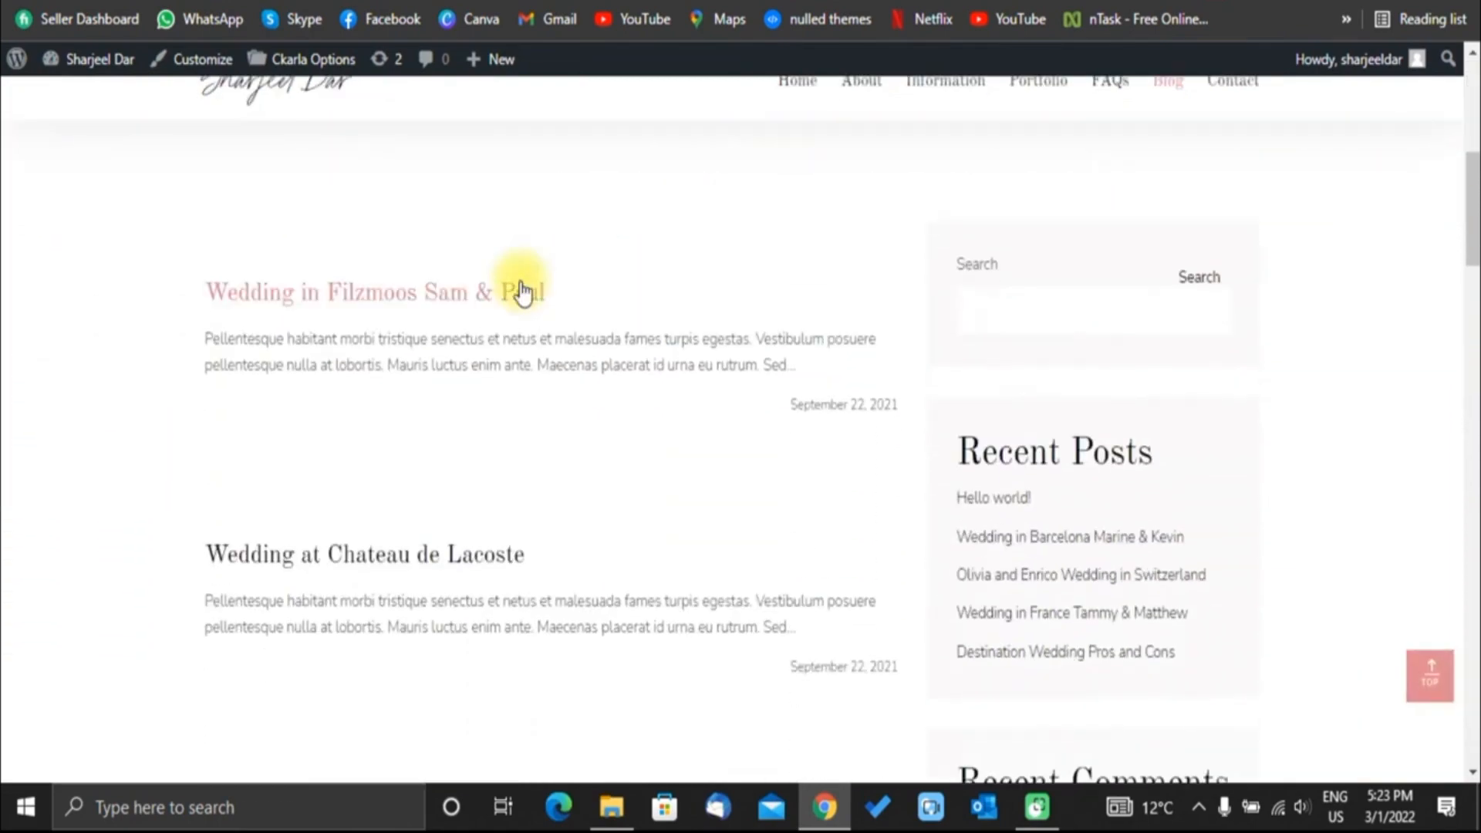
pyautogui.scroll(-5, 520, 292)
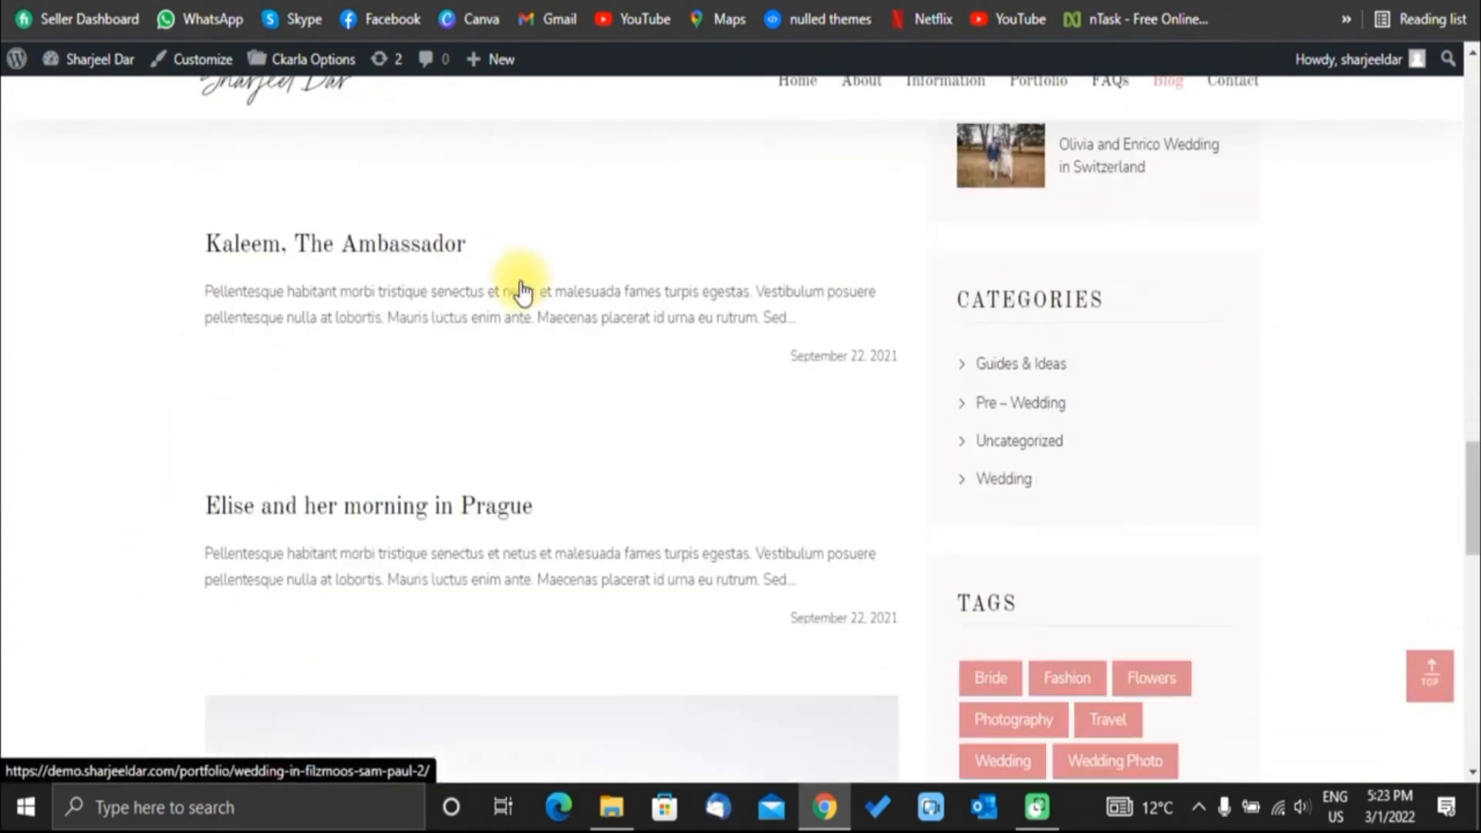
pyautogui.scroll(3, 1080, 108)
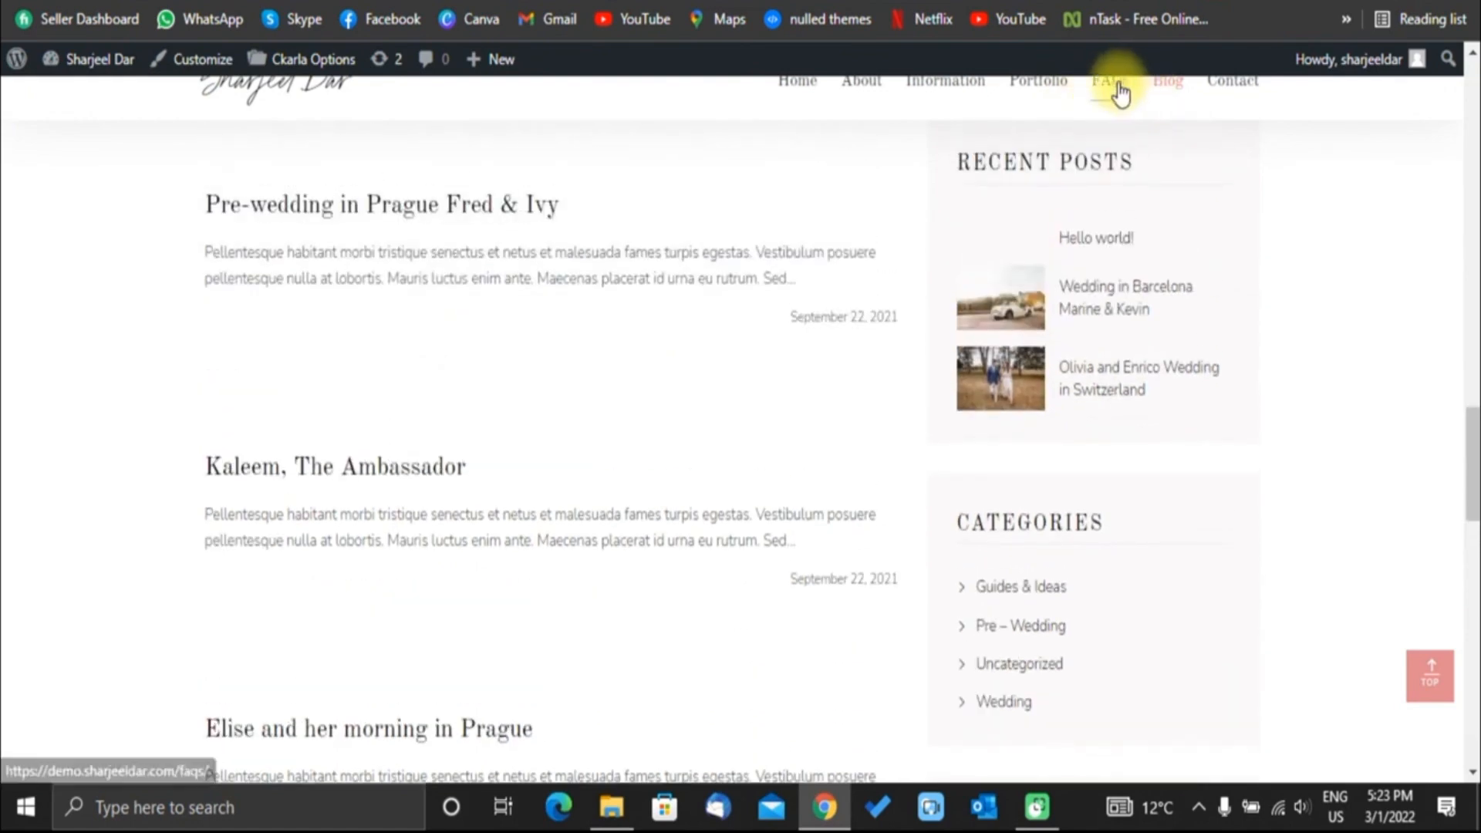
# Go to the site's Blog page and look over its posts and sidebar.
pyautogui.click(1169, 80)
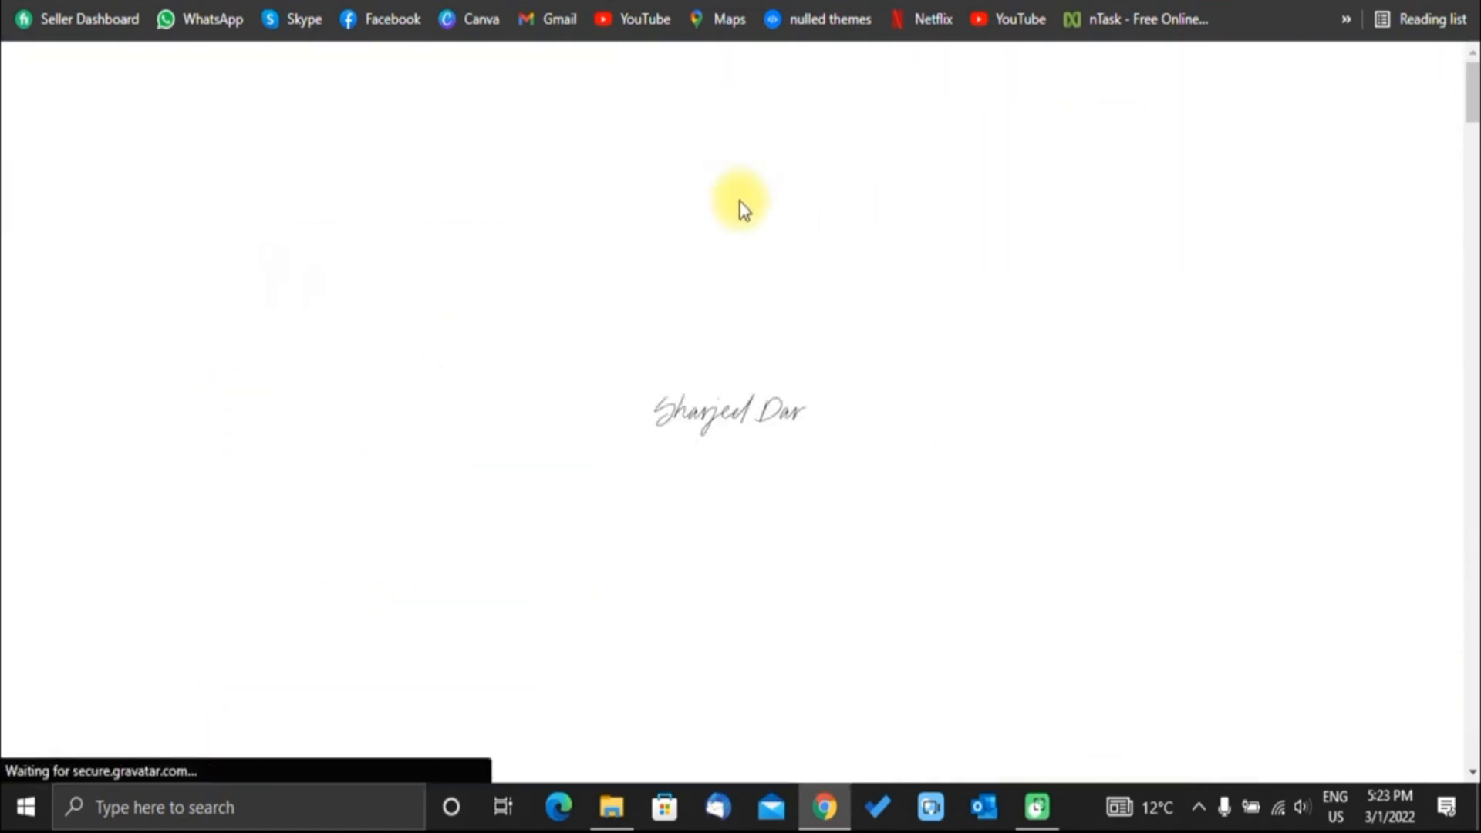
pyautogui.scroll(-15, 363, 423)
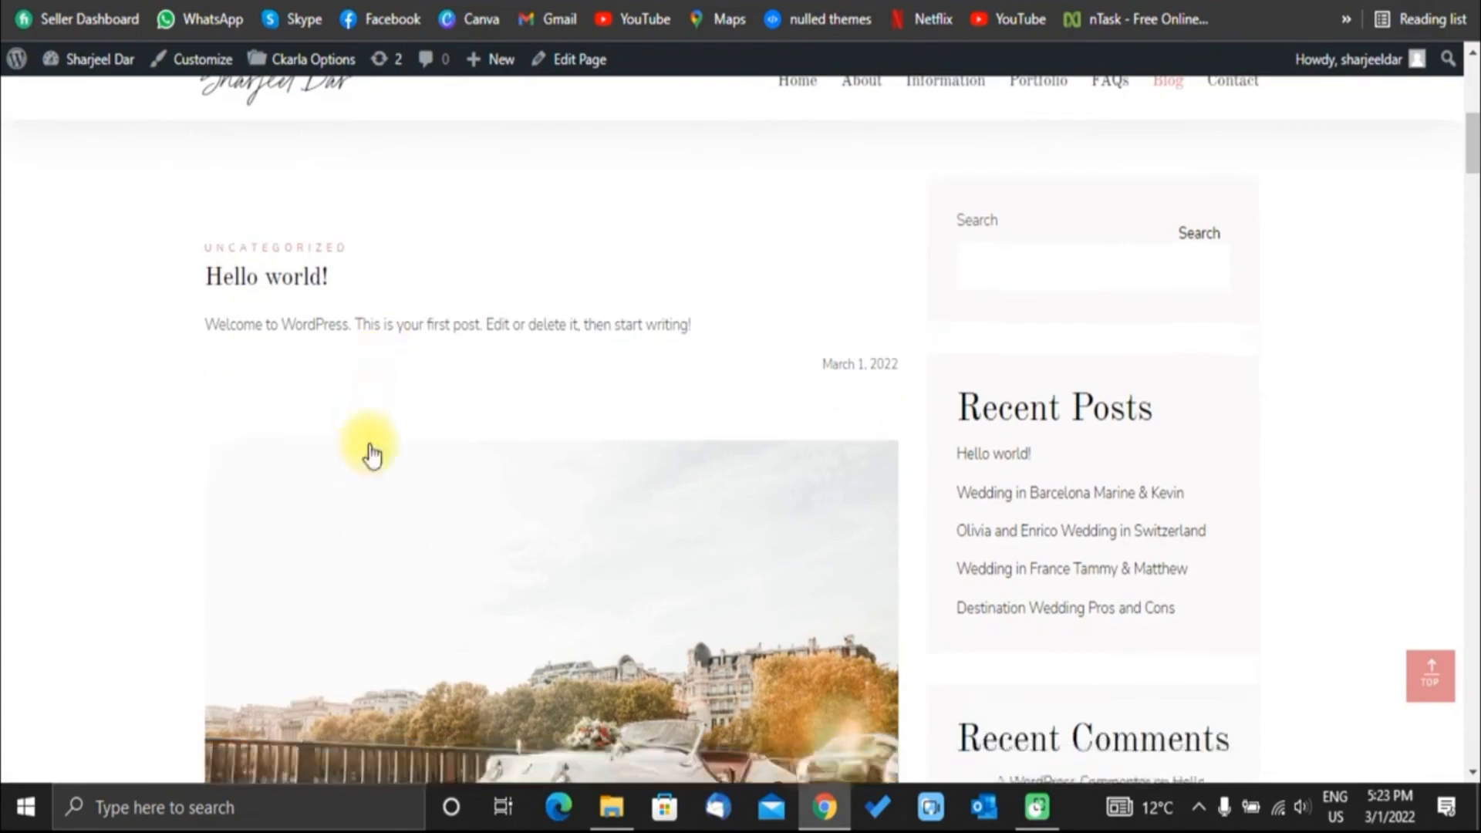
pyautogui.scroll(4, 833, 401)
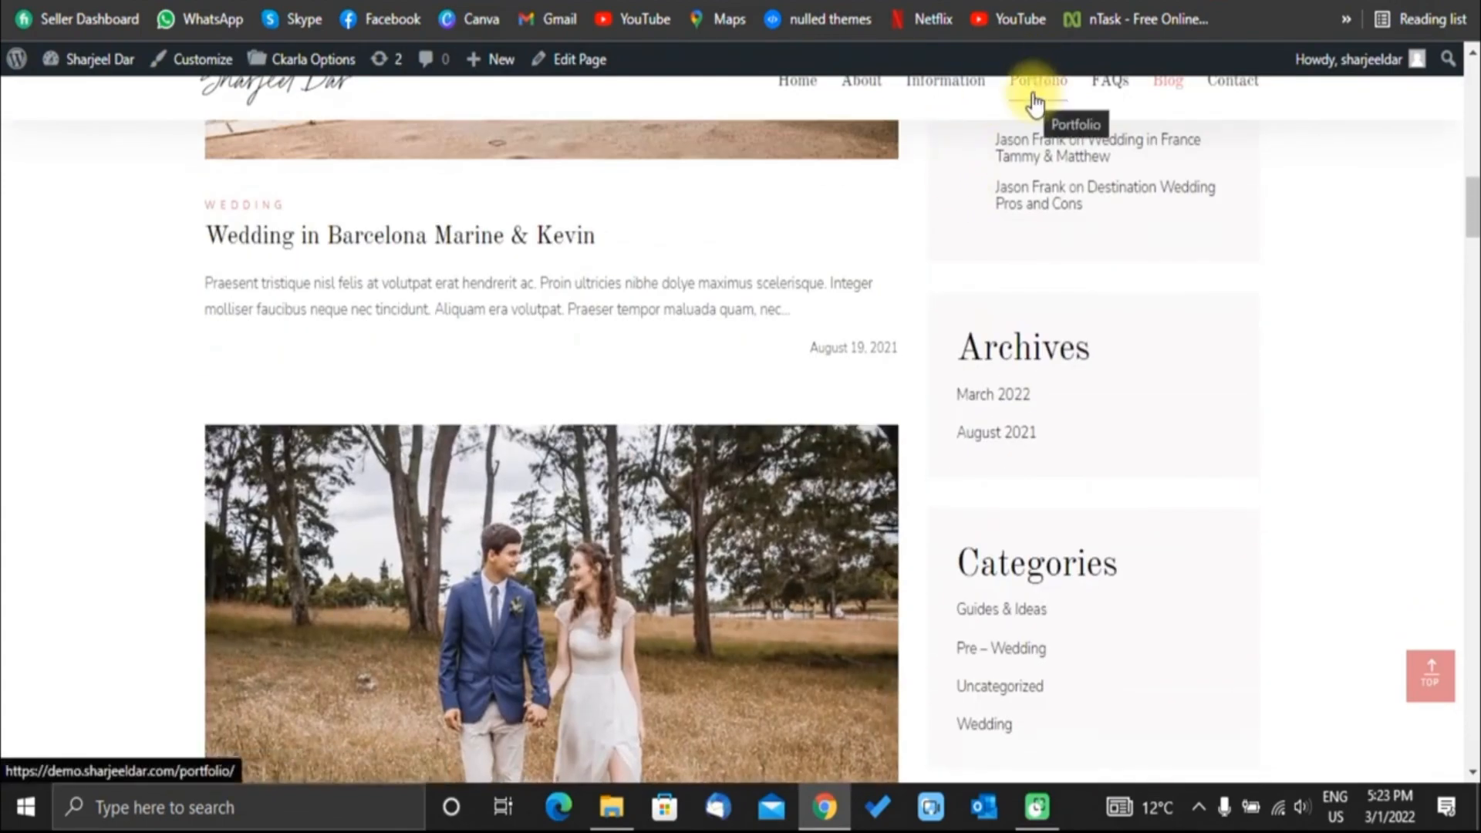
# Go to the FAQs page and expand its first four questions in turn to check the answers.
pyautogui.click(1101, 96)
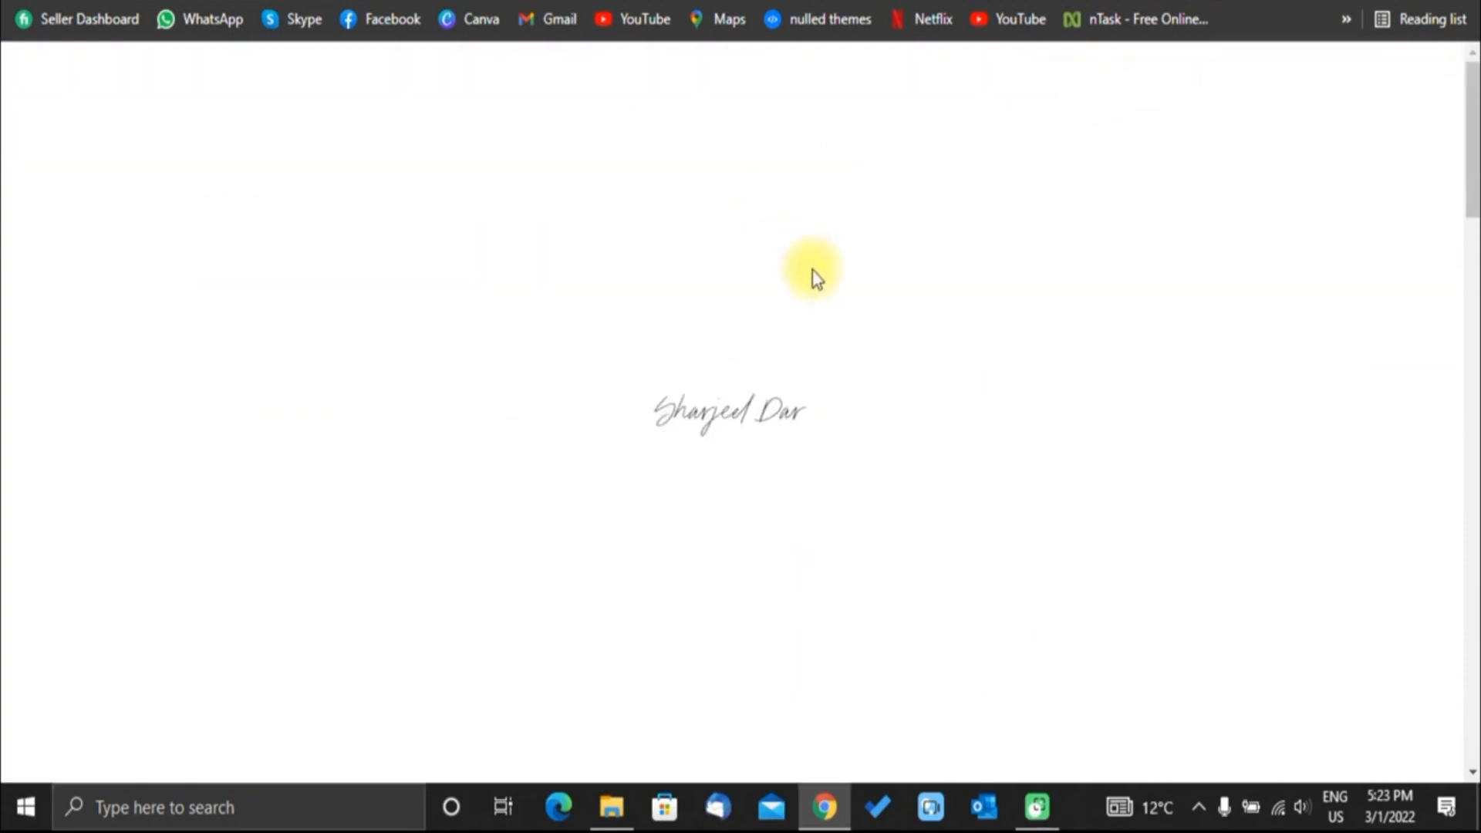
pyautogui.scroll(-6, 812, 270)
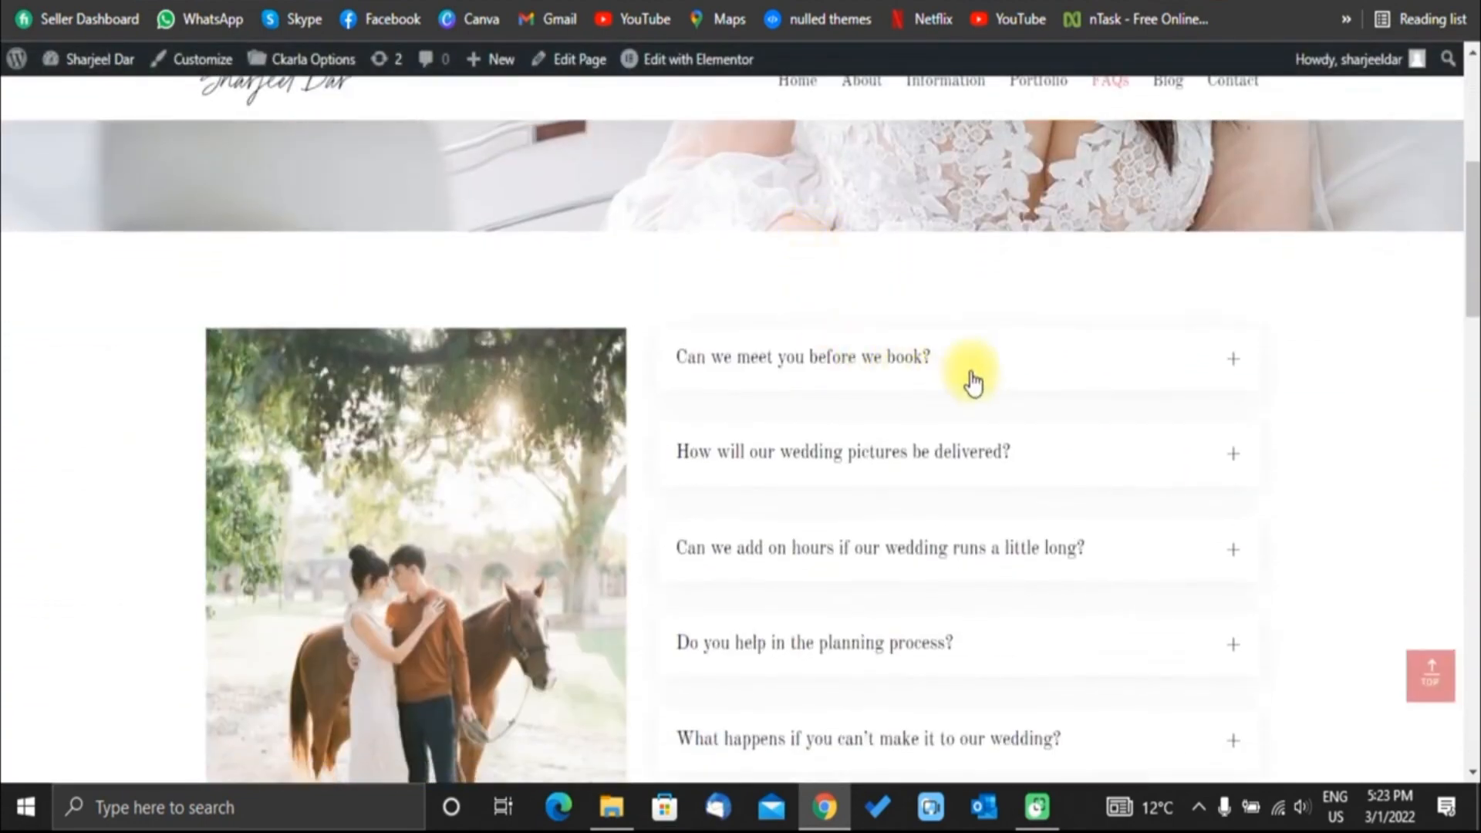
pyautogui.click(991, 359)
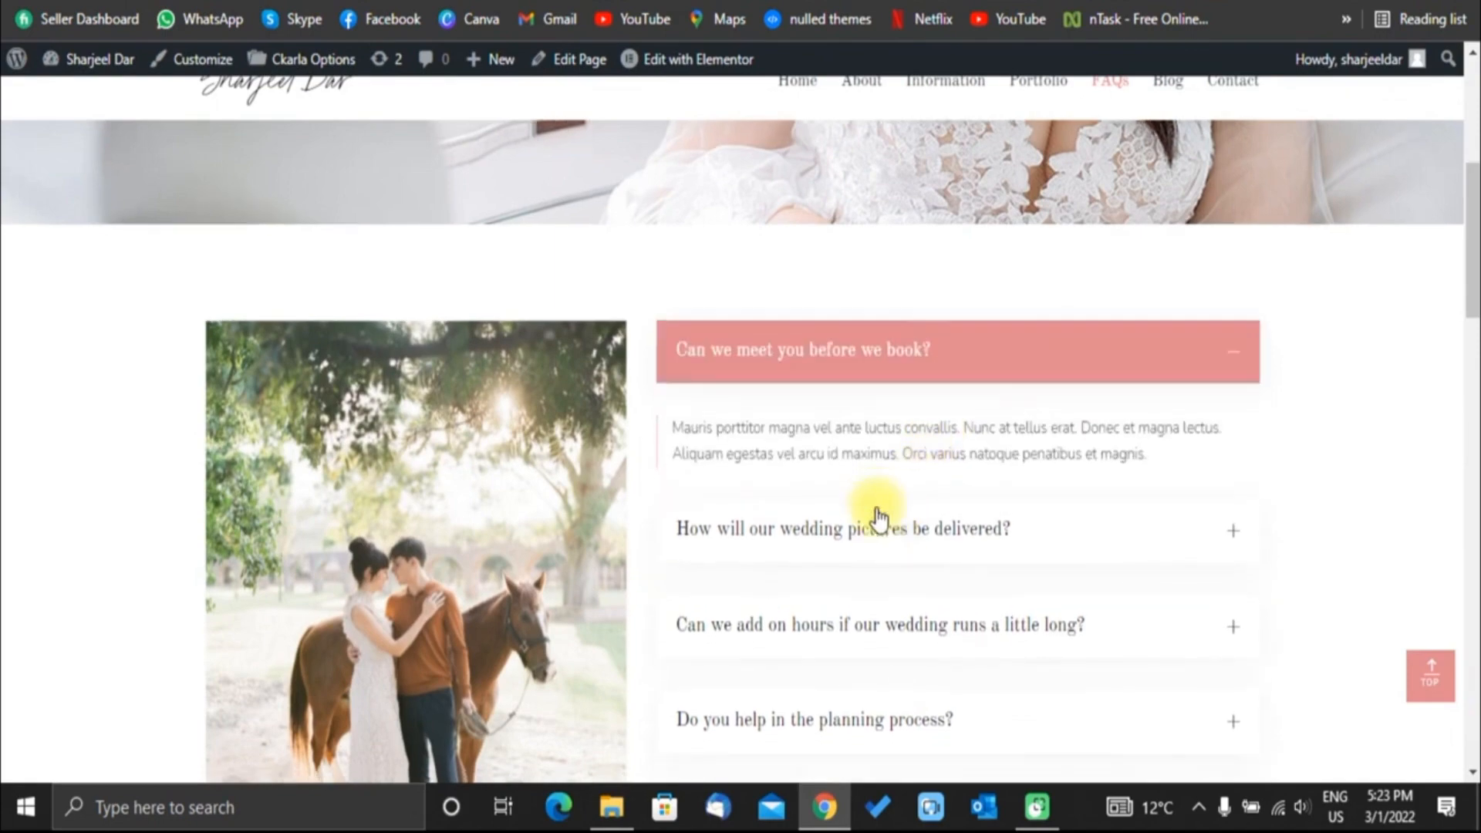
pyautogui.scroll(-3, 879, 497)
pyautogui.click(887, 308)
pyautogui.click(874, 441)
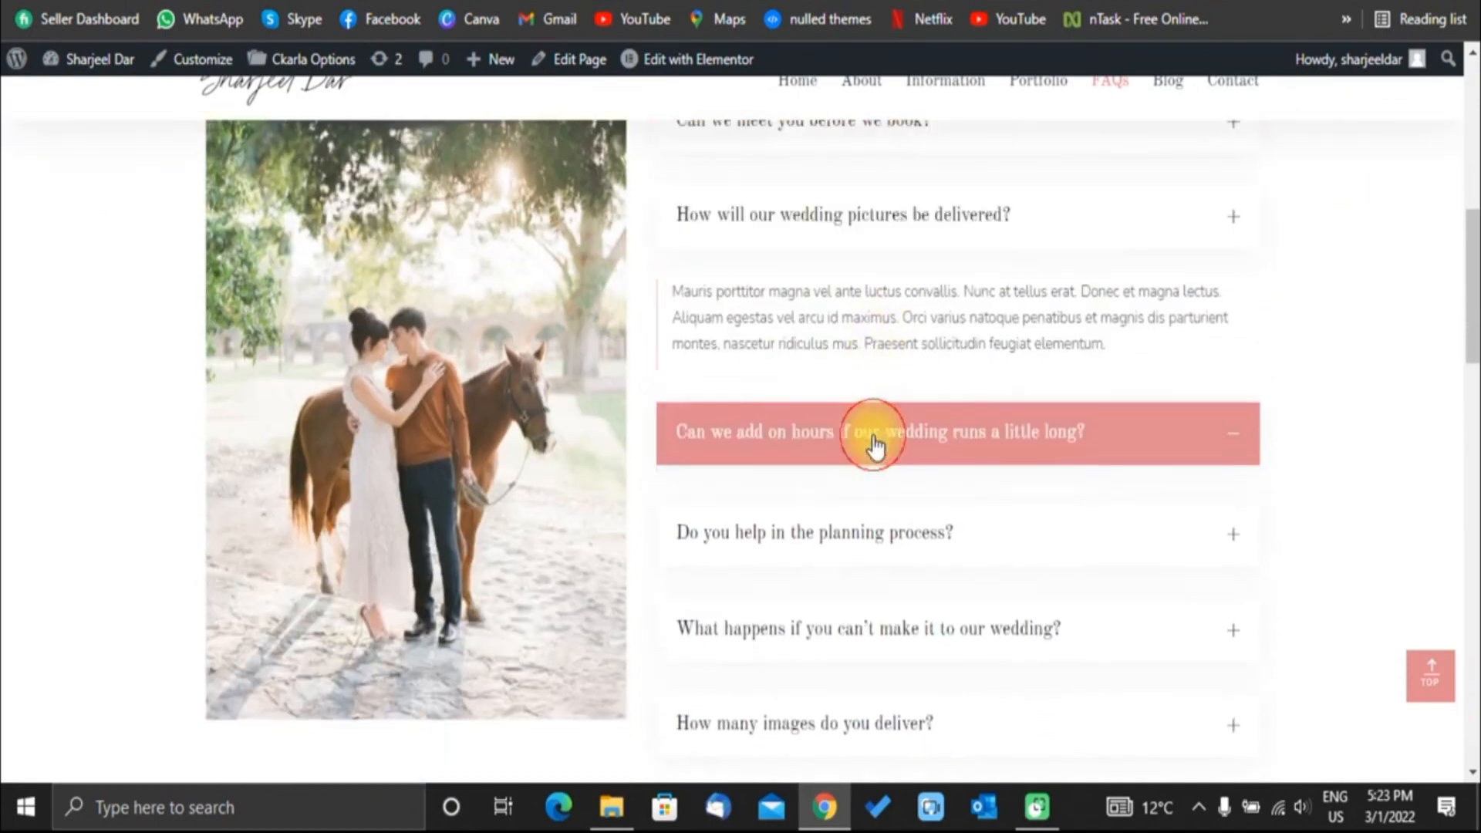
pyautogui.click(856, 525)
pyautogui.scroll(5, 810, 304)
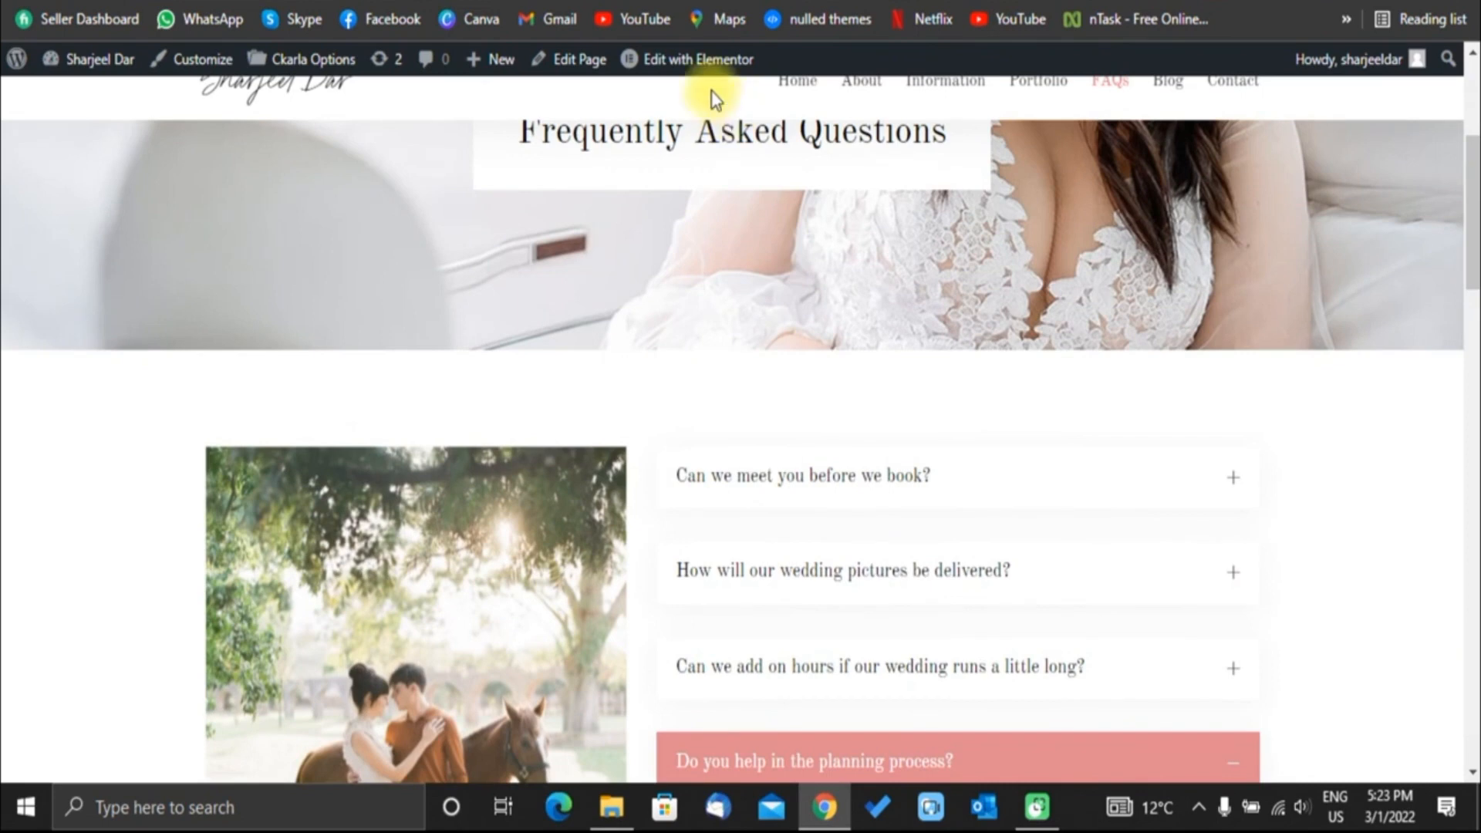
# Open the FAQs page in Elementor and inspect the banner's settings and the first FAQ item's question and answer.
pyautogui.moveTo(698, 75)
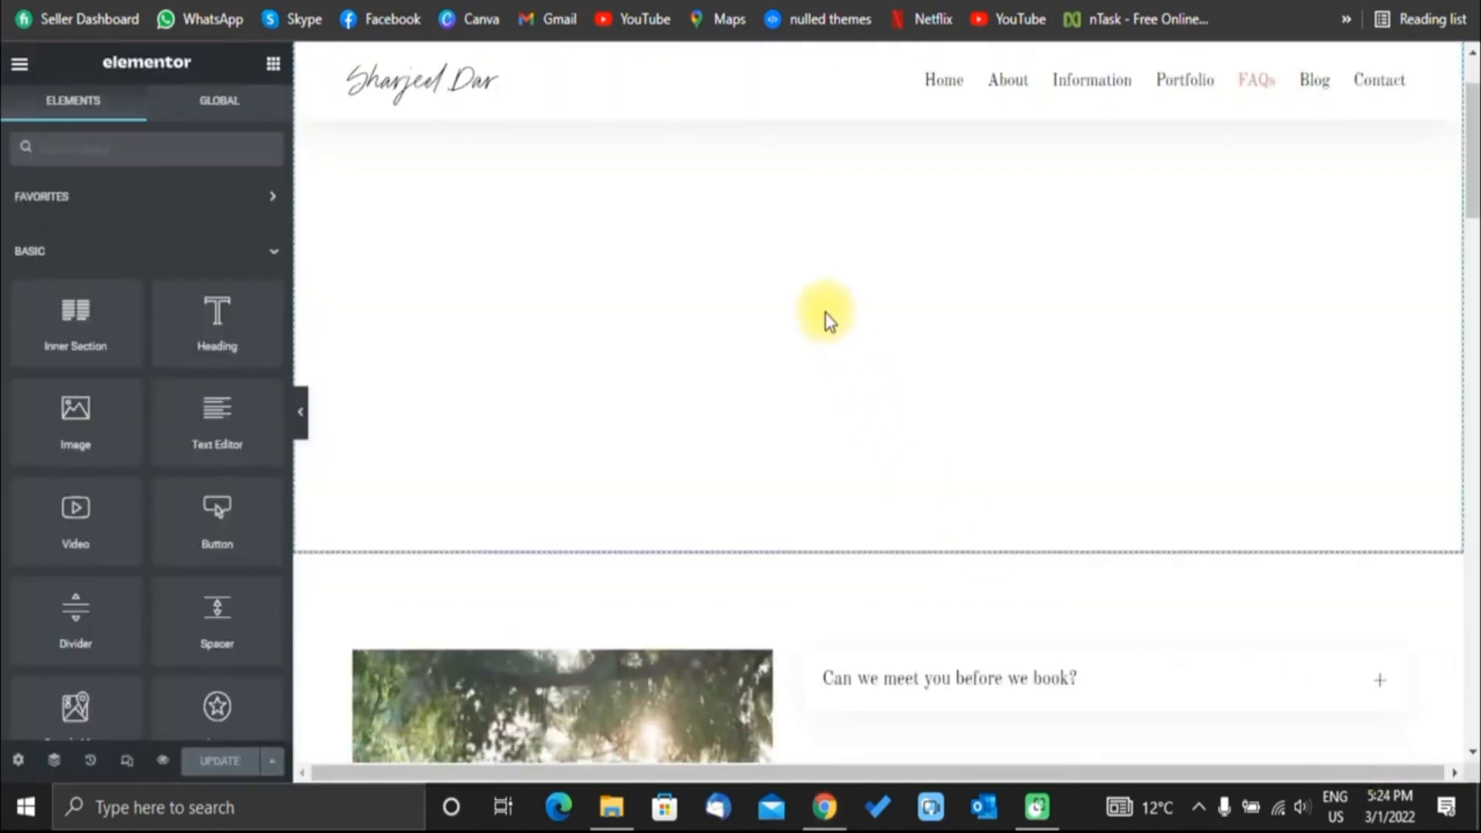
pyautogui.click(811, 360)
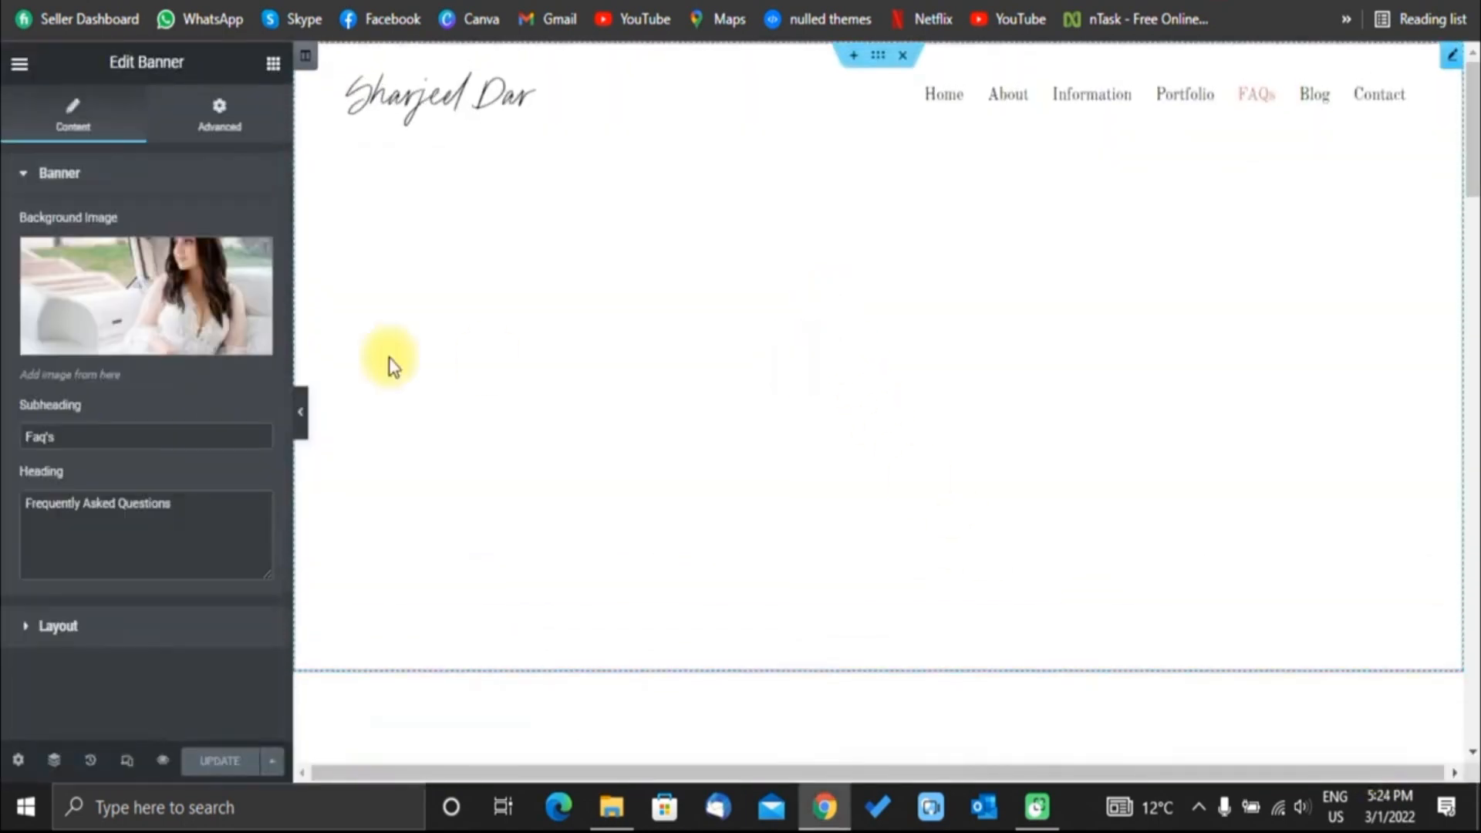
pyautogui.scroll(-6, 922, 496)
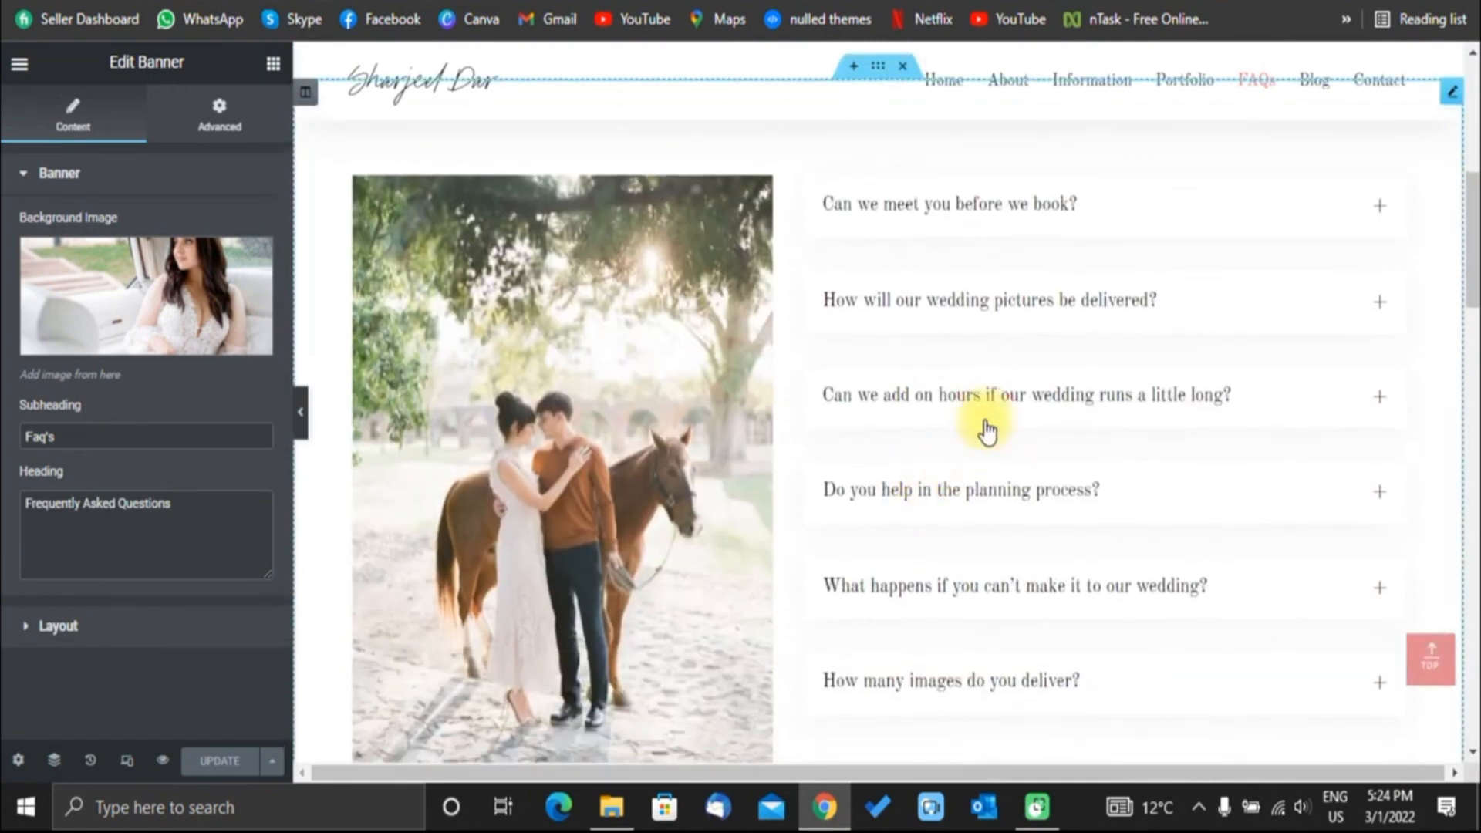
pyautogui.click(987, 432)
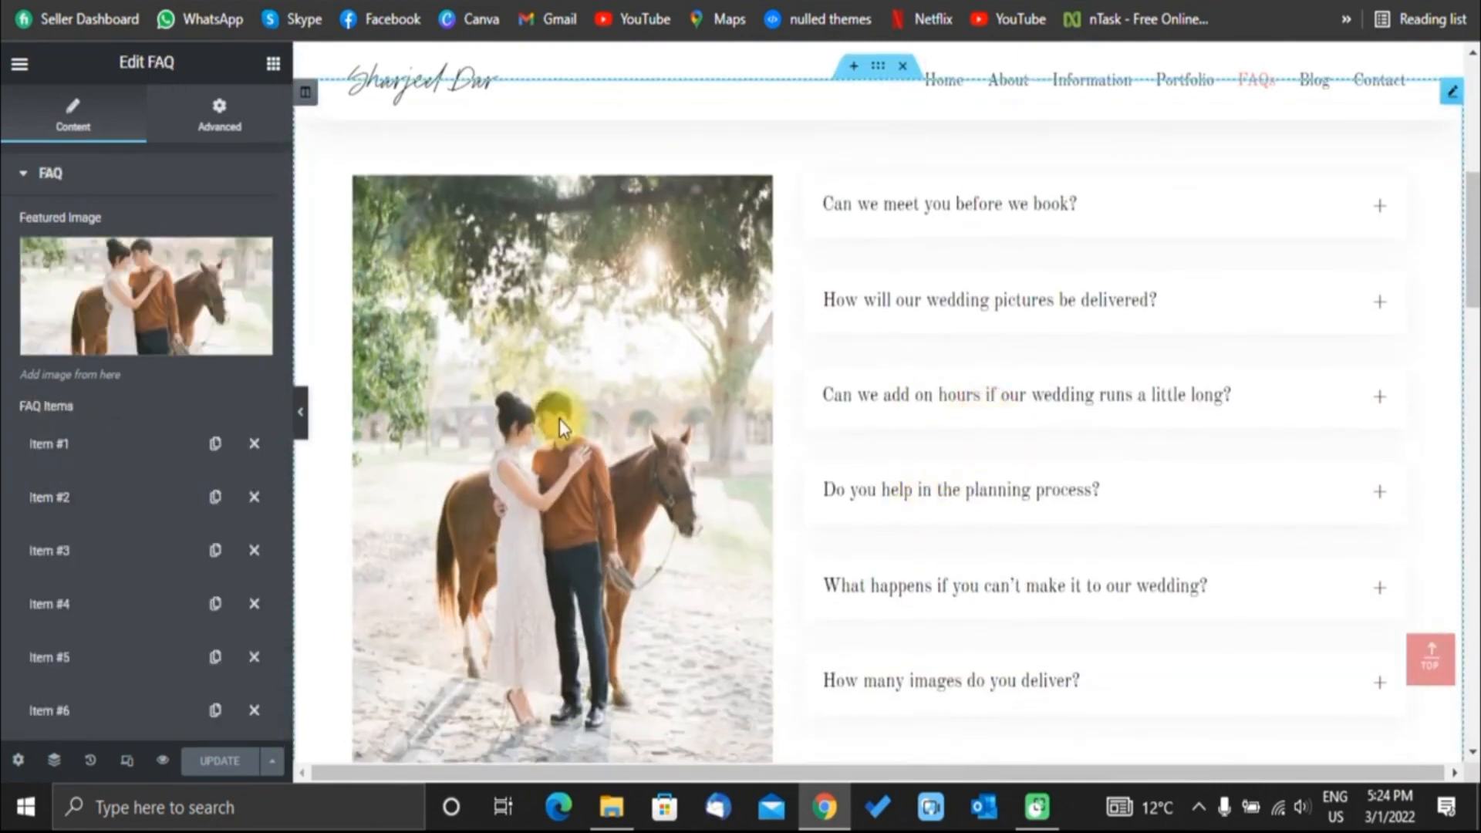
pyautogui.click(77, 447)
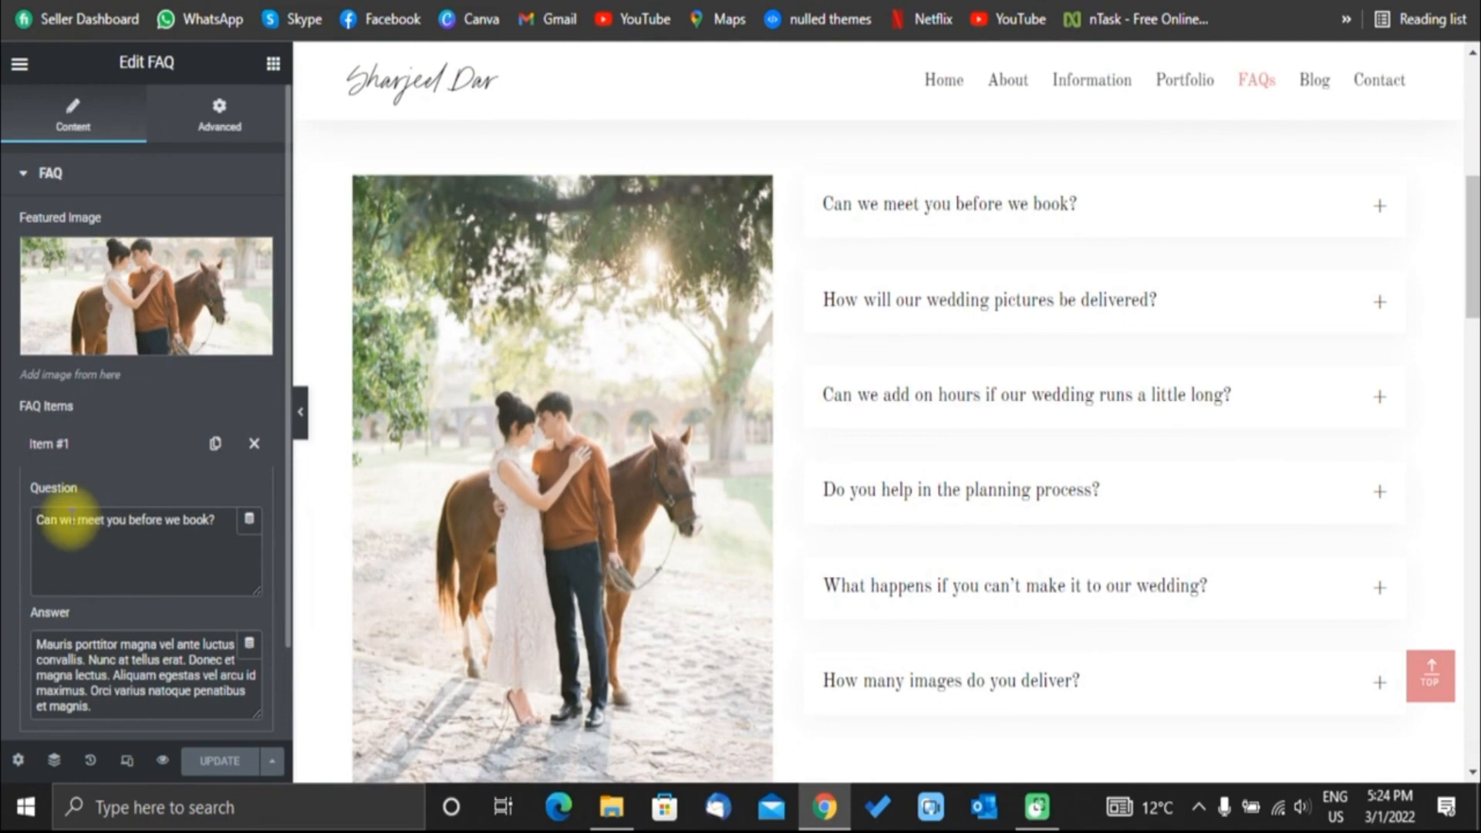
# Look over the remaining FAQ page sections in the editor, including Price Packages and Extra Services.
pyautogui.scroll(-2, 140, 553)
pyautogui.scroll(-5, 959, 423)
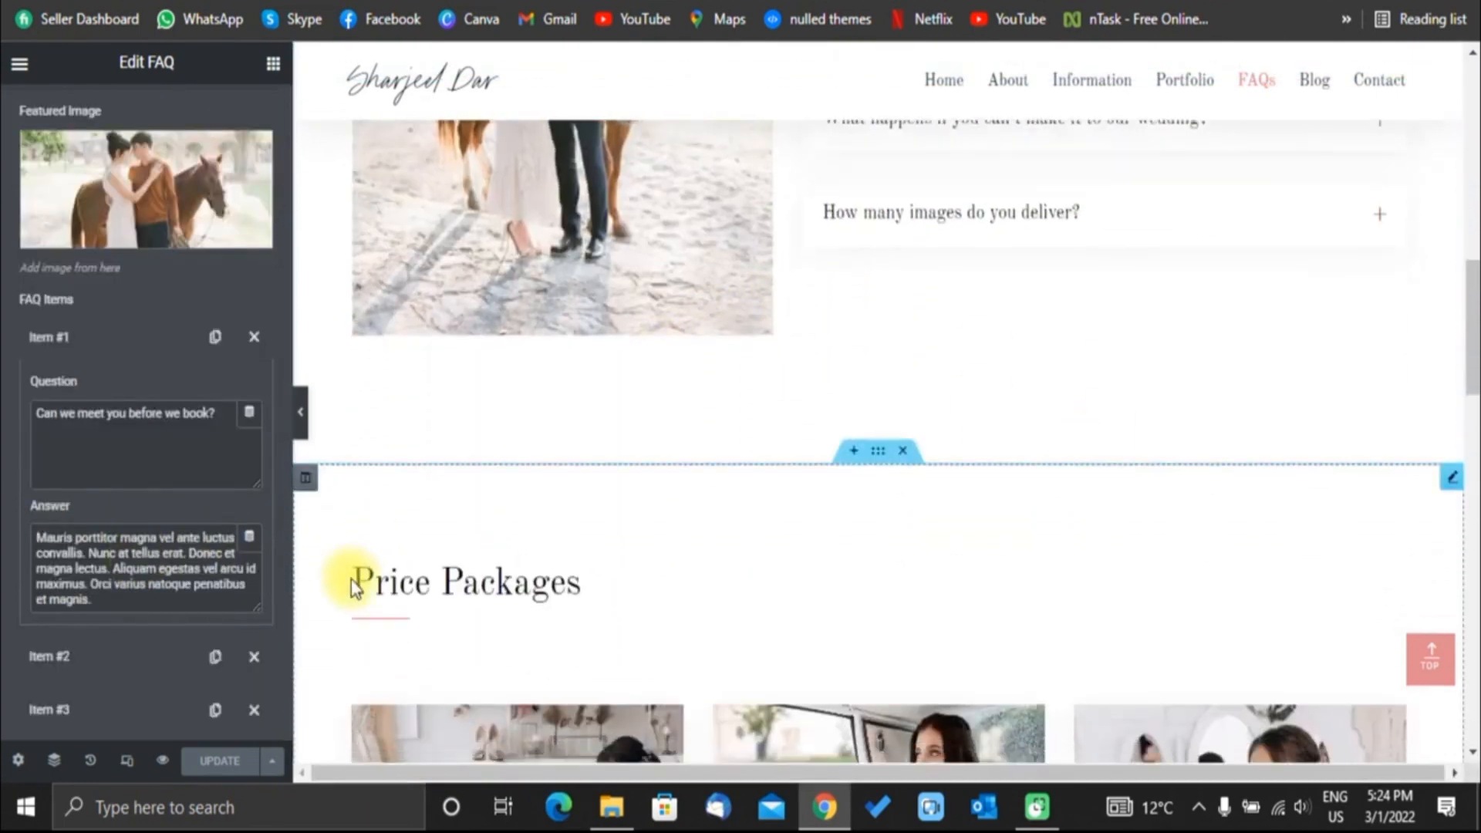
pyautogui.scroll(-2, 350, 580)
pyautogui.scroll(-3, 617, 551)
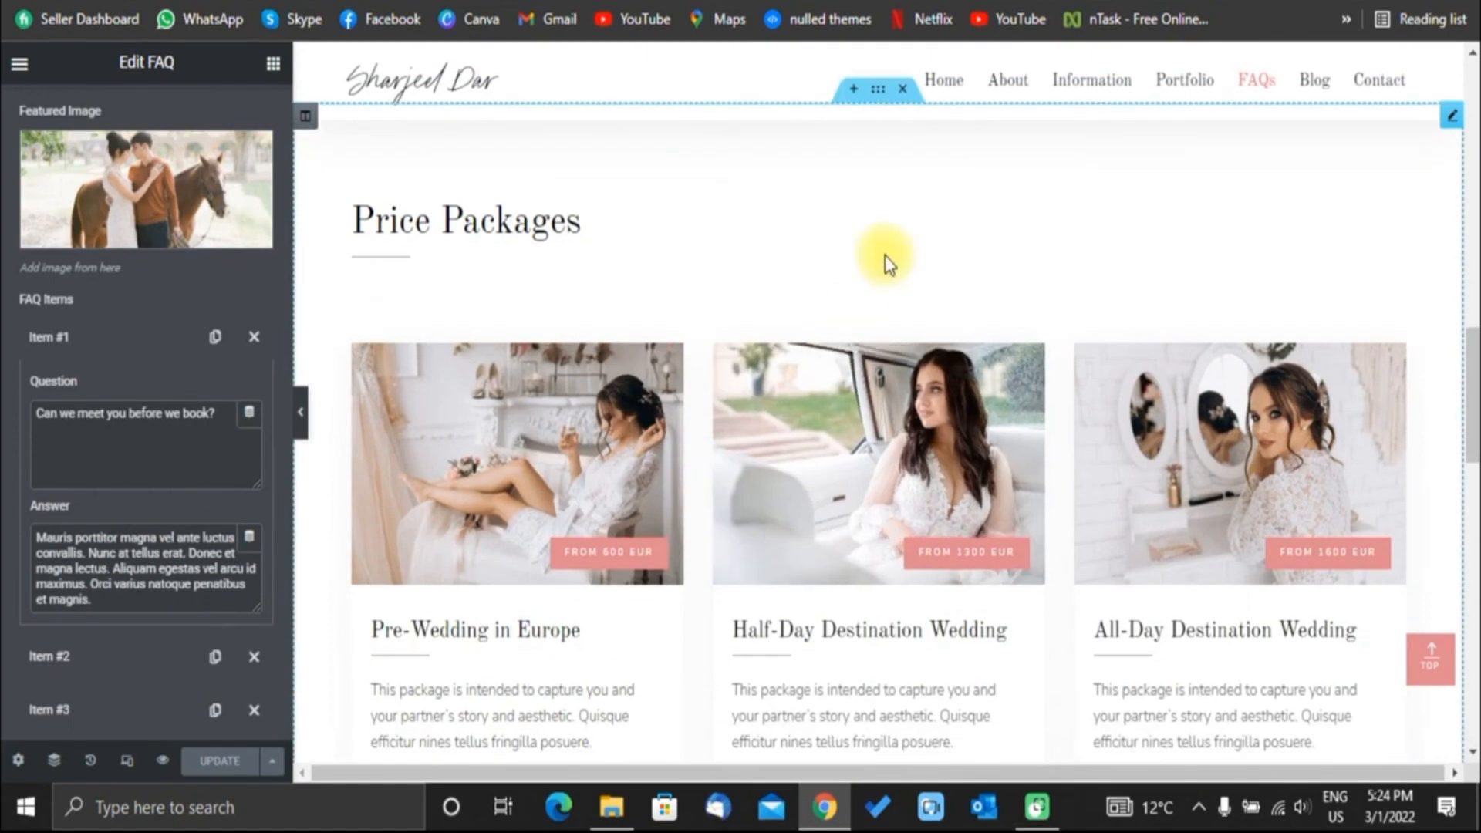
pyautogui.scroll(-10, 754, 340)
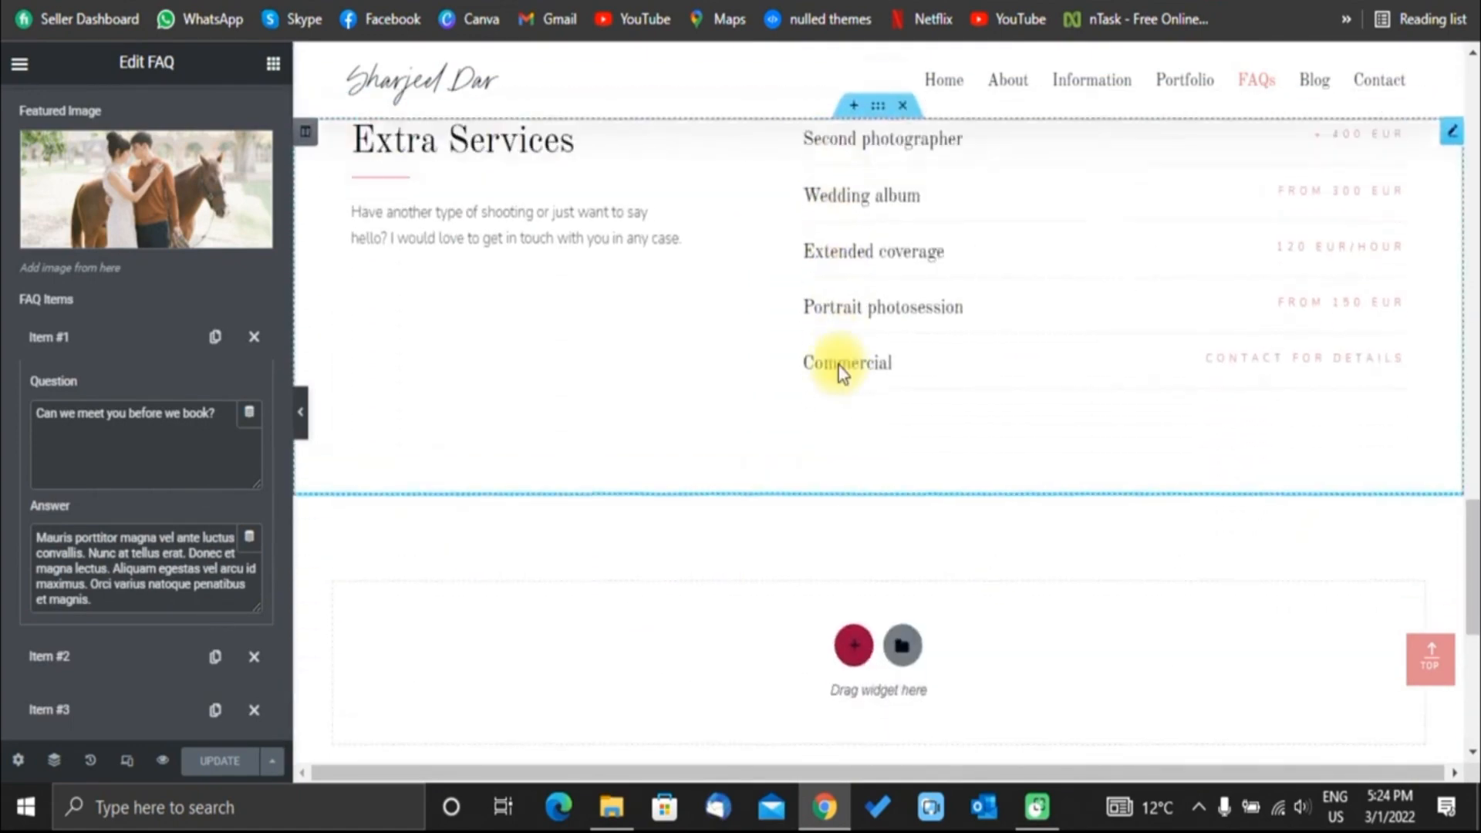
pyautogui.scroll(6, 839, 366)
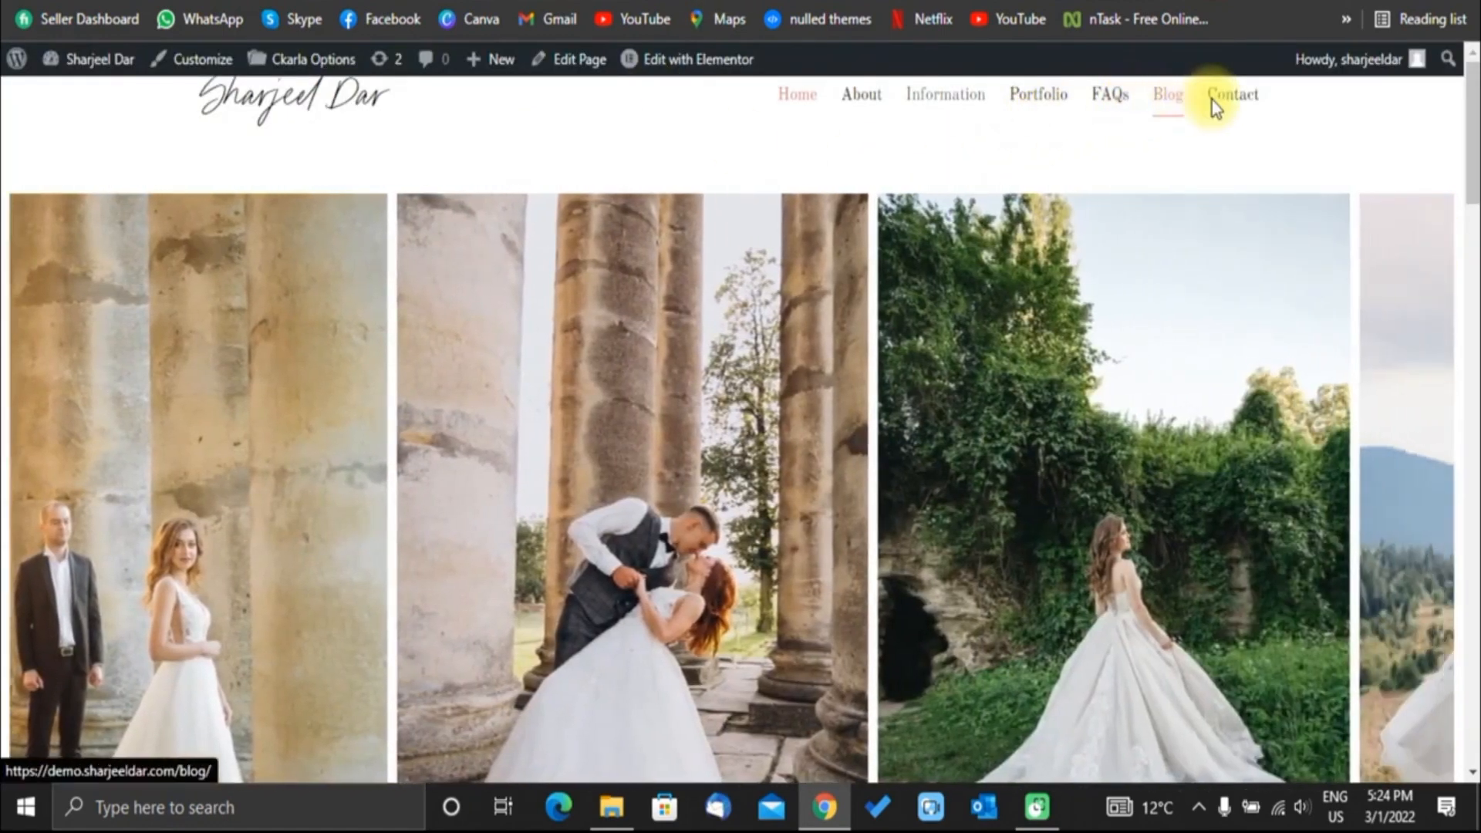
# Go to the site's Contact page and review its banner, introduction text and contact details.
pyautogui.click(1225, 110)
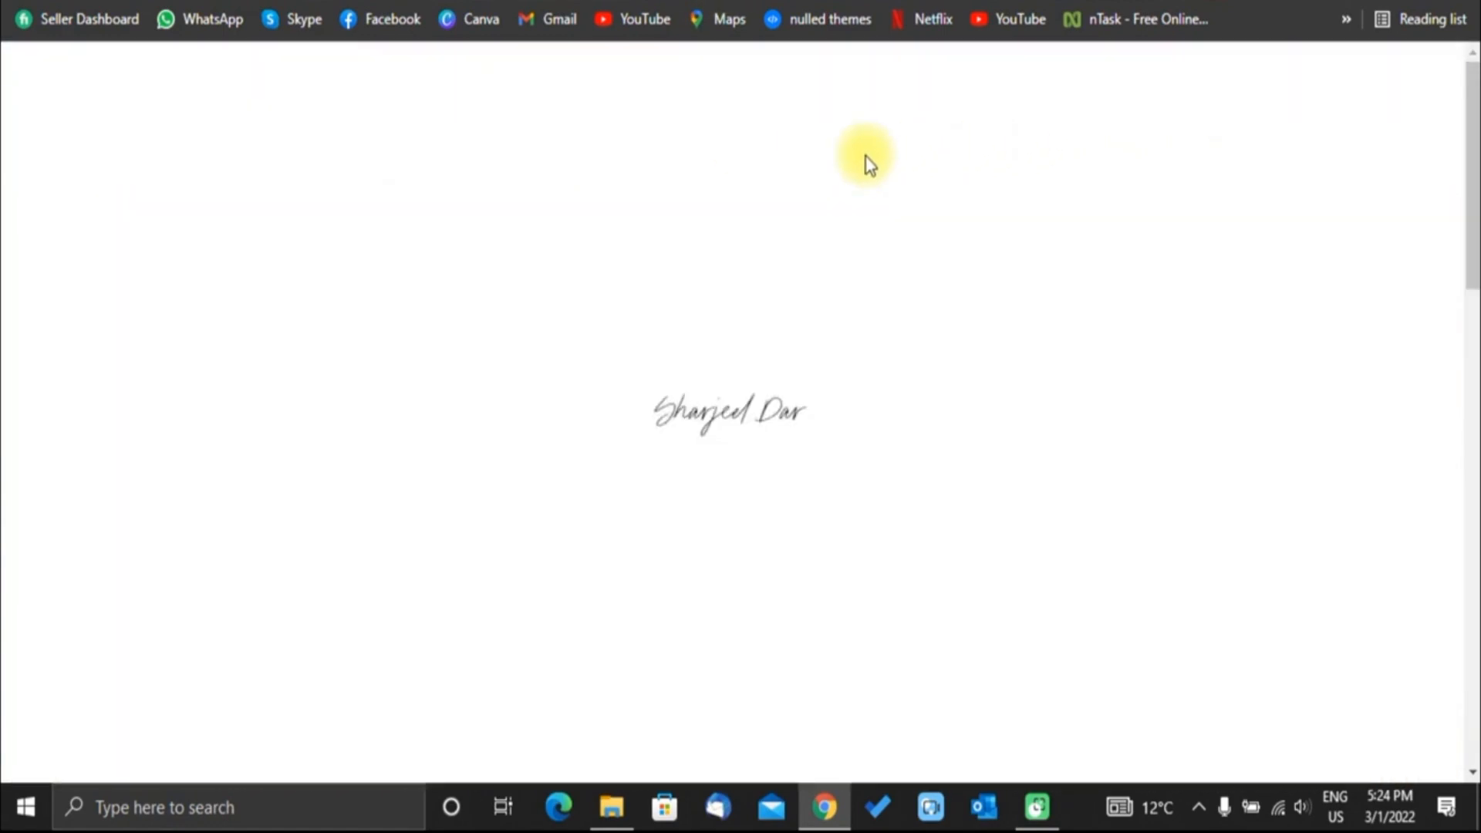
pyautogui.scroll(-4, 592, 360)
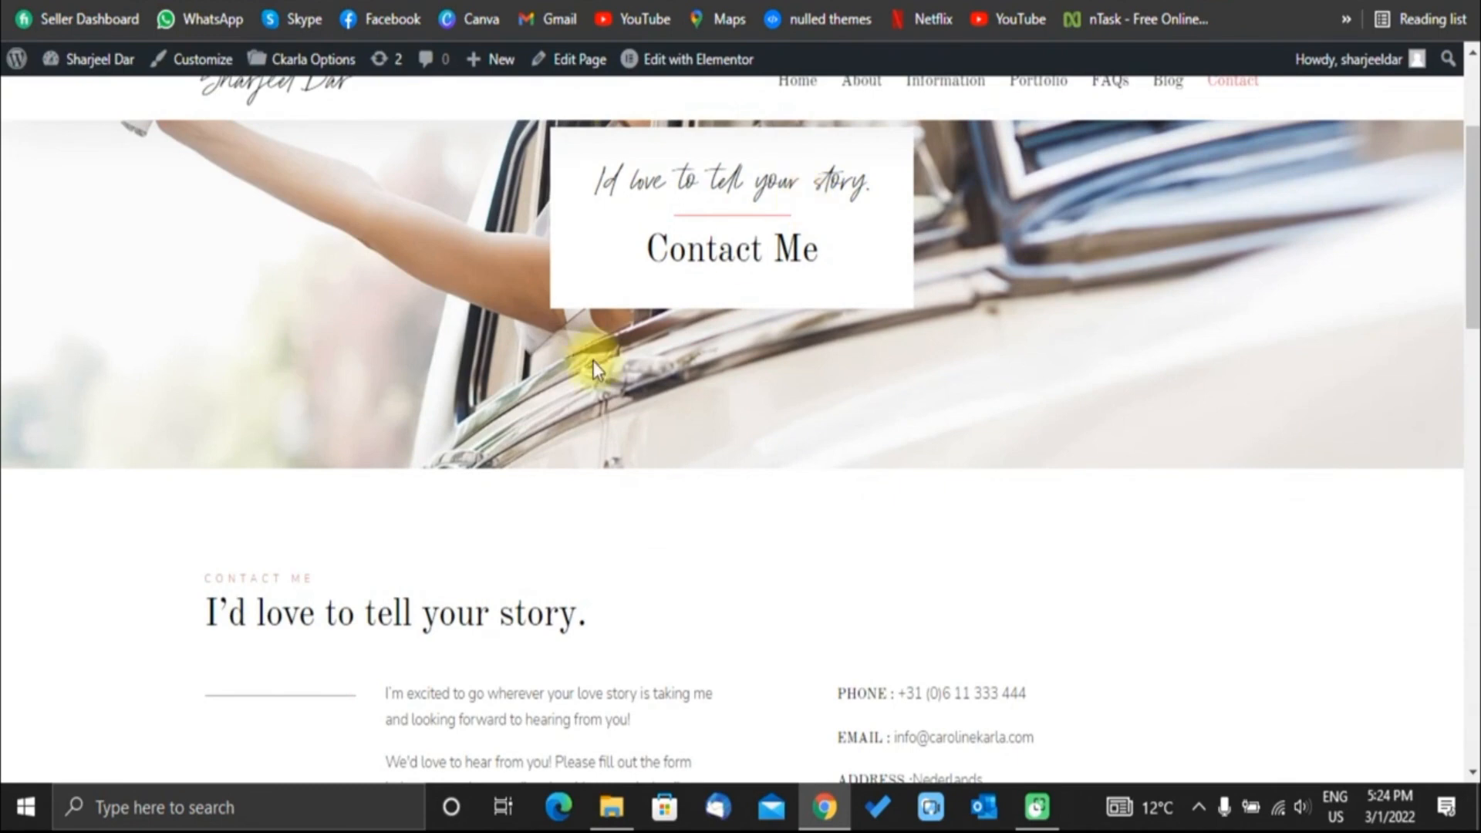
pyautogui.scroll(-3, 728, 353)
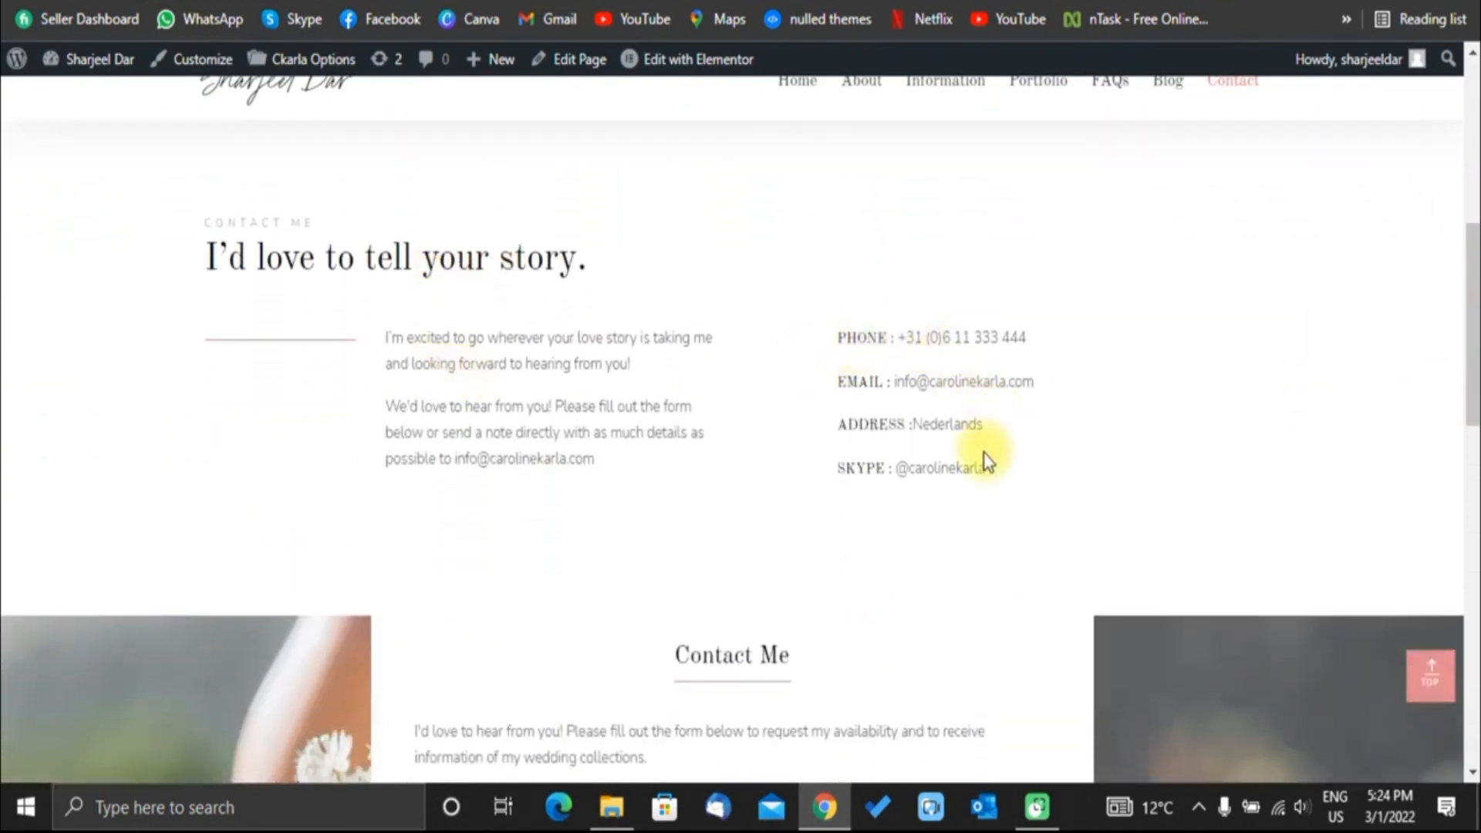
pyautogui.moveTo(856, 378); pyautogui.dragTo(793, 324)
pyautogui.scroll(-6, 618, 387)
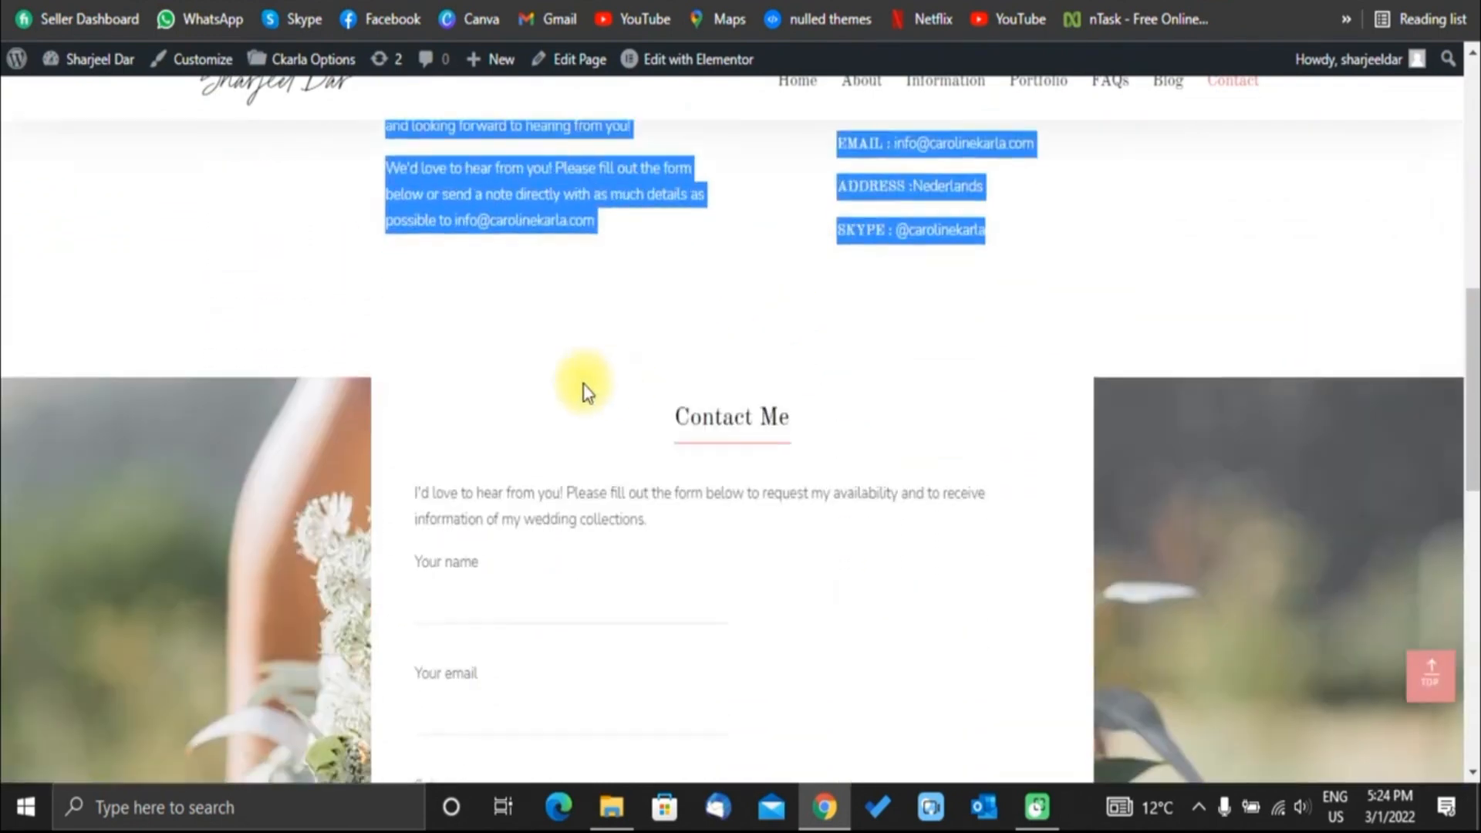
# Examine the Contact Me form from the name field to the submit option, and the page footer.
pyautogui.click(536, 359)
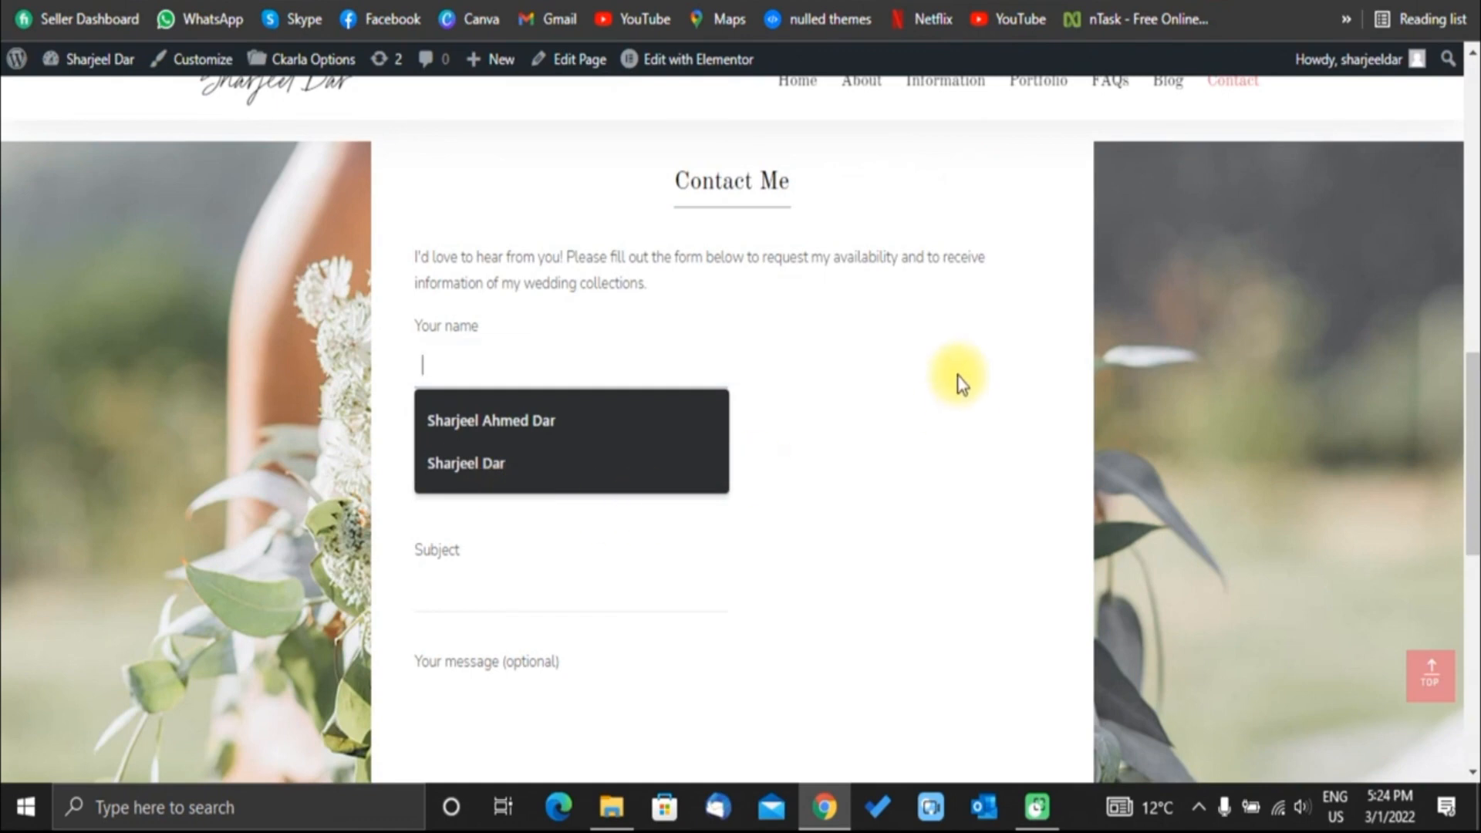
pyautogui.scroll(-4, 960, 384)
pyautogui.scroll(4, 960, 384)
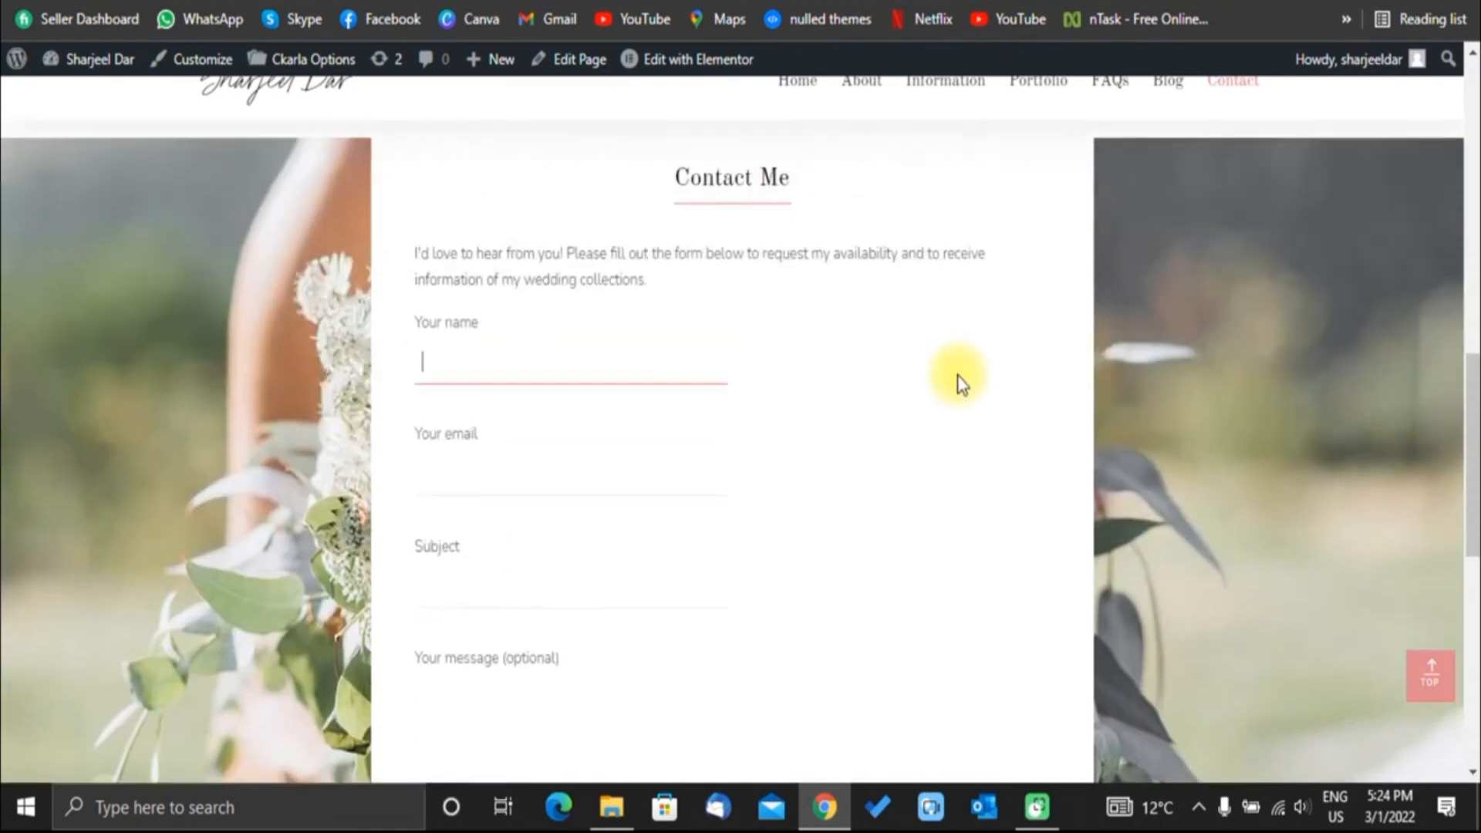
pyautogui.scroll(-7, 960, 383)
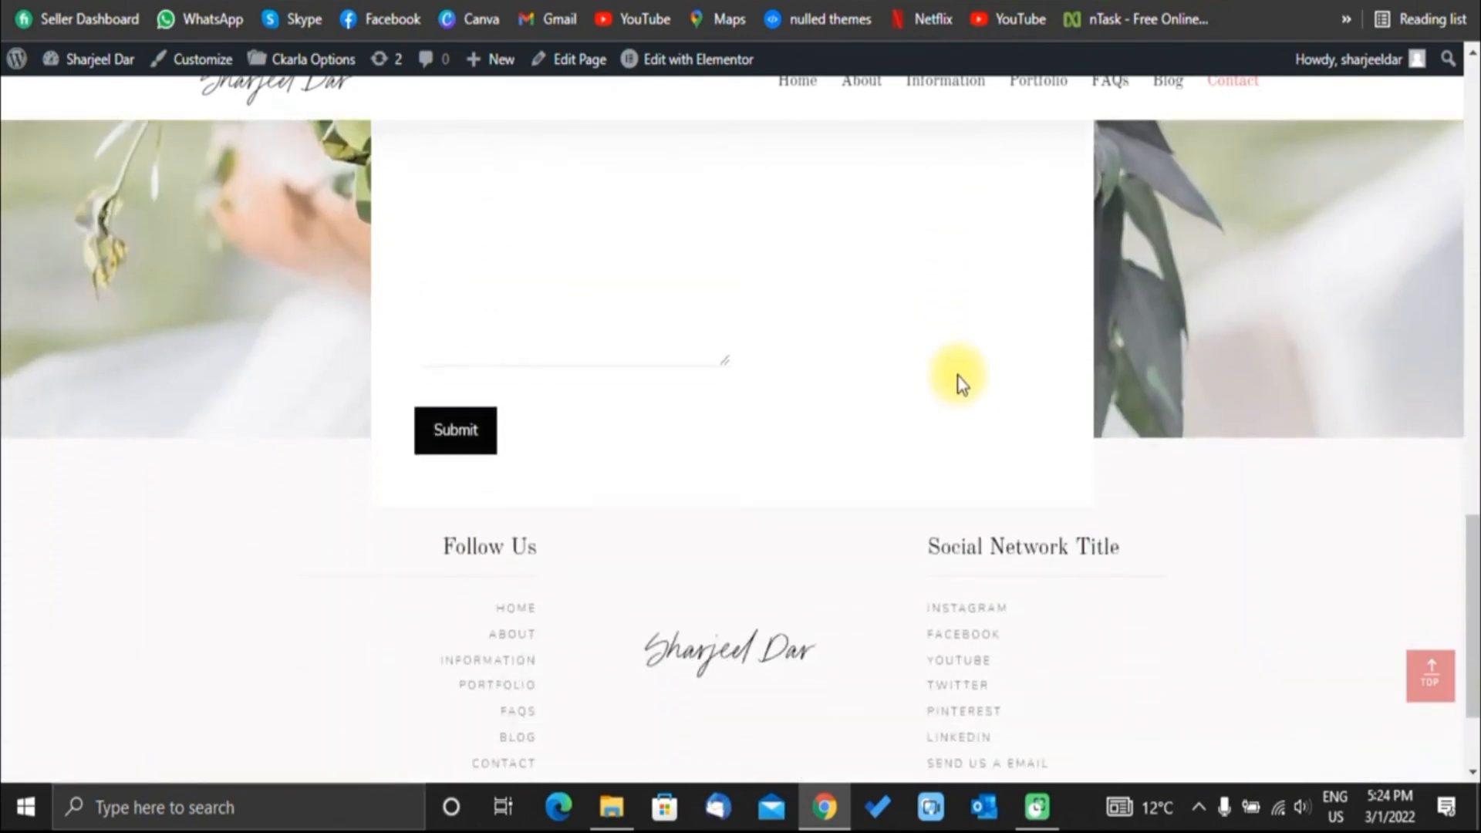
pyautogui.scroll(-2, 960, 384)
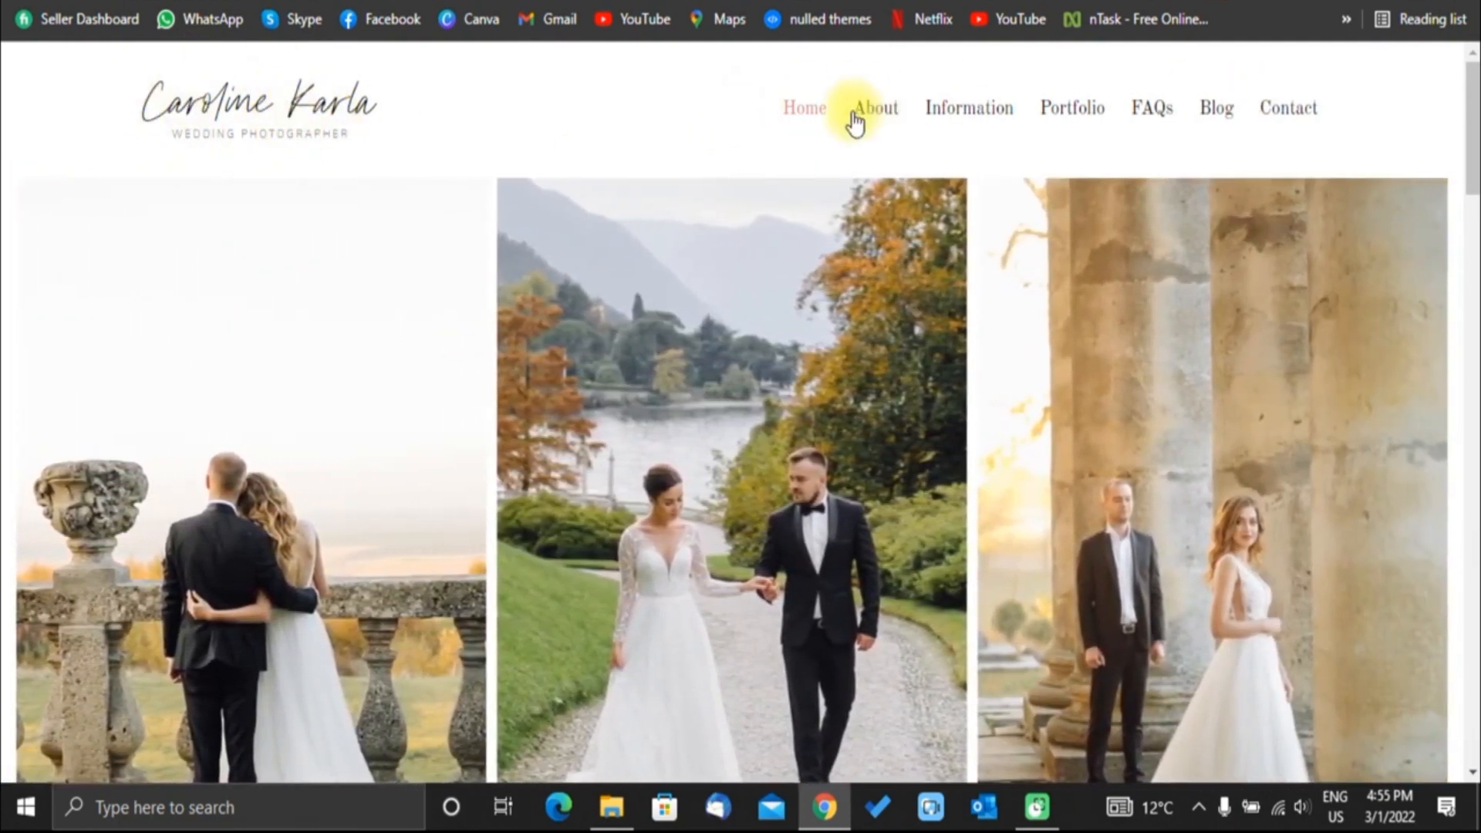
# Review the image slider and the photographer introduction on the original theme demo's home page.
pyautogui.scroll(-2, 1073, 333)
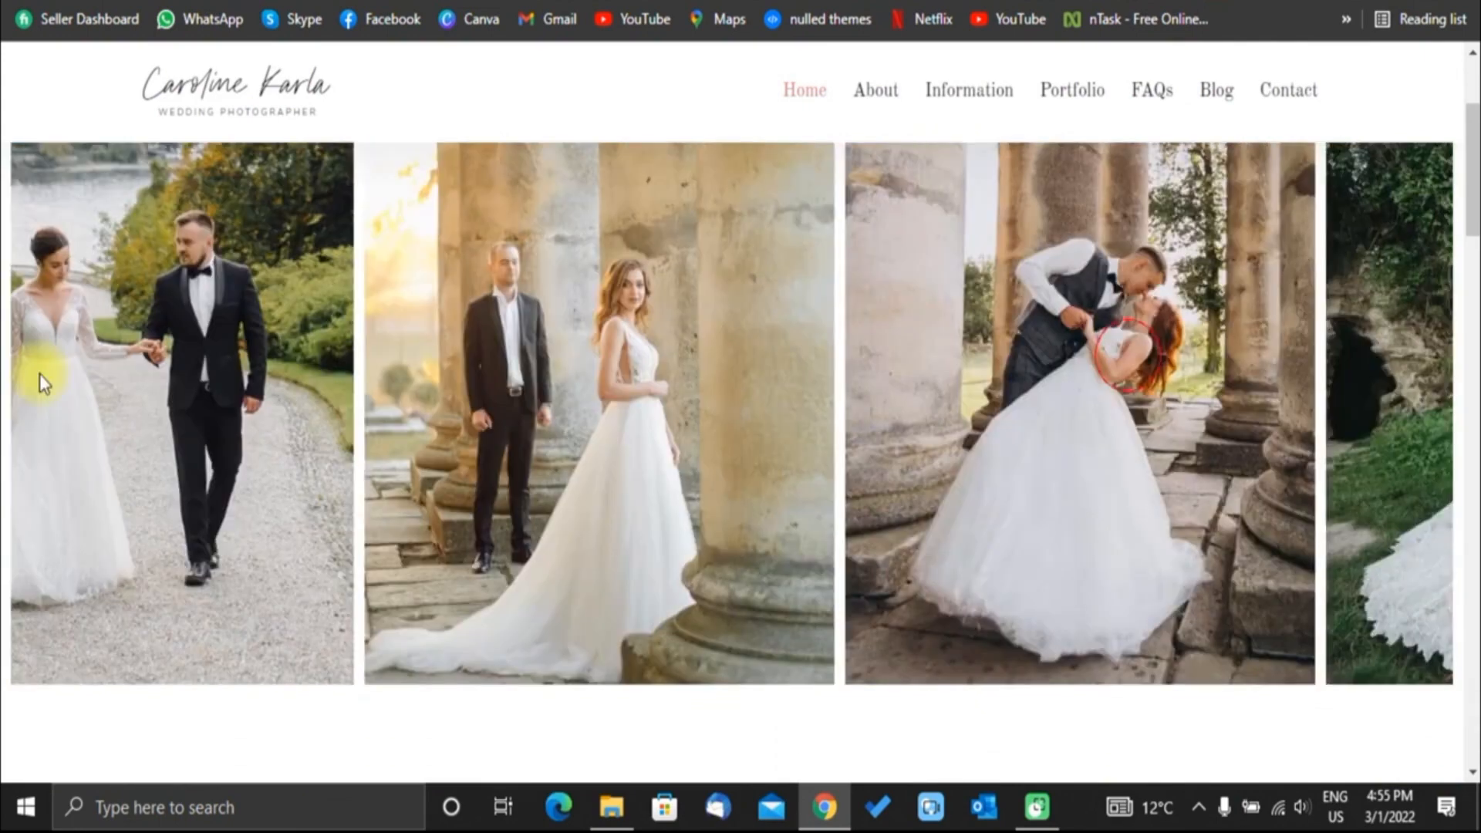
pyautogui.scroll(-6, 997, 387)
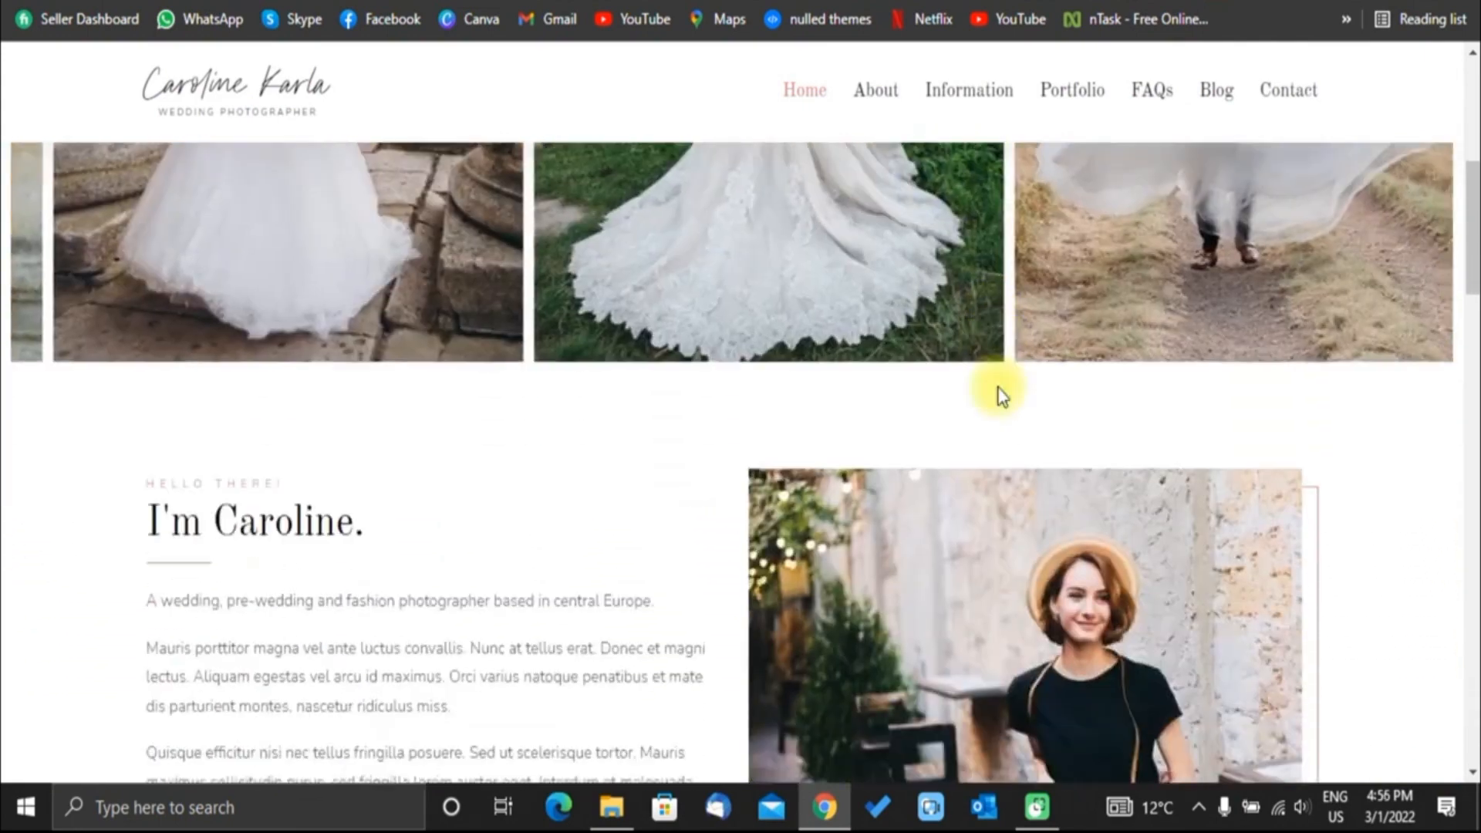
pyautogui.scroll(-2, 996, 386)
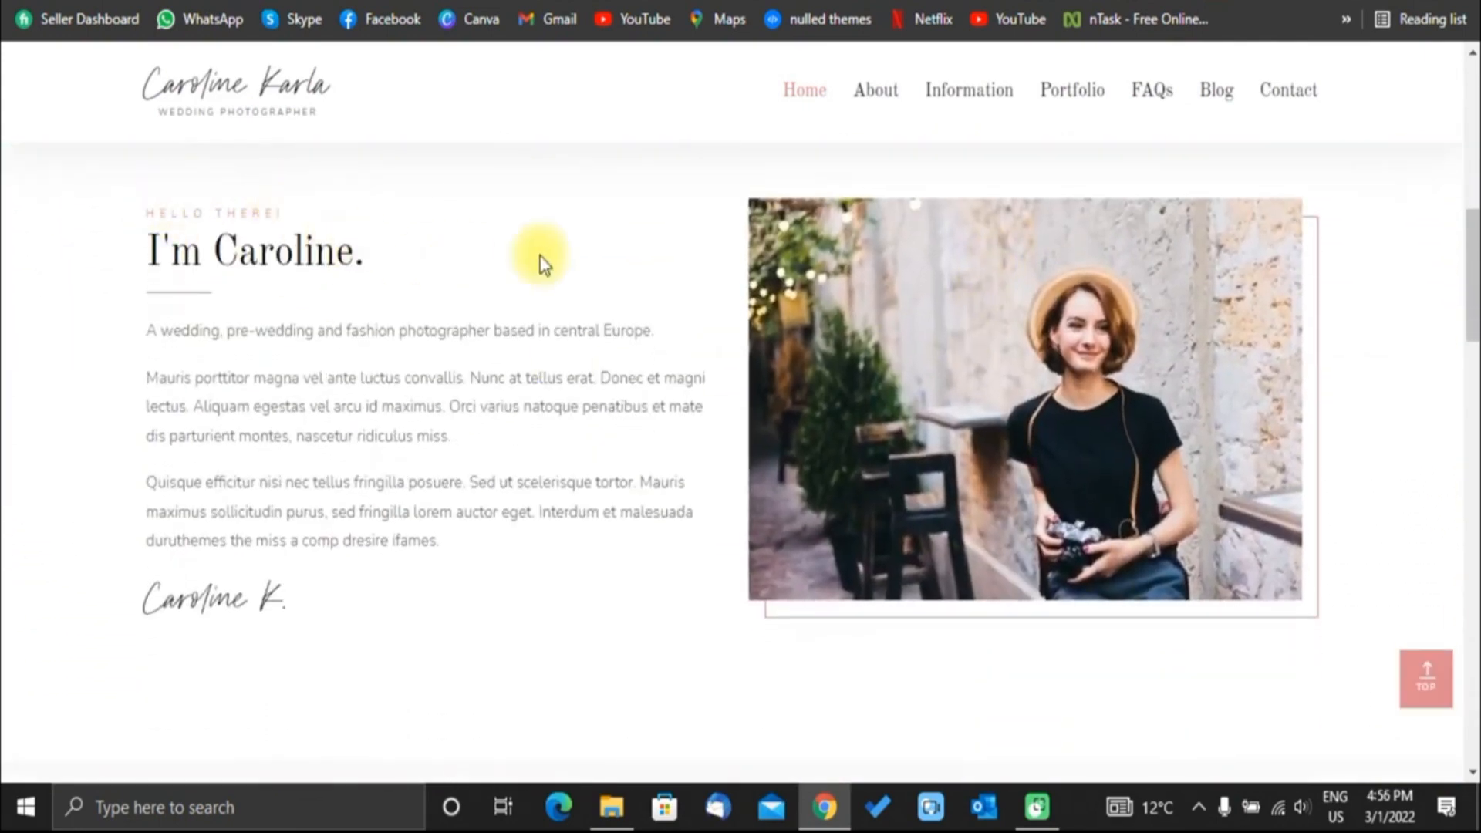